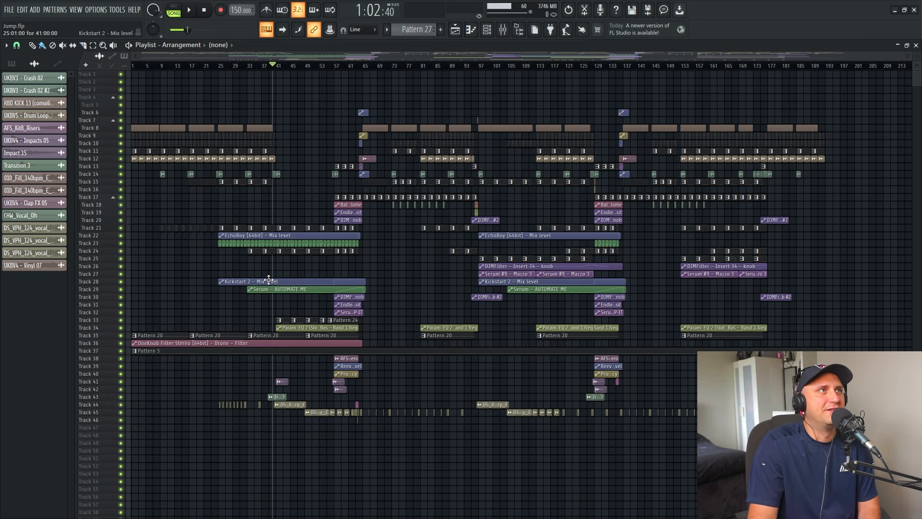
Look through the mixer tracks from the drum bus to the unused inserts, and close the mixer
click(508, 32)
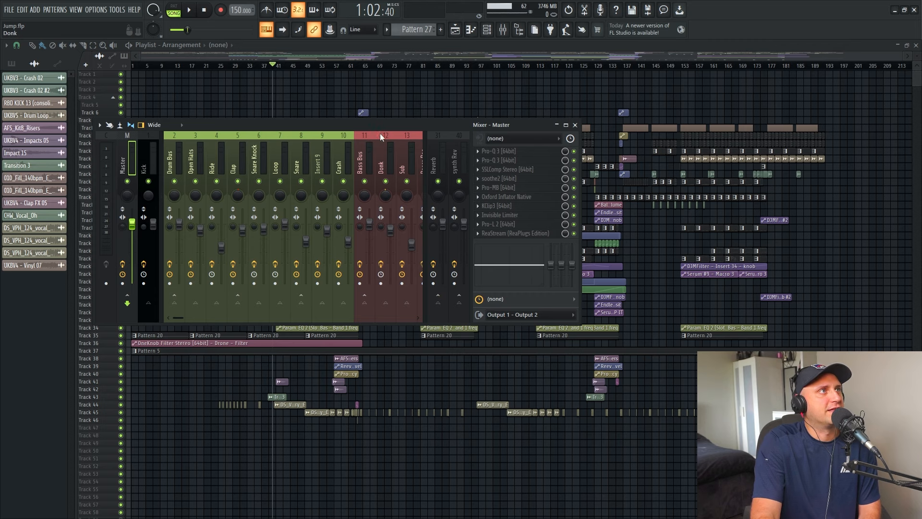
scroll(380, 134, down, 12)
scroll(379, 133, down, 14)
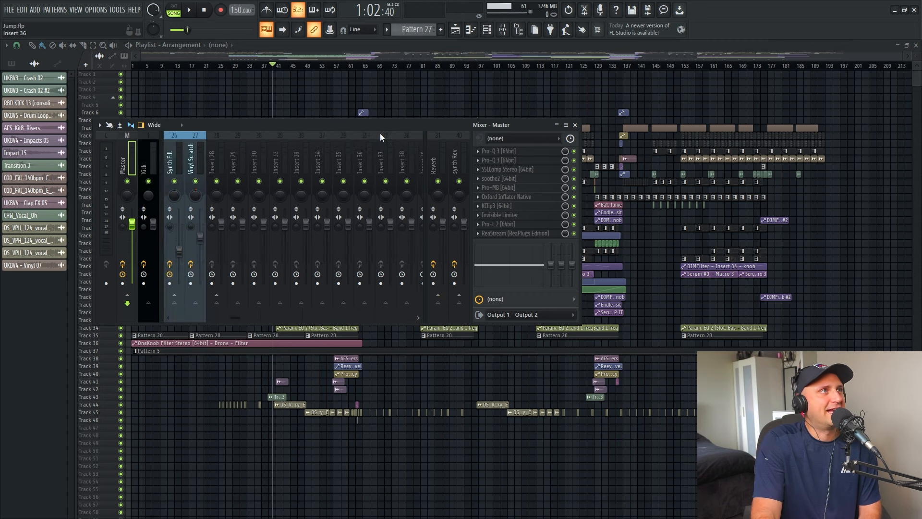
scroll(381, 133, up, 14)
scroll(390, 128, up, 12)
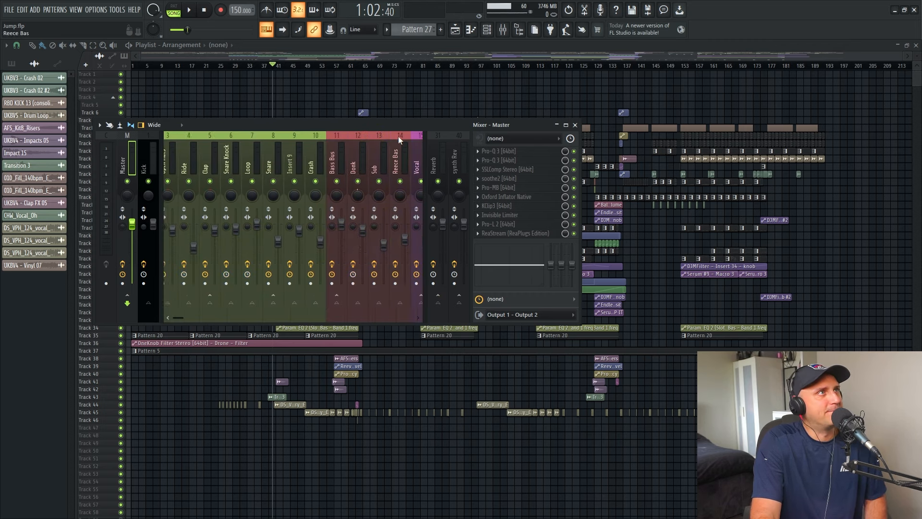
click(576, 126)
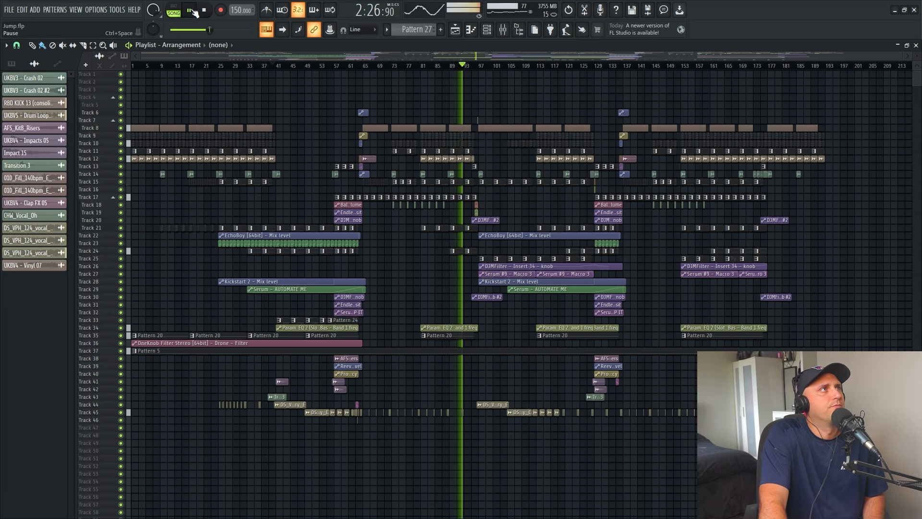
Pause the song, enlarge the start of the arrangement and leave only playlist tracks 8 to 12 unmuted
click(194, 10)
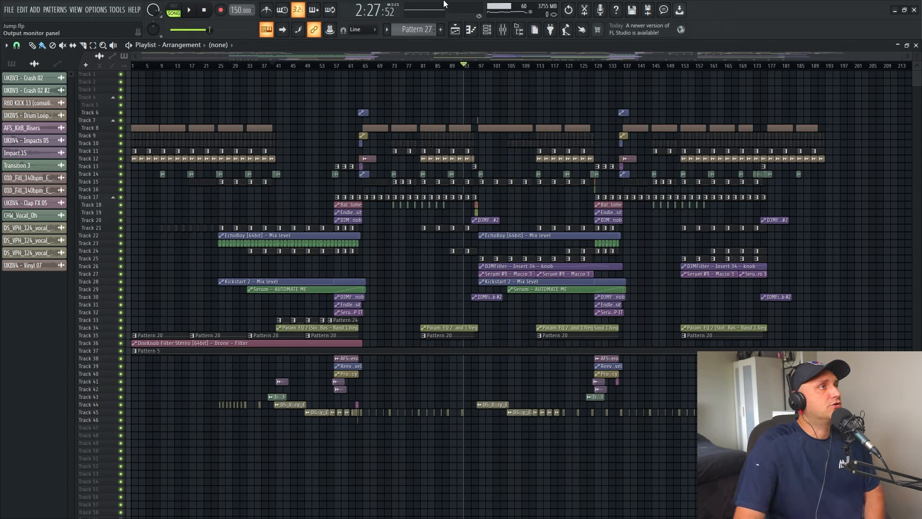
drag(918, 55, 918, 70)
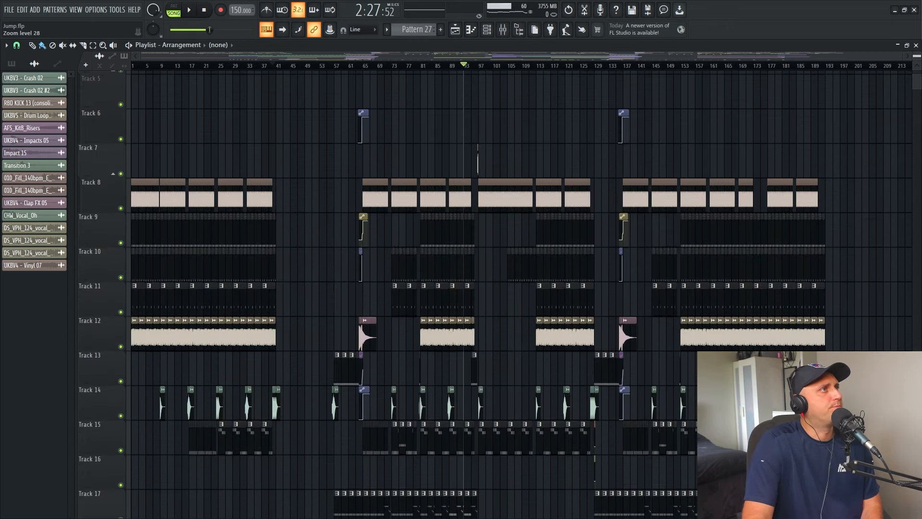
scroll(556, 129, down, 1)
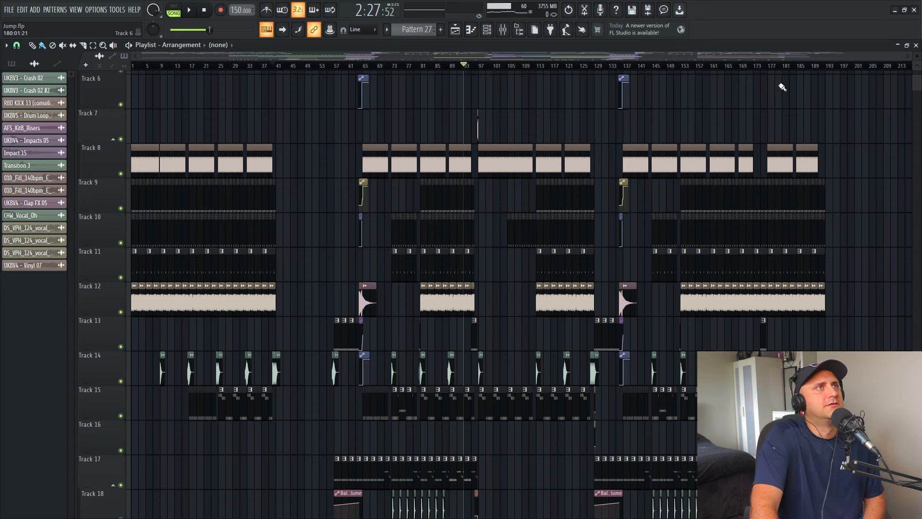
drag(900, 63, 186, 77)
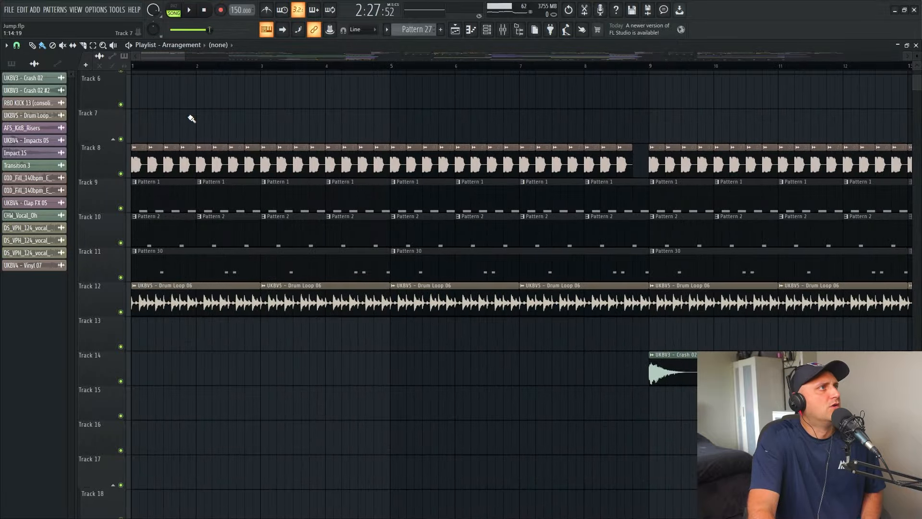
right_click(121, 173)
drag(120, 208, 124, 316)
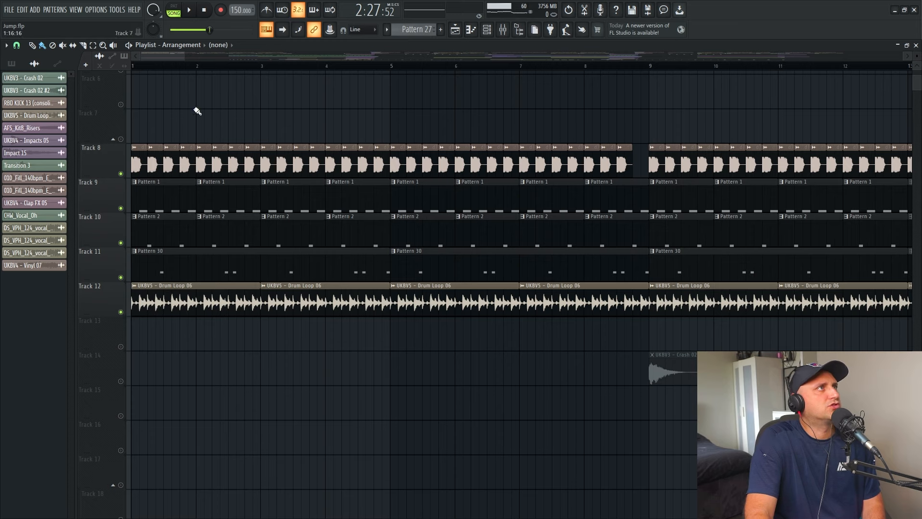
Select bars 1 to 8 in the playlist and play back the isolated drum section
drag(185, 57, 201, 64)
drag(917, 56, 917, 41)
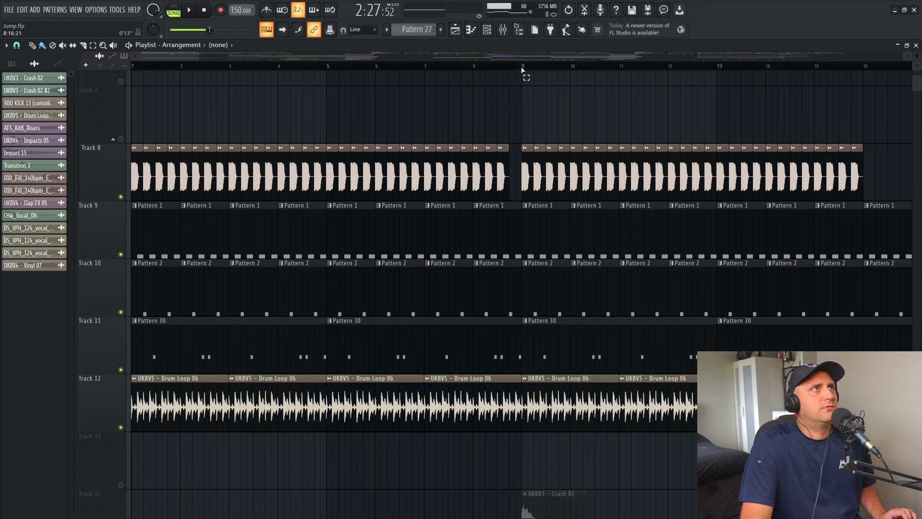
drag(523, 70, 101, 102)
click(192, 10)
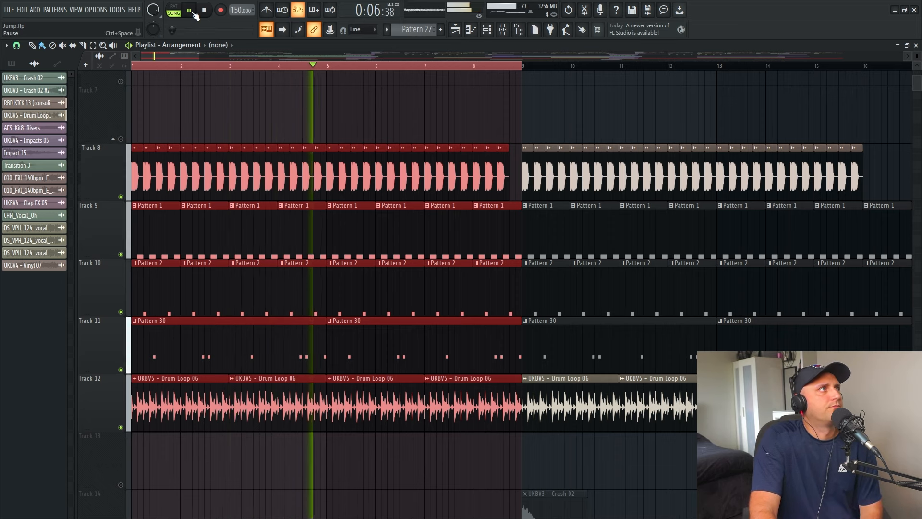
click(194, 15)
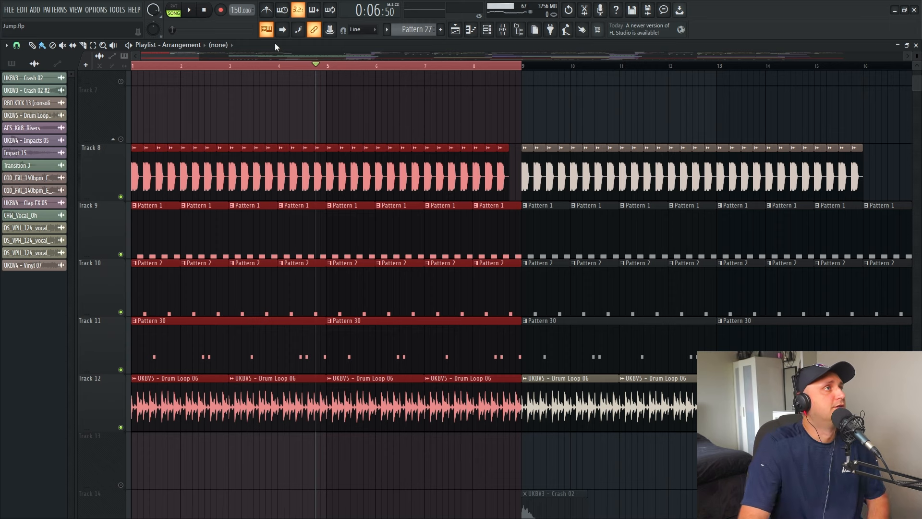
Inspect the kick clip's sample settings on track 8, close them and clear the clip selection
double_click(221, 174)
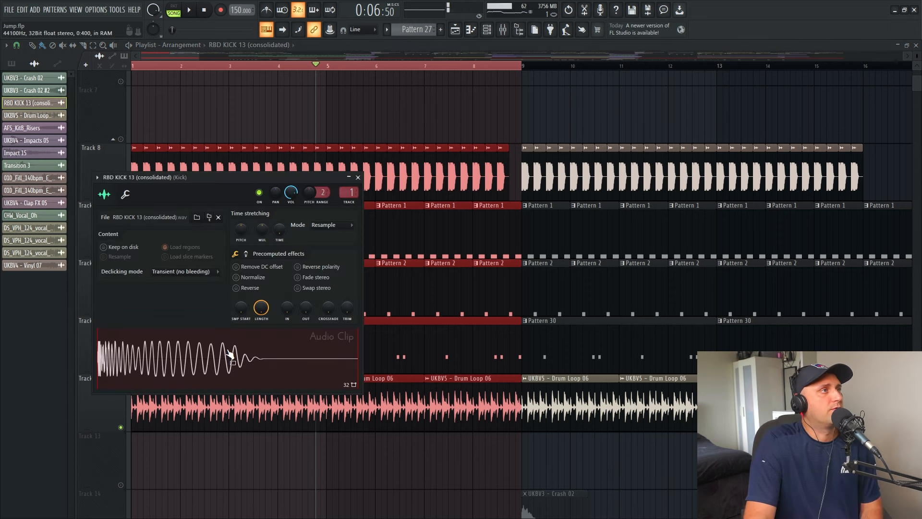
click(359, 178)
click(256, 127)
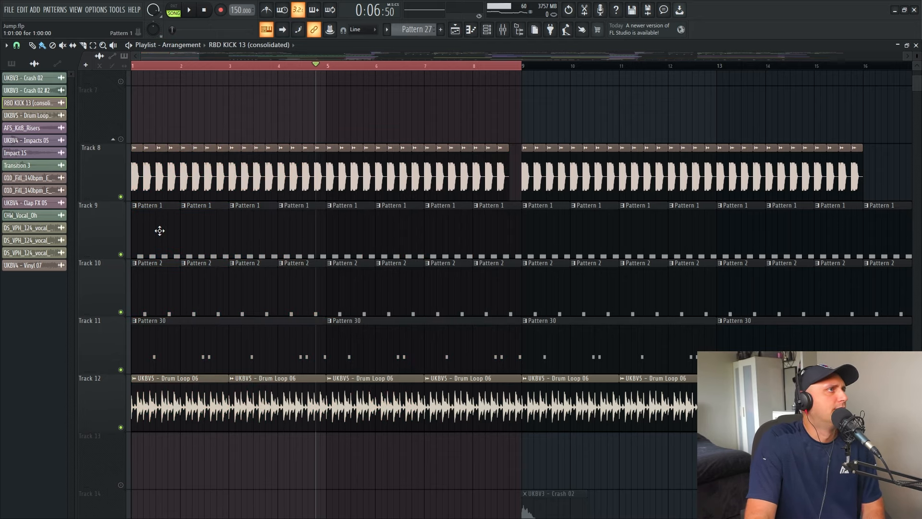
Open Pattern 1 from track 9 in the piano roll and play its hi-hat notes in pattern mode
double_click(160, 231)
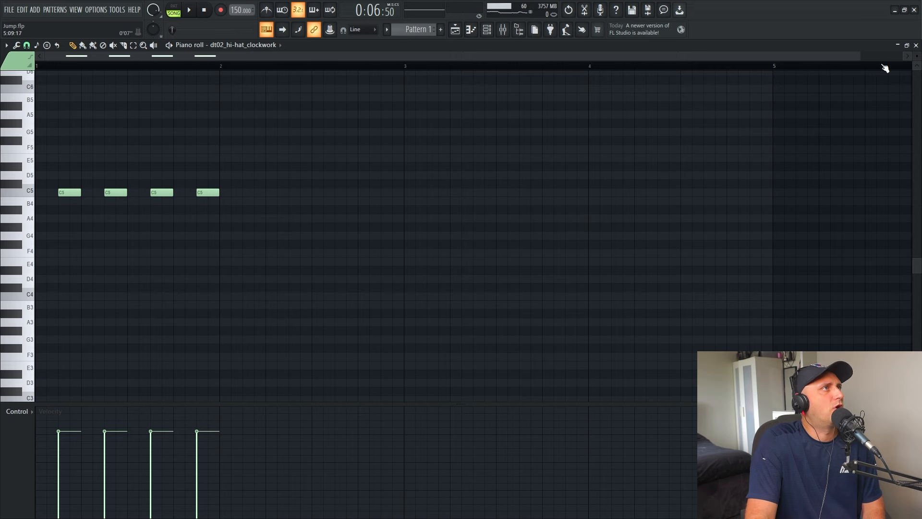
drag(863, 62, 529, 62)
click(174, 6)
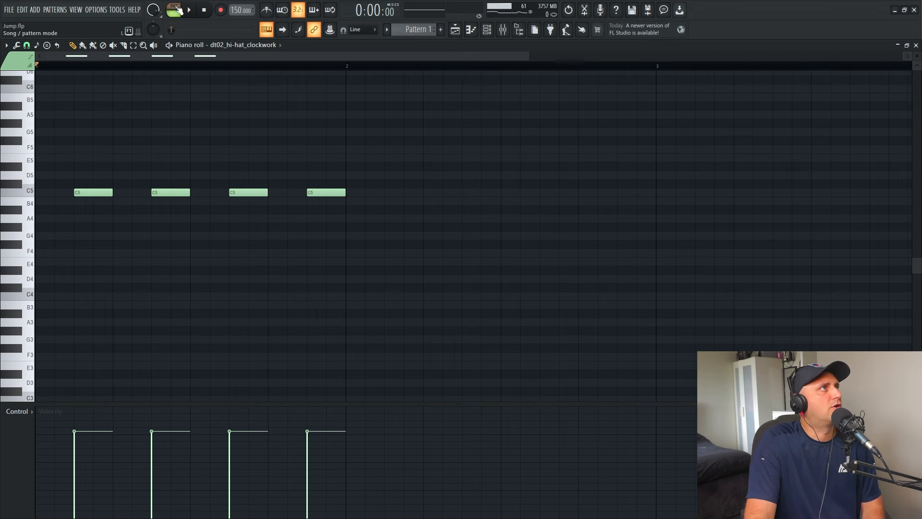
click(189, 10)
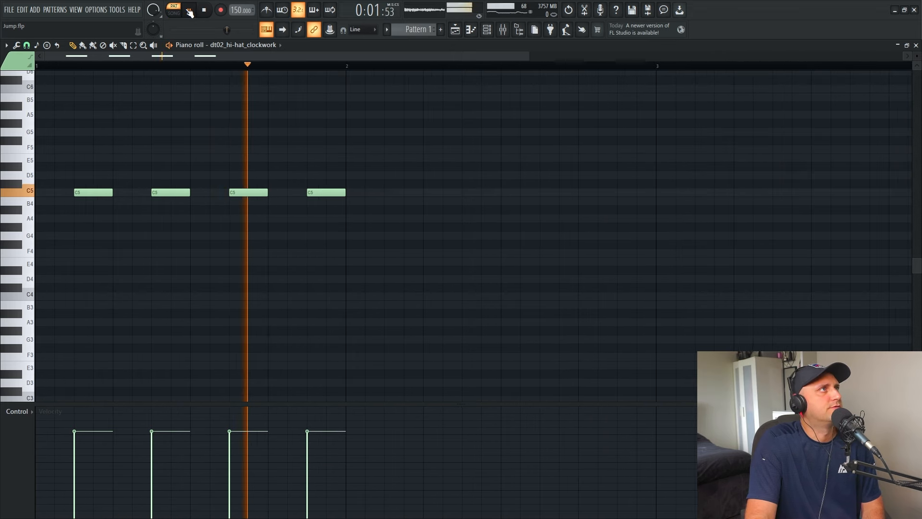
click(191, 11)
click(273, 45)
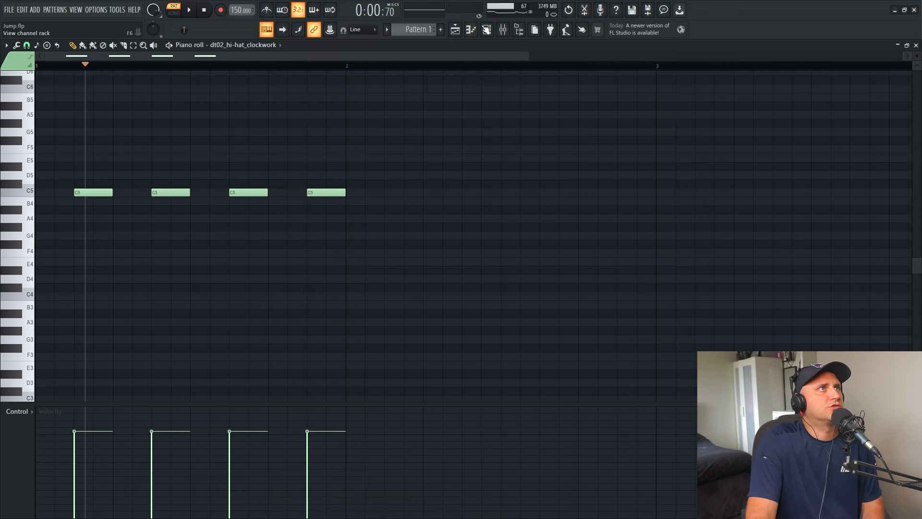
Audition the dt02_hi-hat_clockwork sample from the channel rack, show the sample browser and close the sampler
key(F6)
click(144, 215)
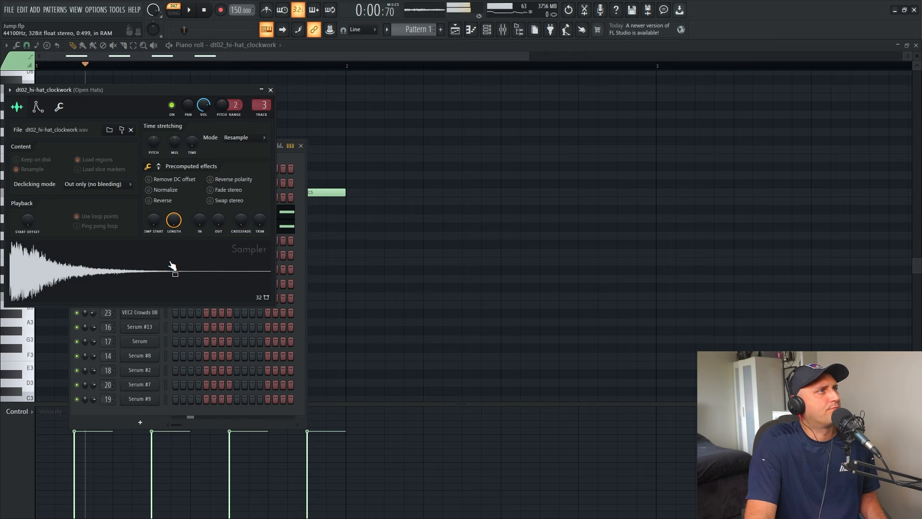
key(alt+F8)
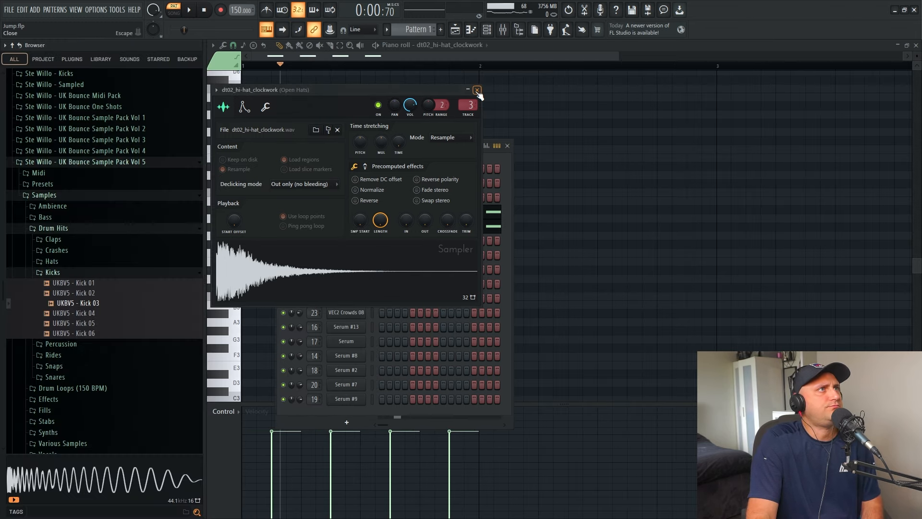
click(477, 90)
Collapse the UK Bounce Sample Pack Vol 5 folder and expand the wa_complete_drums_bundle_2 folder in the browser
click(58, 164)
scroll(71, 326, up, 1)
scroll(71, 323, up, 2)
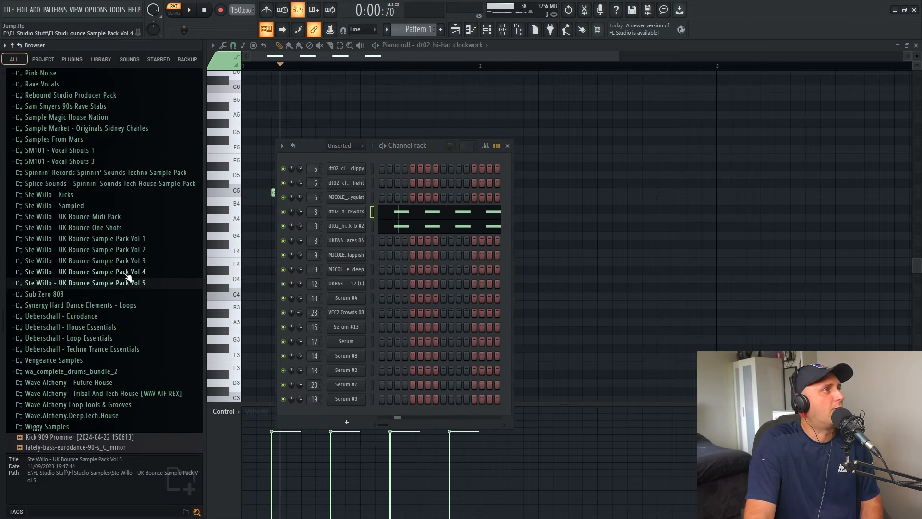
click(116, 282)
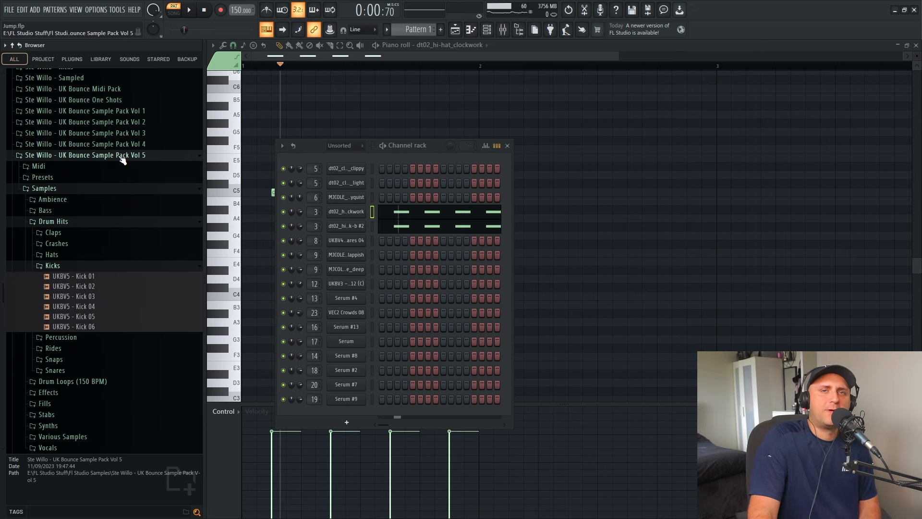
click(110, 161)
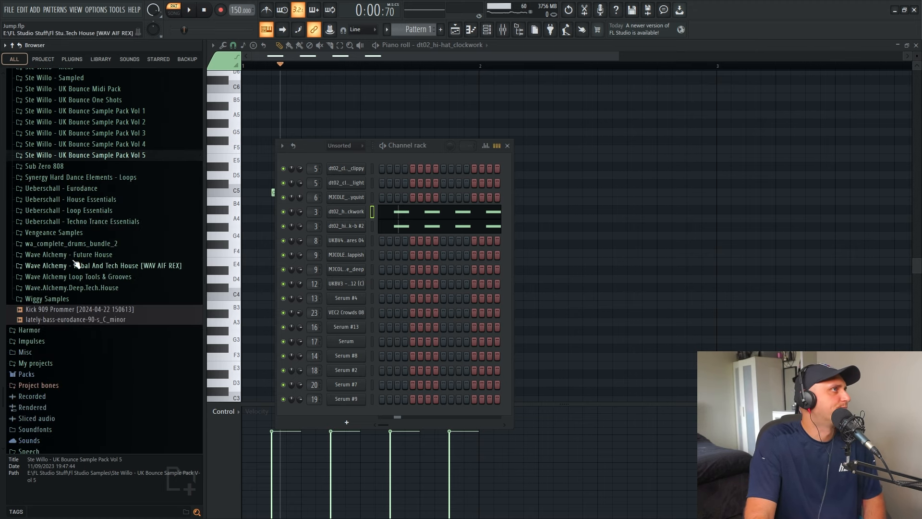
scroll(82, 245, up, 2)
scroll(88, 252, up, 2)
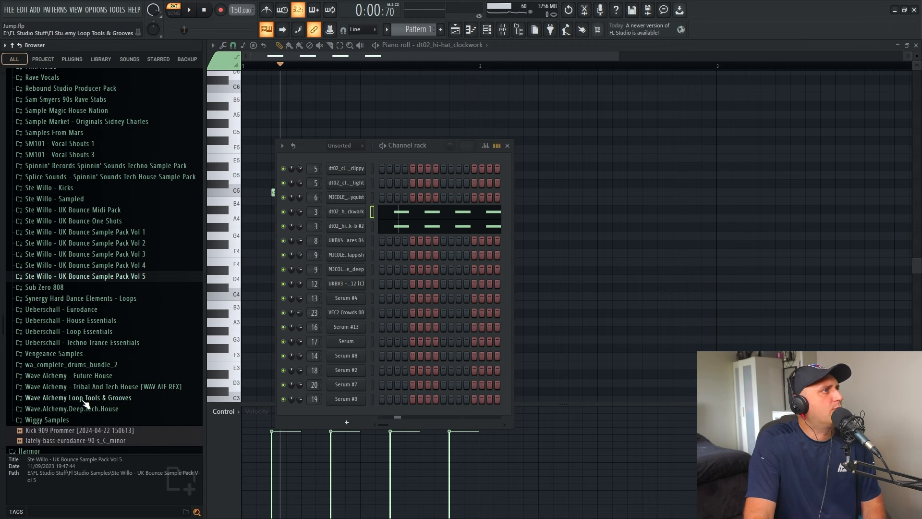
click(83, 365)
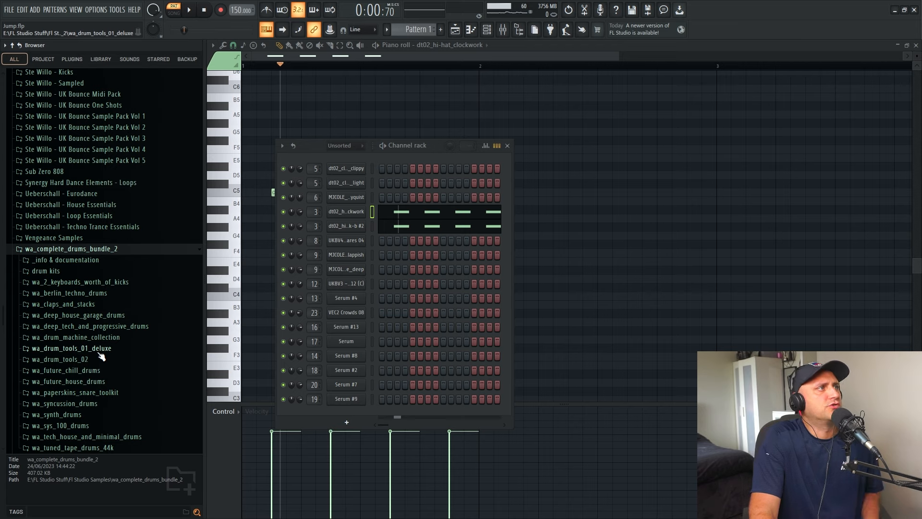
Return to the playlist, open Pattern 2 from track 10 in the piano roll and play its clap notes
click(514, 47)
click(455, 31)
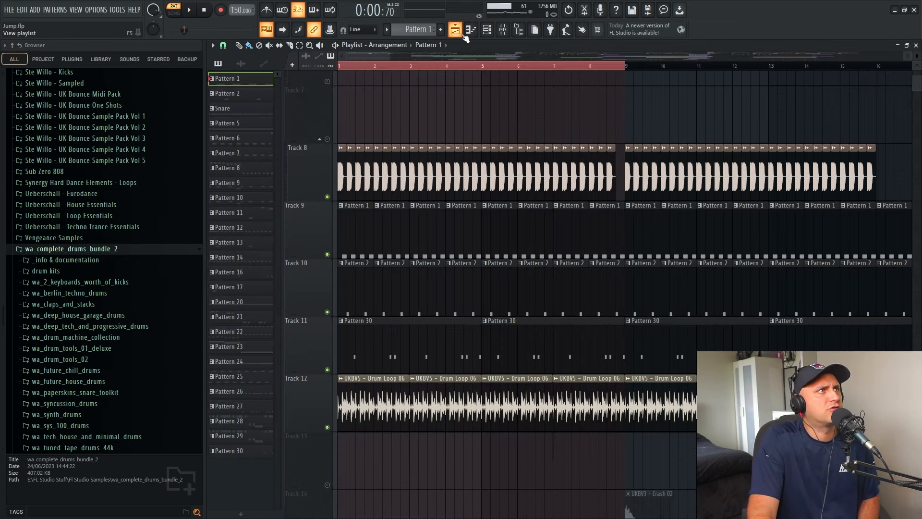
click(471, 30)
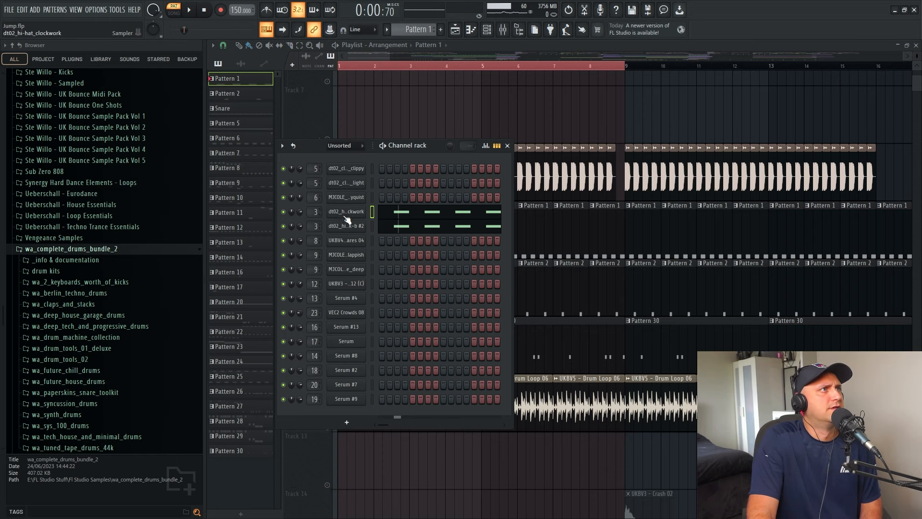
key(F6)
double_click(353, 296)
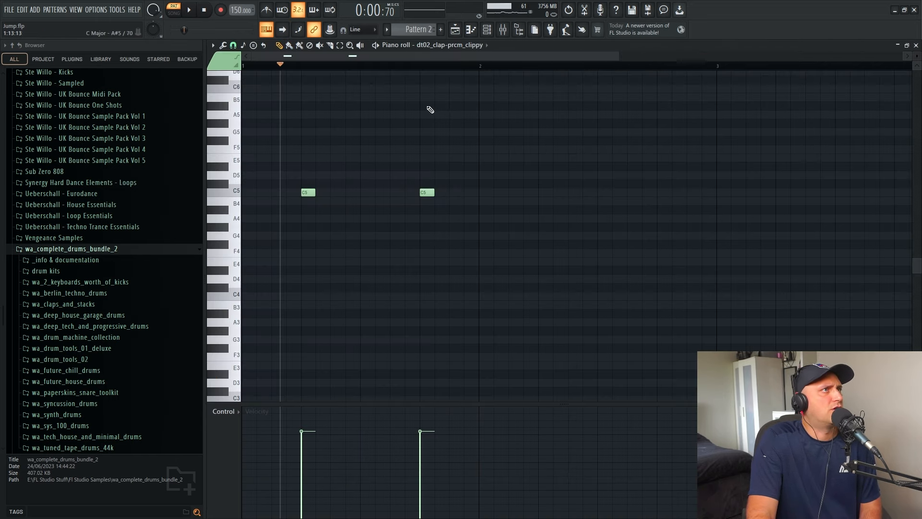
click(189, 11)
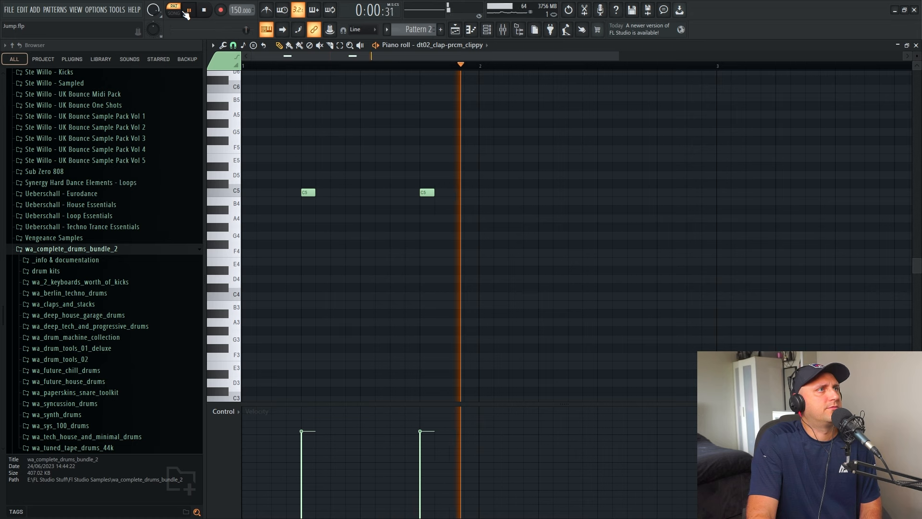
key(space)
Audition the dt02_clap-prcm_light and dt02_clap-prcm_clippy samples from the channel rack, and return to the playlist
click(488, 31)
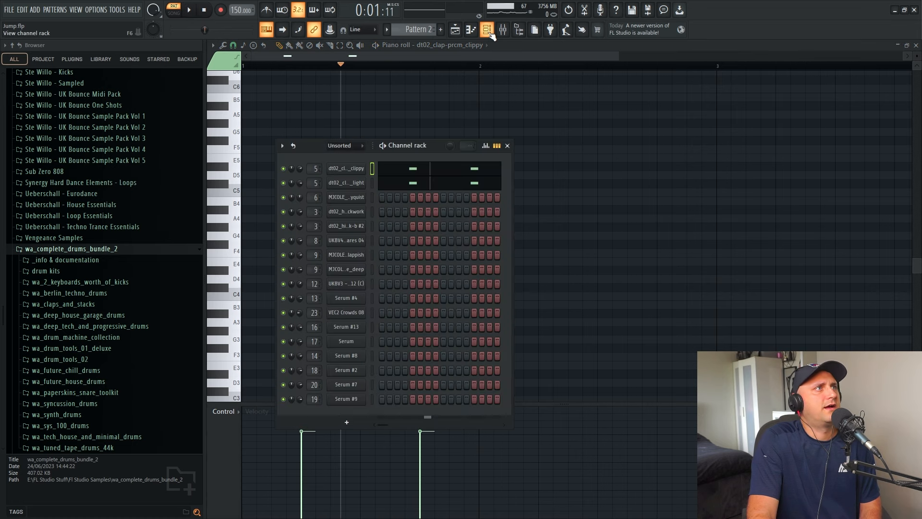
click(354, 183)
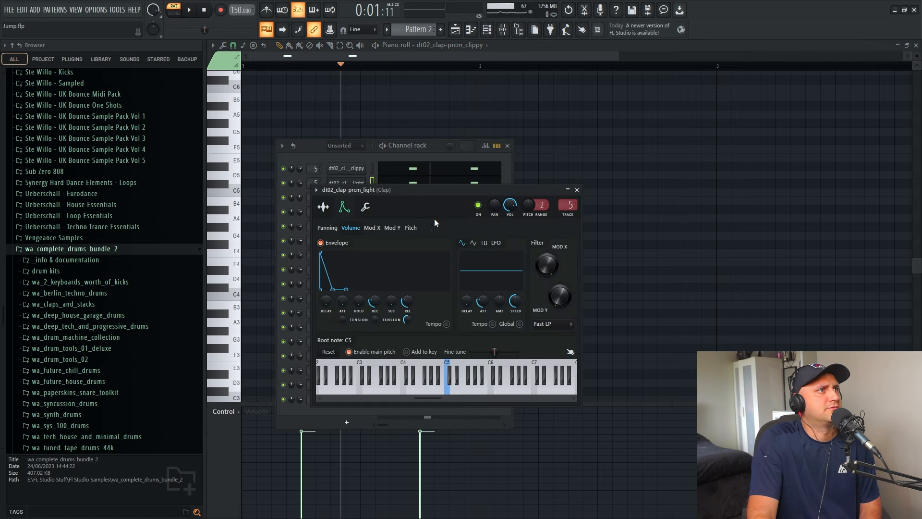
click(324, 207)
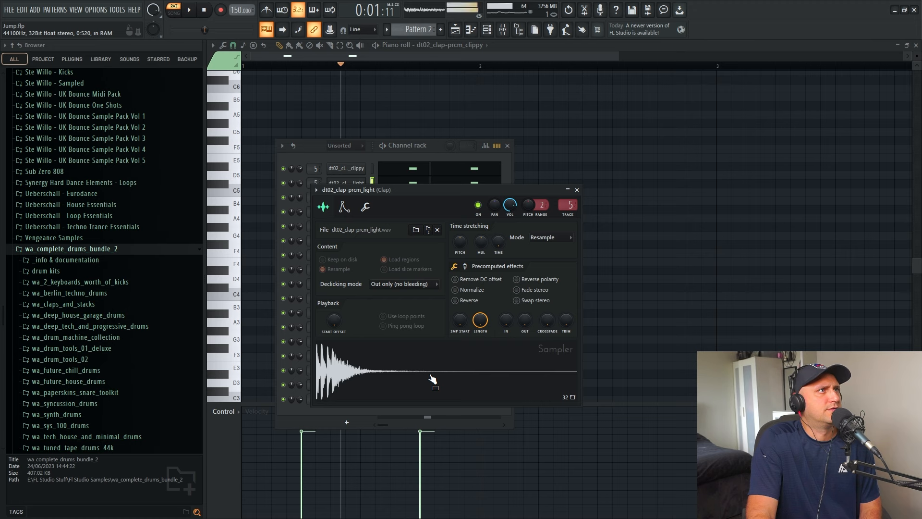
click(349, 169)
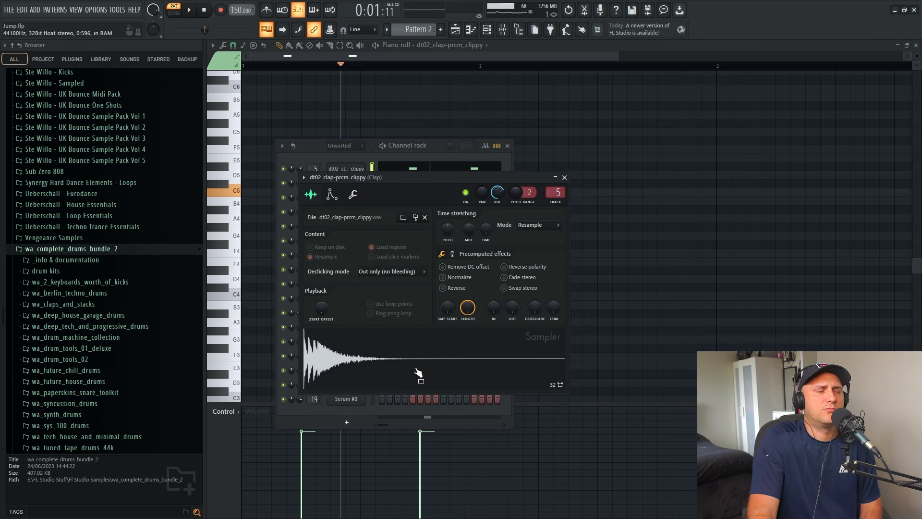
click(565, 178)
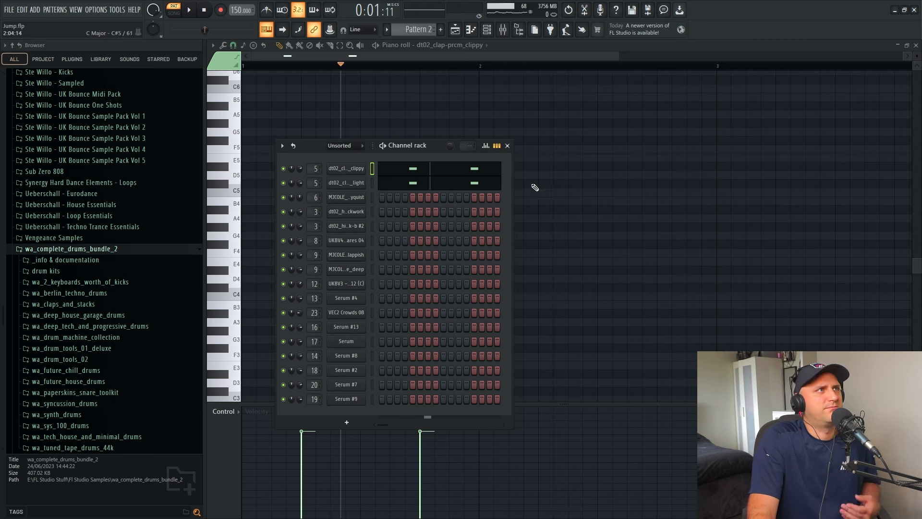
click(507, 145)
click(455, 29)
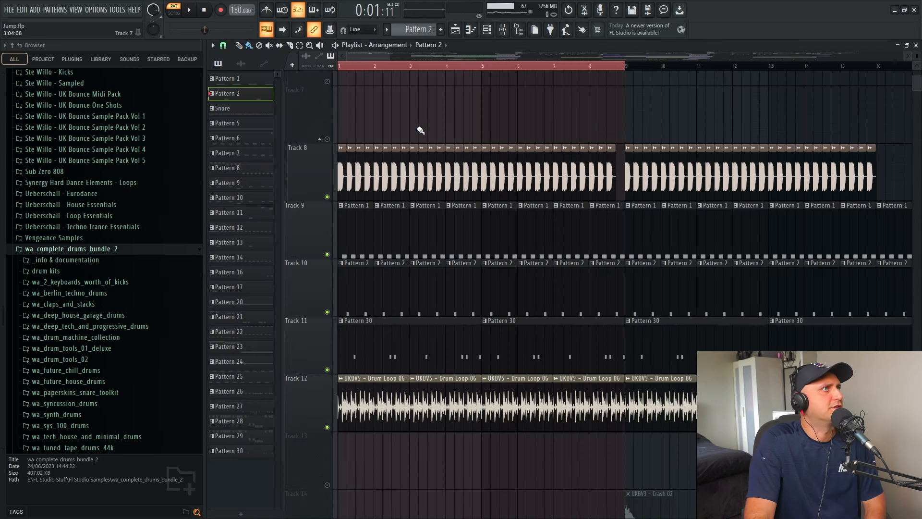
Open Pattern 30 from track 11 in the piano roll and play its snare notes from the start
scroll(380, 264, down, 2)
click(381, 236)
double_click(382, 235)
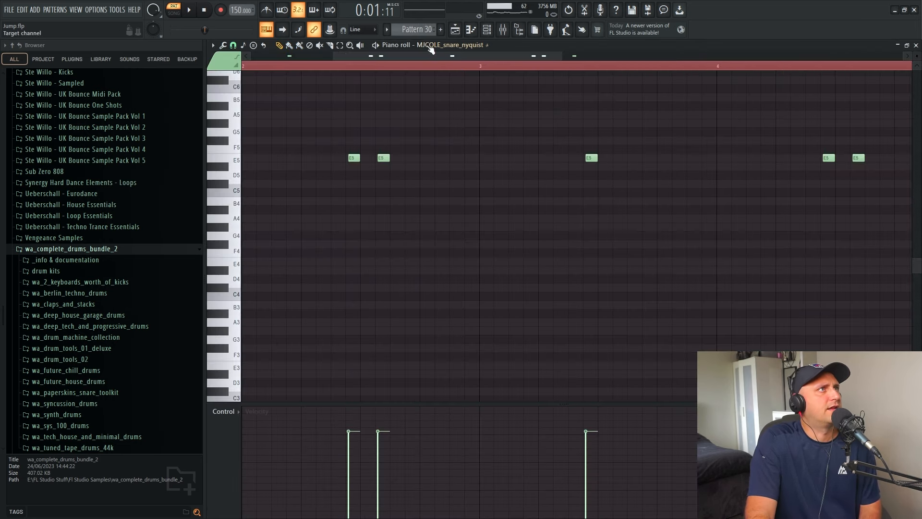
drag(563, 59, 737, 54)
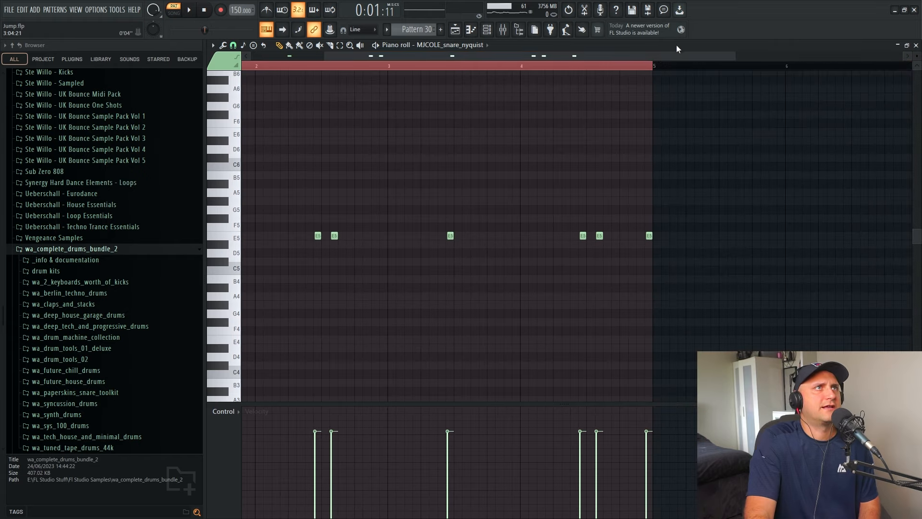
drag(604, 56, 528, 46)
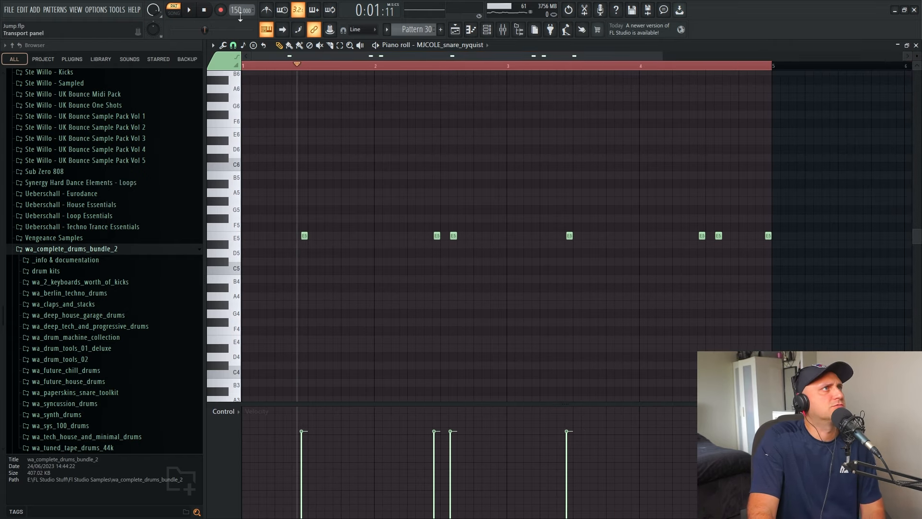
click(189, 10)
click(204, 10)
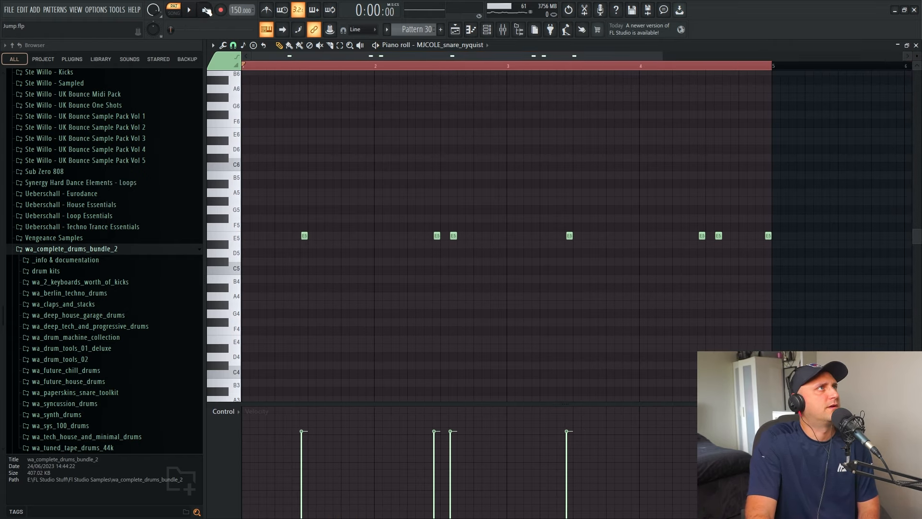
click(191, 10)
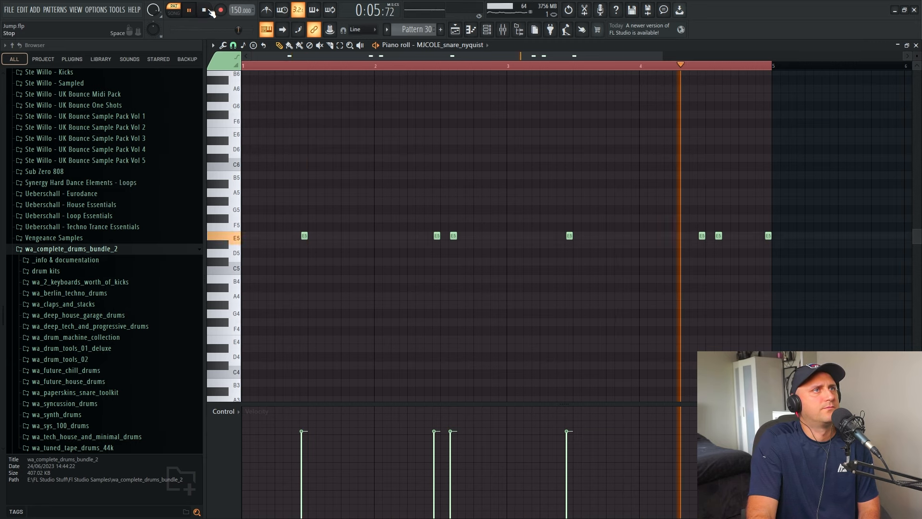
click(210, 11)
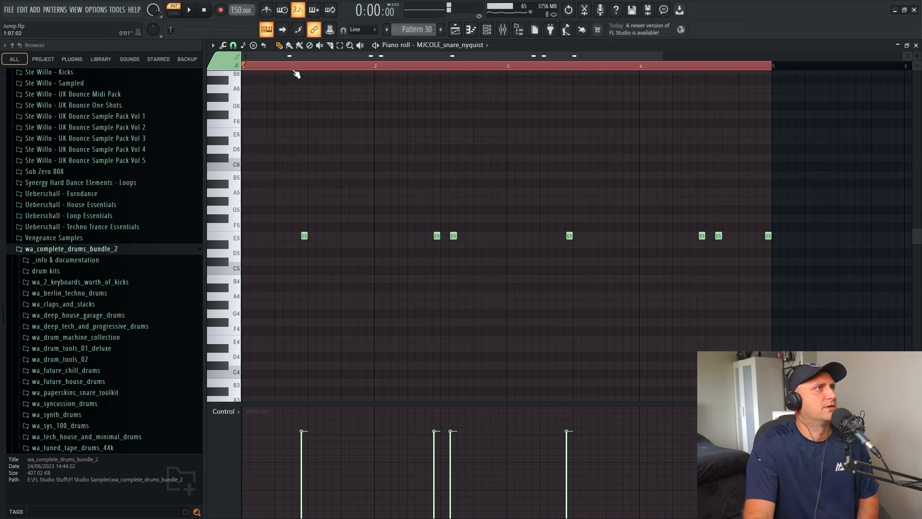
Return to the playlist and open the audio clip settings of UKBV5 - Drum Loop 06 on track 12
click(455, 30)
scroll(400, 396, up, 1)
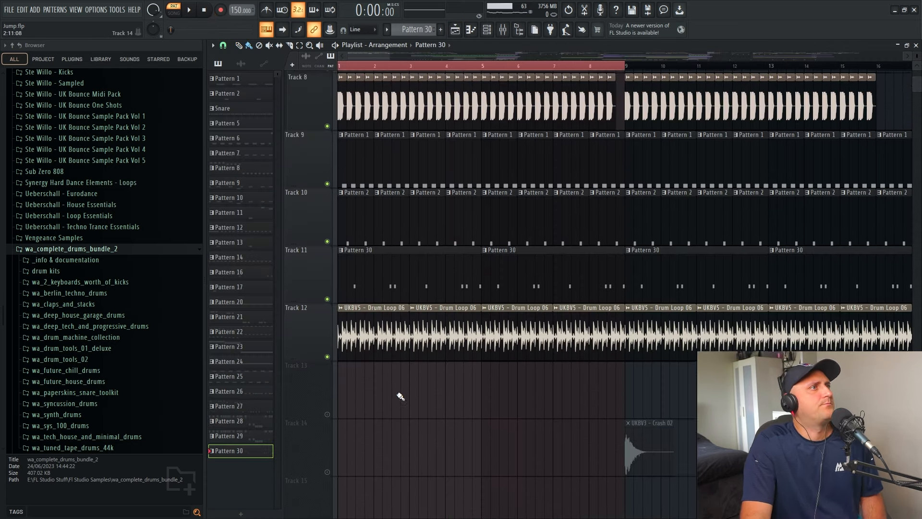
double_click(381, 344)
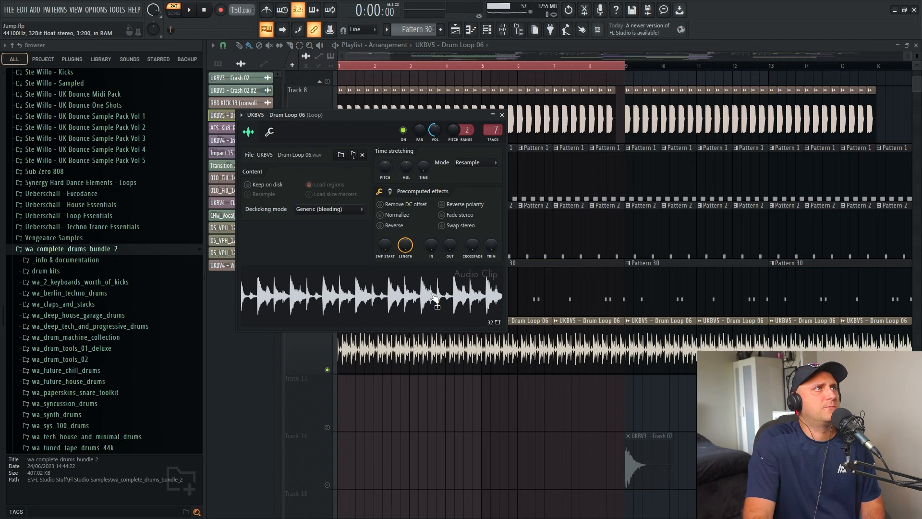
Solo track 12, play the drum loop in song mode, and unmute all the playlist tracks again
right_click(328, 370)
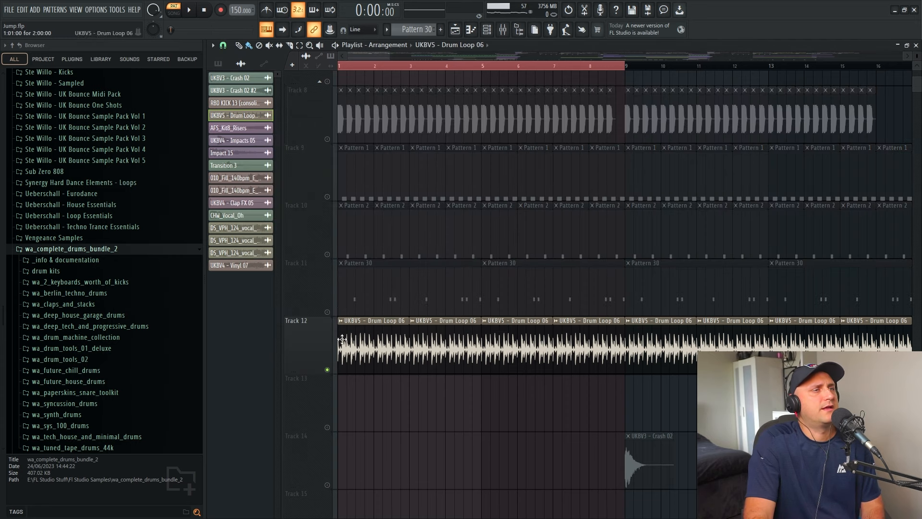
click(173, 13)
click(197, 12)
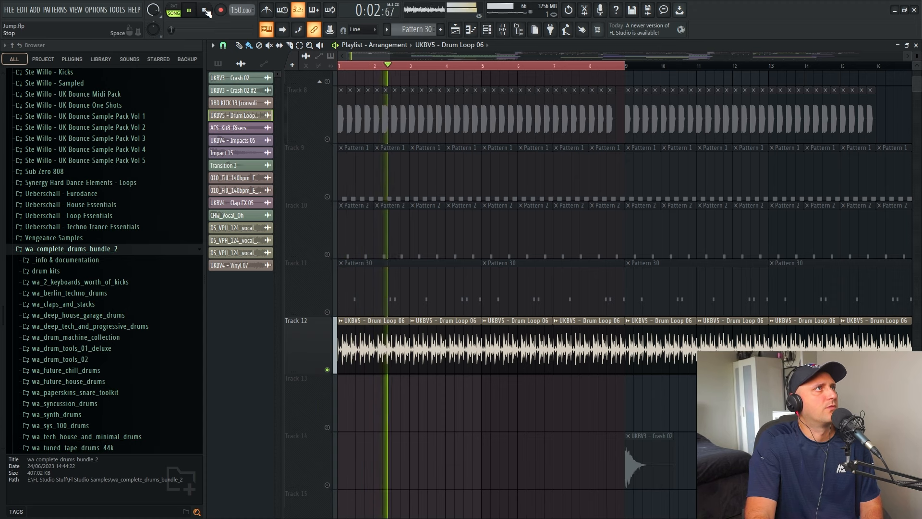
click(206, 11)
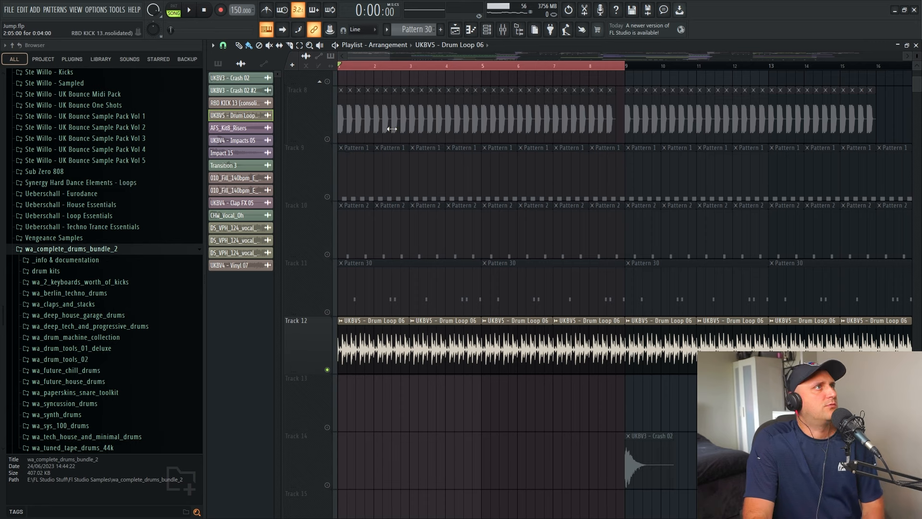
ctrl+click(328, 140)
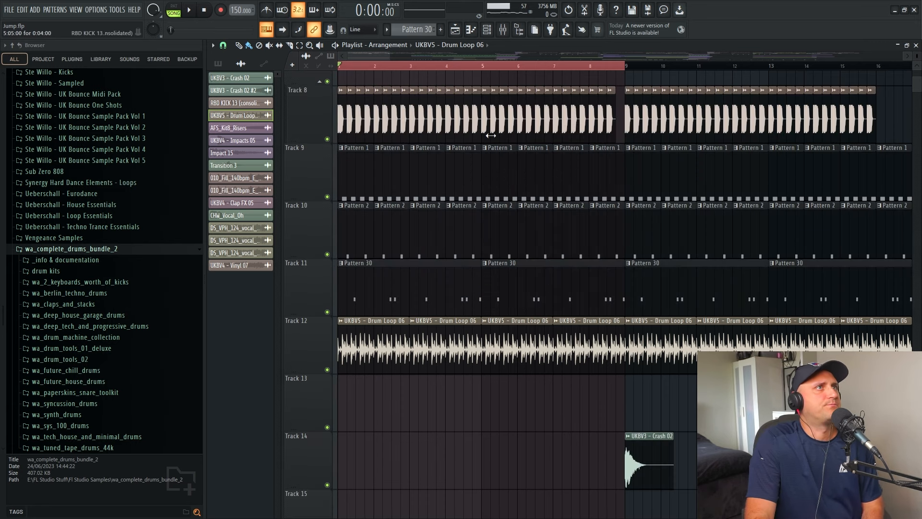
Show the mixer, select the Kick track and delete the Edison plugin from its effects chain
click(504, 31)
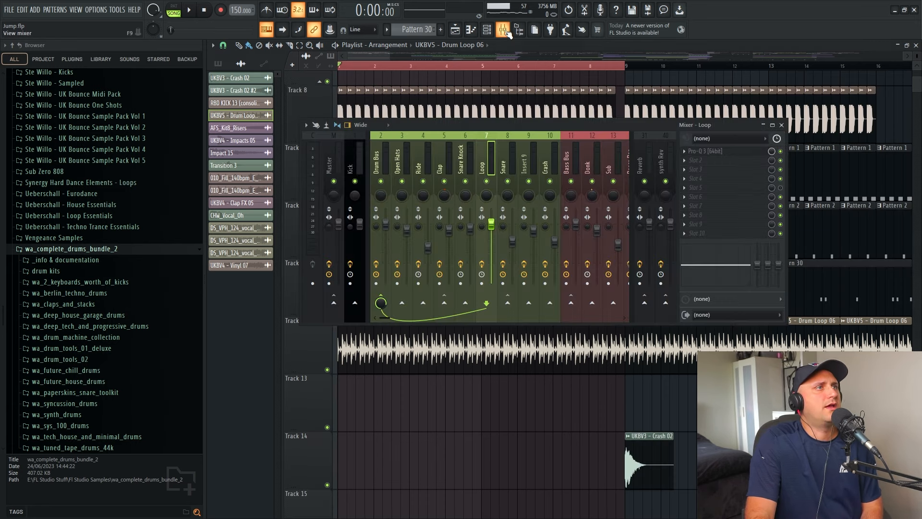
click(361, 158)
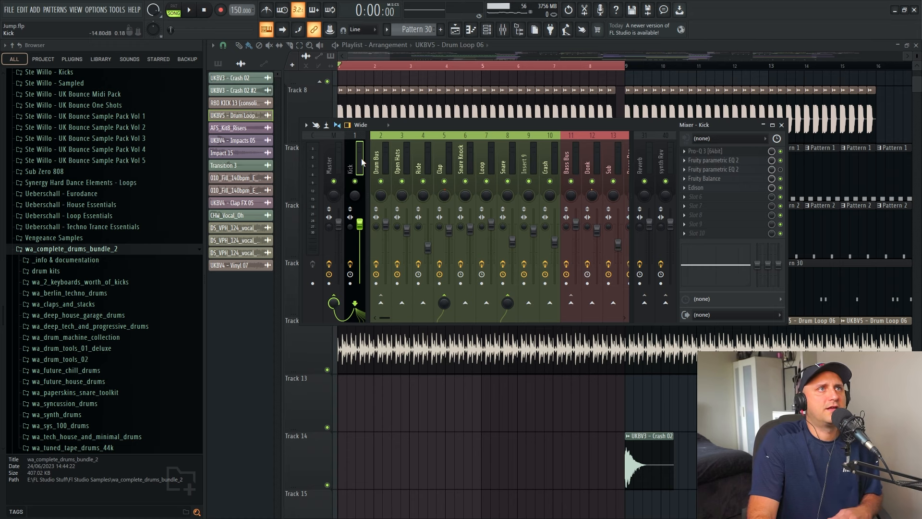
click(690, 193)
click(706, 208)
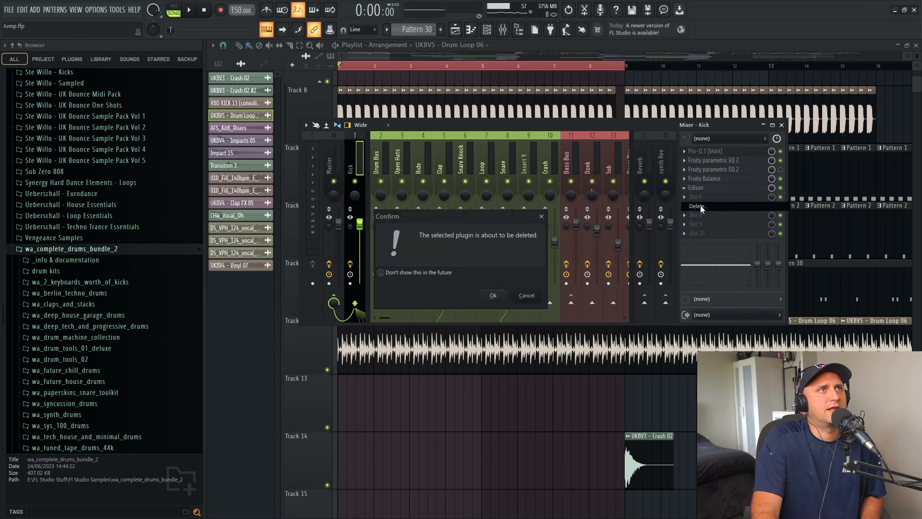
click(500, 302)
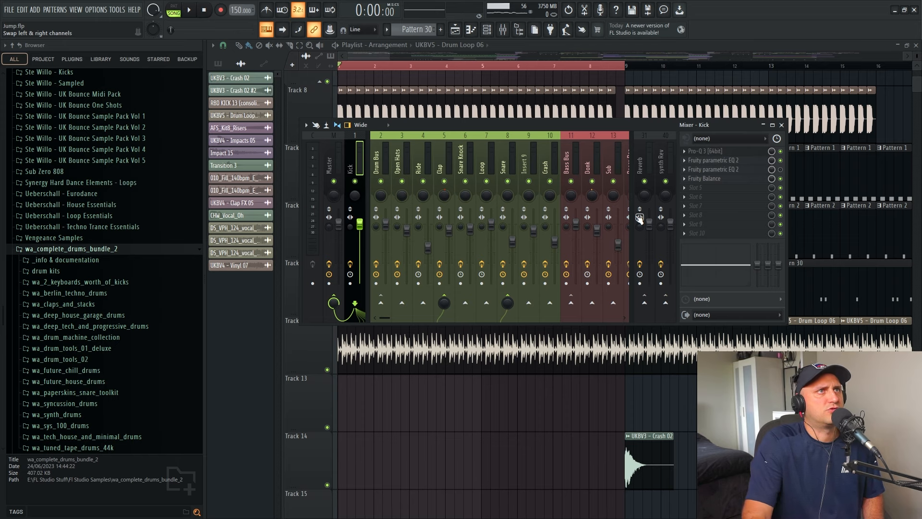
Examine the Pro-Q 3 on the Kick track, including the stereo placement options of its low-cut band, and close it
click(714, 153)
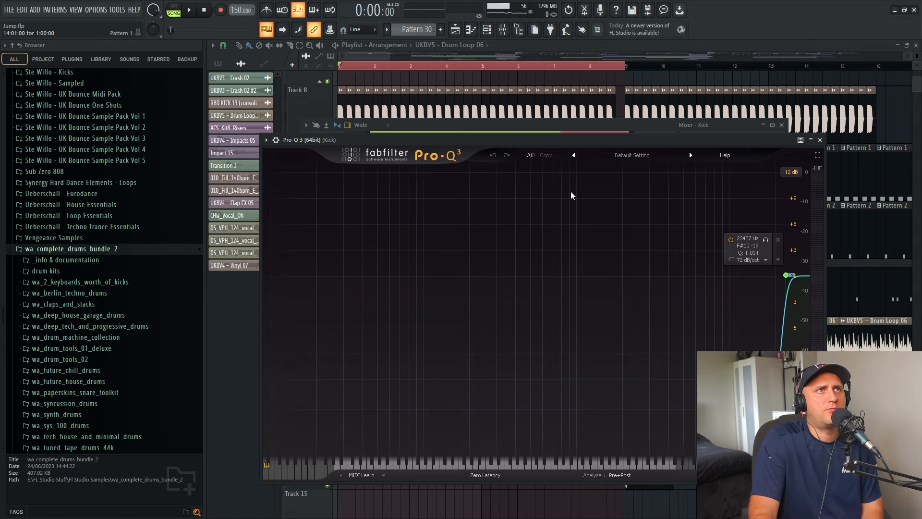
click(820, 140)
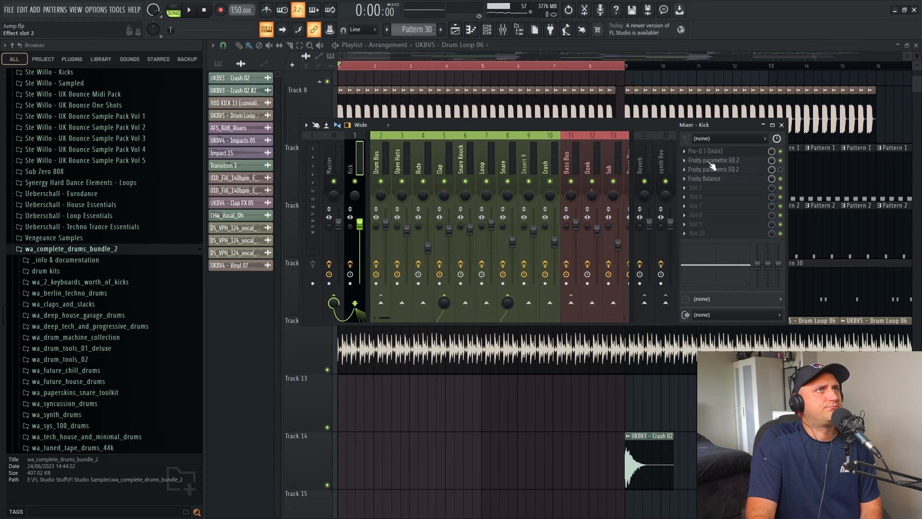
click(715, 153)
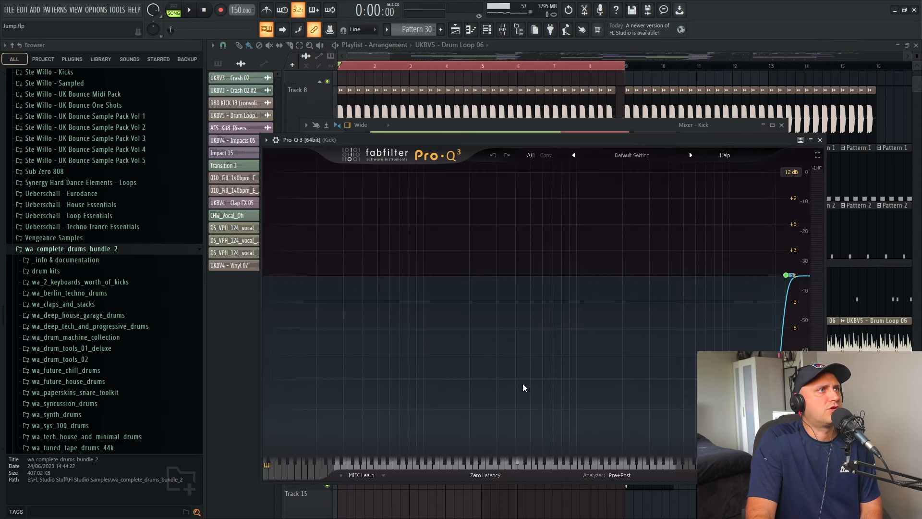
right_click(787, 277)
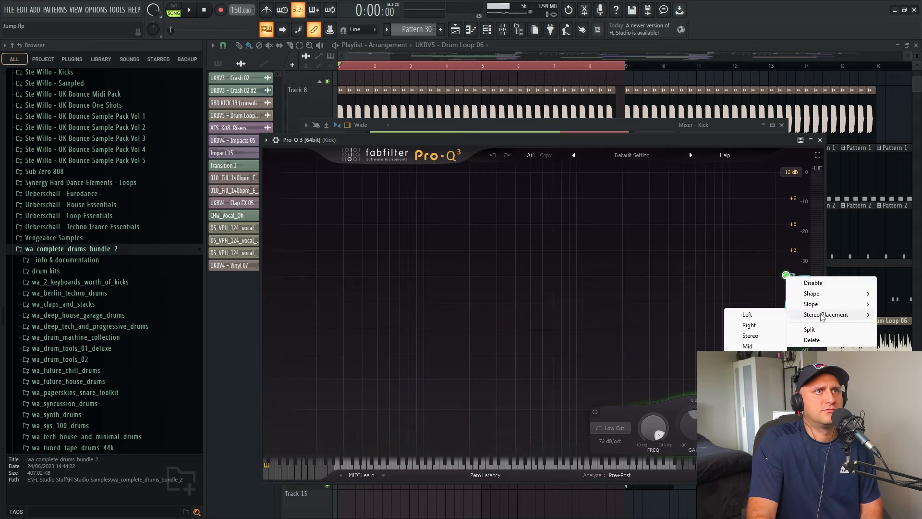
mouse_move(830, 318)
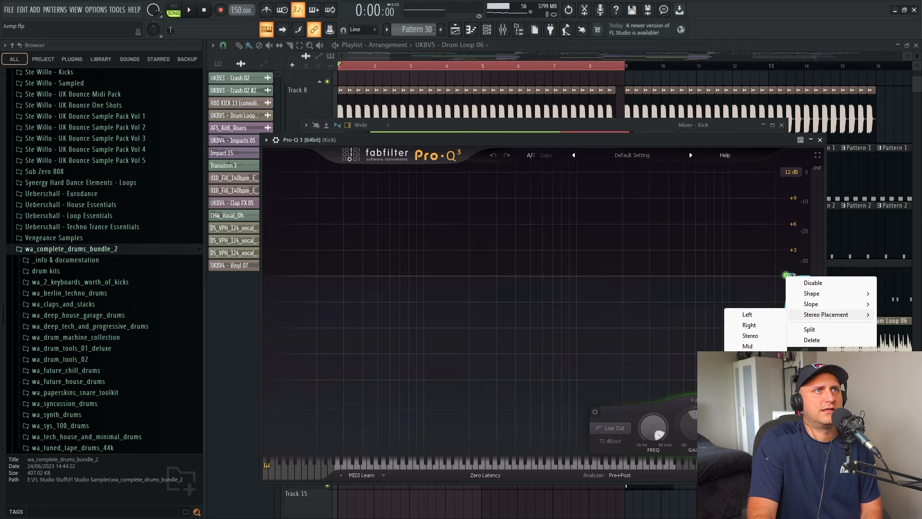
click(733, 134)
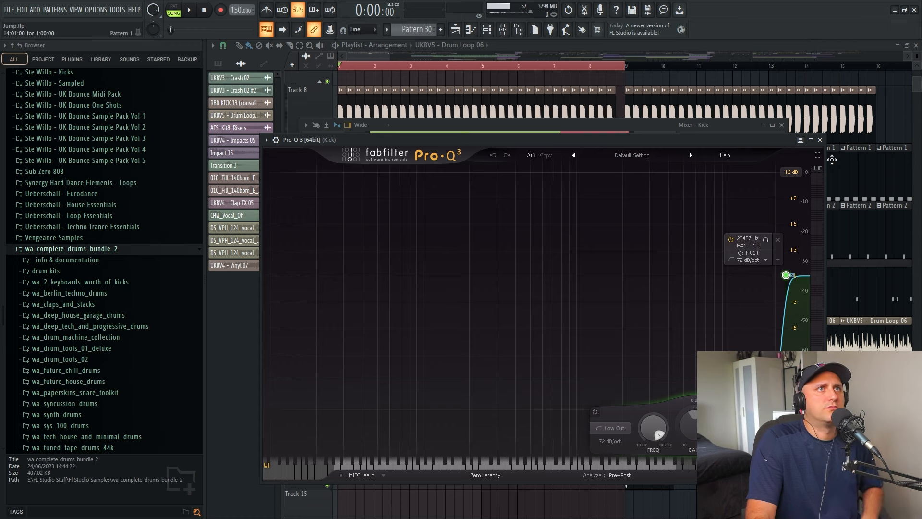
click(820, 139)
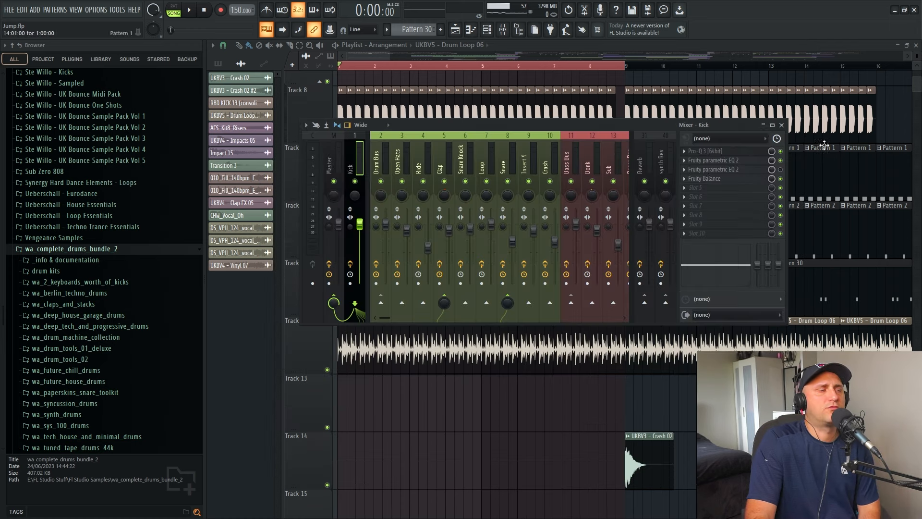
Inspect the EQ curves of both Fruity parametric EQ 2 plugins on the Kick track, closing each one
click(715, 164)
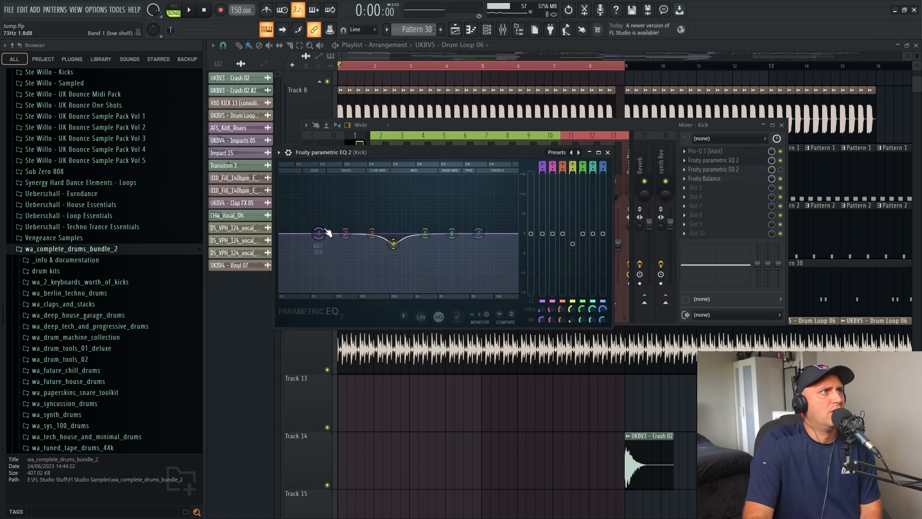
click(608, 153)
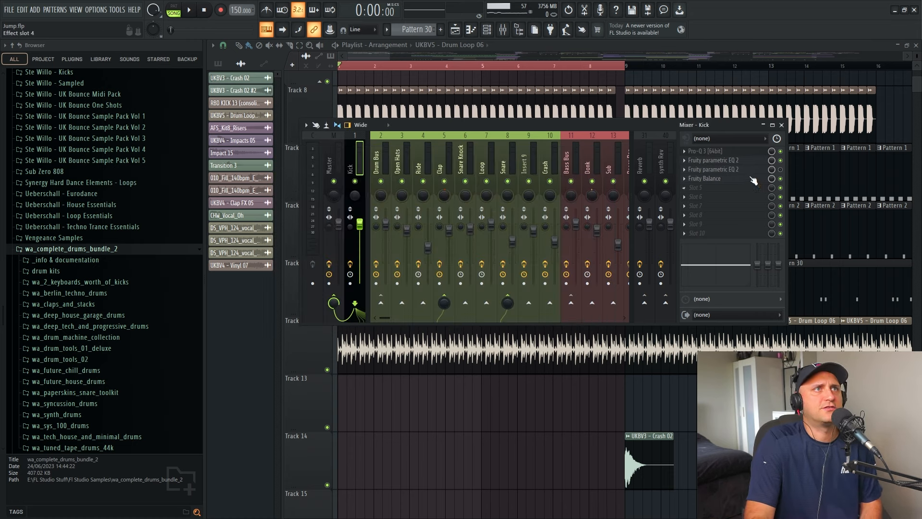
click(731, 173)
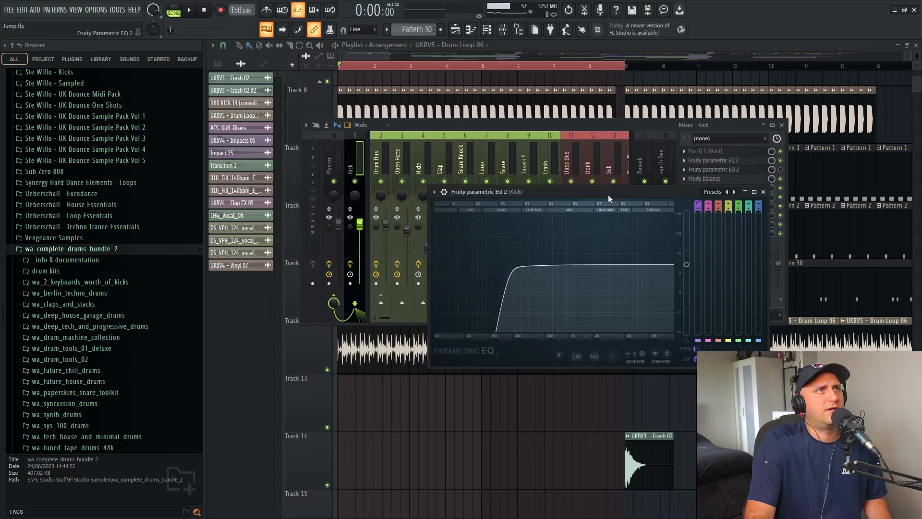
click(766, 190)
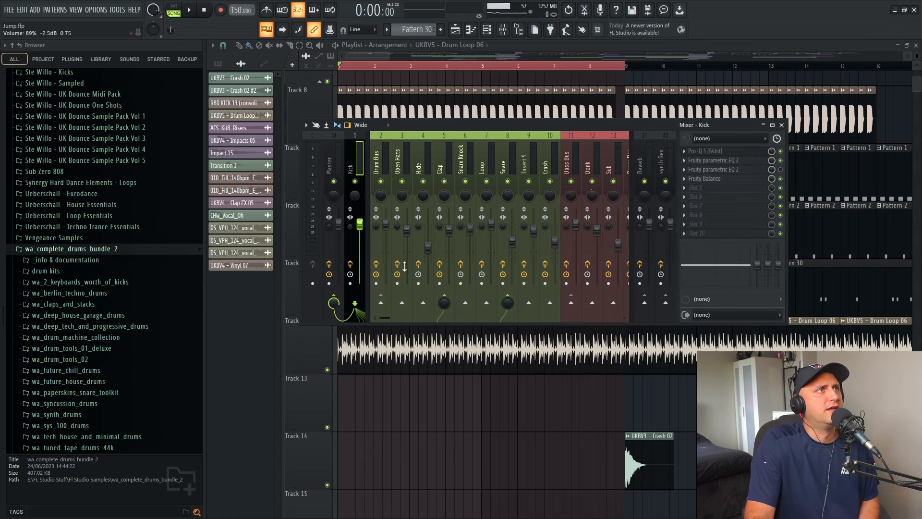
Reset the Kick track's fader to 100% and inspect the volume setting in its Fruity Balance plugin
right_click(360, 225)
click(373, 233)
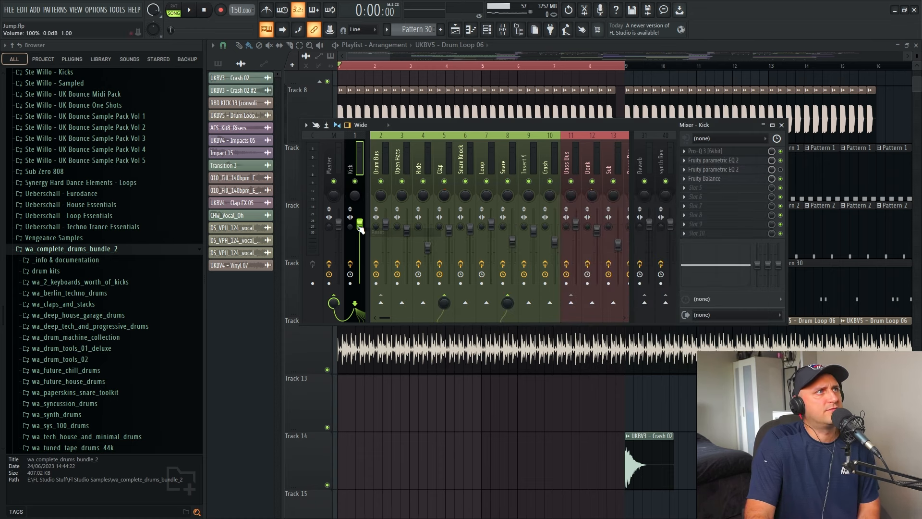
click(711, 181)
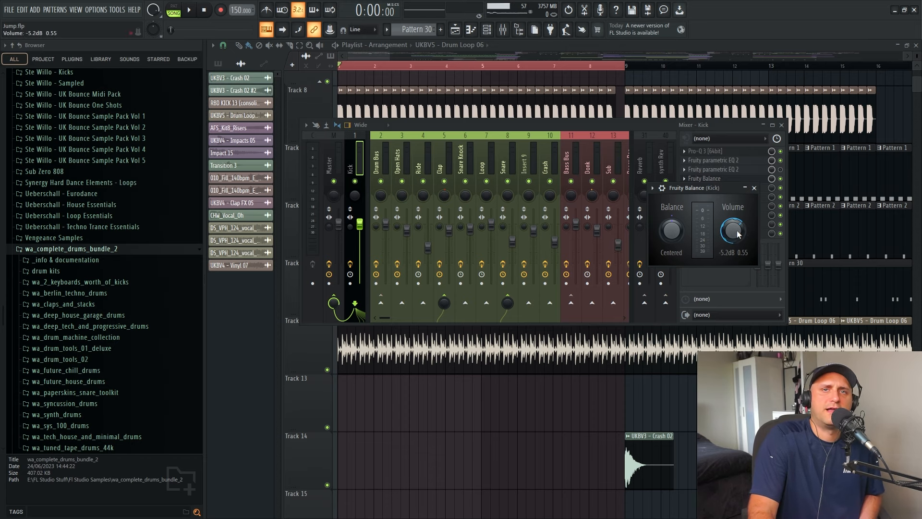
click(755, 189)
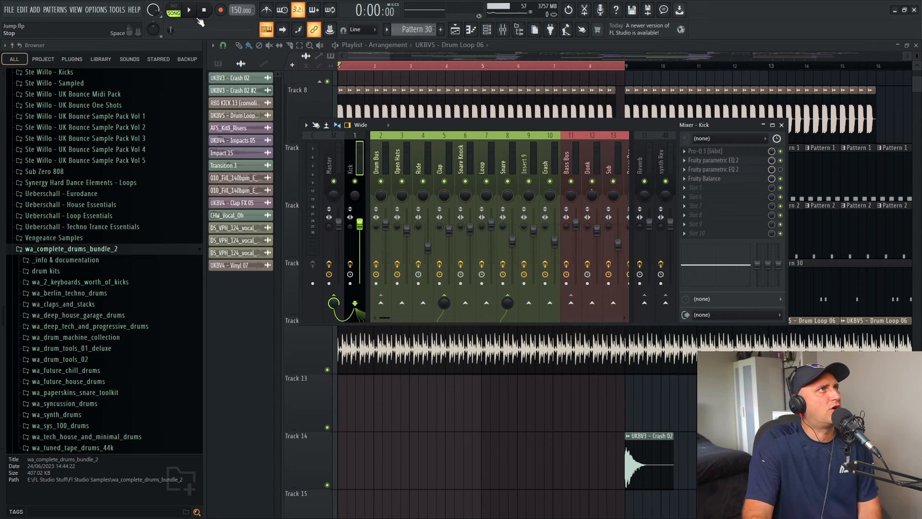
Solo the kick on playlist track 8 and play it with the mixer open to check its level
click(314, 108)
right_click(327, 139)
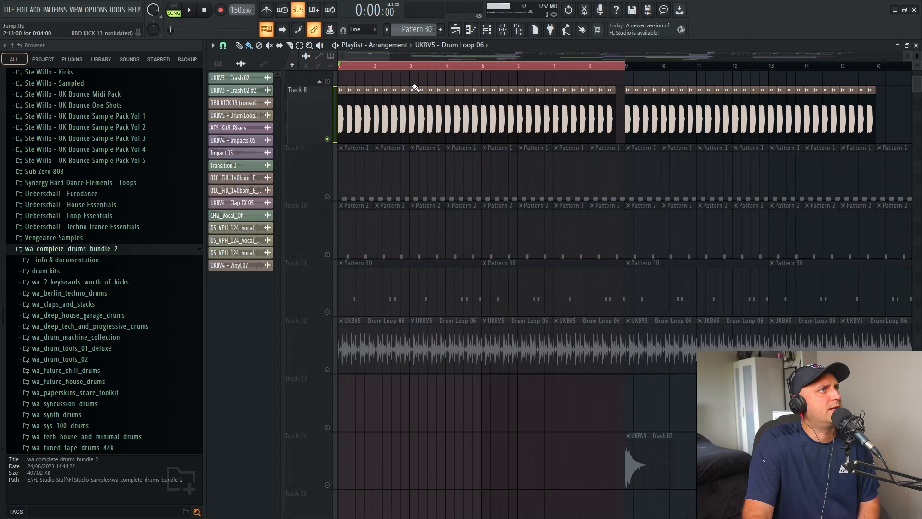
click(502, 30)
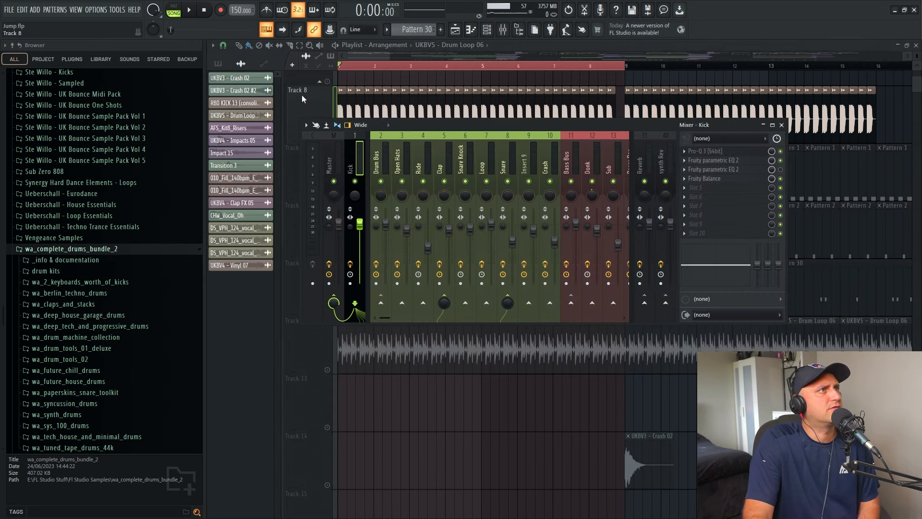
click(191, 10)
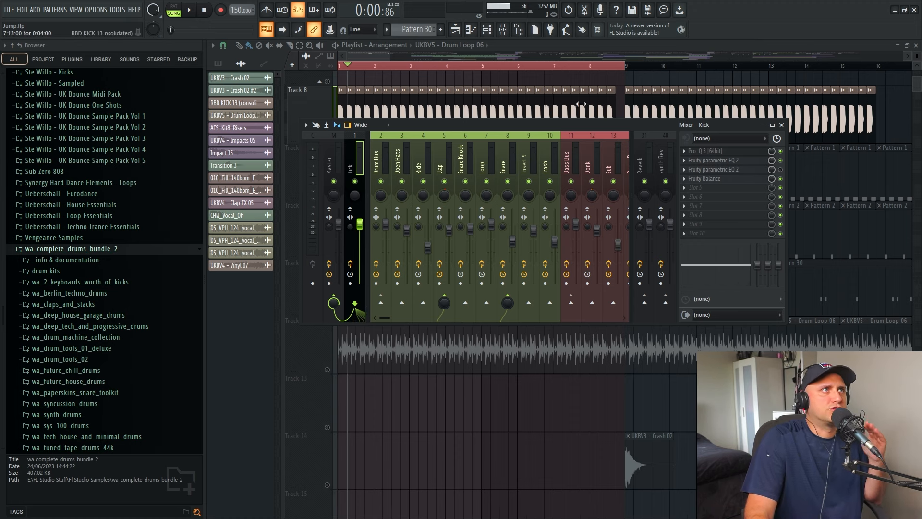
scroll(561, 137, down, 3)
scroll(561, 137, down, 1)
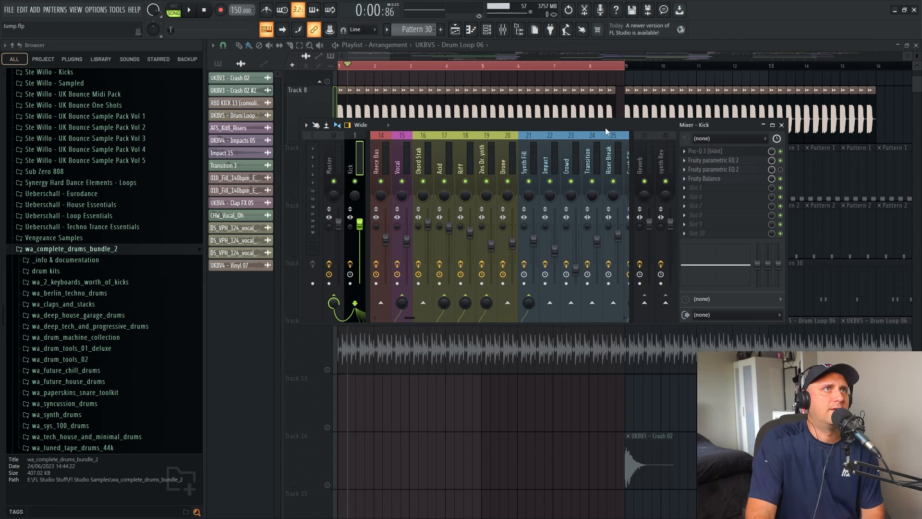
scroll(550, 134, up, 5)
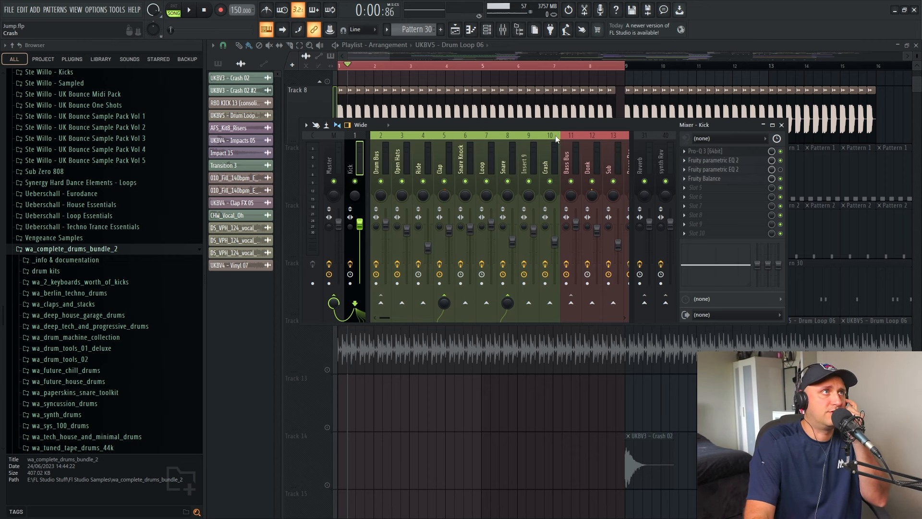
Inspect the SSLComp Stereo compressor and soothe2 settings on the Drum Bus mixer track, closing each plugin
click(385, 164)
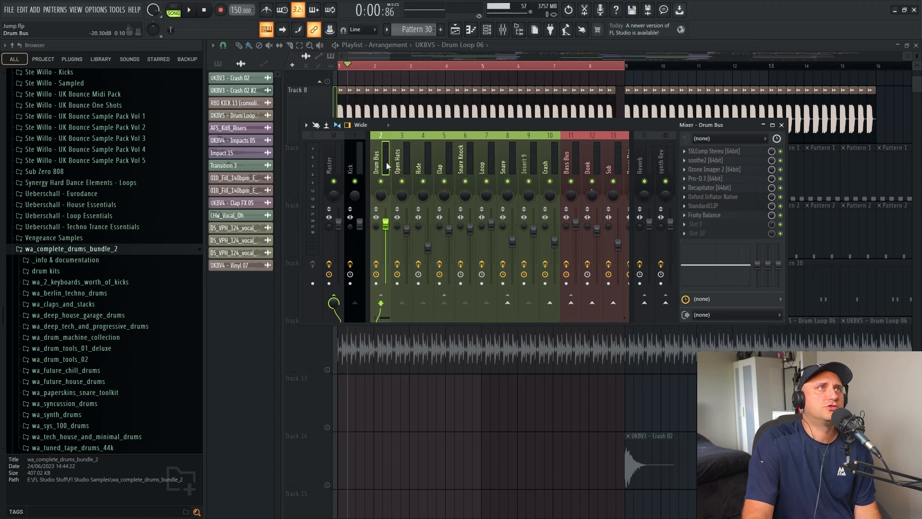
click(717, 153)
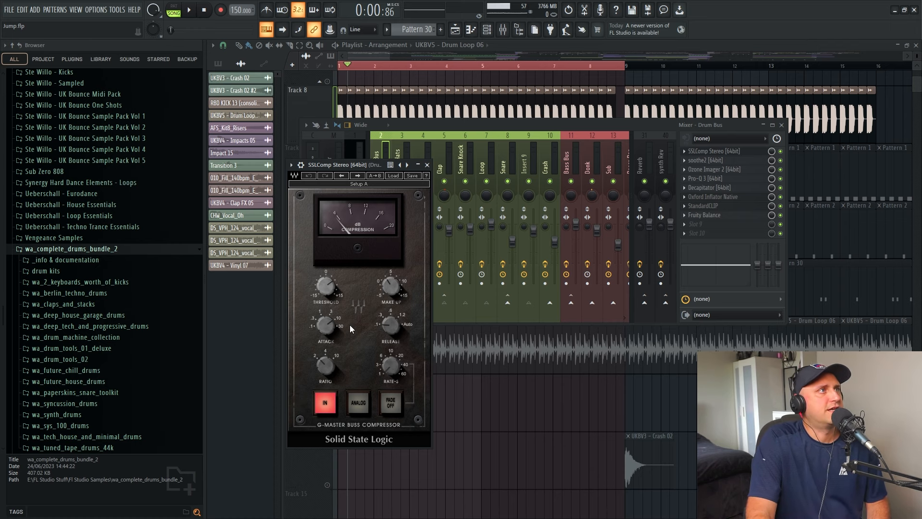
click(705, 160)
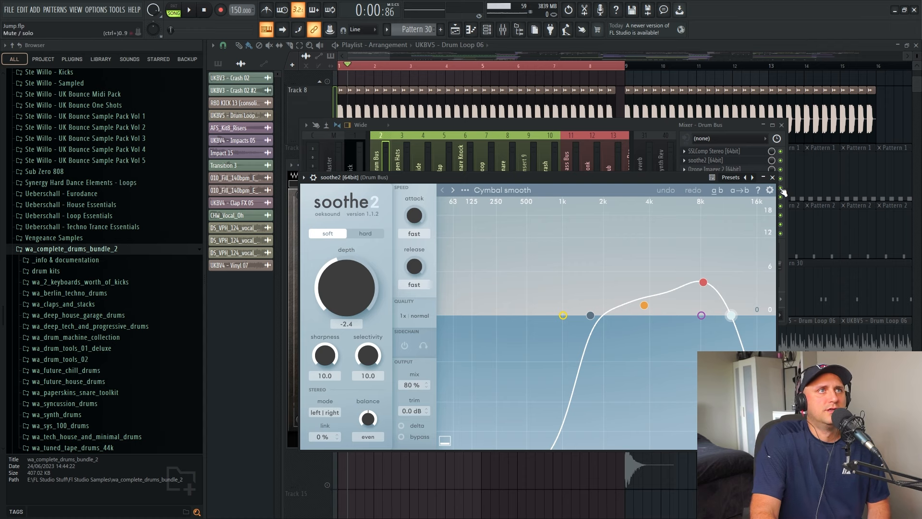
click(773, 178)
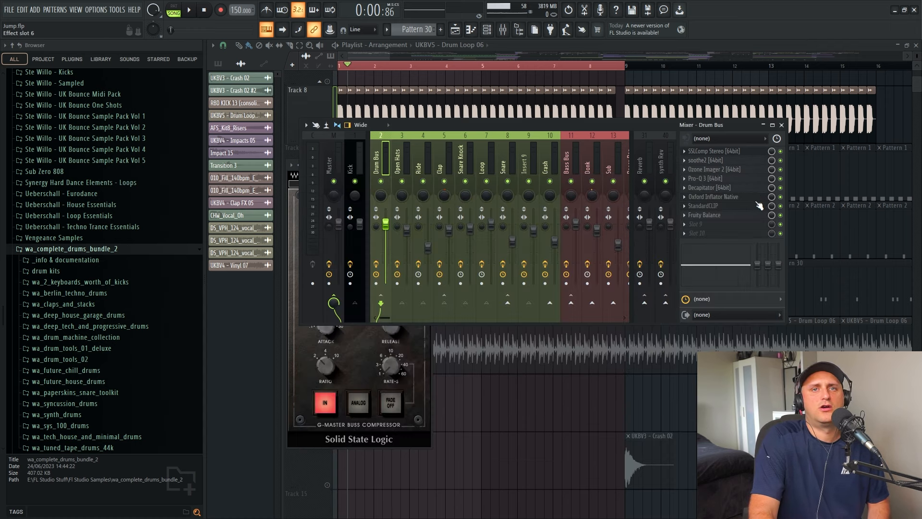
click(406, 417)
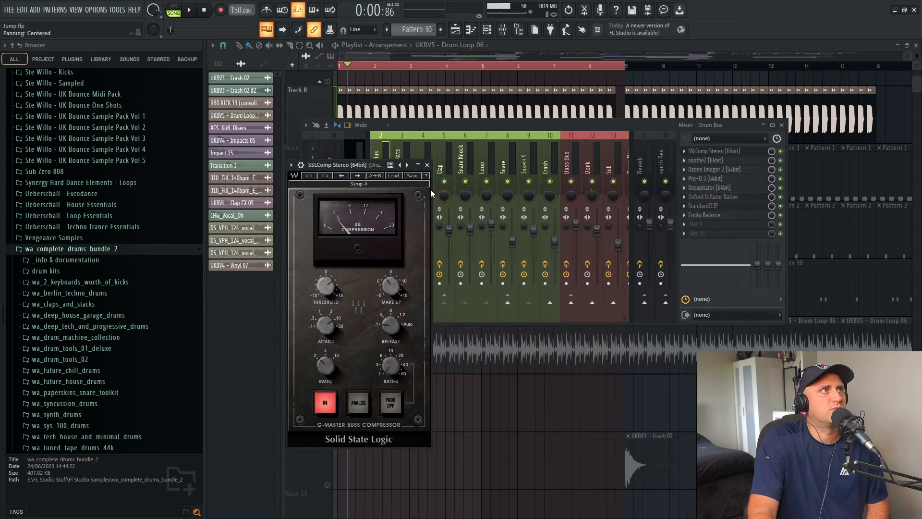
click(429, 163)
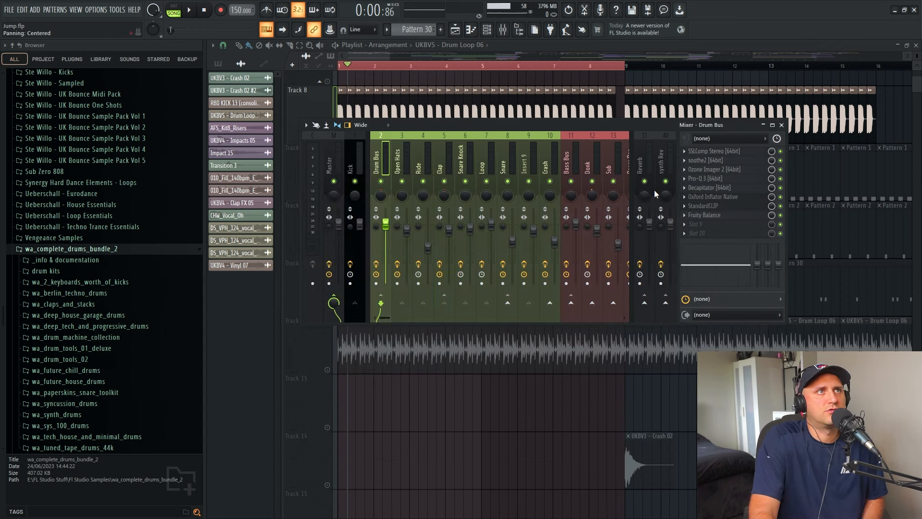
Inspect the stereo width in Ozone Imager 2 and the cut bands in Pro-Q 3 on the Drum Bus, closing both
click(721, 172)
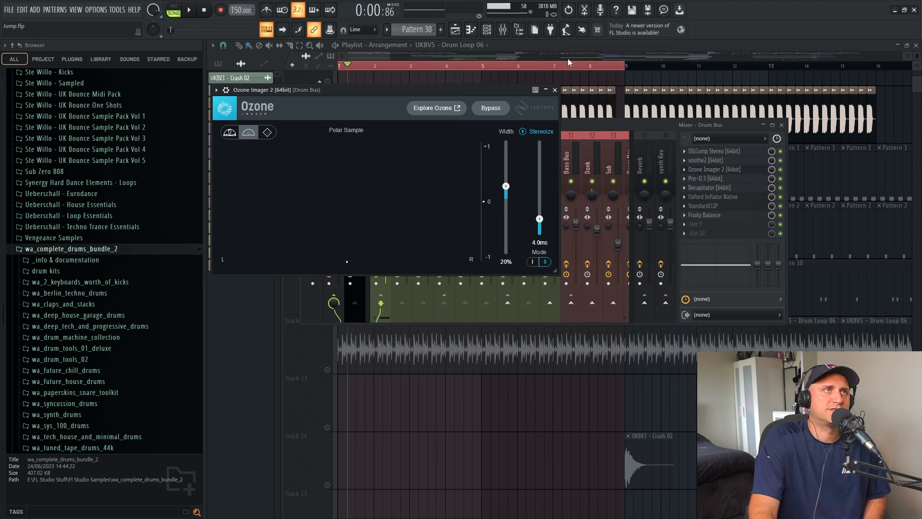
click(555, 90)
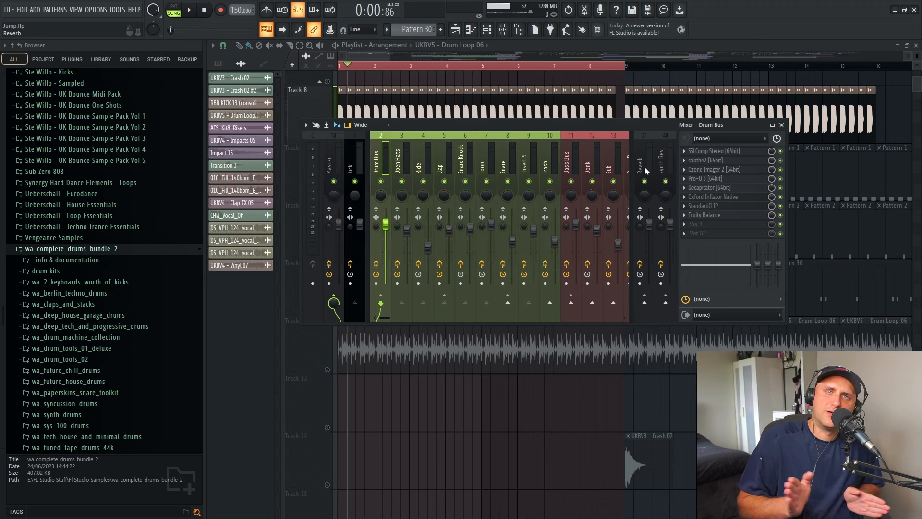
click(719, 181)
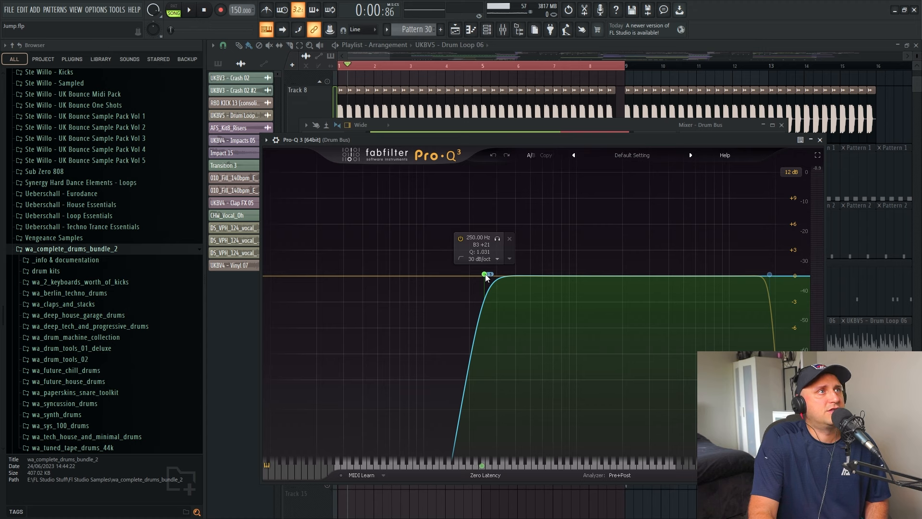
click(821, 140)
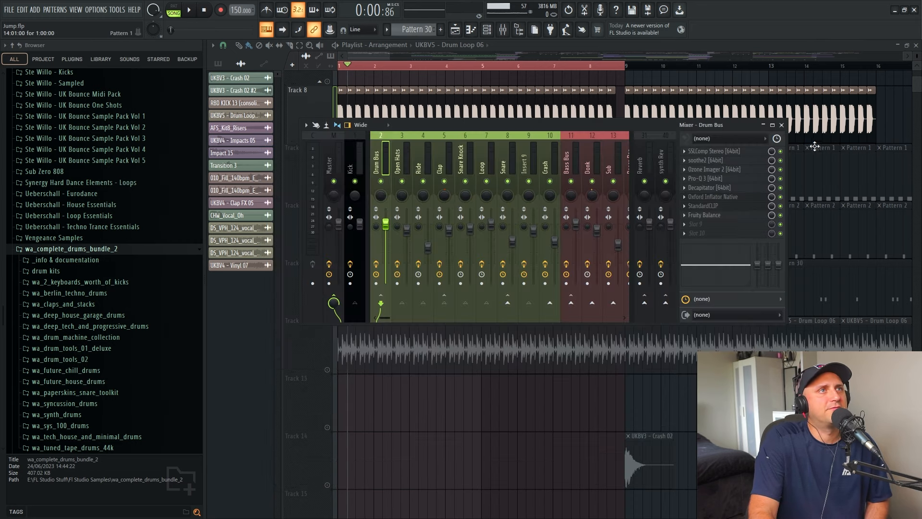
click(711, 179)
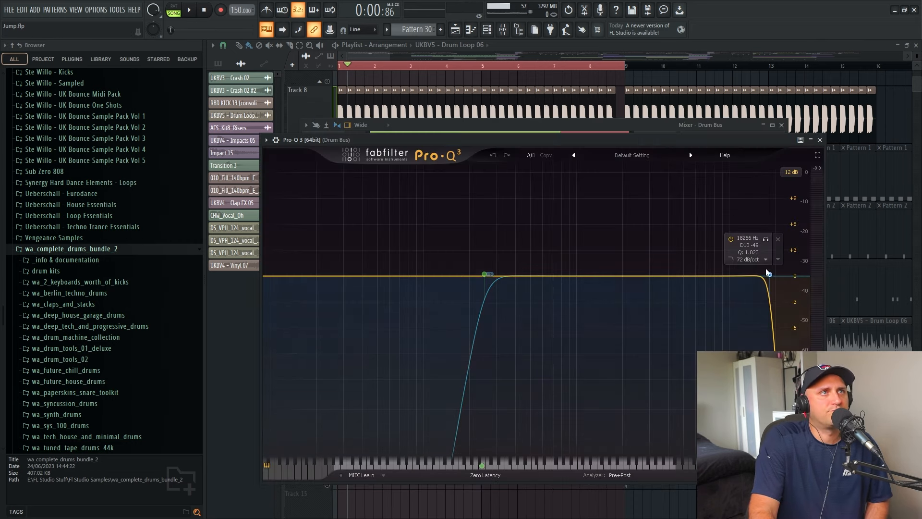
click(820, 139)
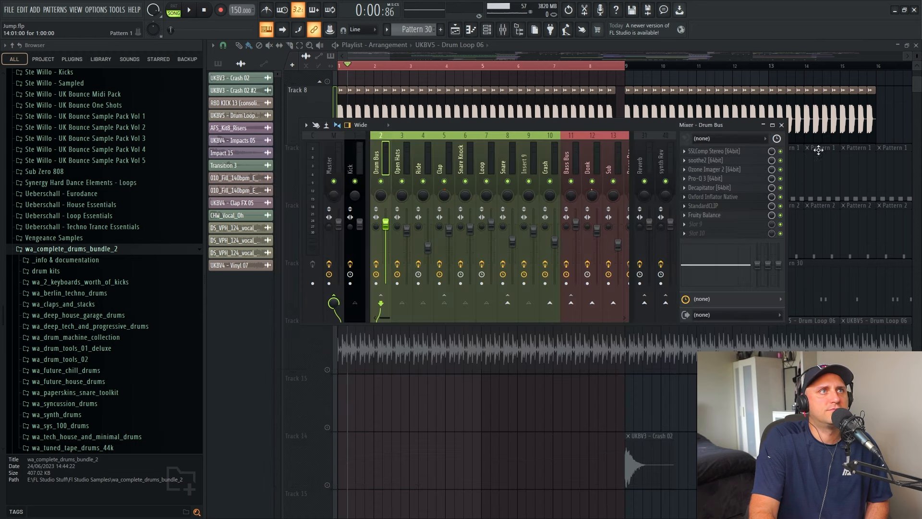
Examine the Decapitator, Oxford Inflator and Fruity Balance settings on the Drum Bus and return to the playlist
click(723, 189)
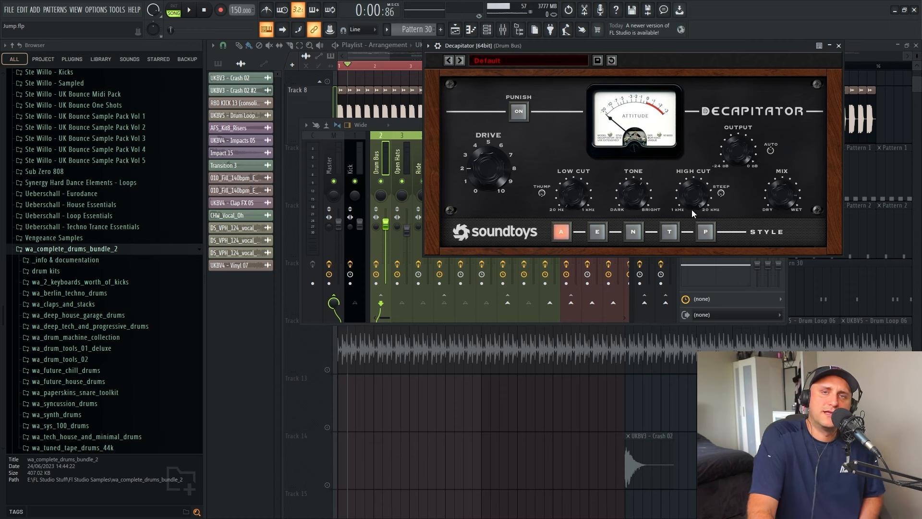
click(840, 46)
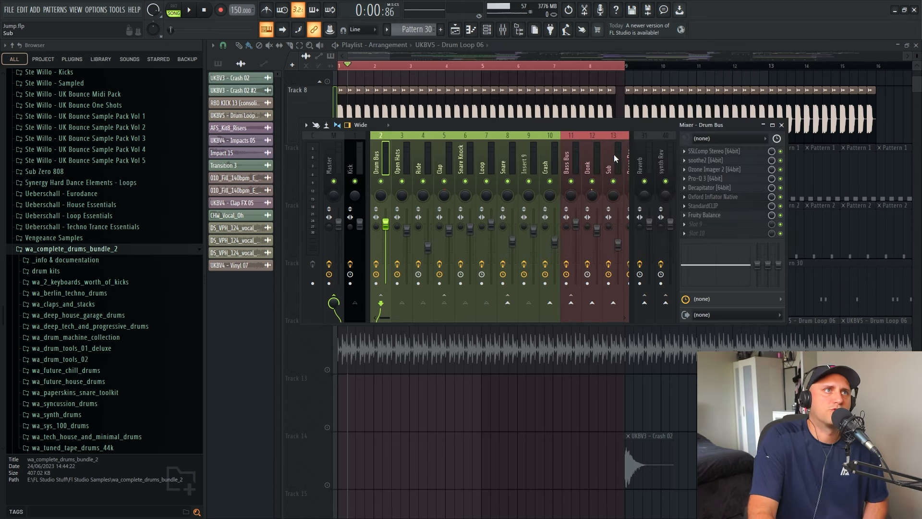
click(716, 197)
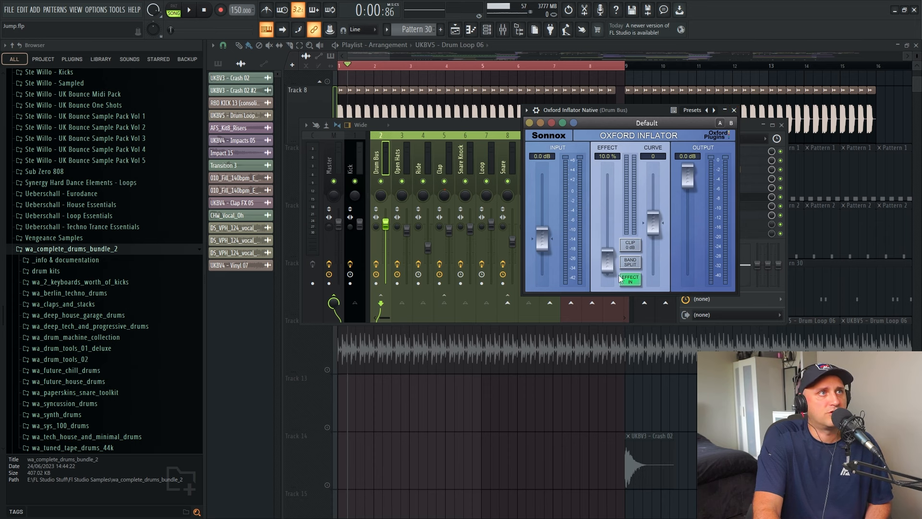
click(735, 110)
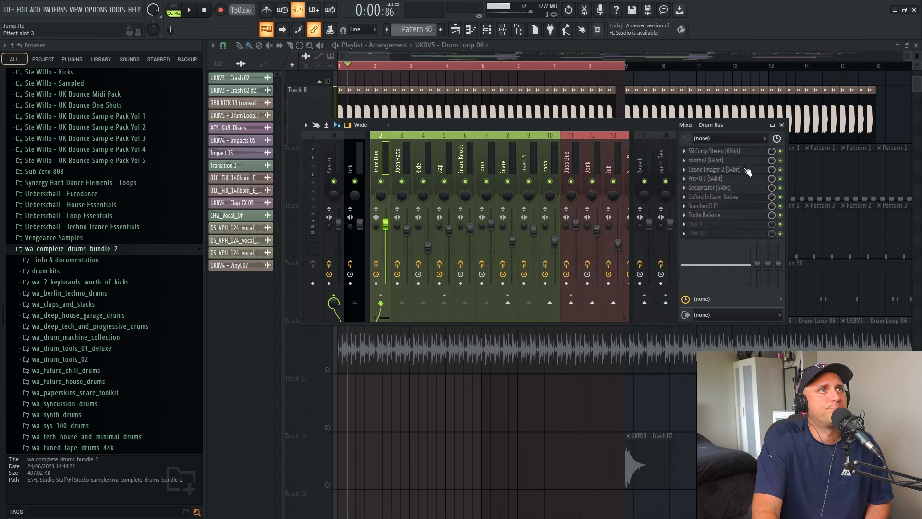
click(706, 215)
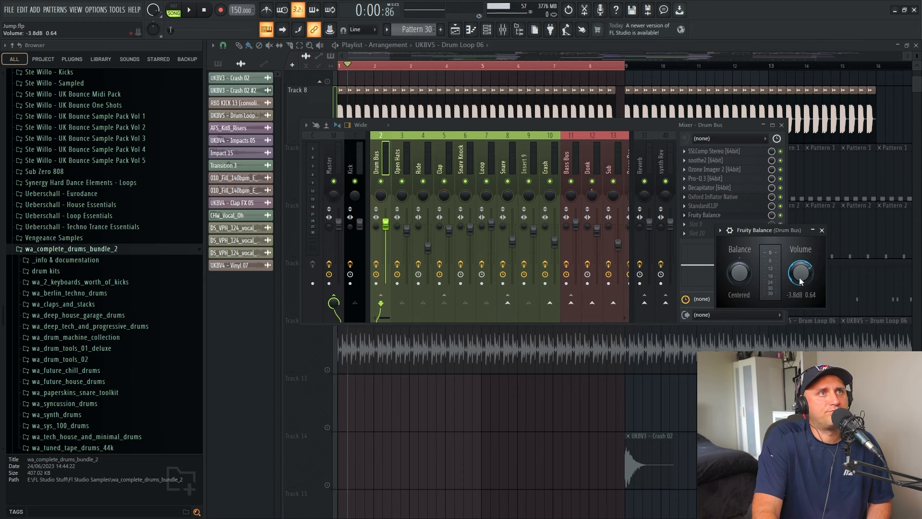
click(386, 55)
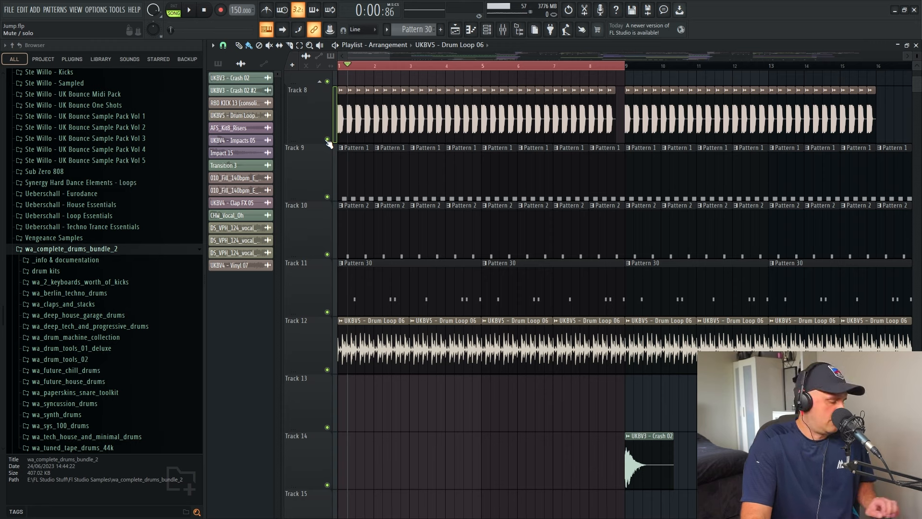
Mute the kick on playlist track 8 and play the remaining drums with the mixer open to check the Drum Bus level
click(327, 139)
key(space)
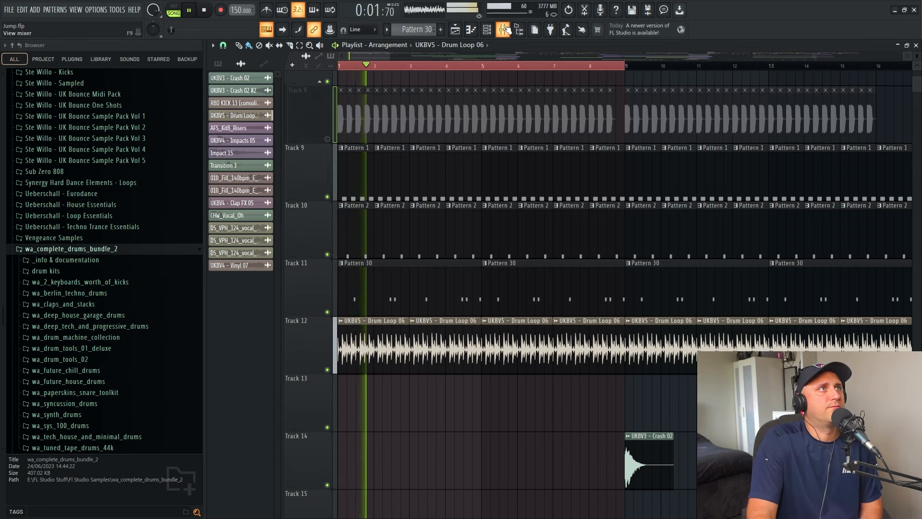
click(503, 29)
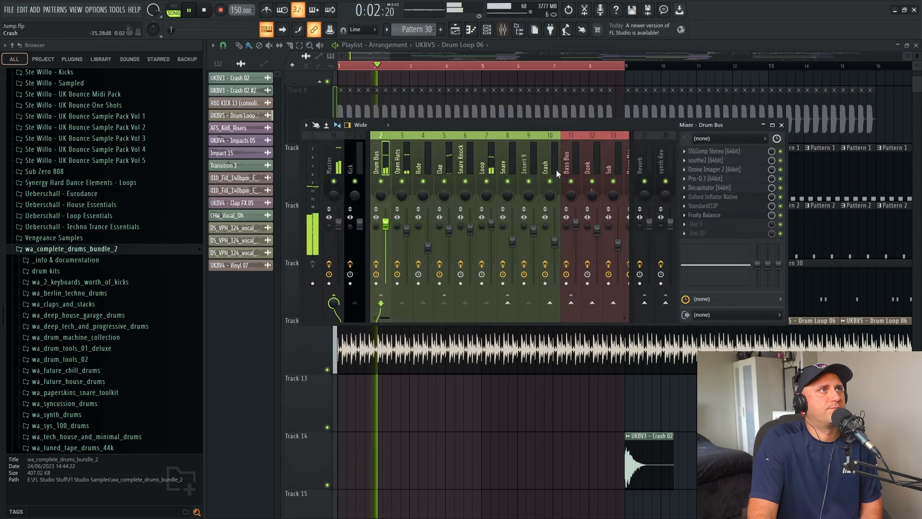
click(191, 12)
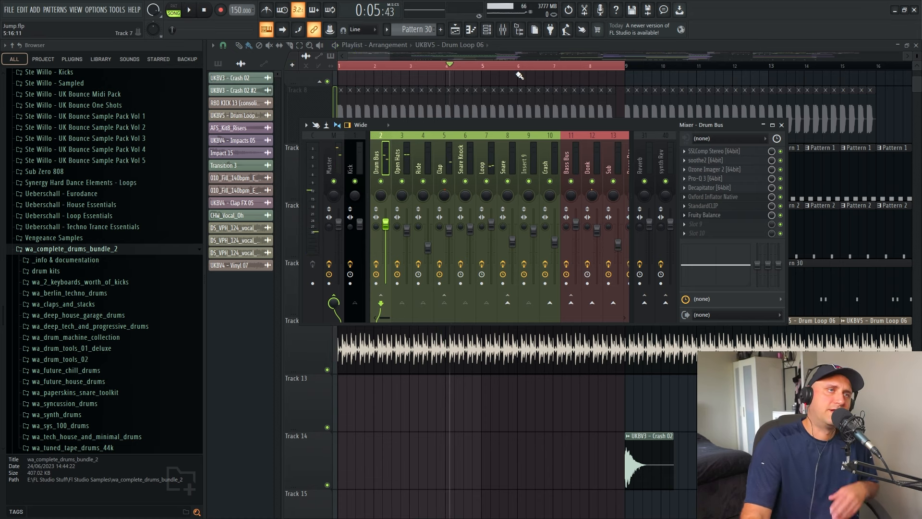
Look over the effect chains on the Open Hats, Snare and Crash mixer tracks
click(403, 160)
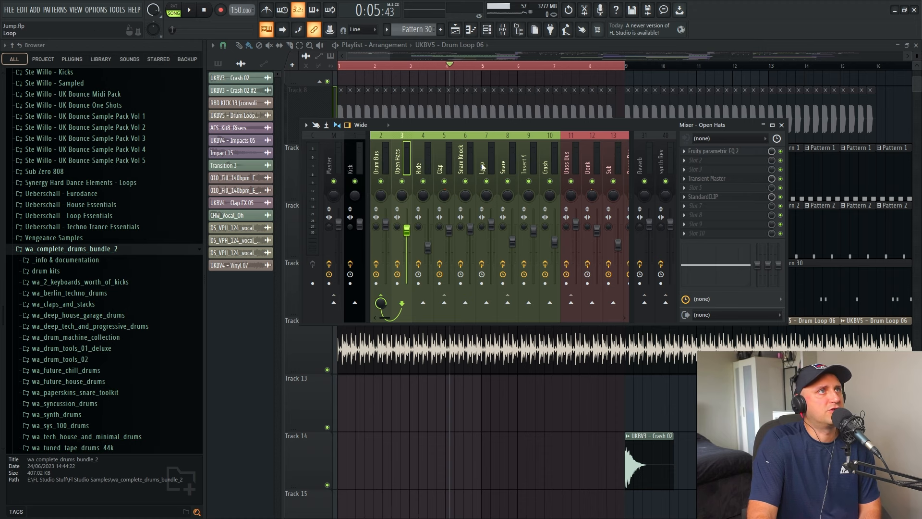
click(501, 168)
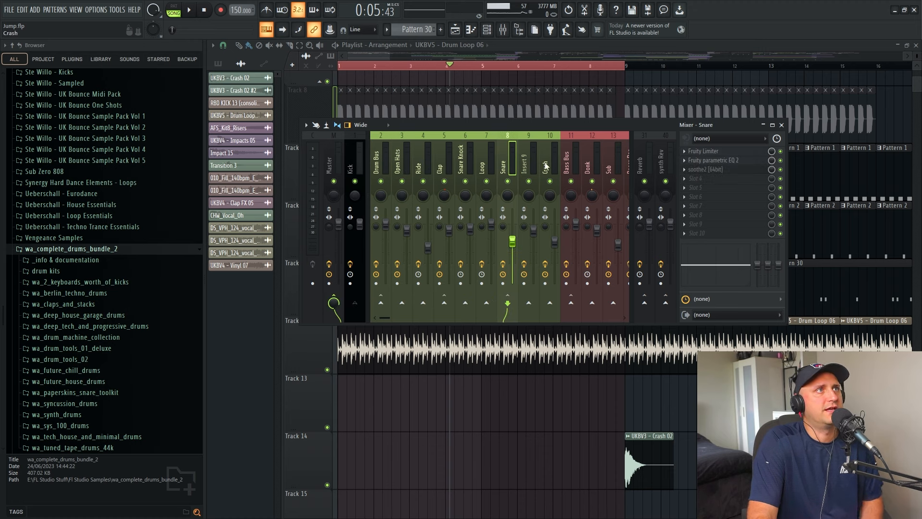
click(545, 166)
click(512, 164)
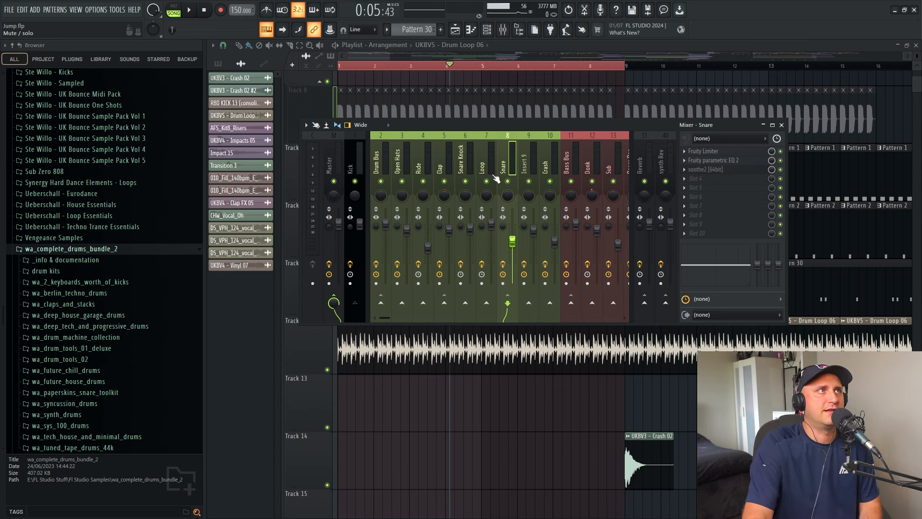
click(554, 167)
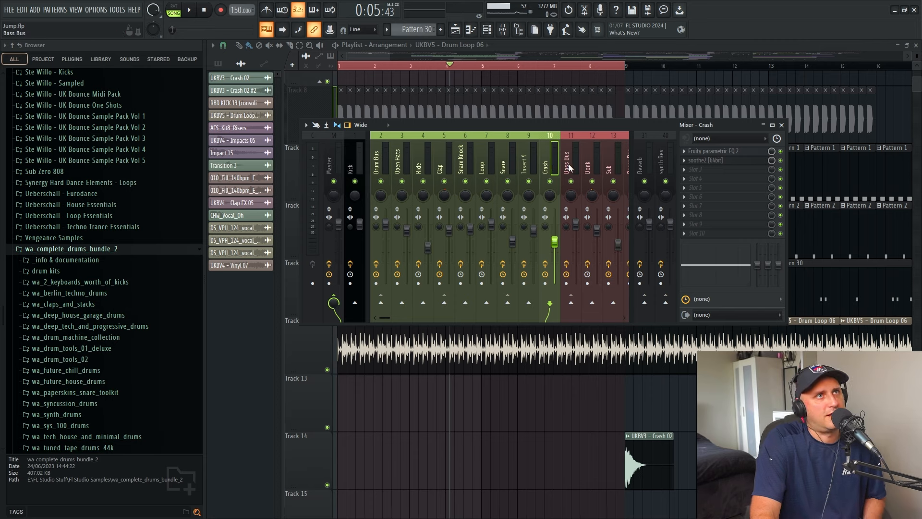
Solo the Pattern 5 clip on playlist track 37 and play it briefly
click(519, 46)
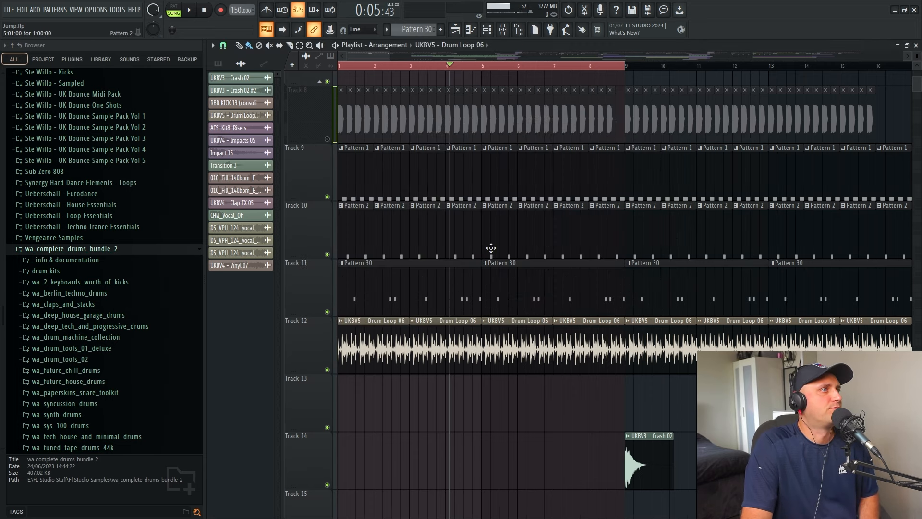
scroll(472, 367, down, 1)
scroll(472, 366, down, 15)
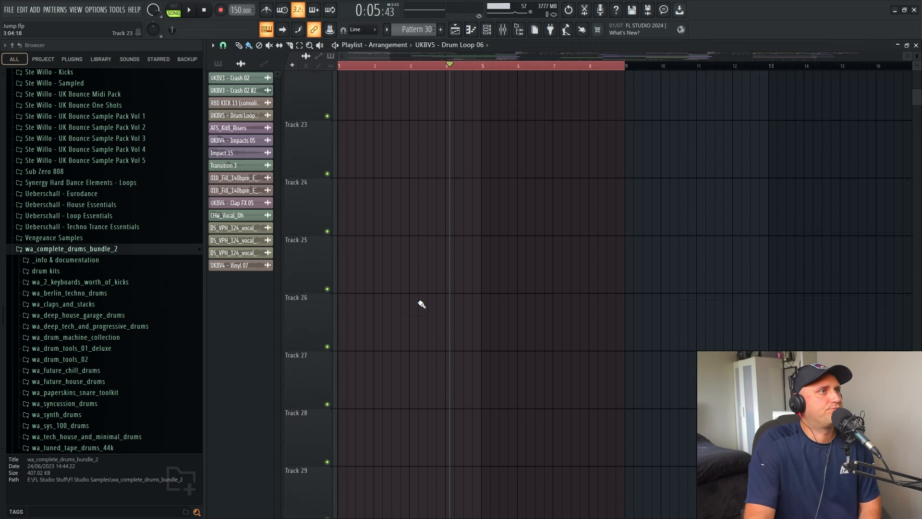
scroll(431, 271, up, 5)
scroll(427, 278, down, 1)
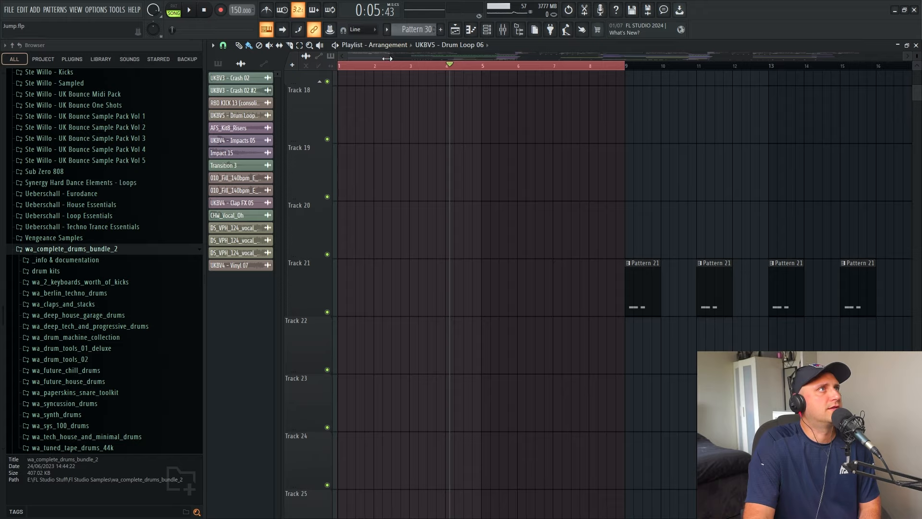
scroll(423, 285, down, 3)
scroll(420, 302, down, 16)
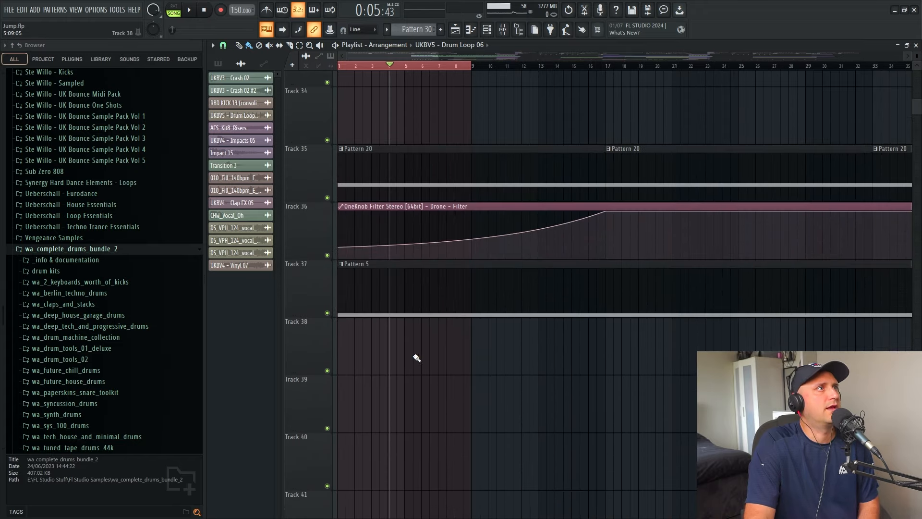
right_click(328, 313)
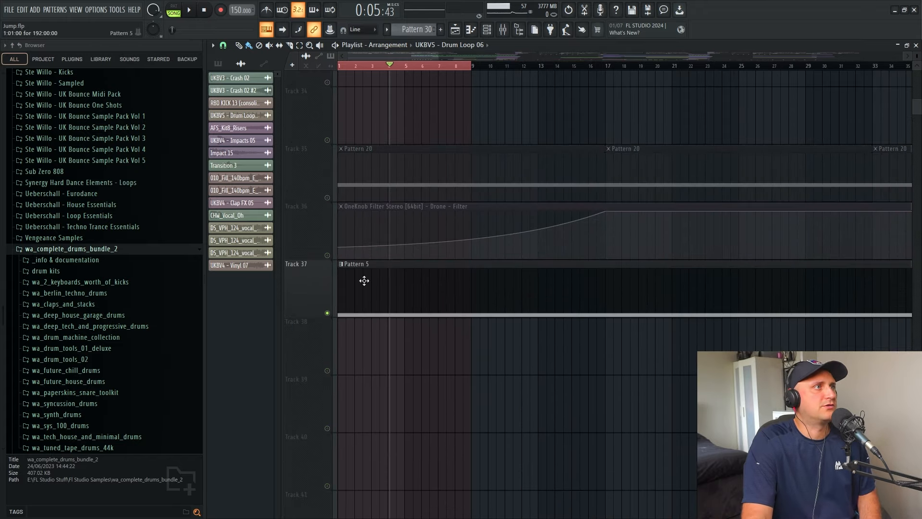
scroll(445, 58, down, 7)
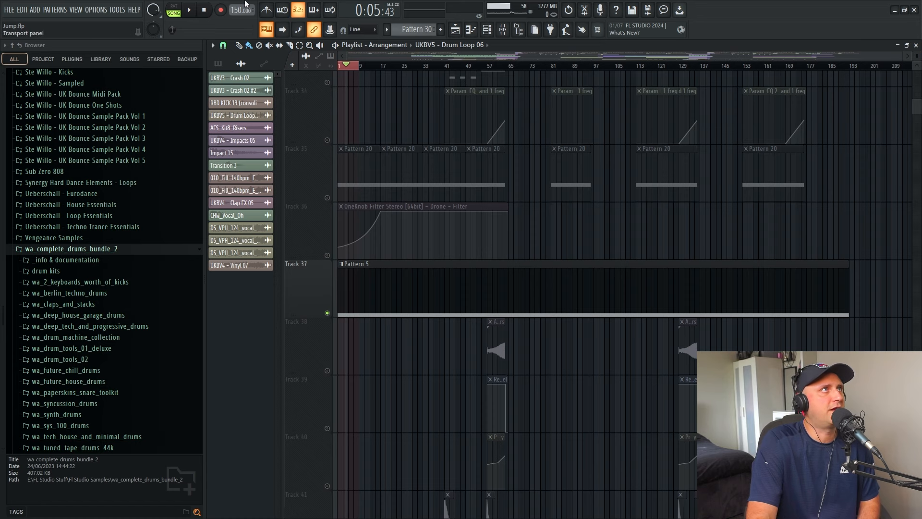
click(190, 10)
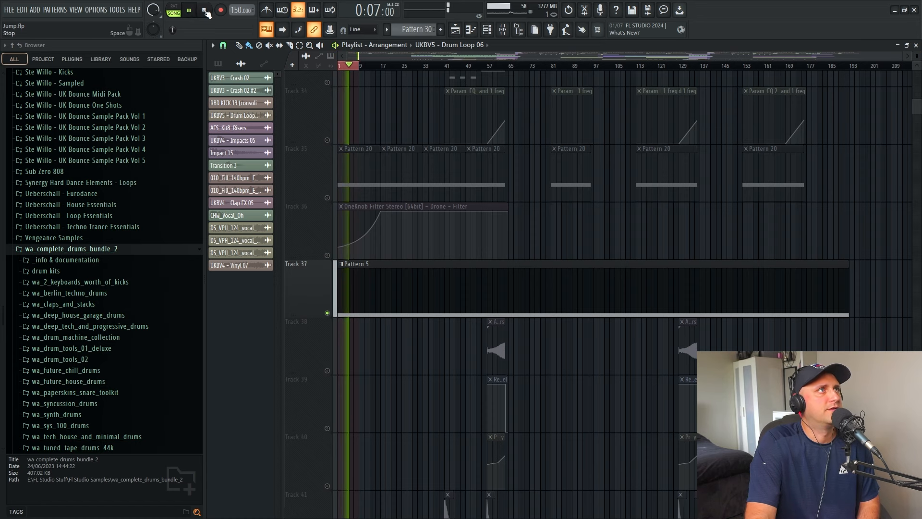
key(space)
Open Pattern 5's notes and examine the sampler settings of its VEC2 Crowds 08 channel, including the loop points and crossfade
double_click(433, 289)
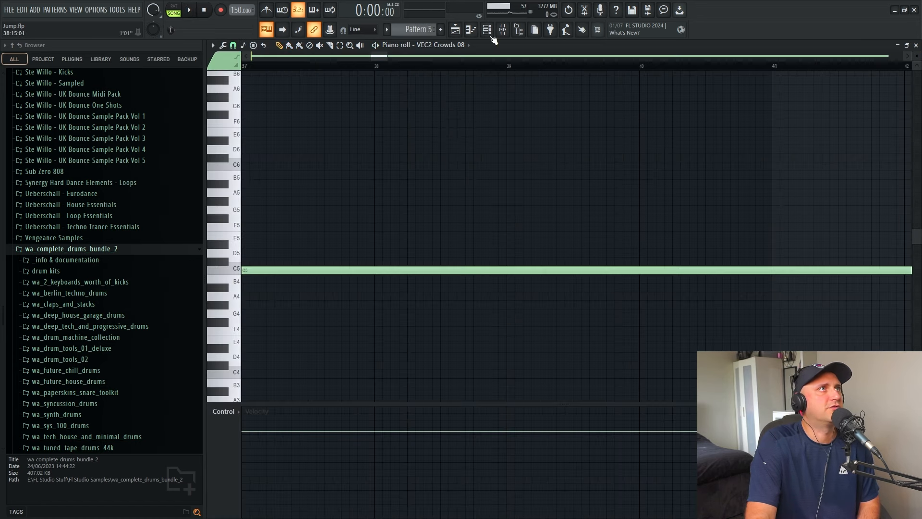
click(487, 31)
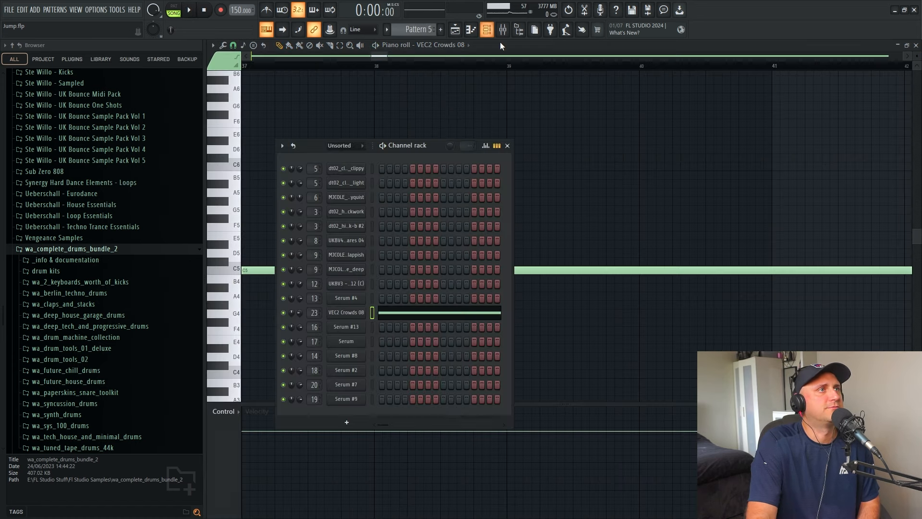
click(347, 314)
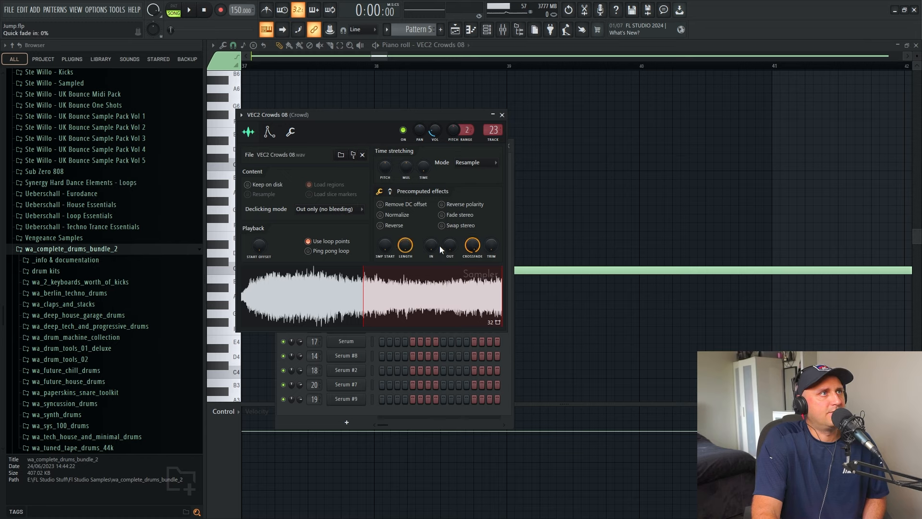
Close the VEC2 Crowds 08 sampler and channel rack, and view the full length of Pattern 5's sustained C5 note
click(502, 115)
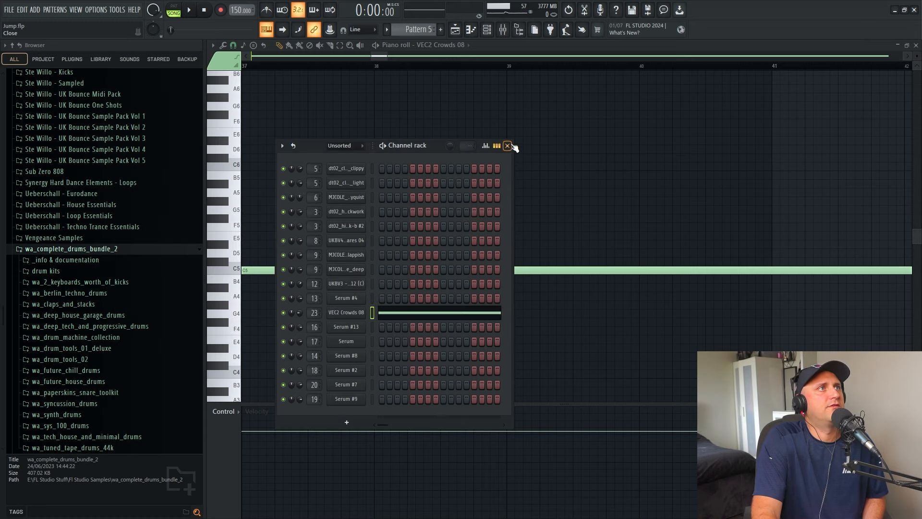
click(510, 143)
drag(383, 59, 903, 59)
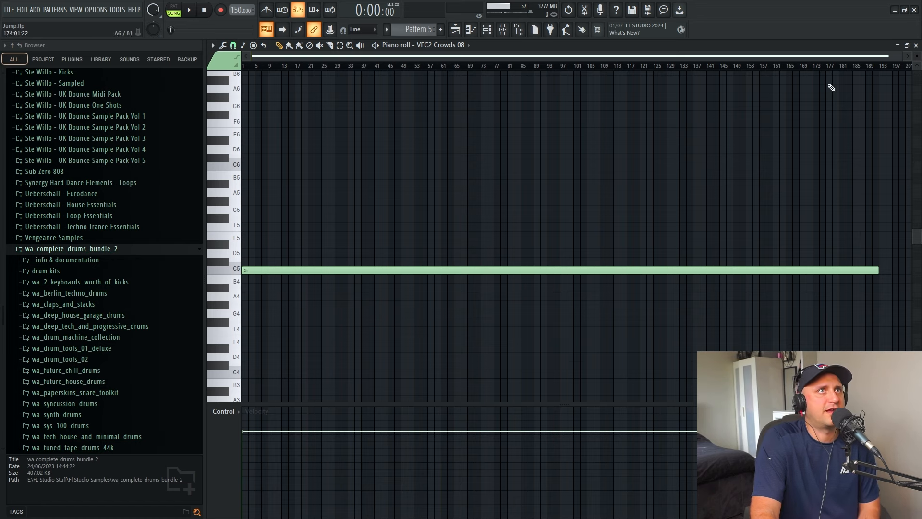
Solo playlist tracks 35 and 36 and loop playback from bar 1 to bar 33
click(462, 35)
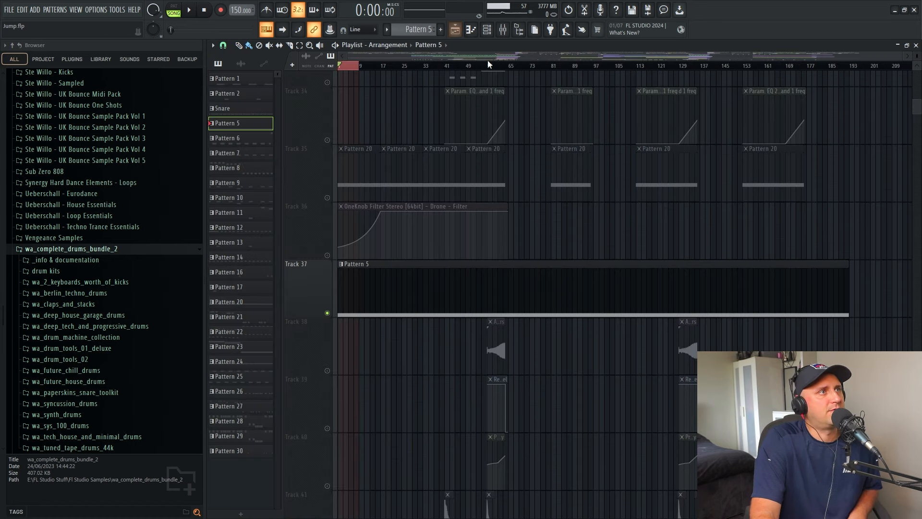
right_click(329, 198)
click(328, 255)
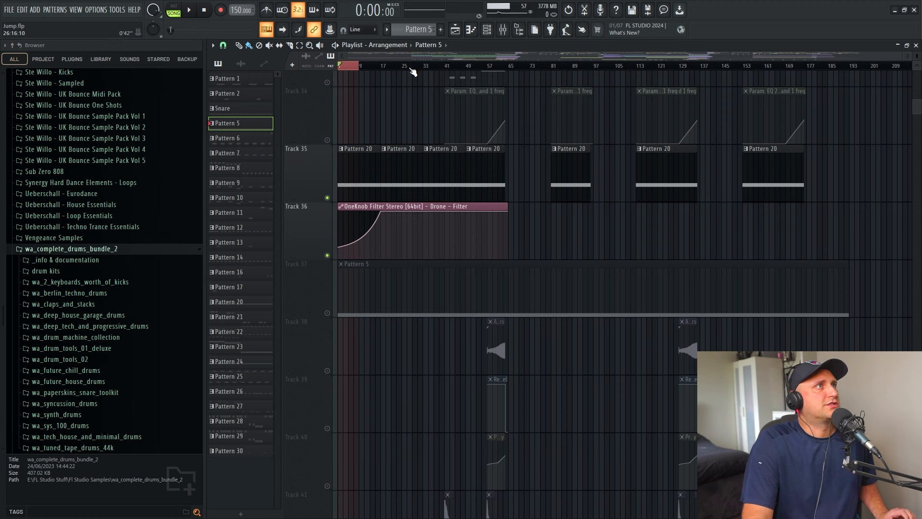
drag(424, 68, 336, 80)
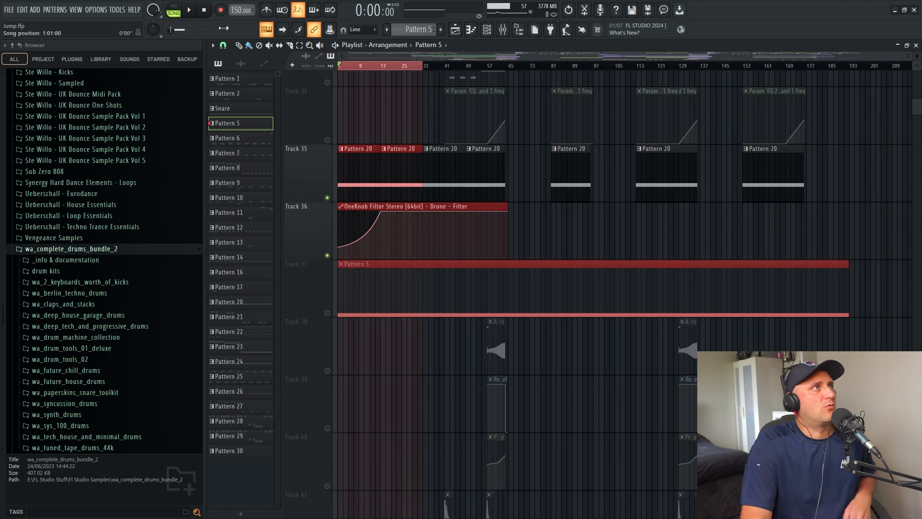
click(195, 18)
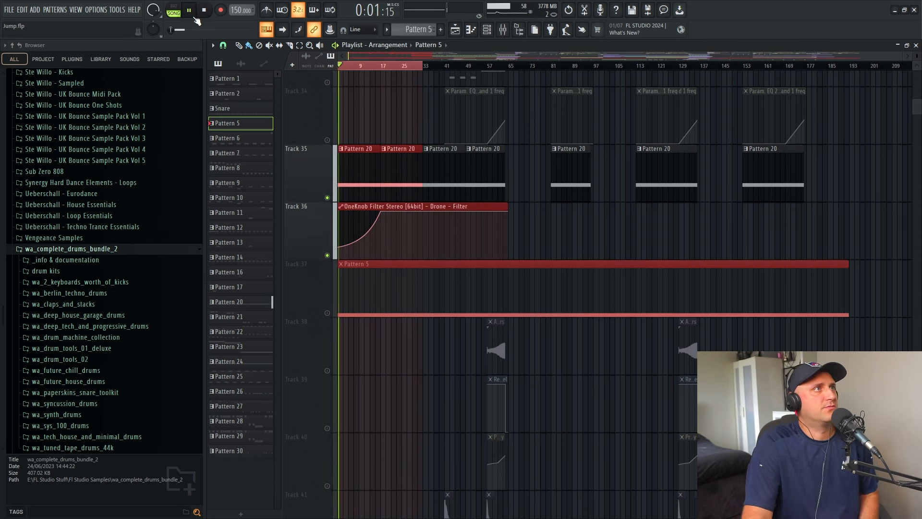
Open Pattern 20's notes and channel rack during playback, and locate the mixer track of its Serum #7 channel
scroll(428, 221, up, 1)
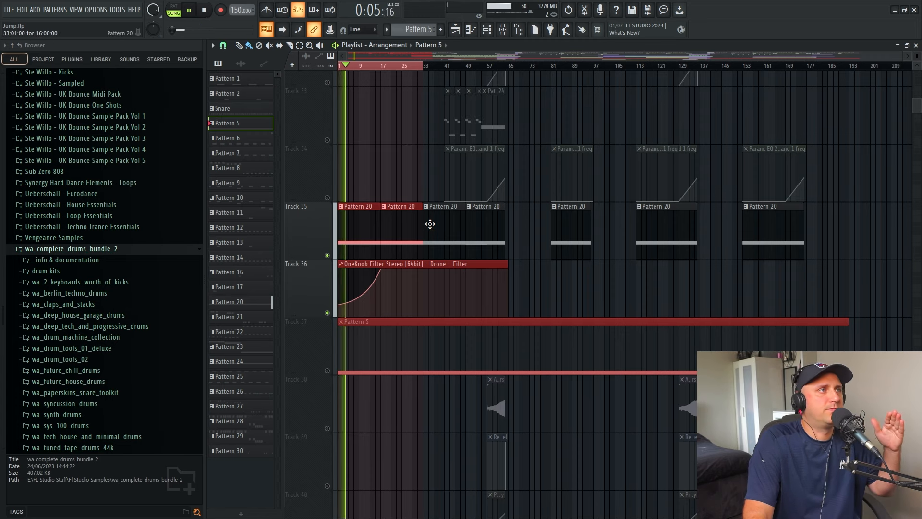
double_click(395, 221)
key(F6)
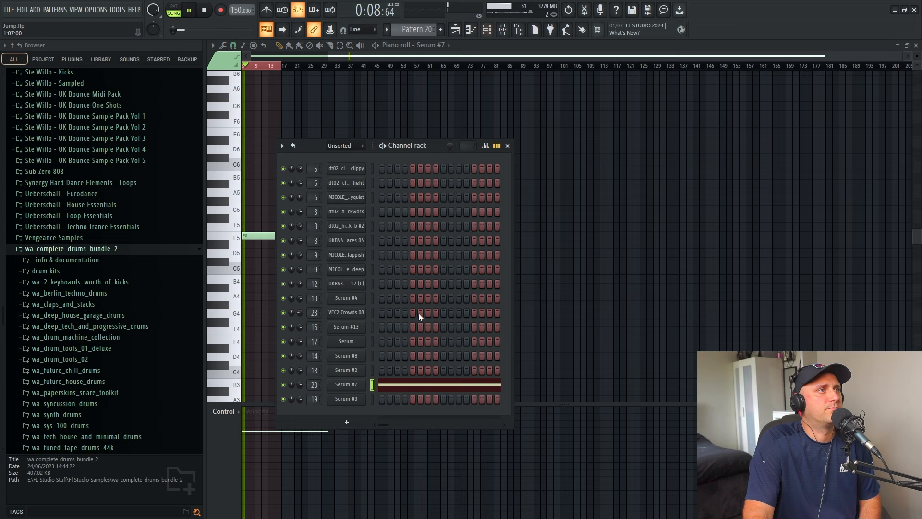
click(315, 383)
Show the Drone mixer track over the playlist, listen to its filter automation play through, and stop playback
click(455, 29)
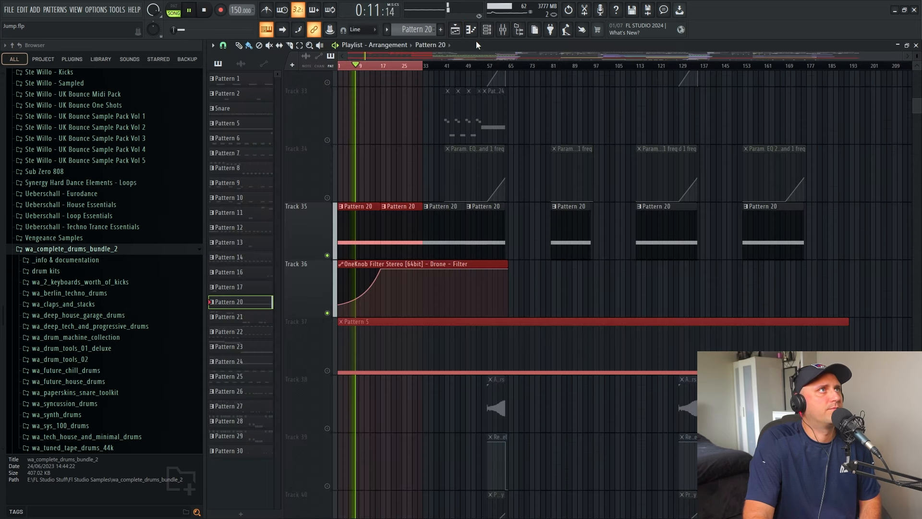
click(487, 29)
click(488, 29)
click(503, 30)
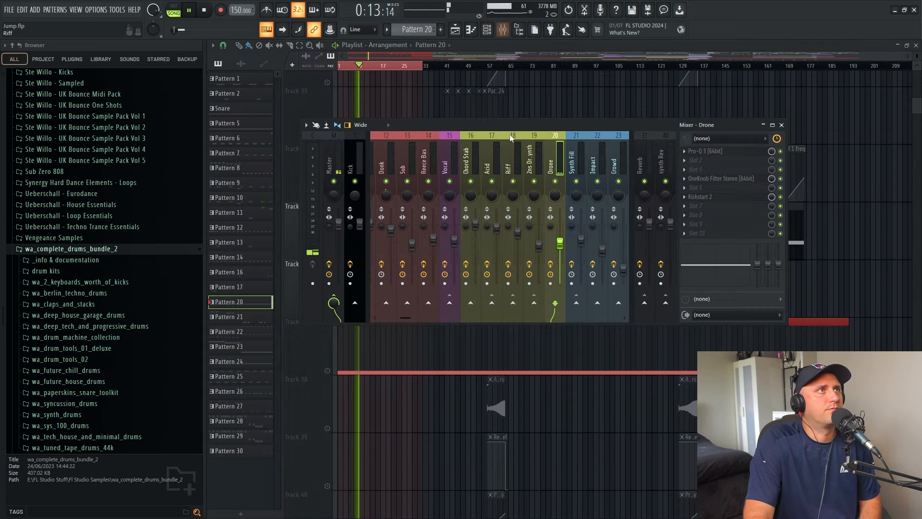
drag(509, 135, 590, 149)
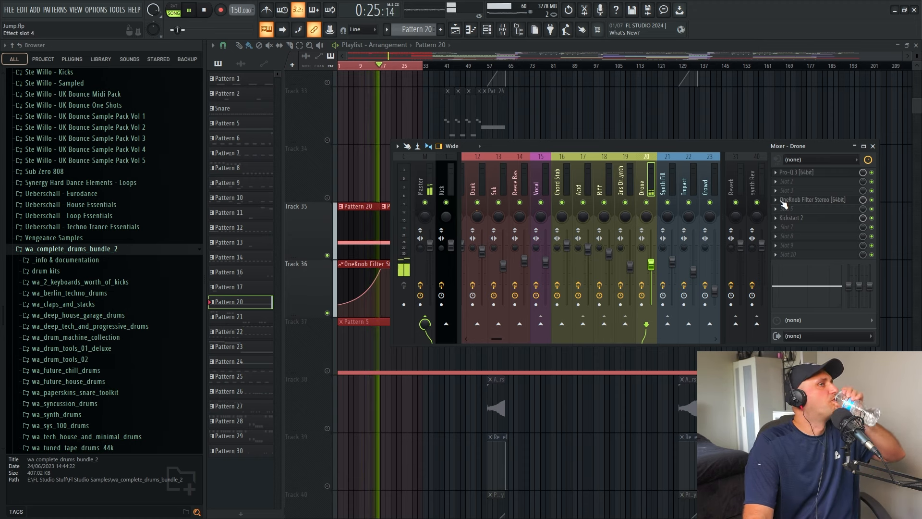
click(193, 13)
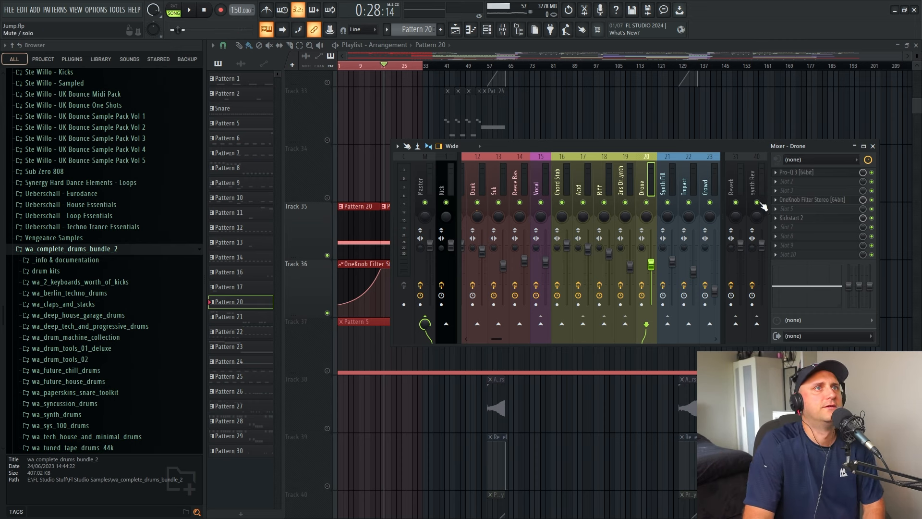
Examine the OneKnob Filter and the Pro-Q 3 low cut on the Drone mixer track, and close the mixer
click(810, 202)
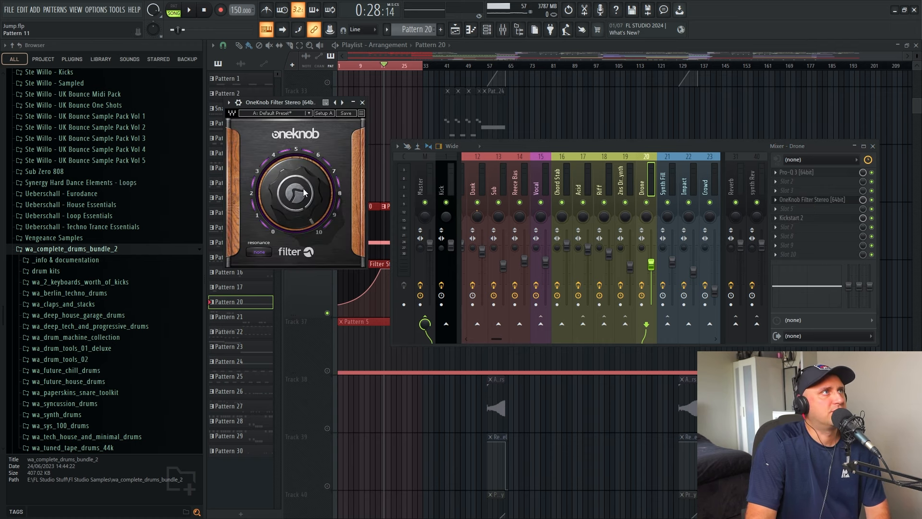
click(364, 104)
click(807, 172)
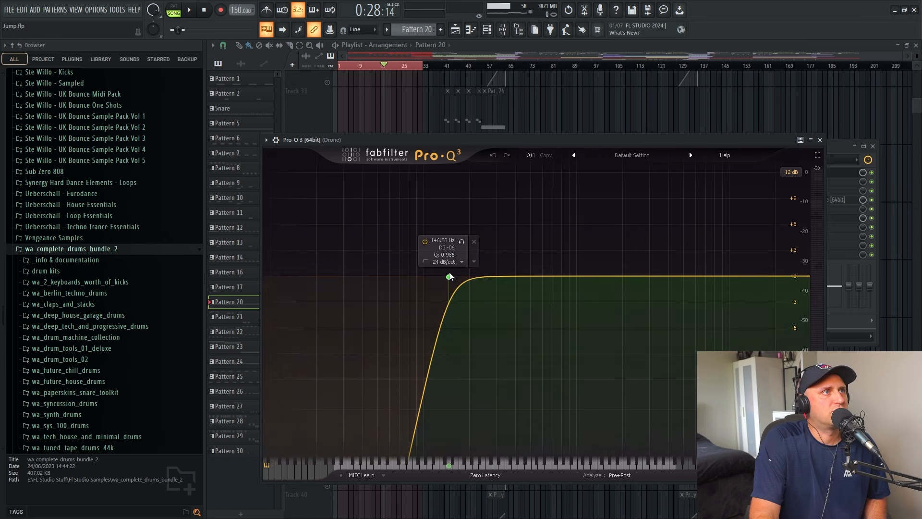
click(820, 139)
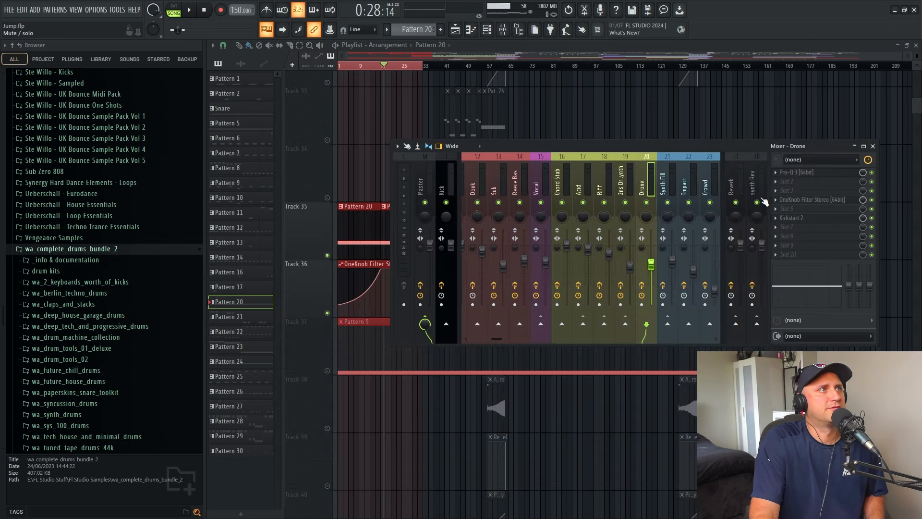
click(612, 129)
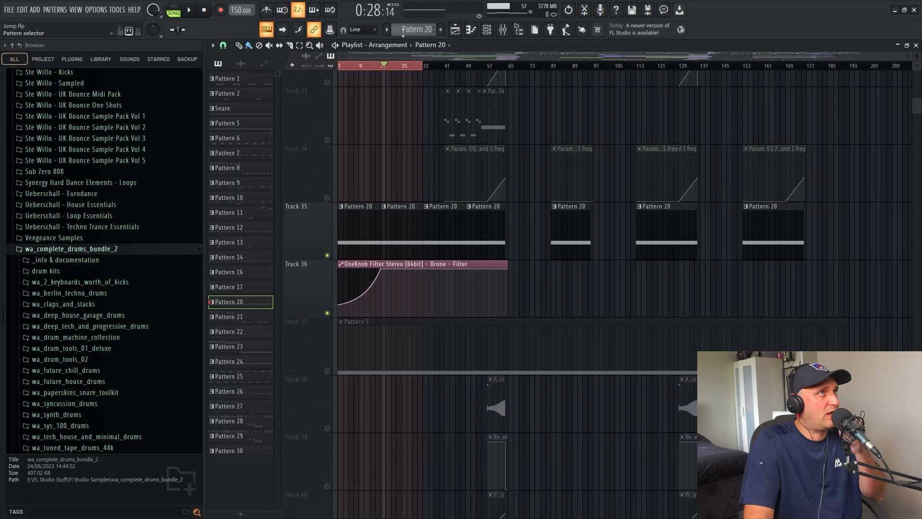
Review Pattern 20's sustained E5 note and browse the scale stamps around Other Phrygian without choosing one
click(471, 30)
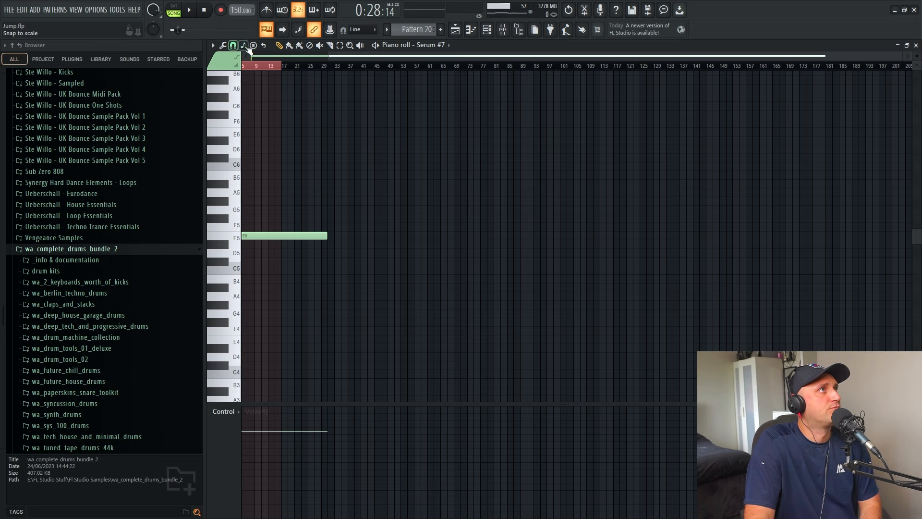
click(243, 45)
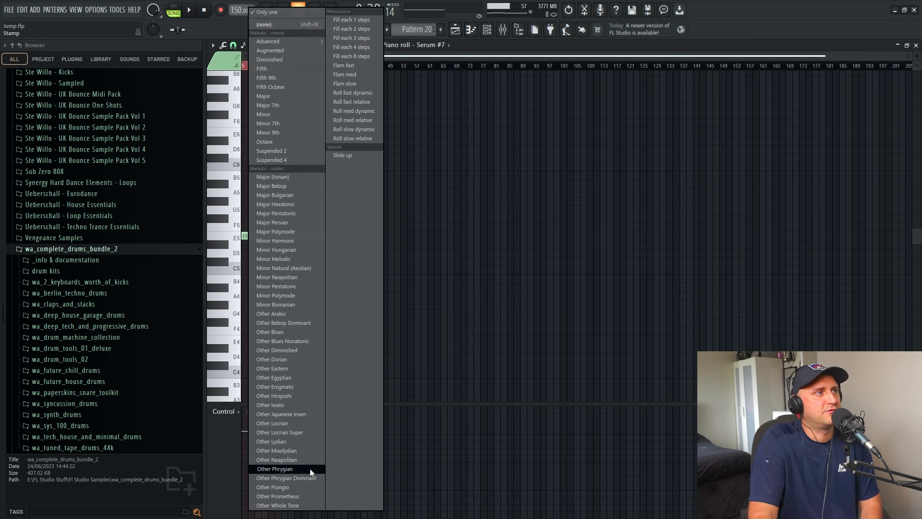
click(475, 216)
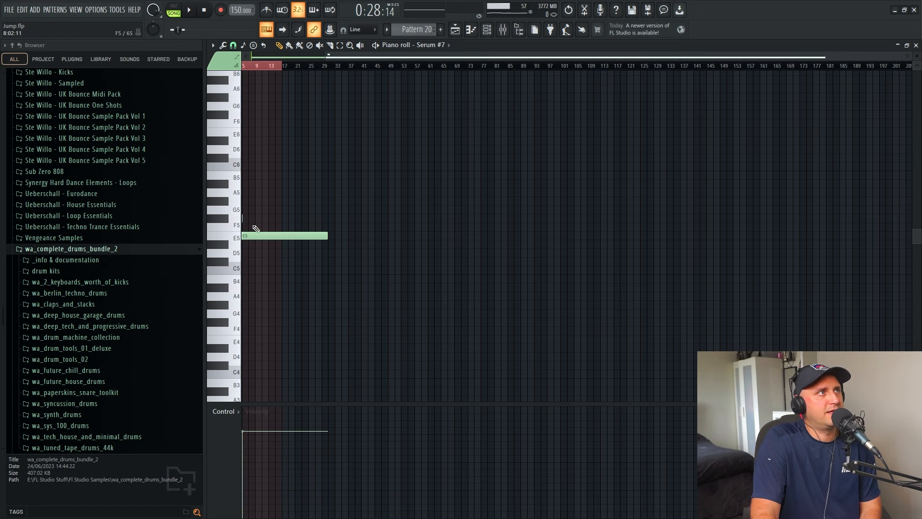
drag(427, 60, 353, 60)
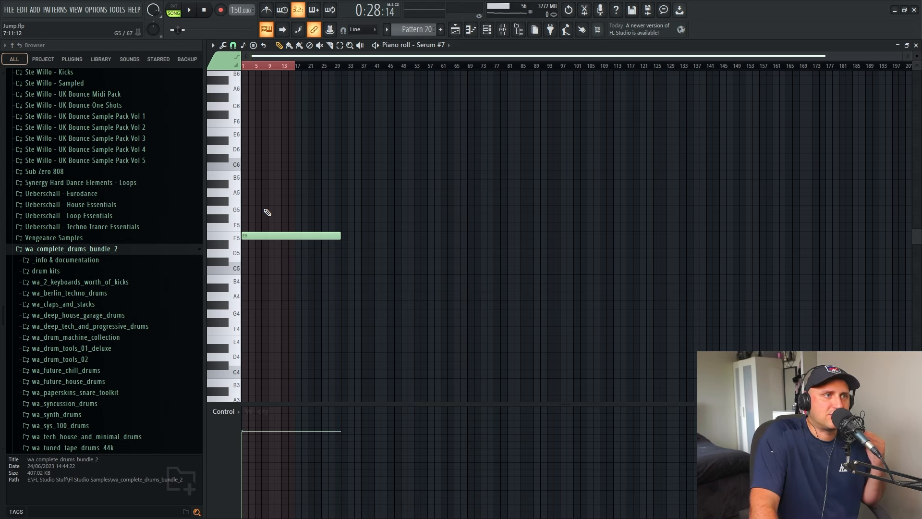
Solo the audio clips on playlist track 14 and play them briefly from around bar 17
click(459, 30)
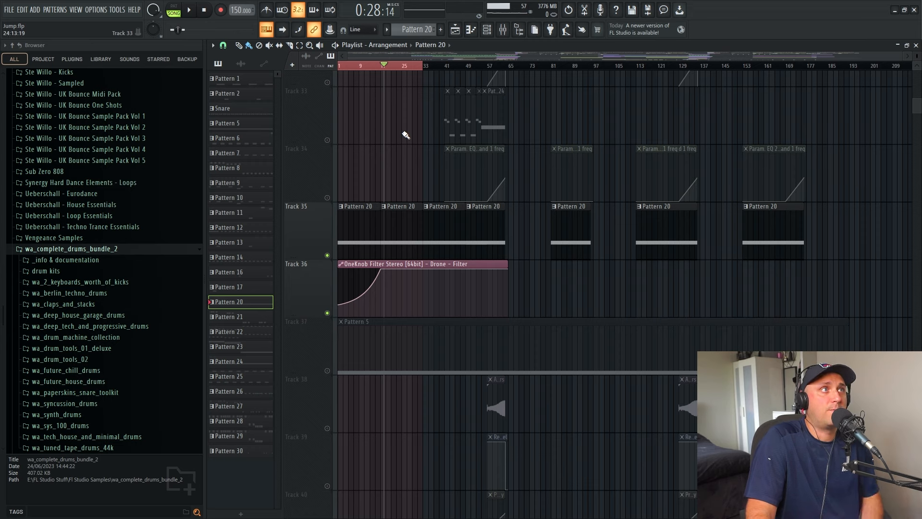
scroll(406, 135, up, 7)
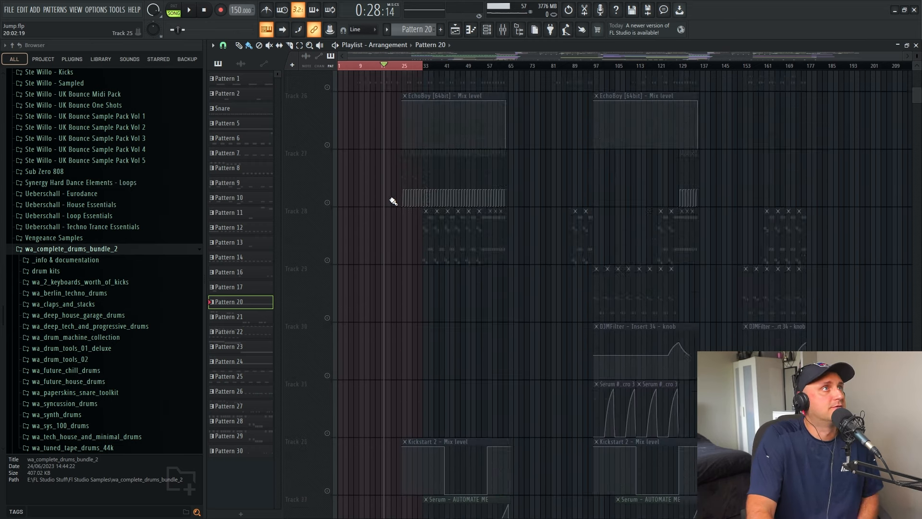
scroll(403, 197, up, 20)
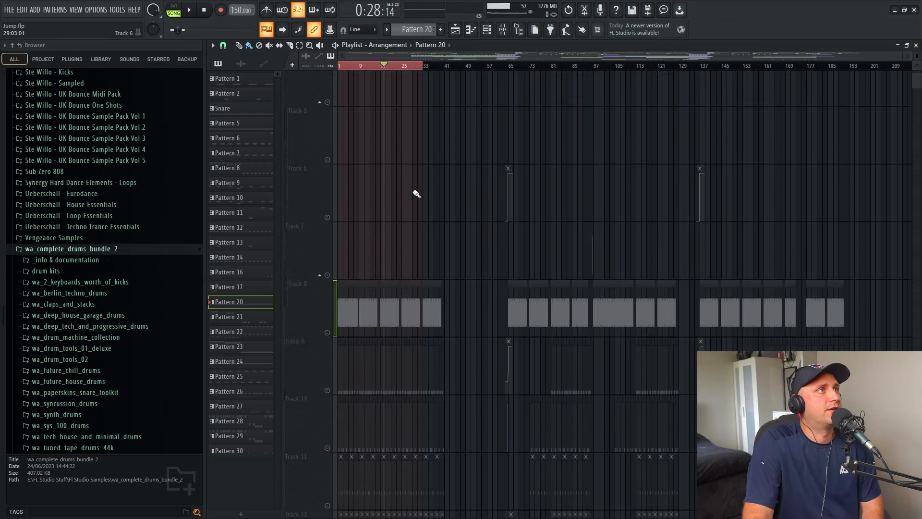
scroll(417, 194, down, 7)
right_click(324, 257)
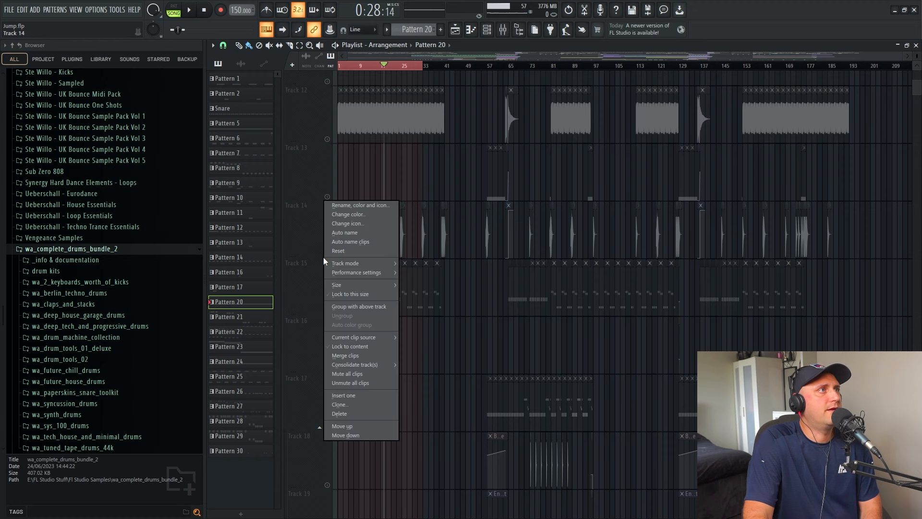
click(308, 246)
click(329, 255)
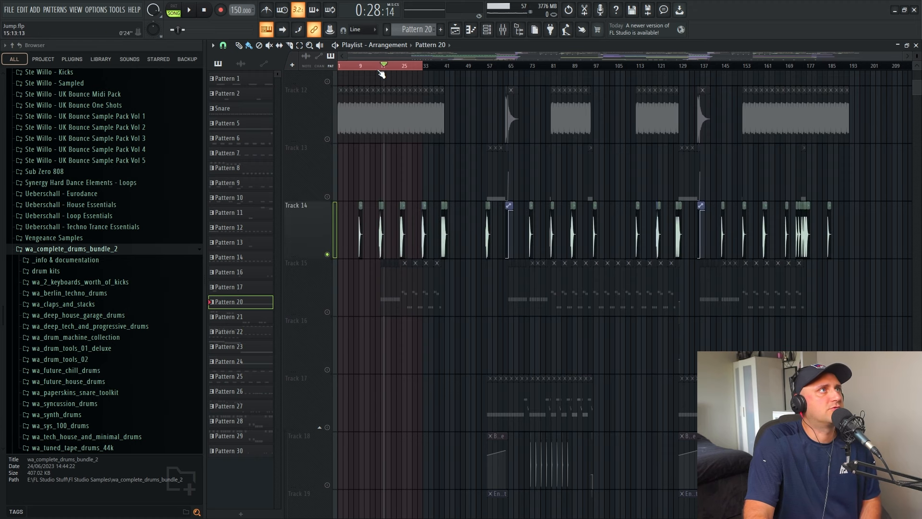
click(194, 9)
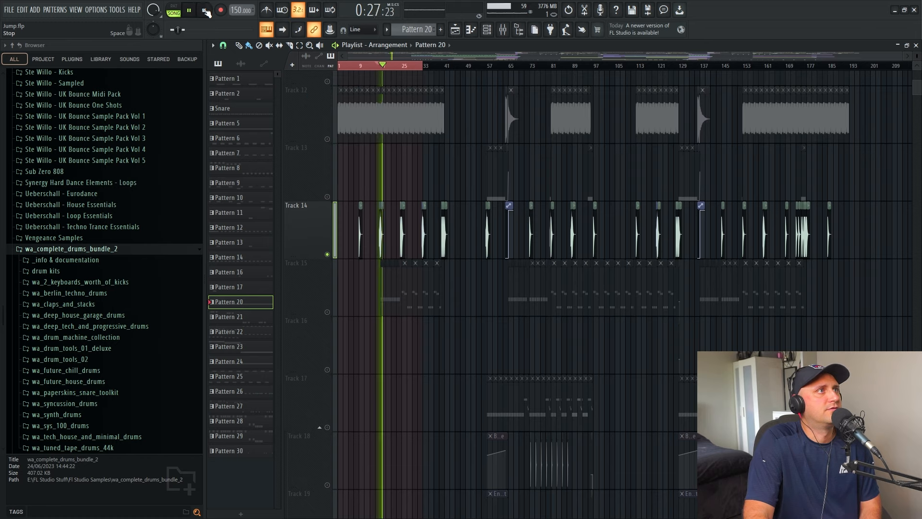
click(206, 12)
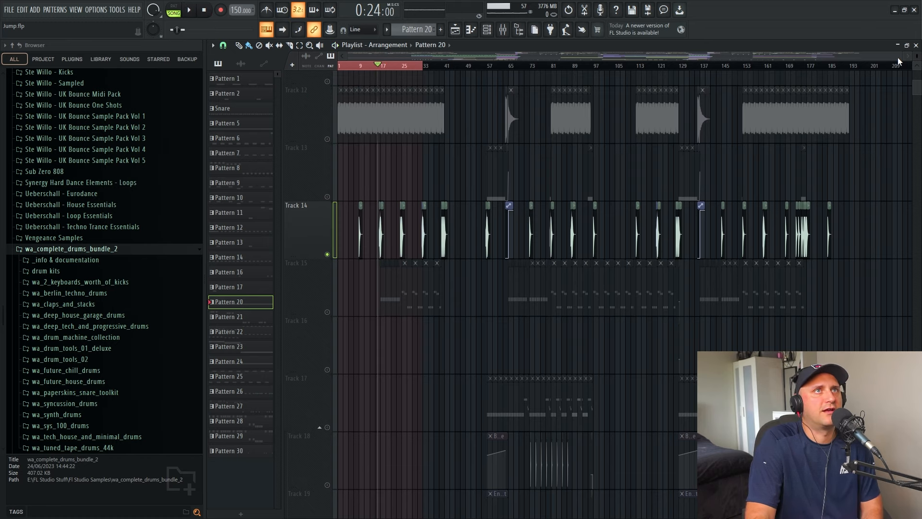
Bring all playlist tracks back out of solo and play the arrangement from bar 17, looking over the tracks around track 14
drag(901, 58, 522, 48)
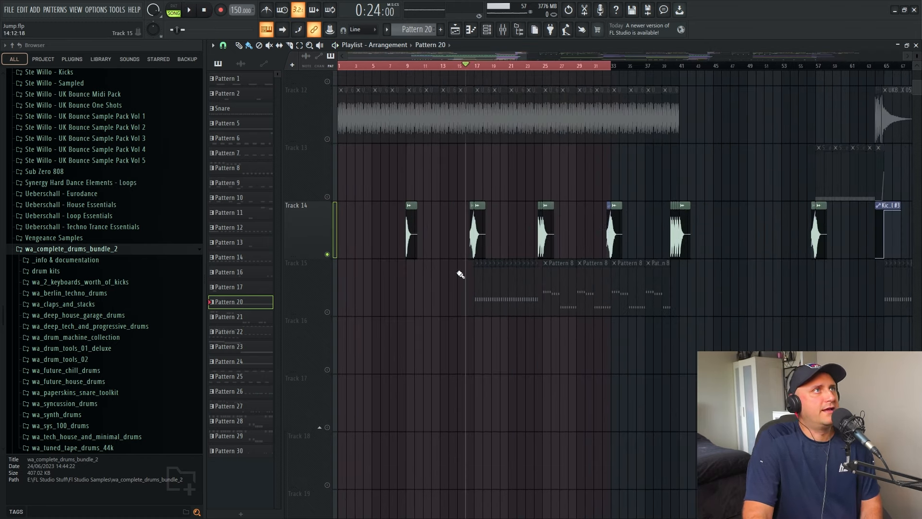
ctrl+click(328, 254)
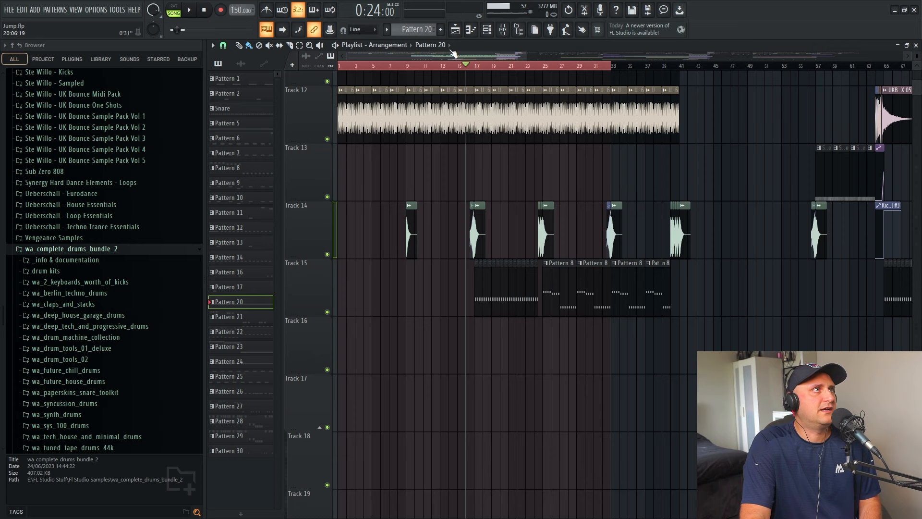
click(191, 16)
scroll(447, 261, up, 2)
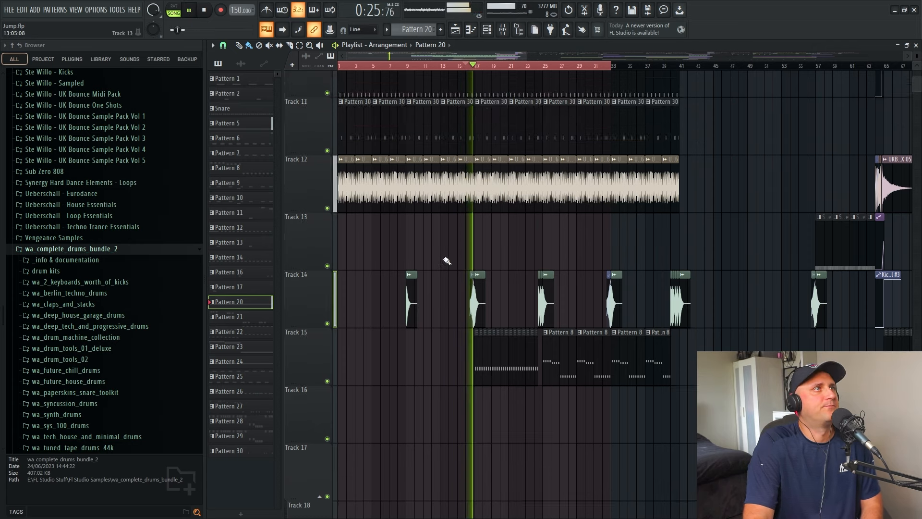
scroll(445, 263, up, 5)
scroll(596, 269, down, 5)
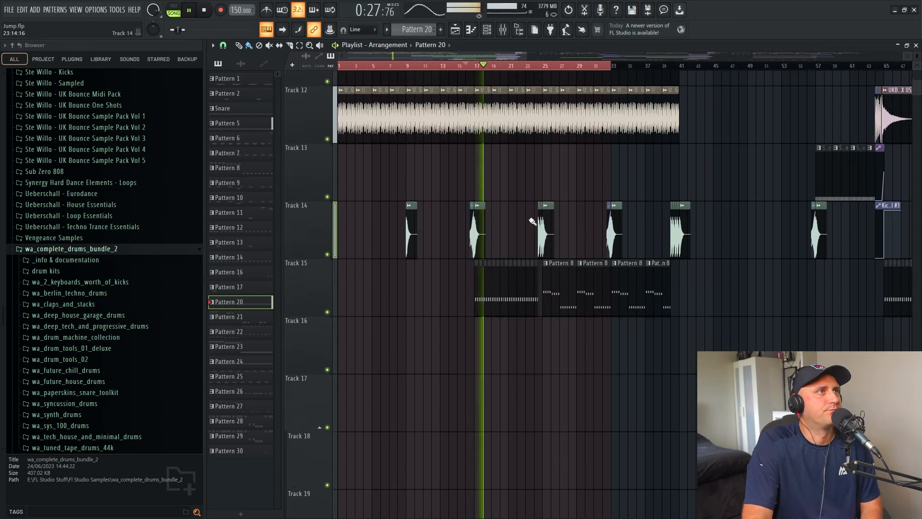
drag(476, 57, 507, 57)
scroll(424, 272, down, 2)
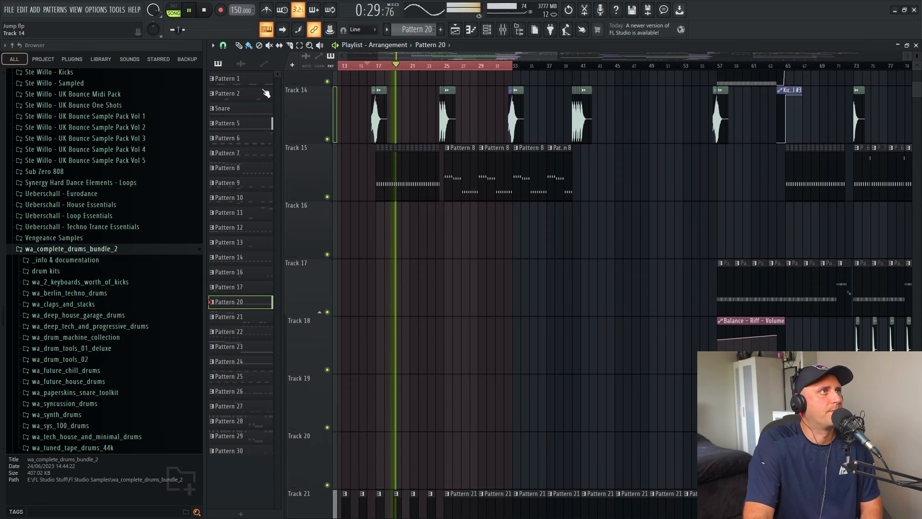
click(189, 11)
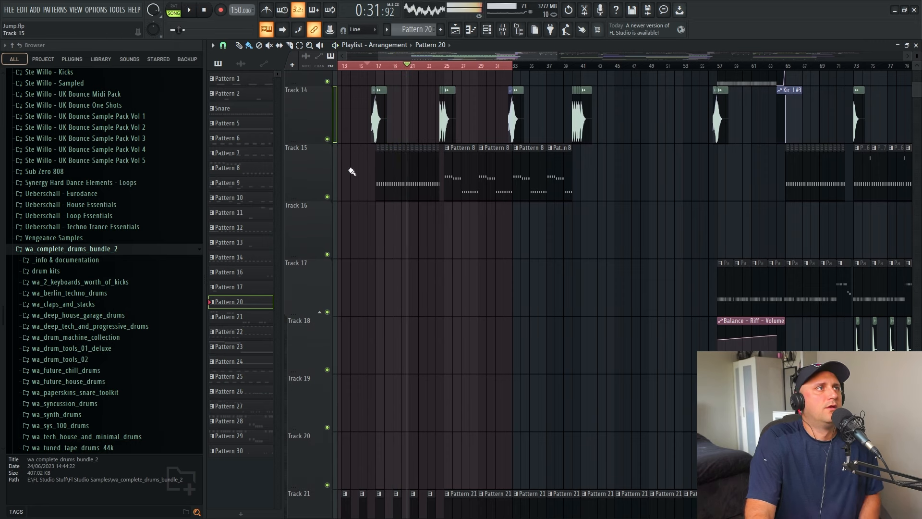
Open the Pattern 6 clip on playlist track 15 and examine its UKBV3 - Donk Bass 12 (C) notes up close
right_click(327, 196)
double_click(395, 175)
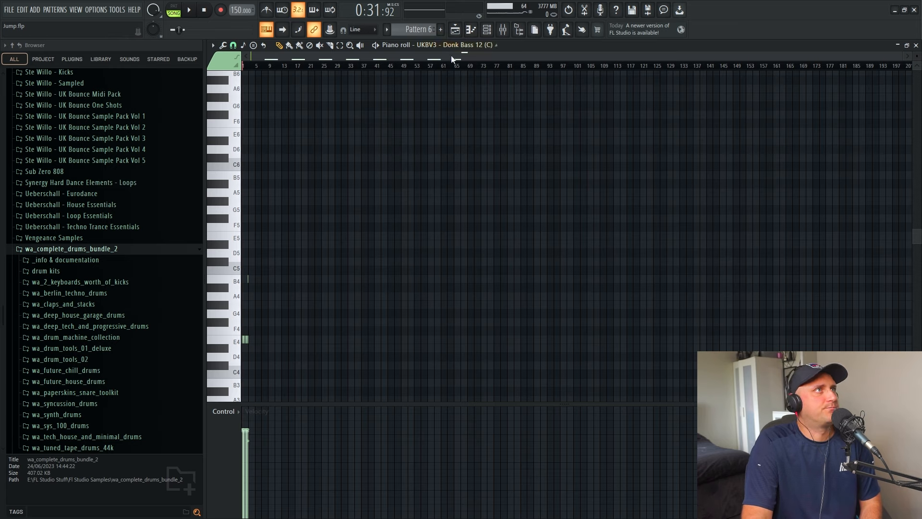
drag(901, 58, 589, 57)
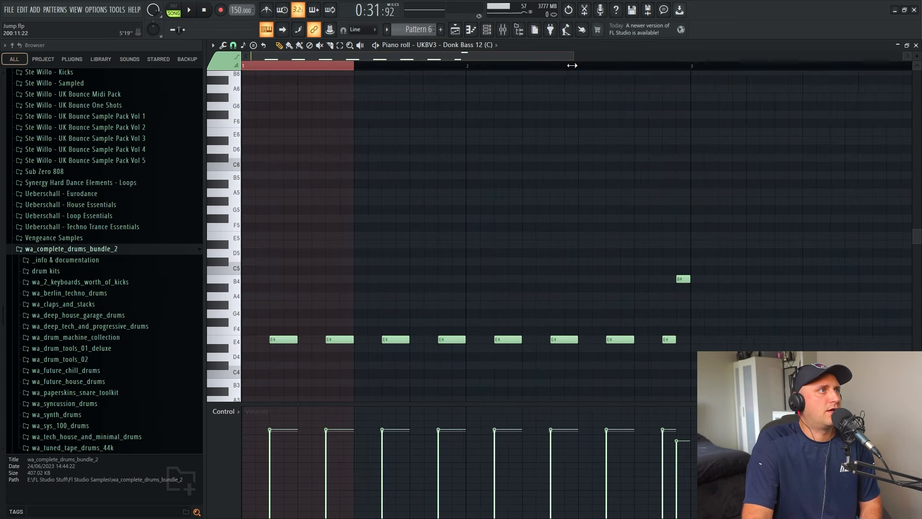
Open the Serum #4 Sub channel from the channel rack and examine its BS - SUB BASS preset
click(486, 30)
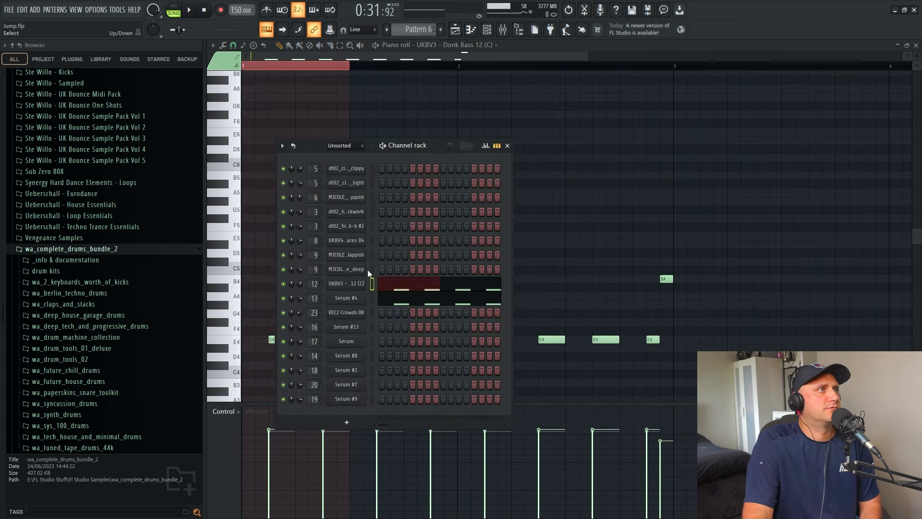
click(346, 284)
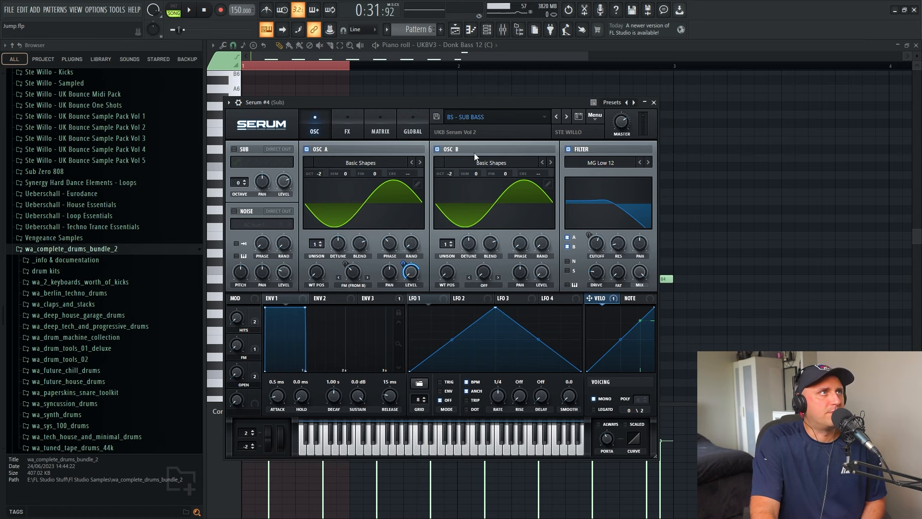
click(654, 103)
click(507, 145)
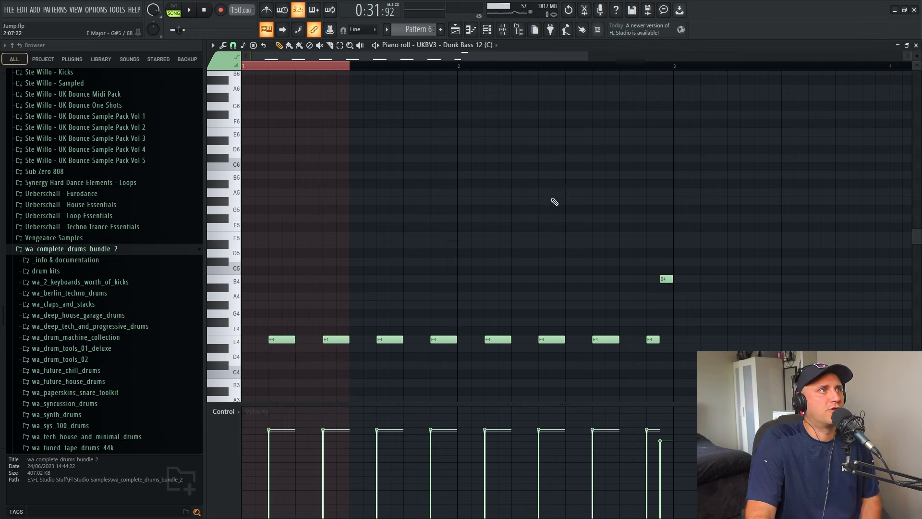
Switch playback from song to pattern mode and play Pattern 6 briefly from its start
click(174, 7)
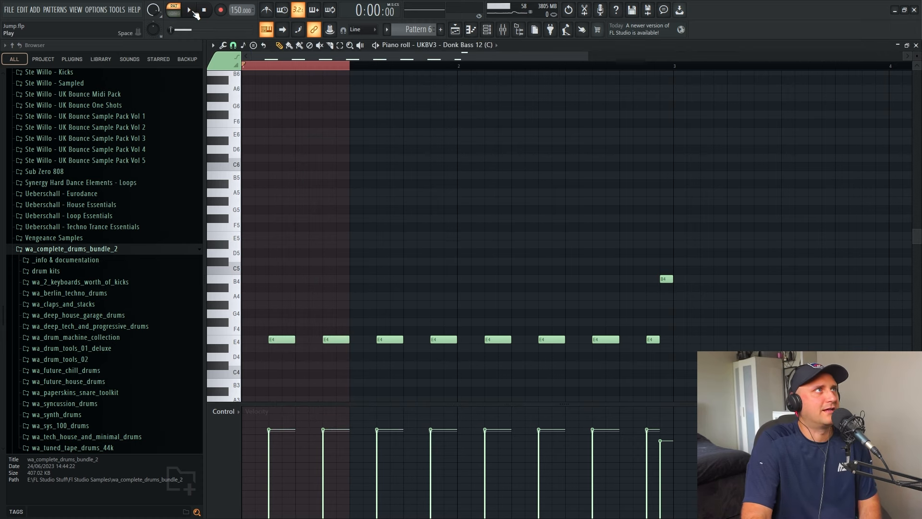
click(191, 12)
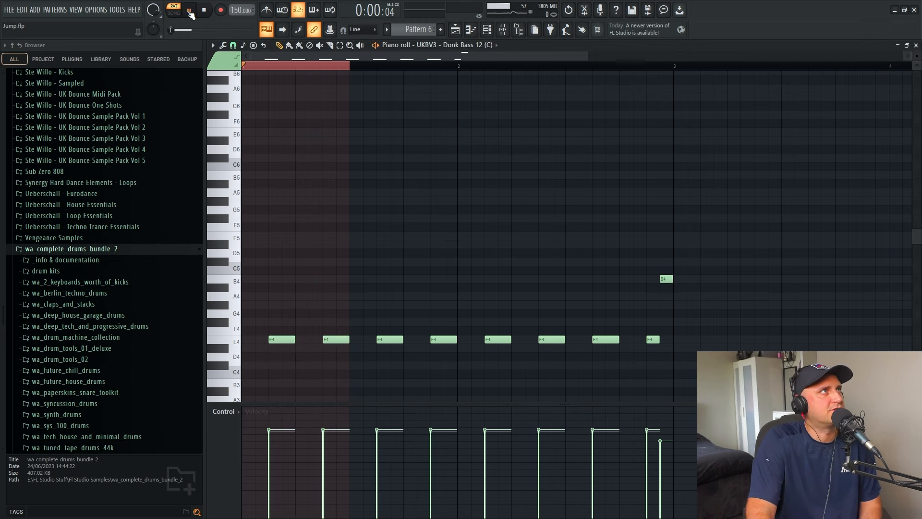
click(191, 12)
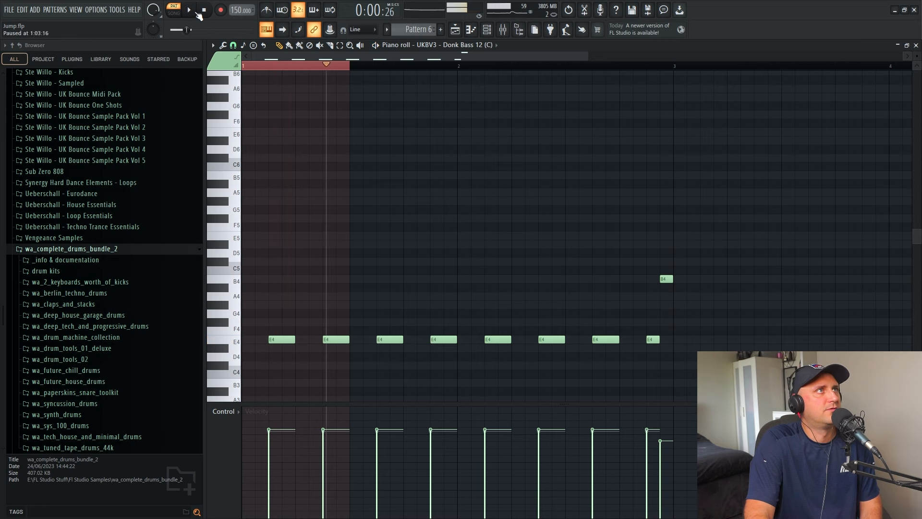
Open the UKBV3 - Donk Bass 12 (C) sampler channel and bring up its mixer track alongside the other bass tracks
click(487, 29)
click(346, 284)
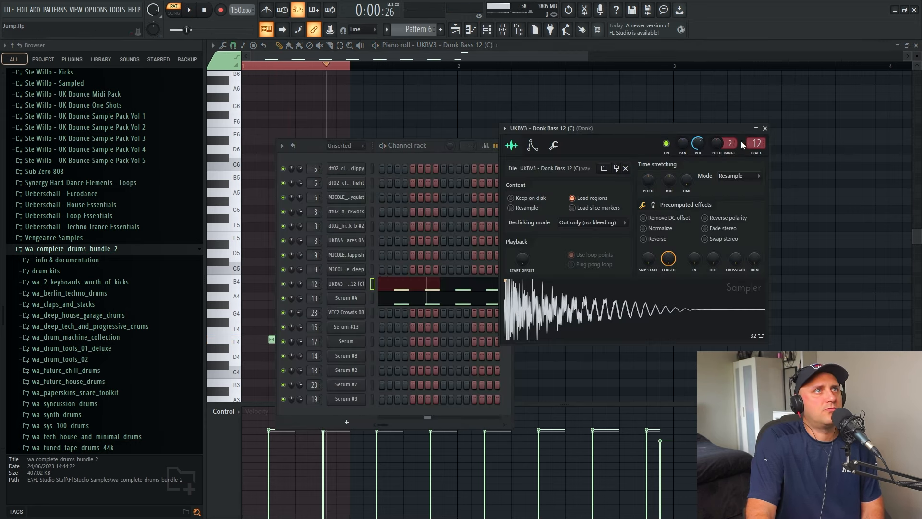
click(755, 143)
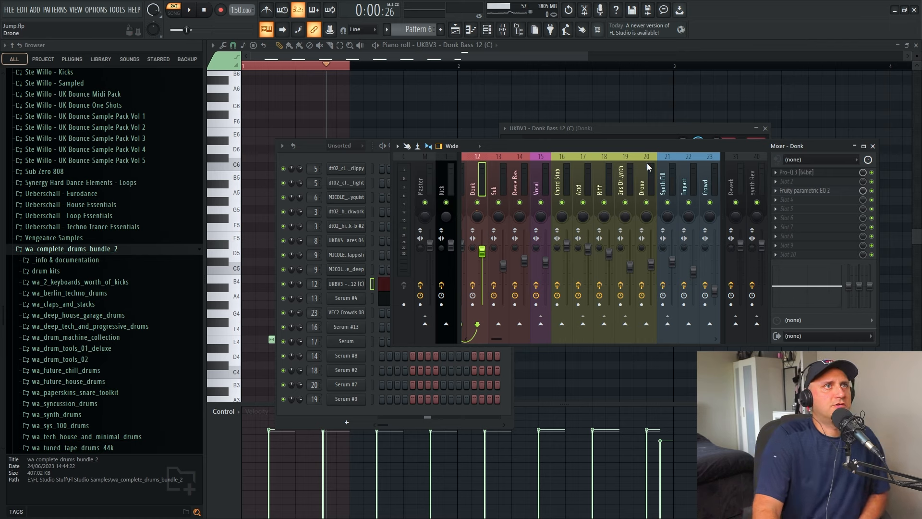
scroll(651, 158, up, 3)
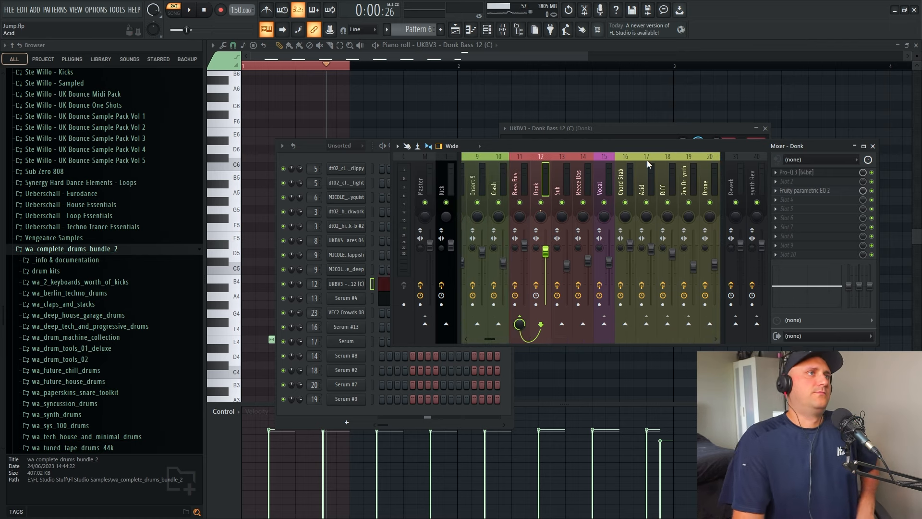
Examine the Pro-Q 3 low-shelf cut and the Fruity parametric EQ 2 curve on the Donk mixer track
click(821, 174)
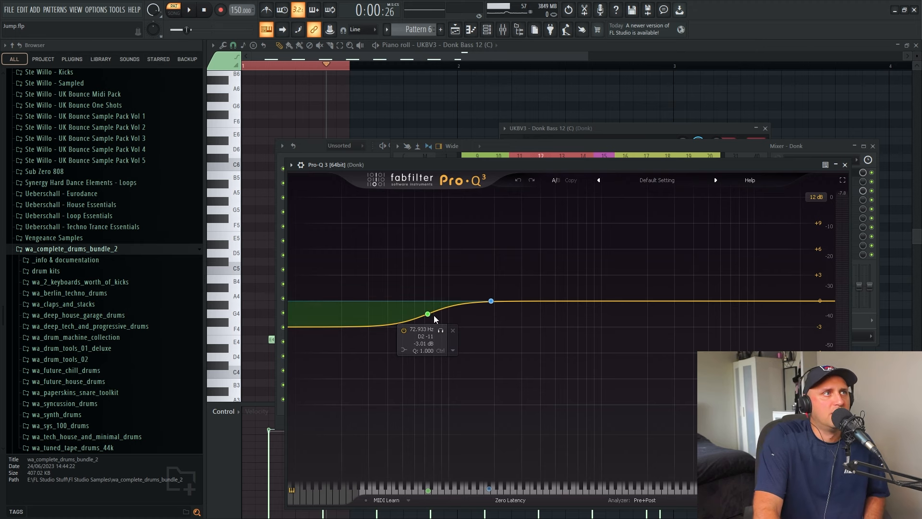
click(846, 165)
click(815, 192)
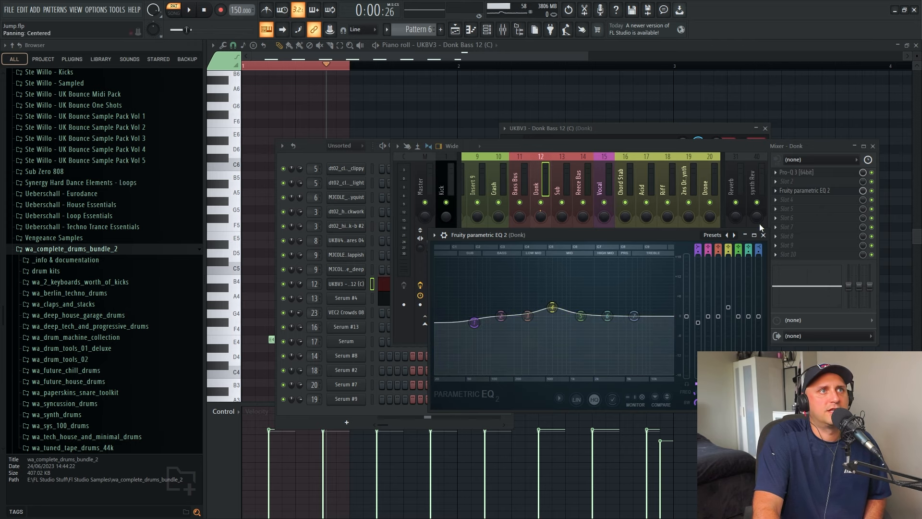
click(763, 235)
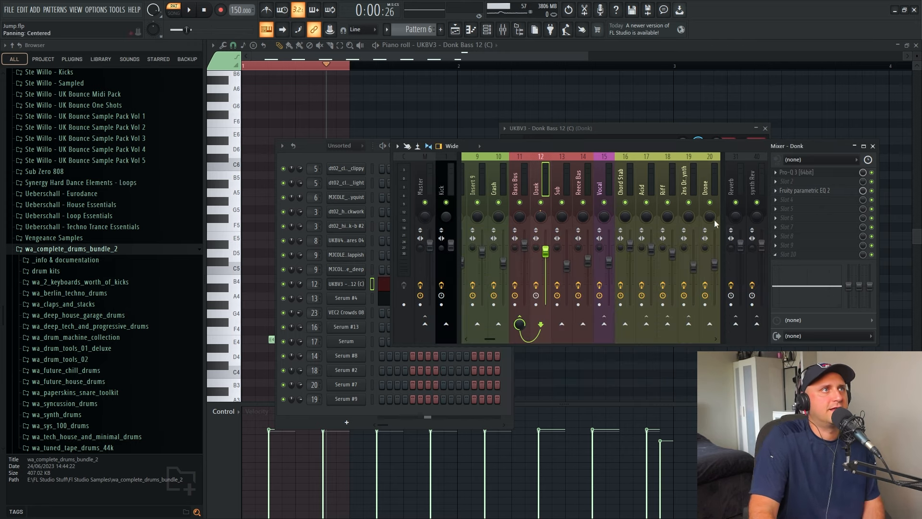
Play Pattern 6 while watching the SSLComp Mono compressor and its threshold on the Sub mixer track
click(558, 187)
click(812, 173)
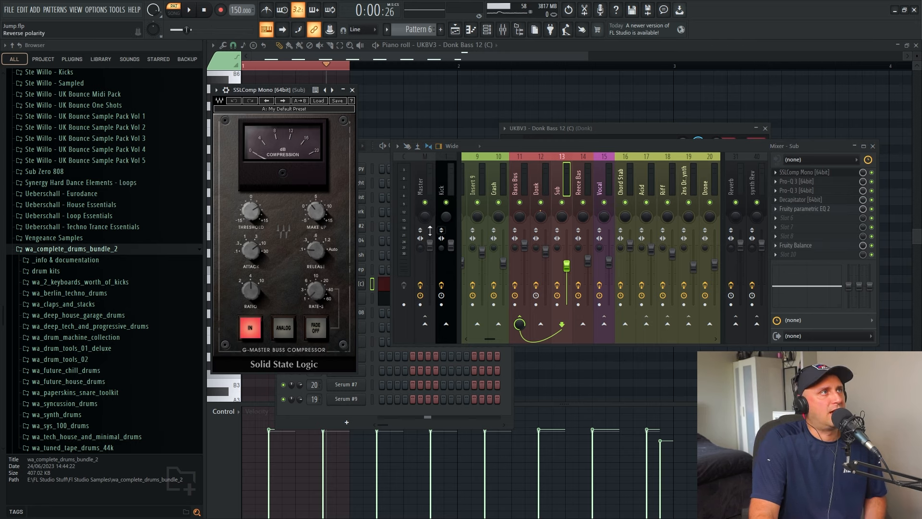
click(191, 16)
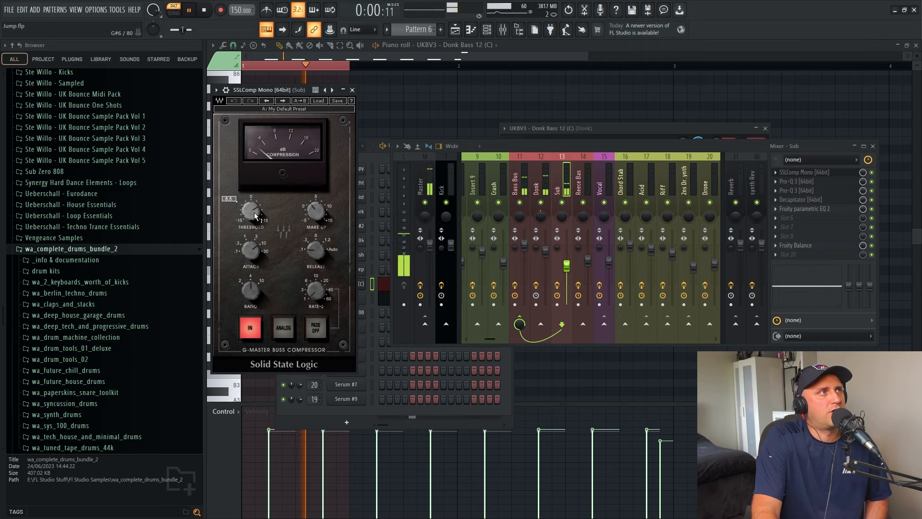
mouse_move(254, 216)
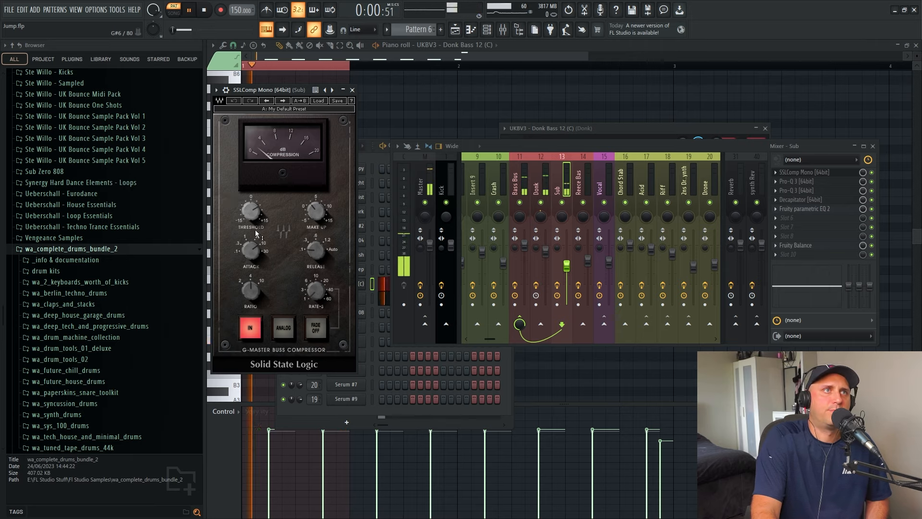
Examine both Pro-Q 3 equalizers on the Sub track against the playing signal, and stop playback
click(798, 181)
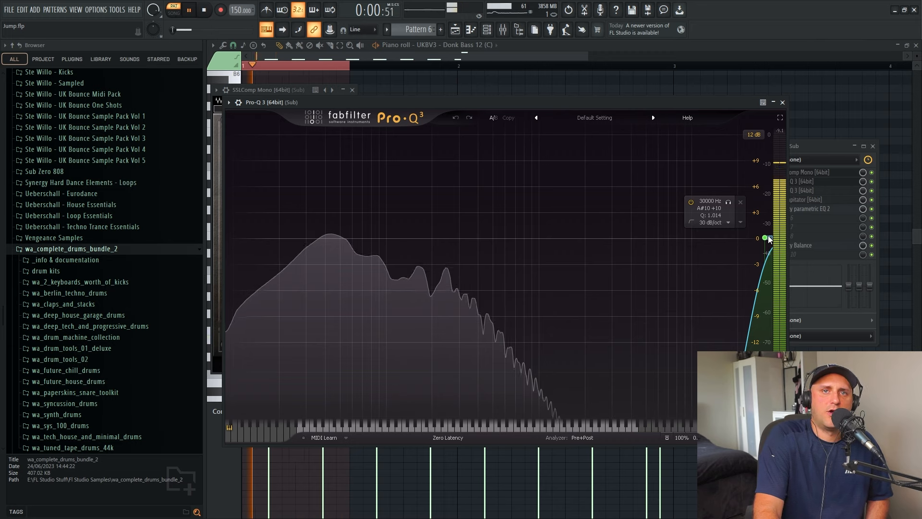
click(783, 102)
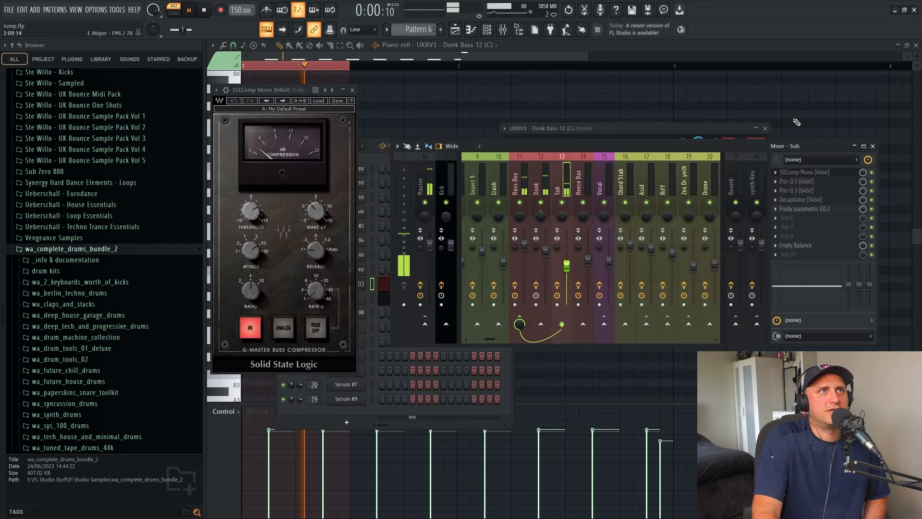
click(798, 190)
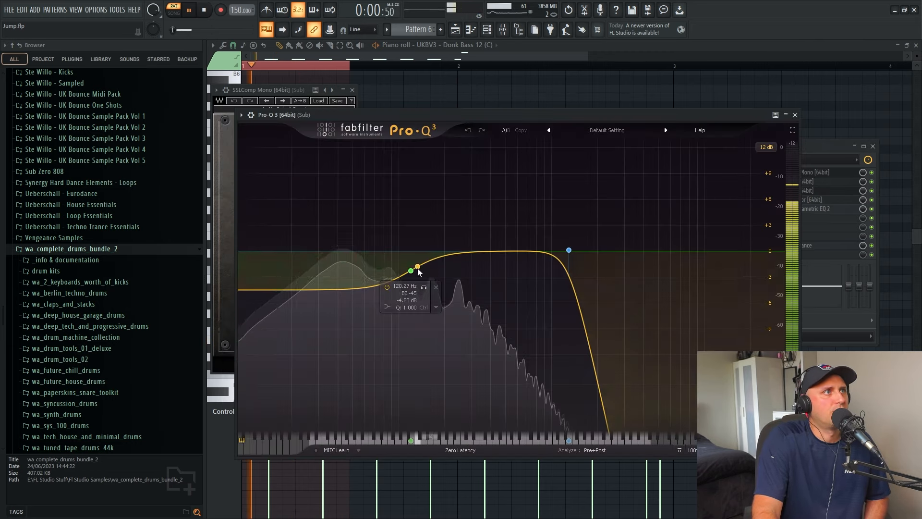
key(space)
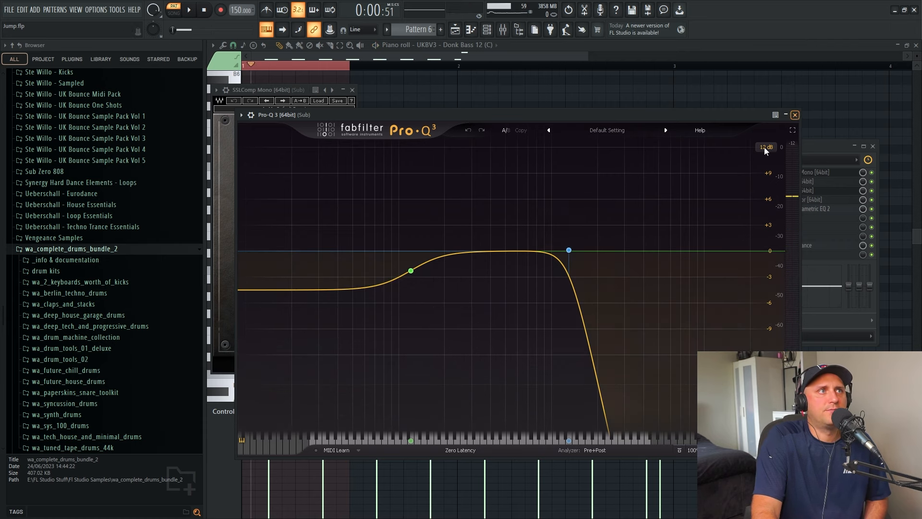
click(795, 114)
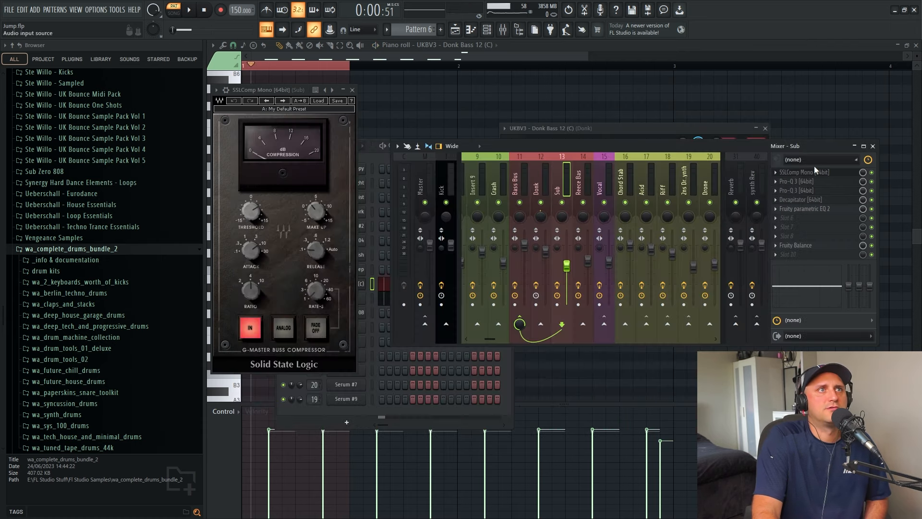
Open the Sub track's Decapitator and play Pattern 6 briefly to watch its saturation
click(802, 201)
click(191, 10)
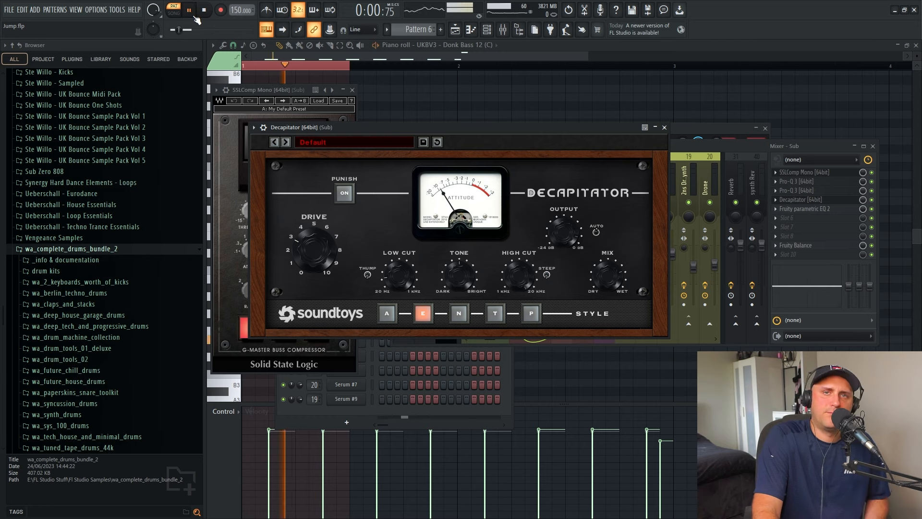
key(space)
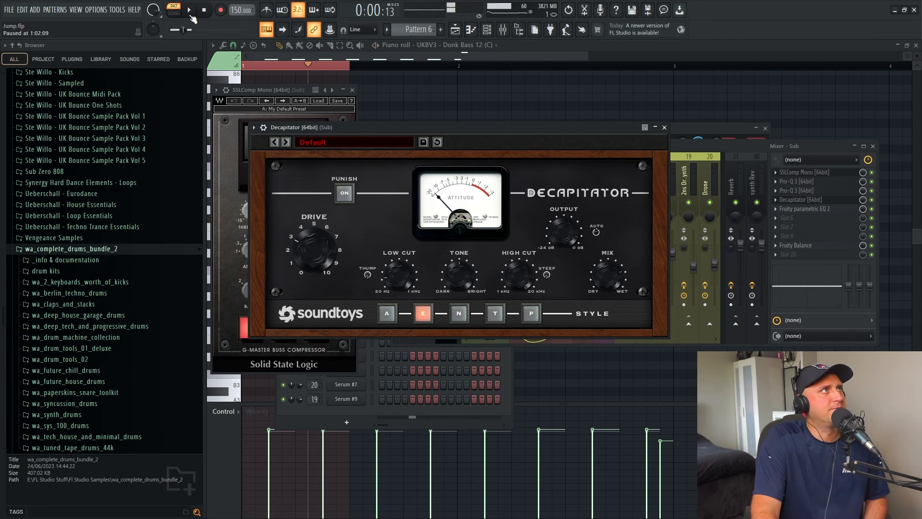
Inspect band 2 of the Fruity parametric EQ 2 on the Sub track
click(797, 209)
drag(266, 172, 267, 182)
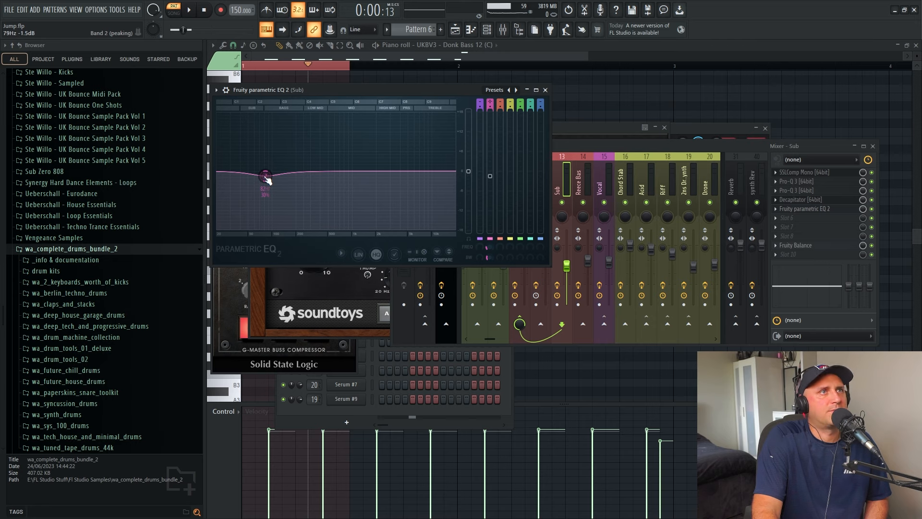
click(545, 90)
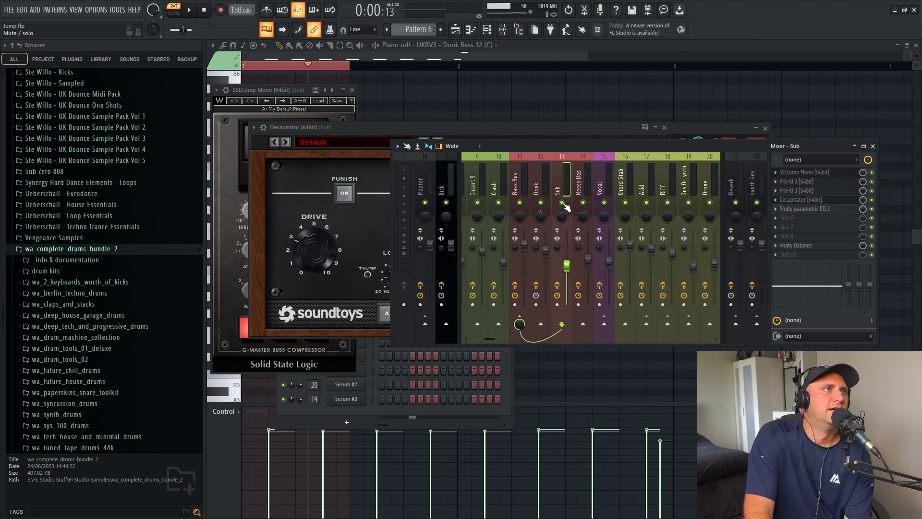
Select the Bass Bus mixer track and examine the low-cut filter in its Pro-Q 3 Cut Low Side preset
click(522, 176)
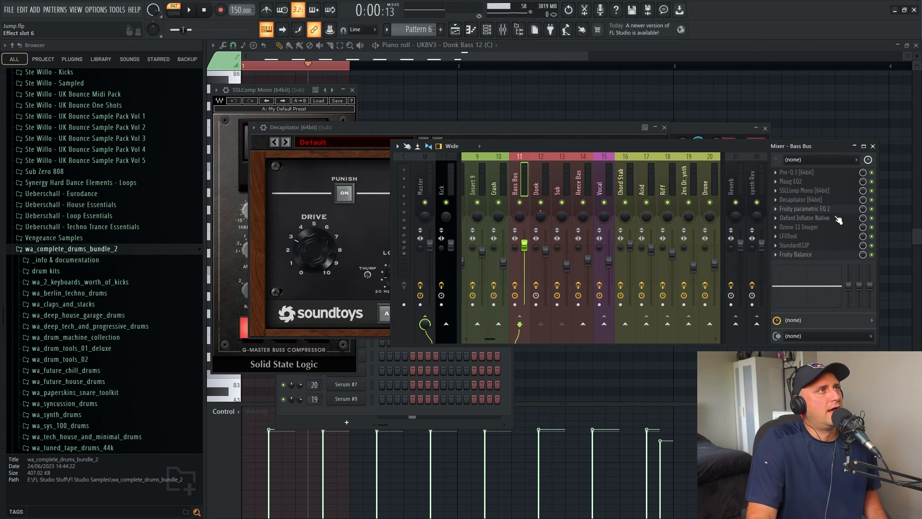
click(811, 172)
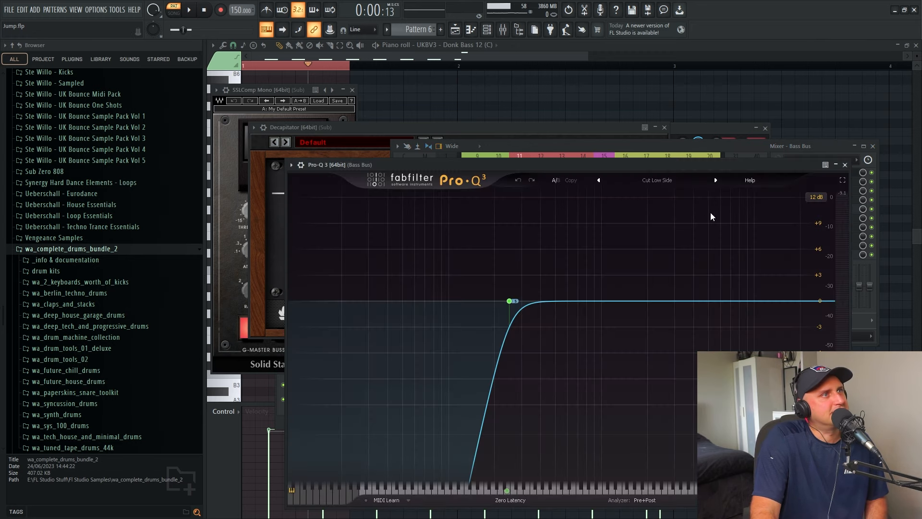
mouse_move(511, 302)
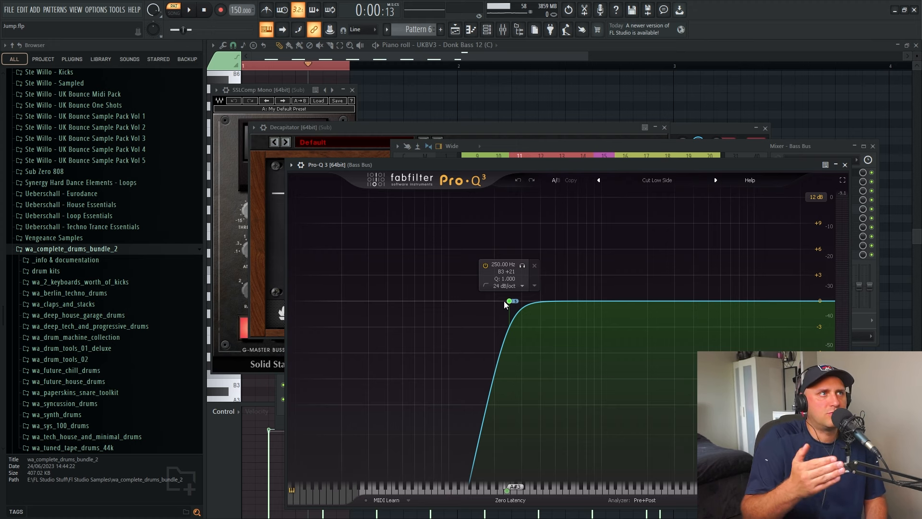
click(846, 165)
Review the Bass Bus's Maag EQ2, browsing its presets without choosing one, and check the SSLComp Mono compressor
click(792, 181)
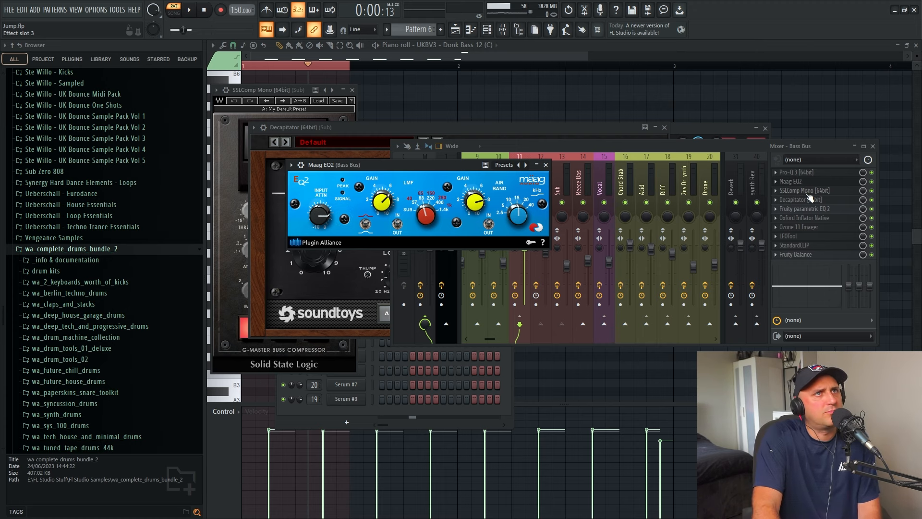
click(546, 165)
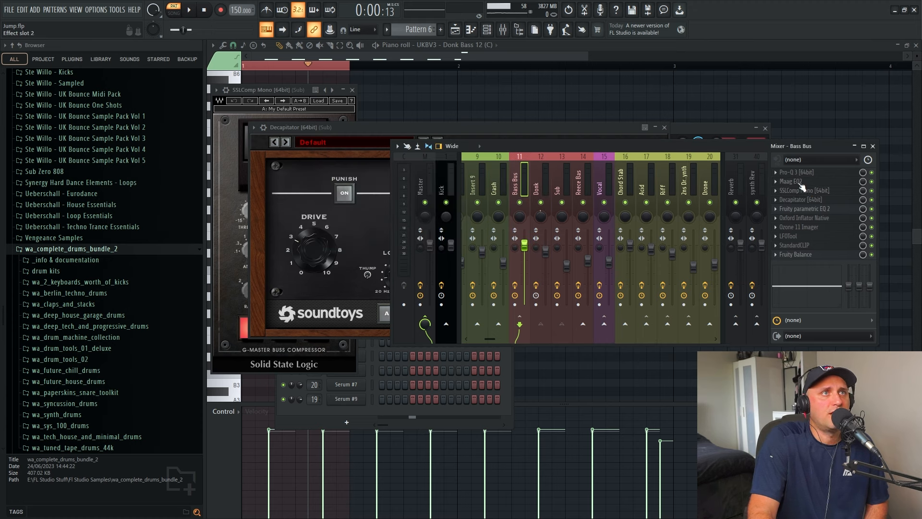
click(797, 183)
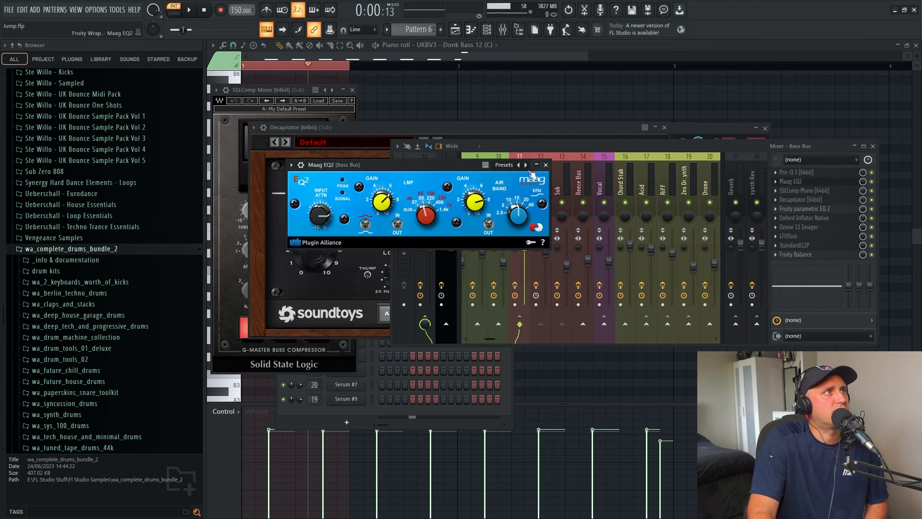
click(503, 166)
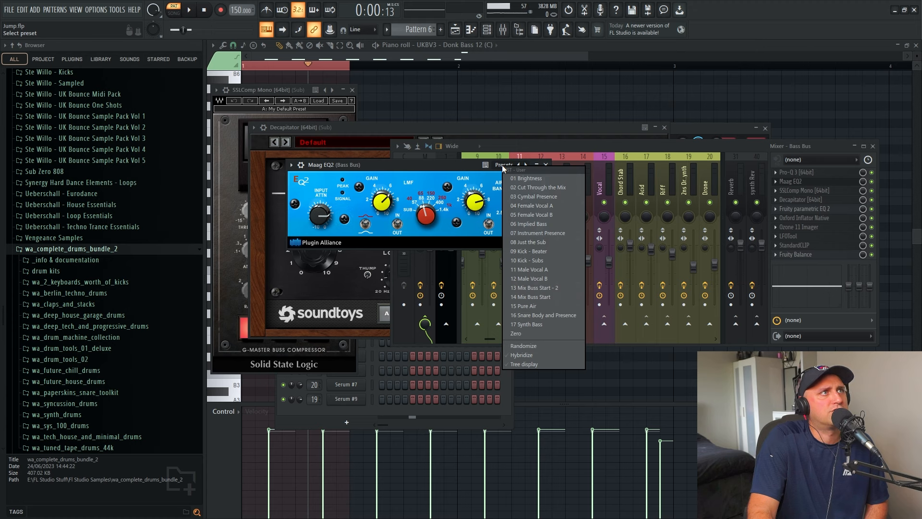
click(497, 164)
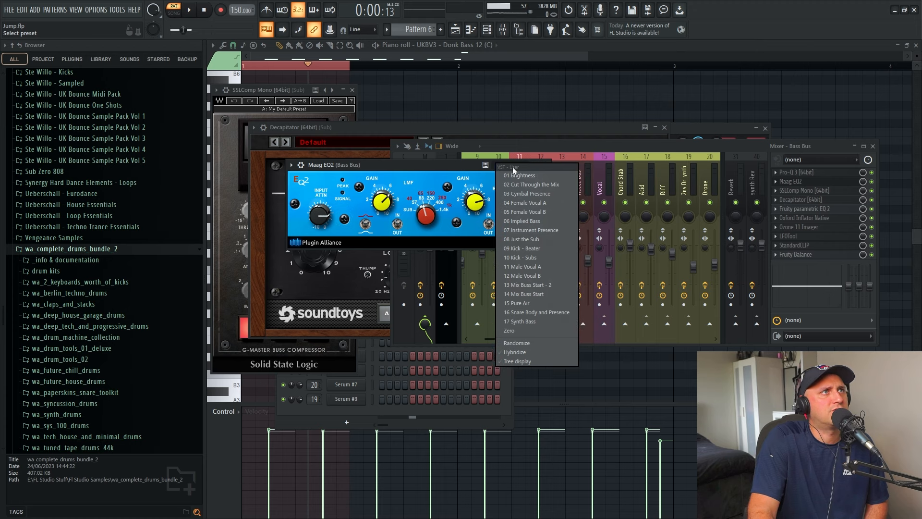
click(444, 167)
click(546, 165)
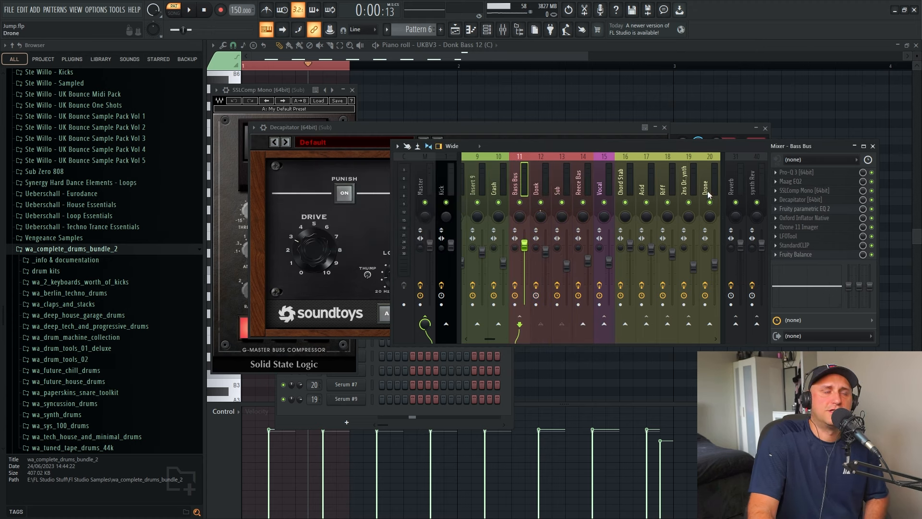
click(806, 191)
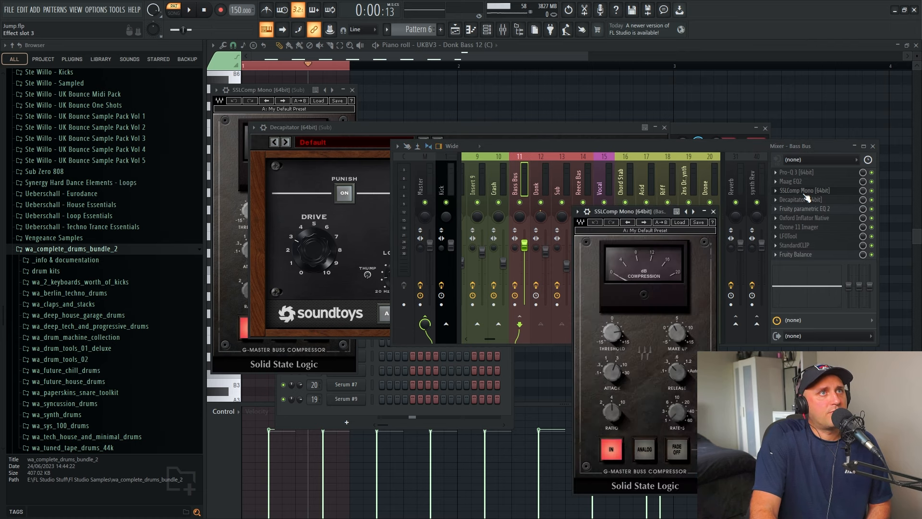
click(715, 213)
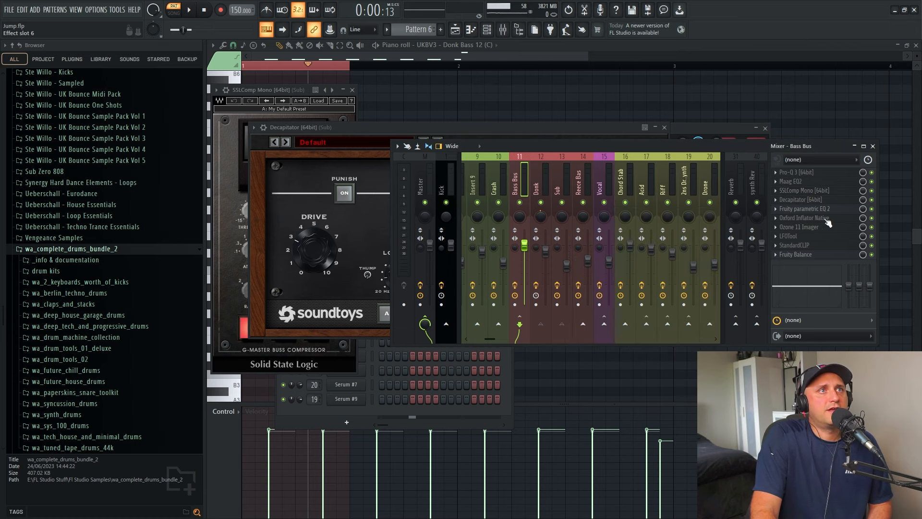
Check the settings of the Bass Bus's Decapitator, Fruity parametric EQ 2 and Oxford Inflator Native
click(801, 200)
click(741, 57)
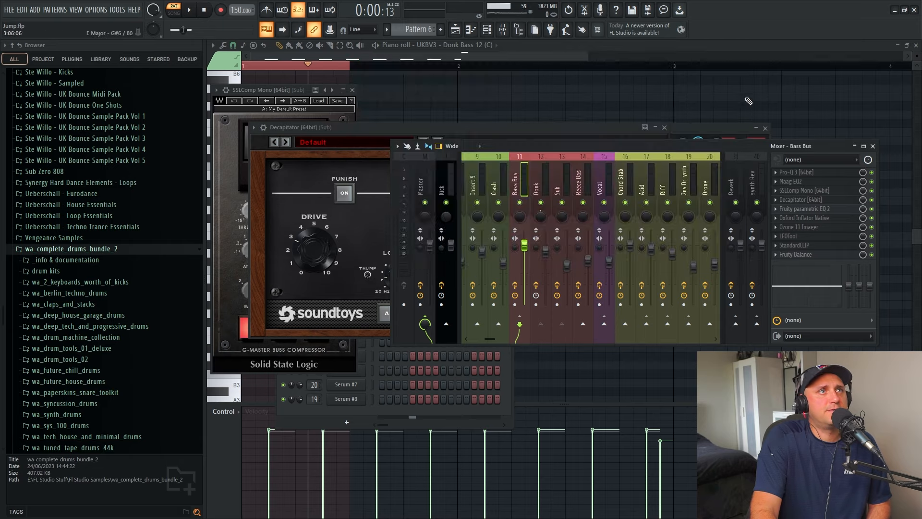
click(810, 209)
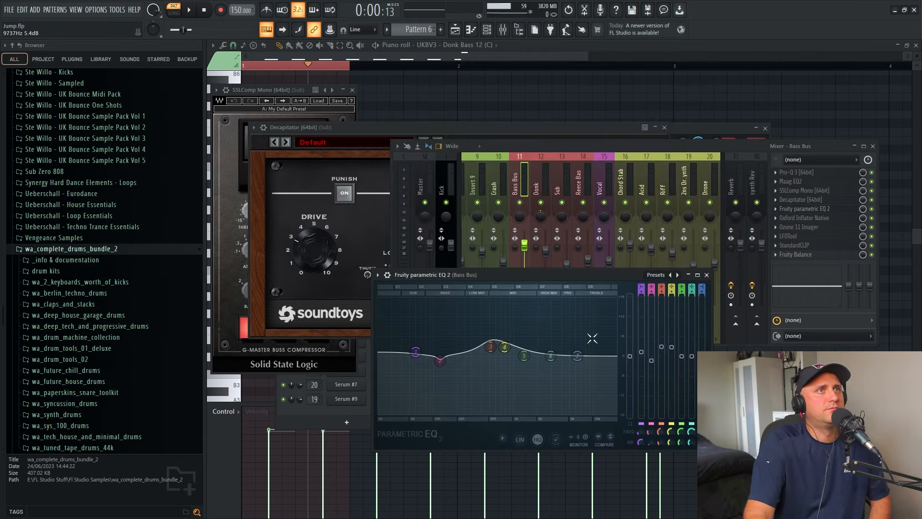
click(707, 274)
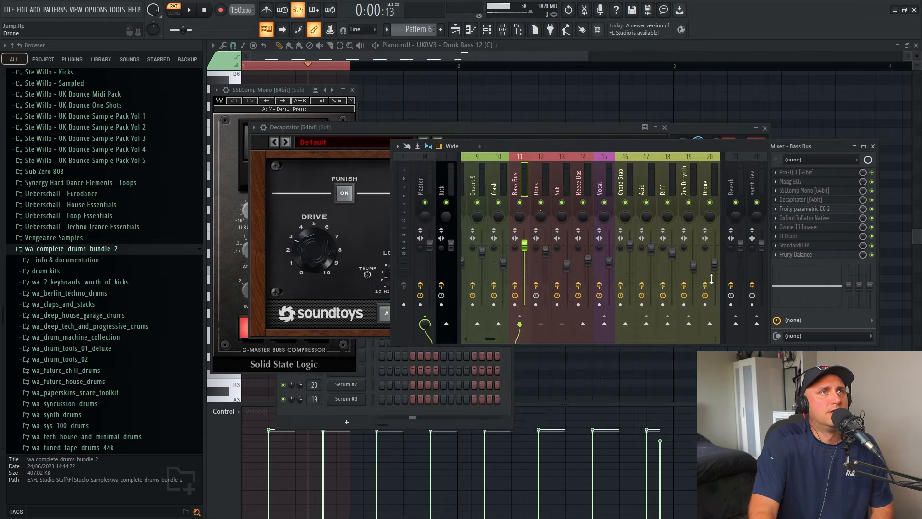
click(798, 218)
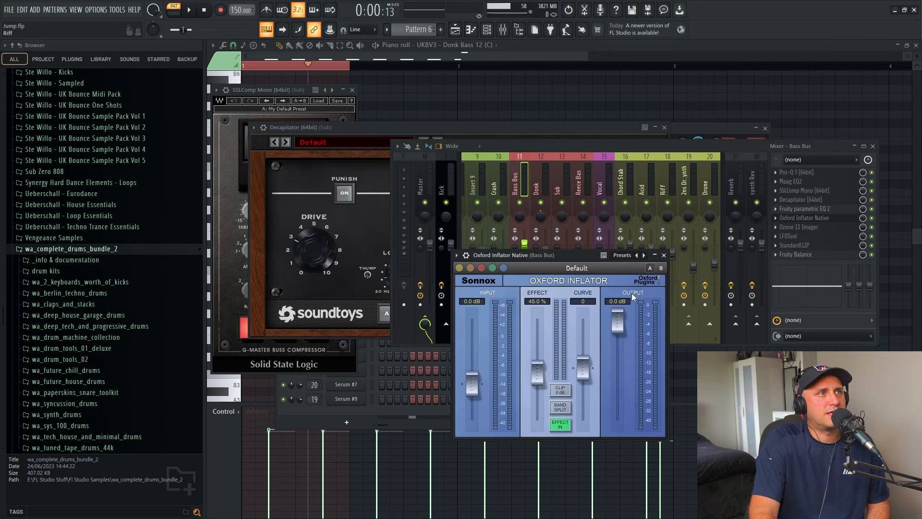
click(663, 256)
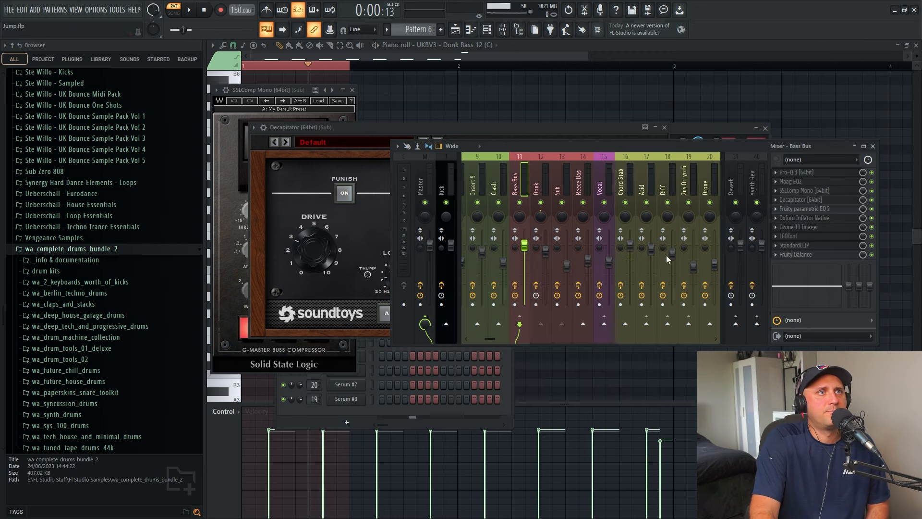
Examine the stereo width bands in the Bass Bus's Ozone 11 Imager while playing Pattern 6
click(797, 228)
click(523, 347)
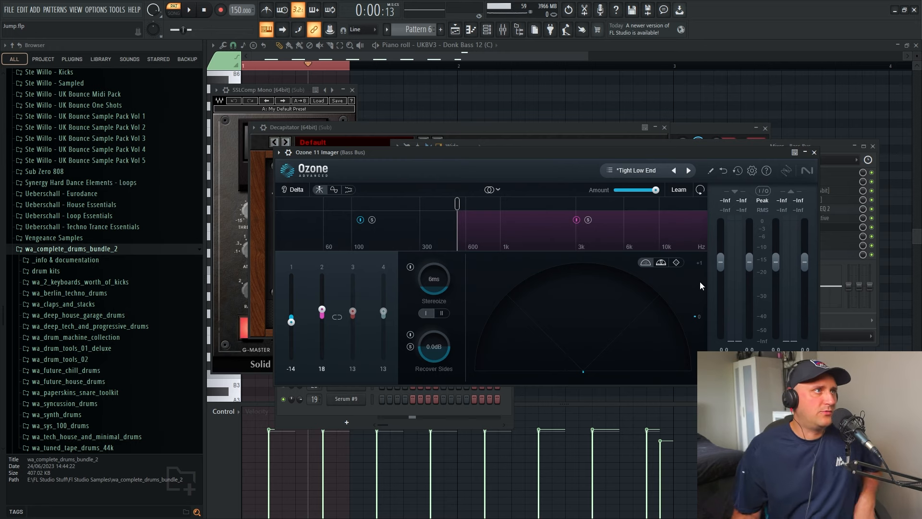
click(189, 10)
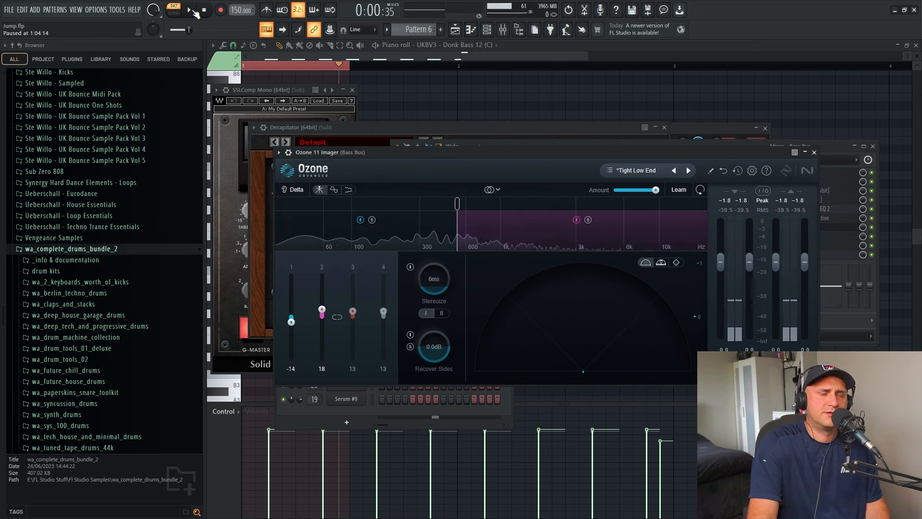
click(194, 10)
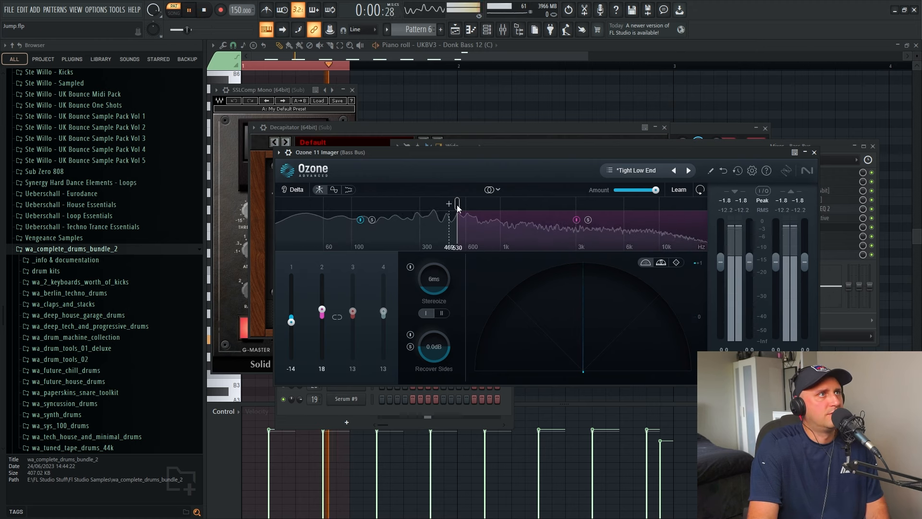
click(191, 10)
mouse_move(456, 206)
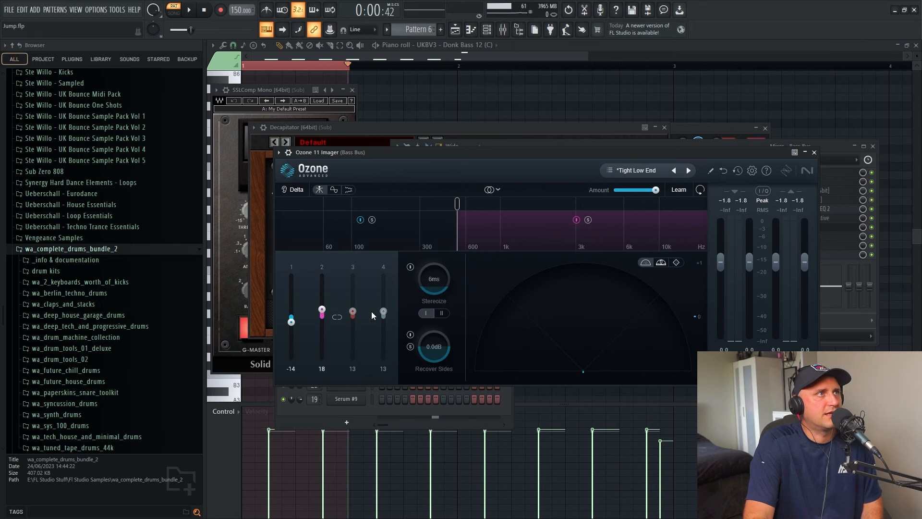
click(814, 152)
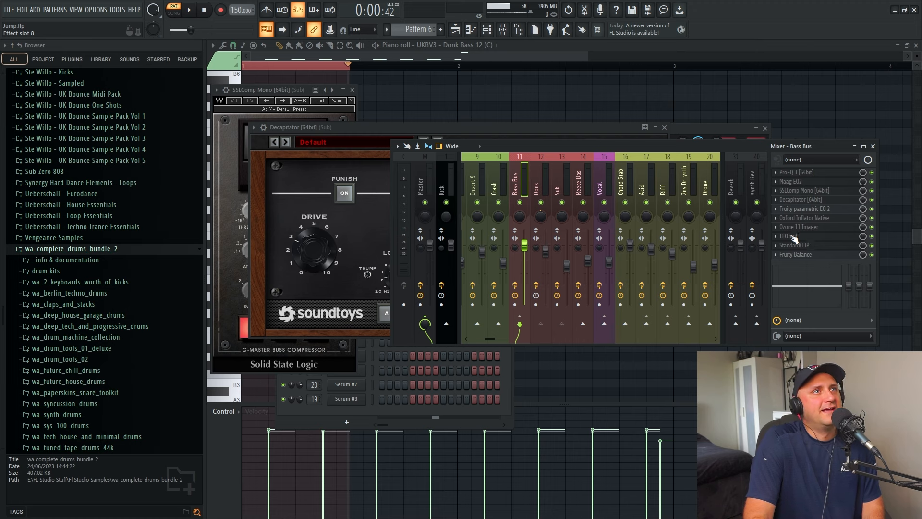
Inspect the volume-ducking curve in the Bass Bus's LFOTool while playing Pattern 6
click(797, 237)
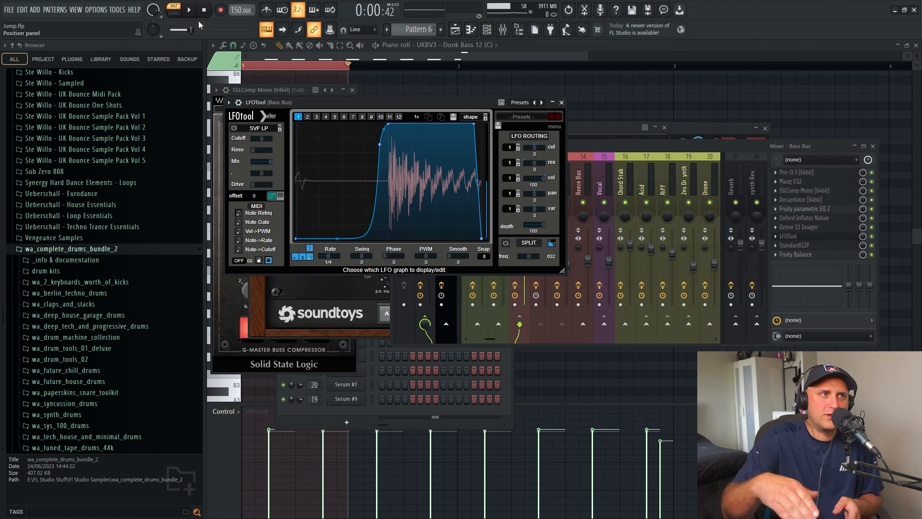
click(190, 10)
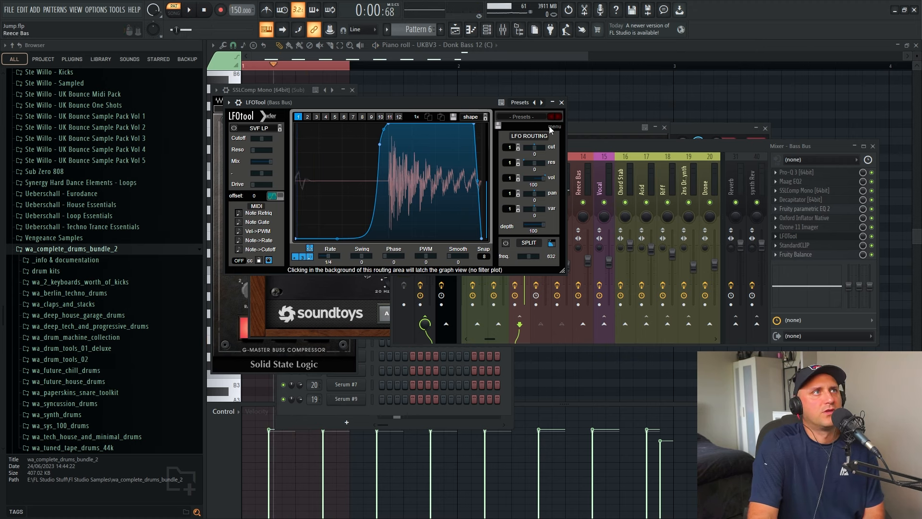
click(561, 102)
Review the Bass Bus's StandardCLIP soft-clip settings and watch its clipping during playback of Pattern 6
click(795, 245)
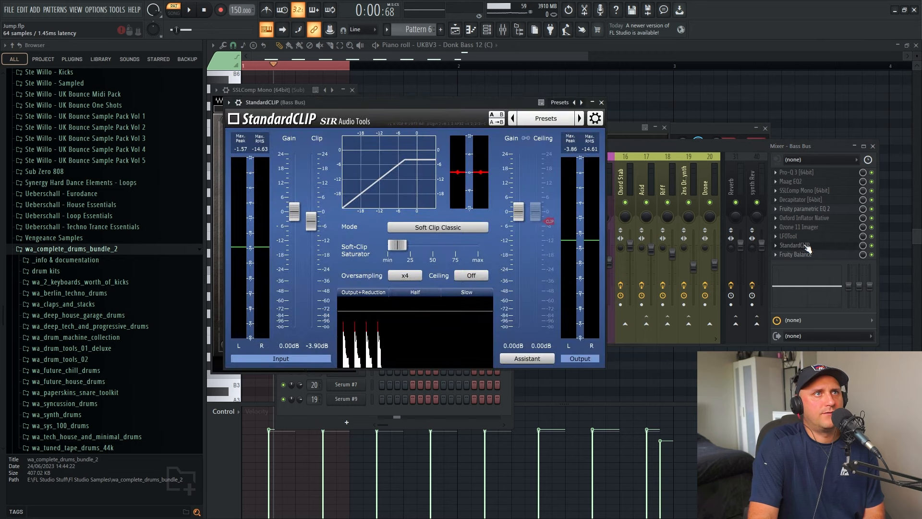
click(191, 11)
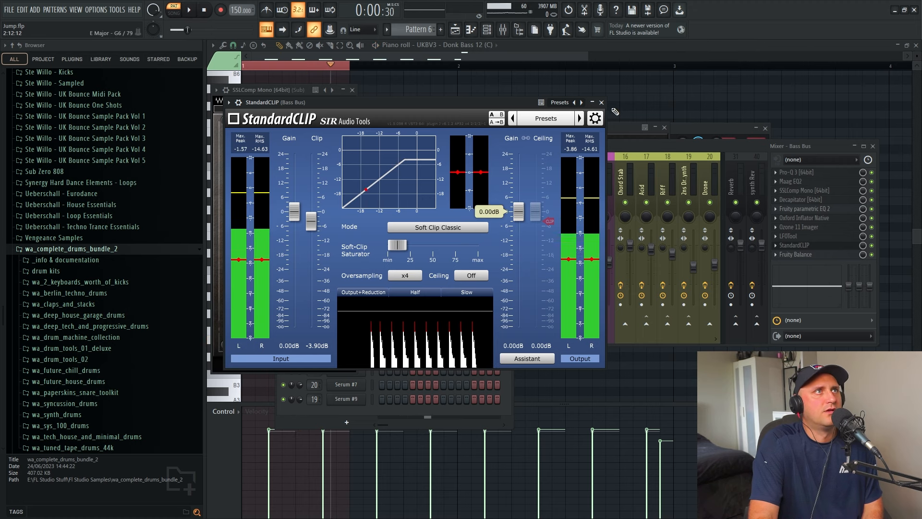
click(601, 102)
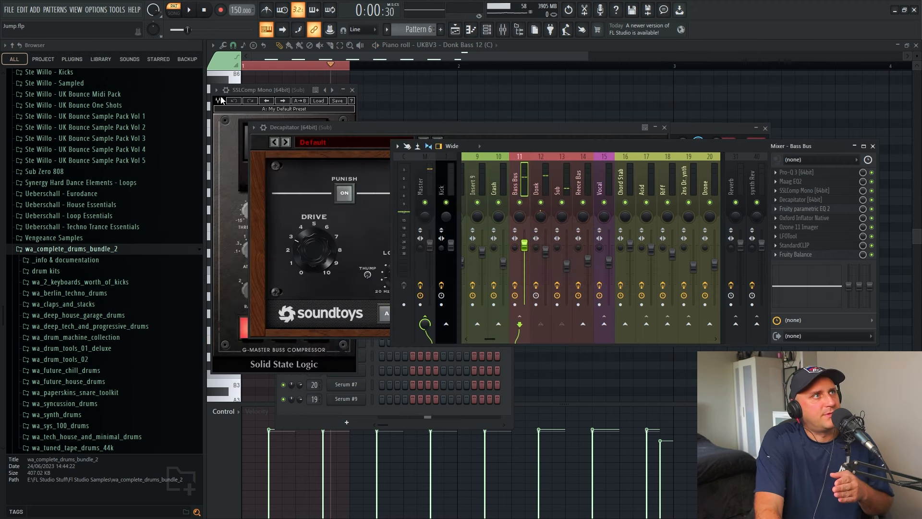
Listen to Pattern 6 through the full Bass Bus chain and check the volume in its Fruity Balance
key(space)
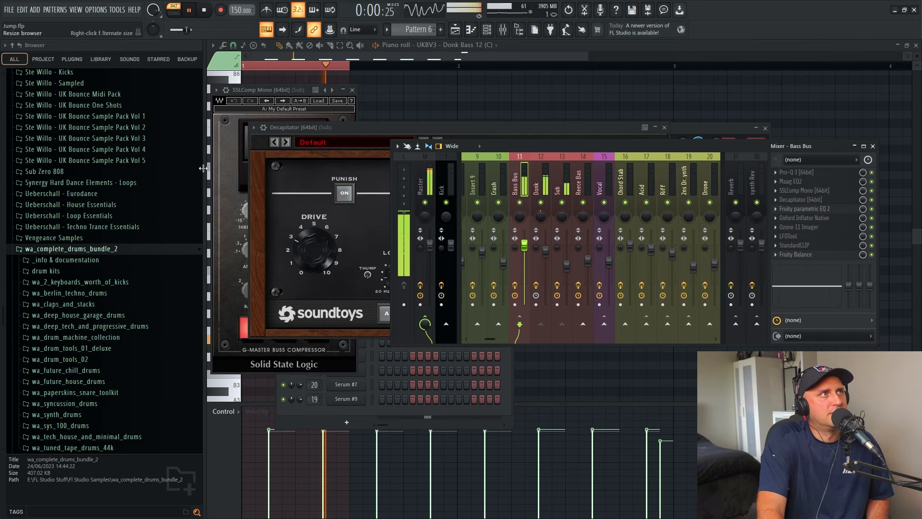
key(space)
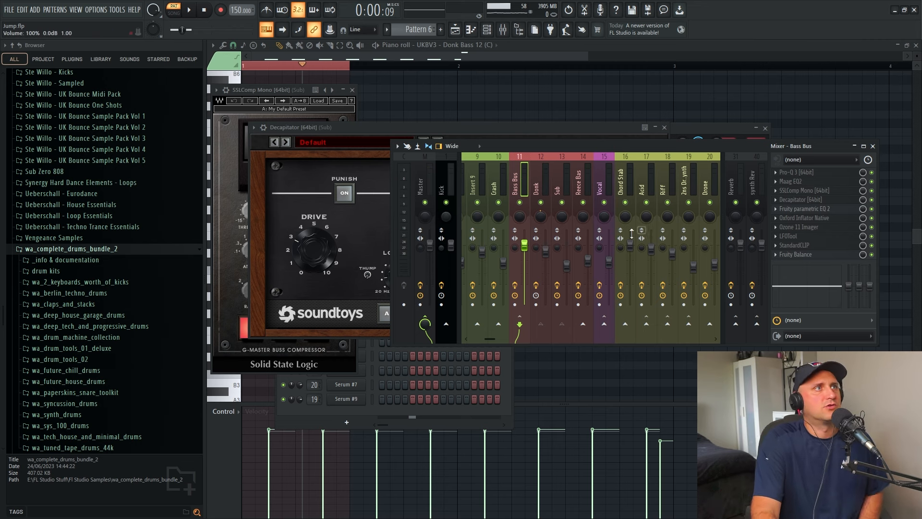
click(810, 255)
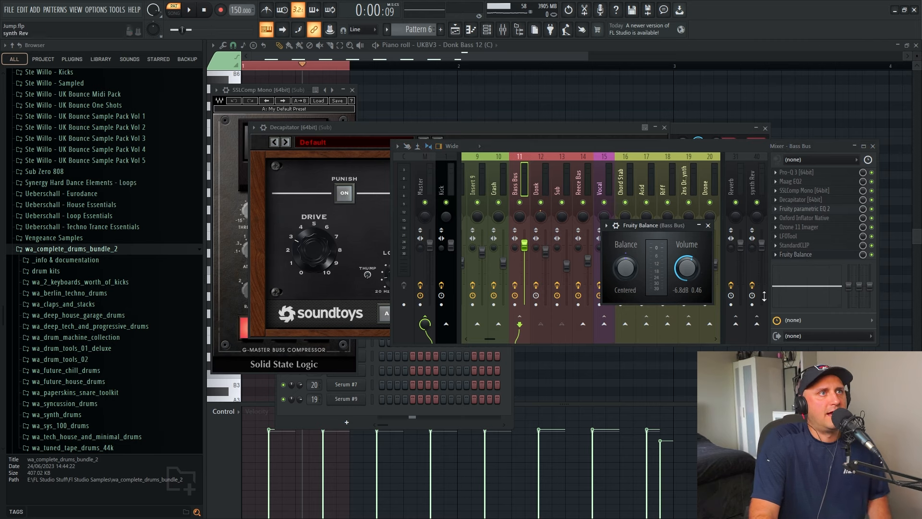
click(708, 225)
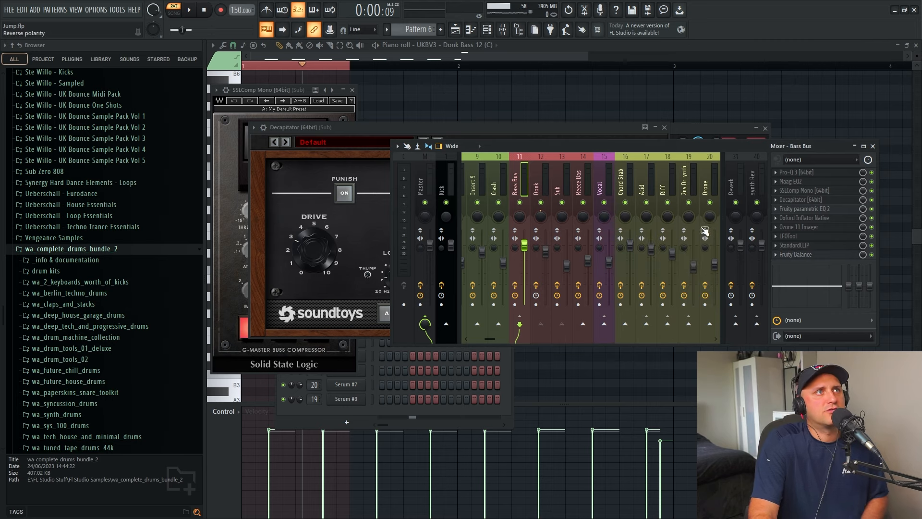
Solo Track 21 in the Playlist and start song playback from bar 17
click(455, 29)
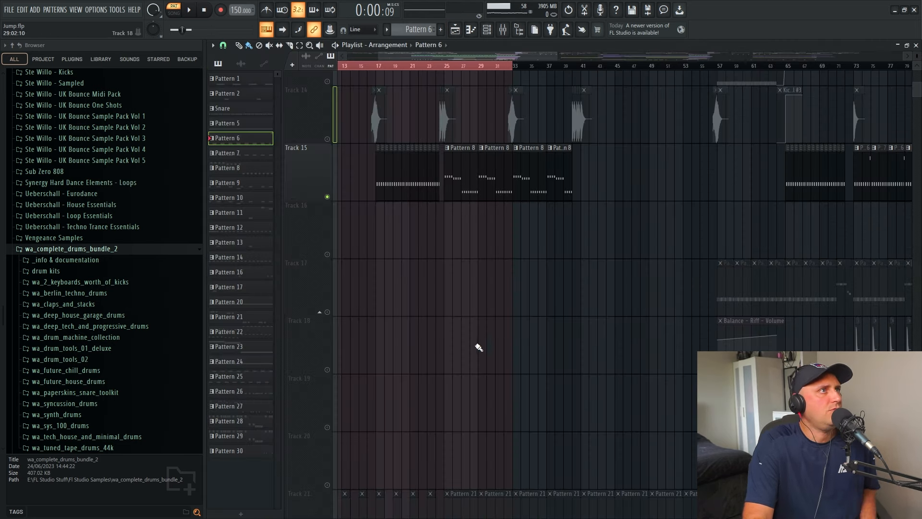
scroll(424, 334, down, 1)
scroll(424, 335, down, 5)
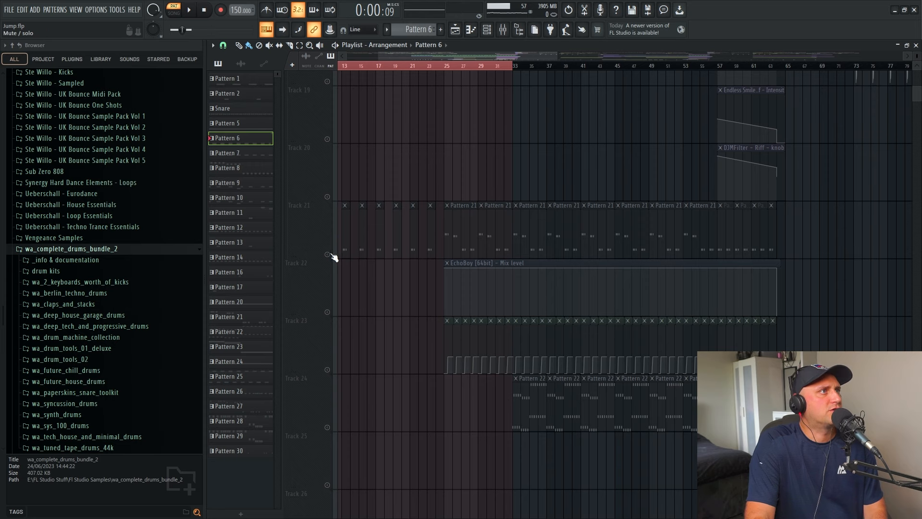
click(329, 255)
click(376, 66)
click(378, 68)
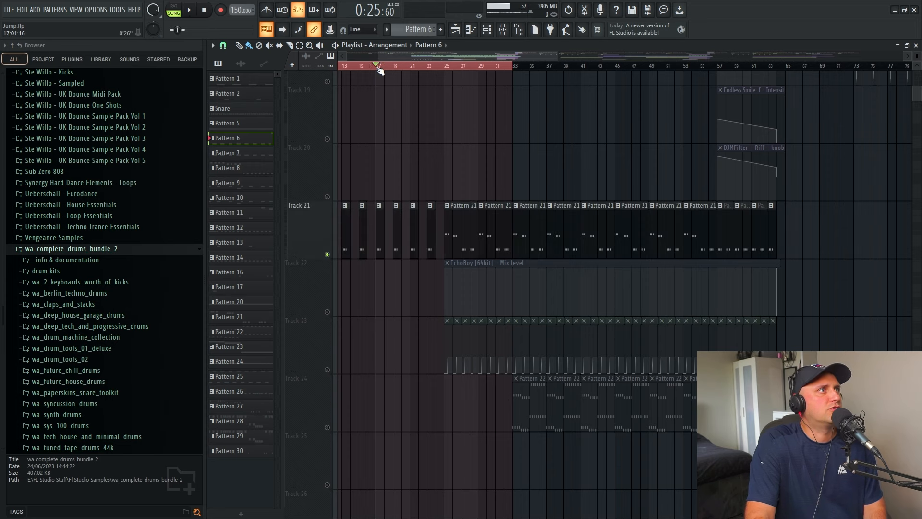
click(190, 10)
Show the Channel rack, move it clear of the first Track 21 clips, and stop playback
click(503, 29)
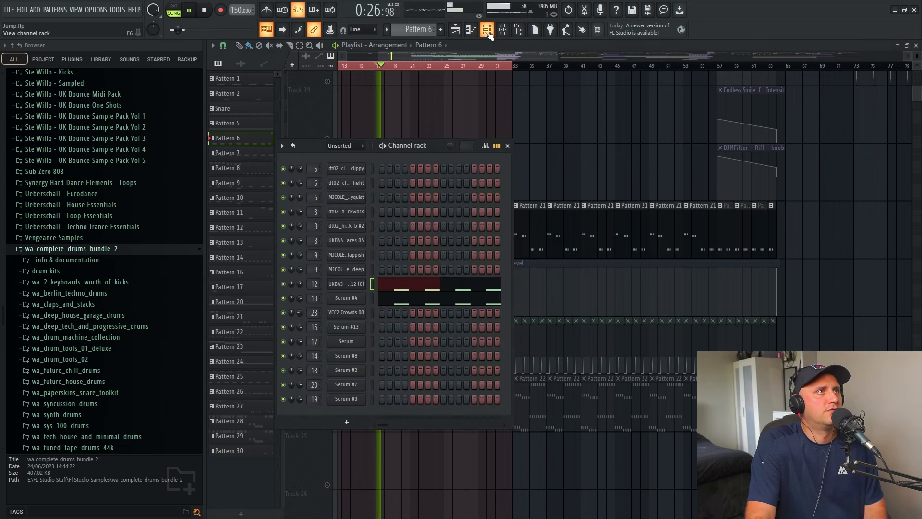
drag(436, 145, 749, 163)
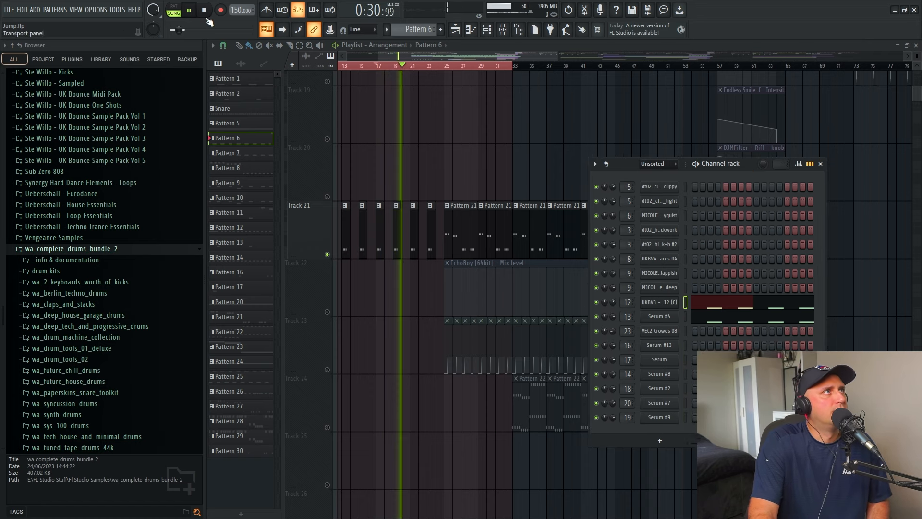
key(space)
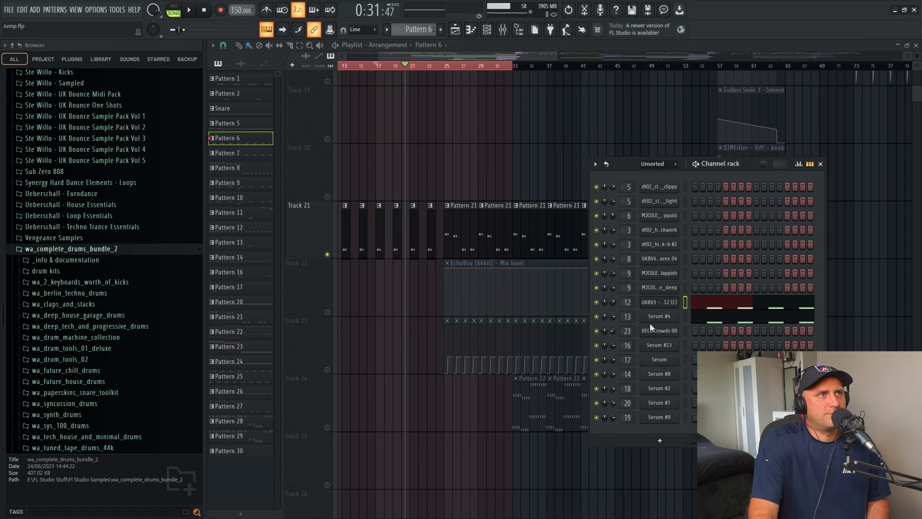
Open Pattern 21 from Track 21 in the Piano roll and bring back the Channel rack
key(F6)
double_click(396, 233)
key(F6)
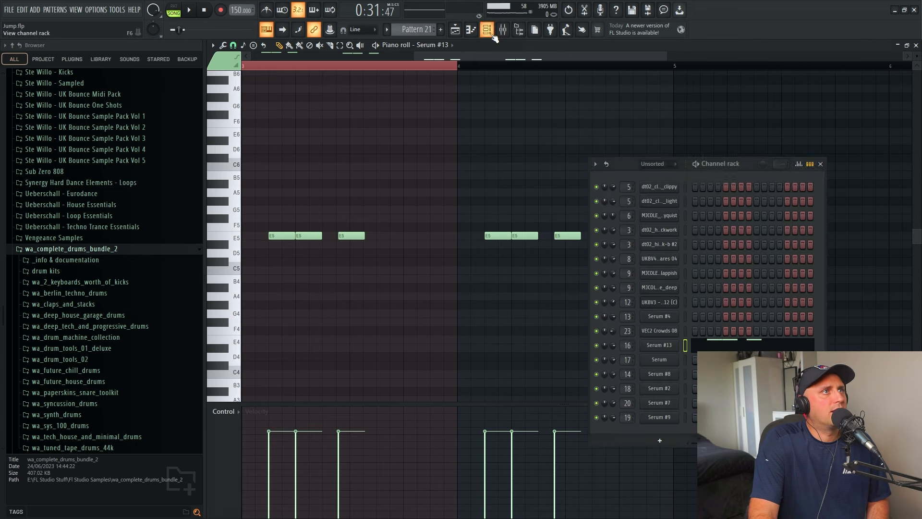
Open the Serum #13 chord stab and browse the OTHERS preset banks for its current preset's source without loading another
click(715, 347)
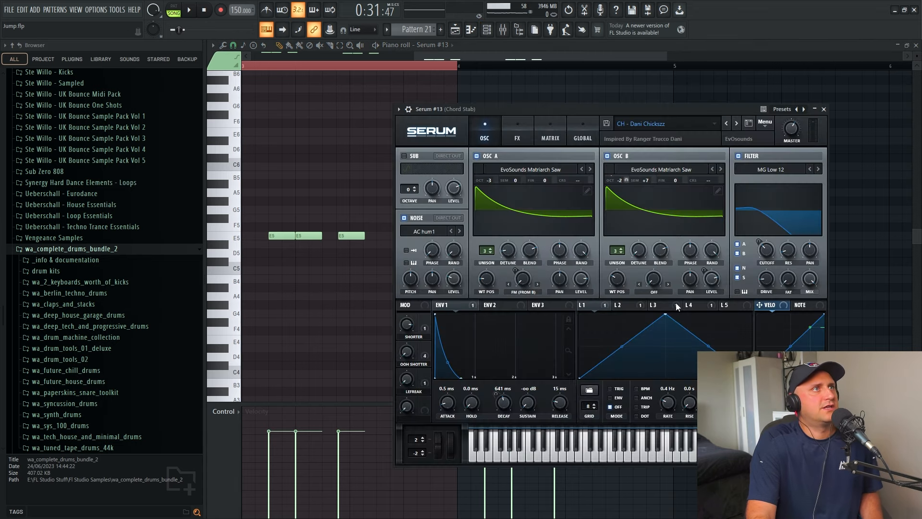
click(655, 124)
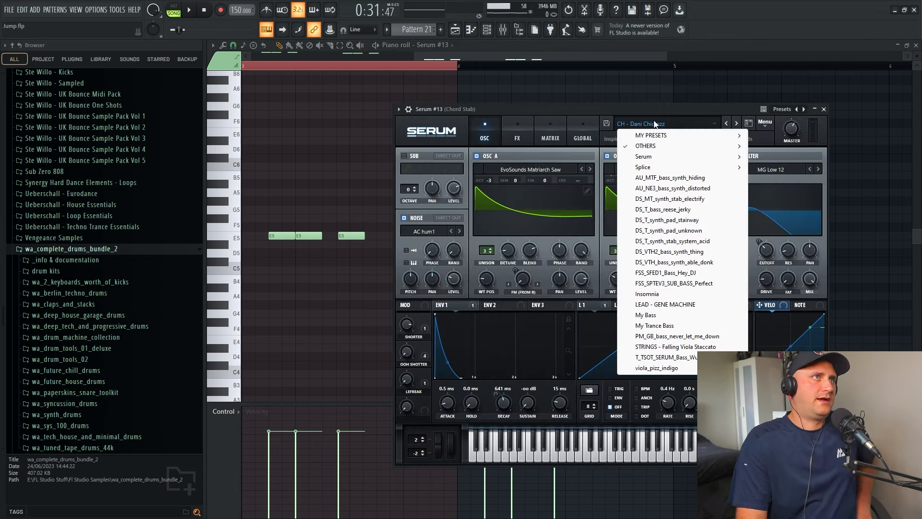
mouse_move(673, 147)
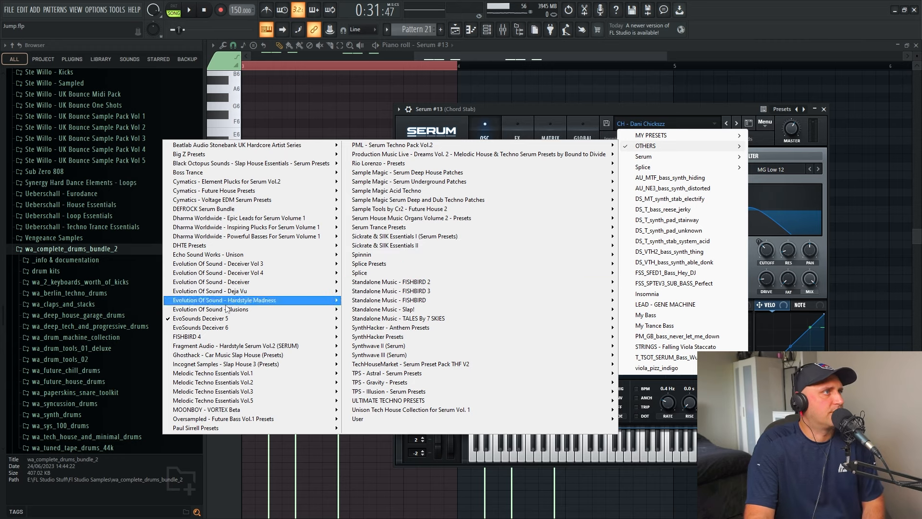
mouse_move(229, 319)
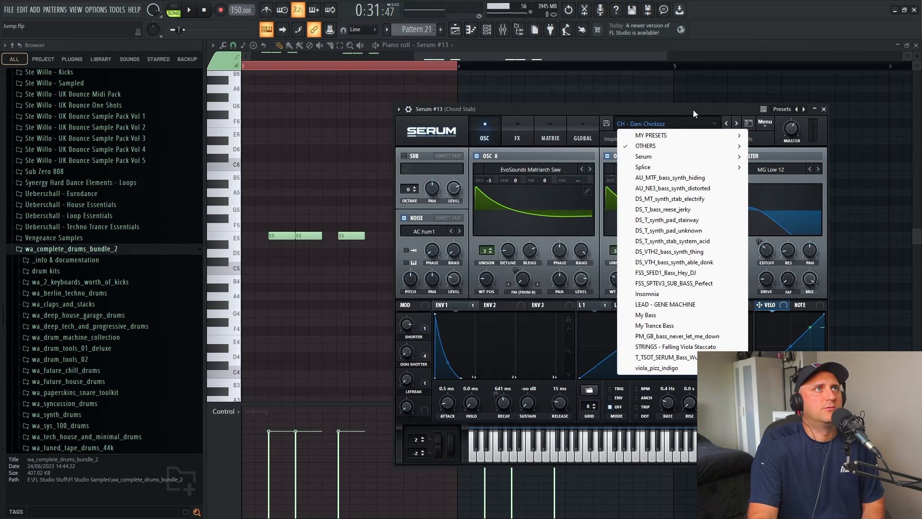
click(693, 110)
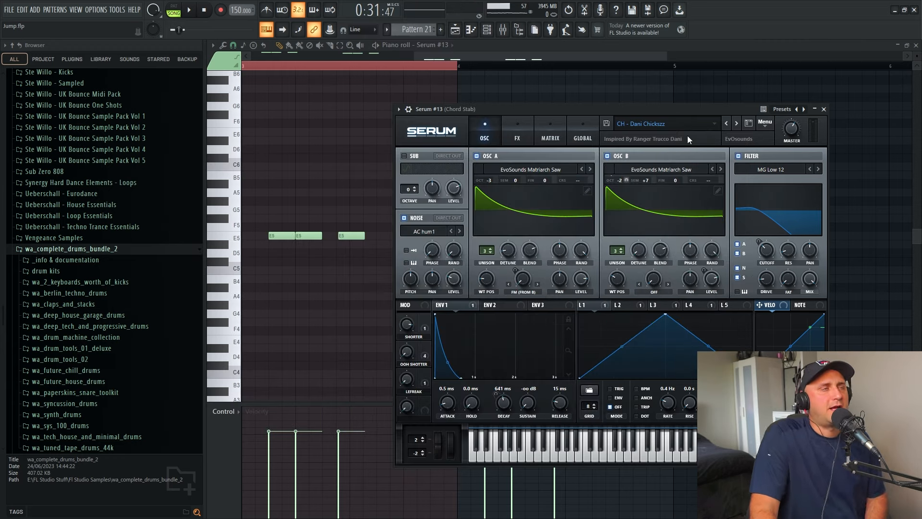
Show all four bars of Pattern 21, select every Serum #13 note, and play the pattern in pattern mode
drag(640, 57, 879, 70)
drag(710, 55, 576, 63)
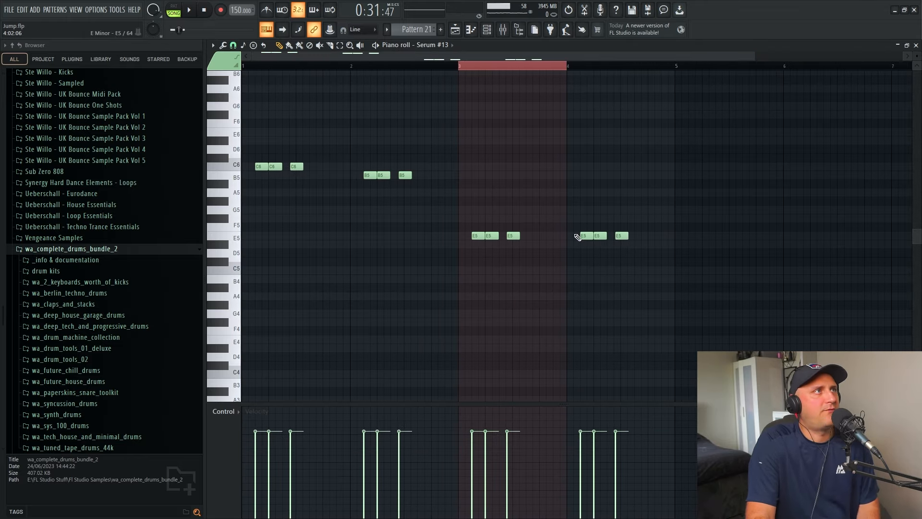
click(188, 10)
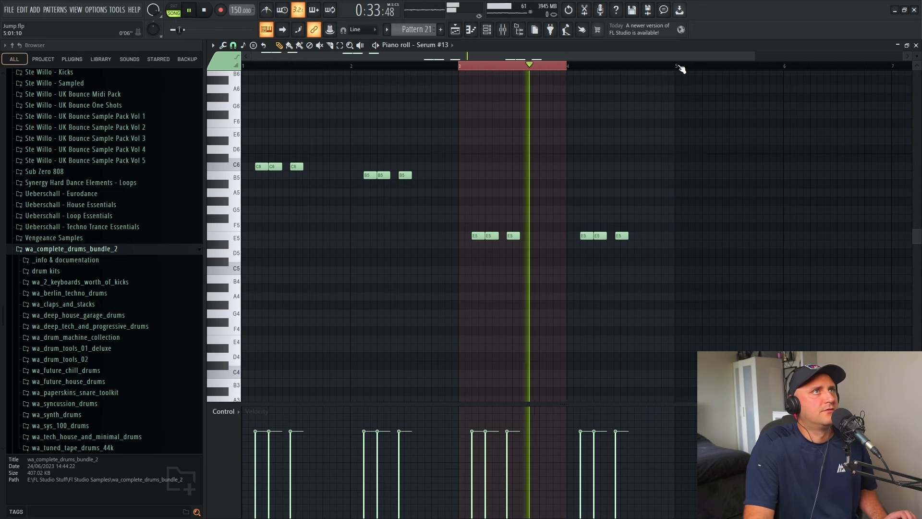
key(ctrl+a)
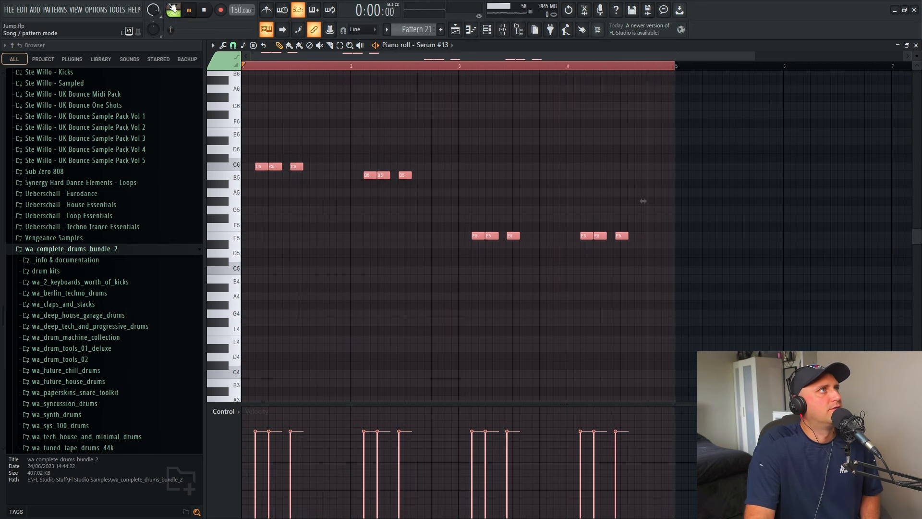
key(l)
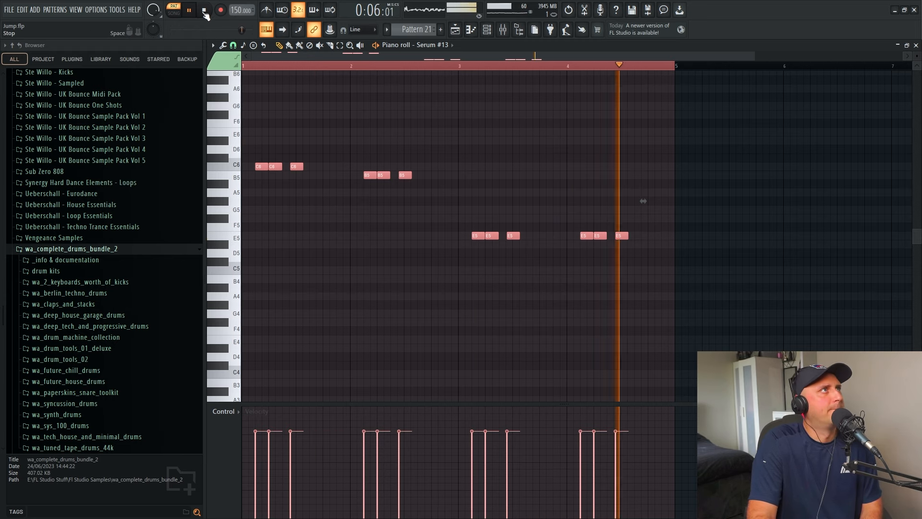
Stop playback, deselect the Serum #13 notes, and examine their rhythm and pitches across Pattern 21's four bars
key(space)
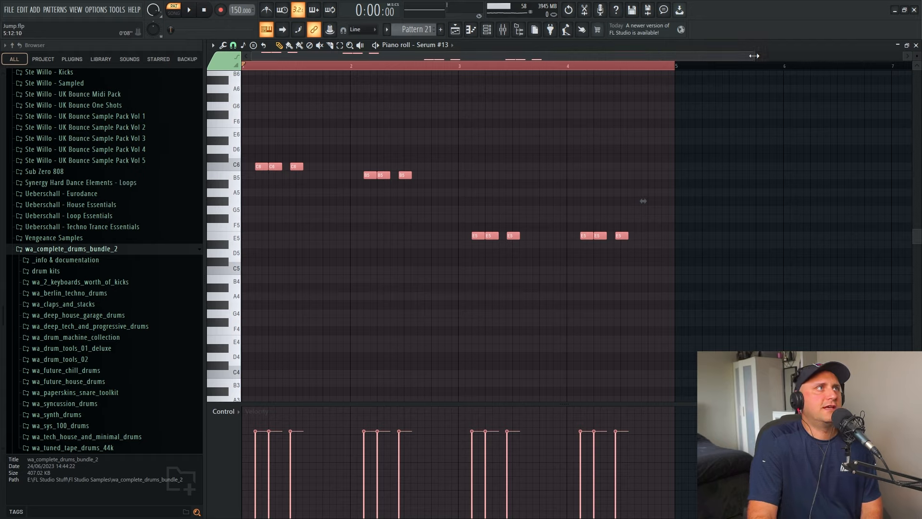
drag(745, 67, 312, 66)
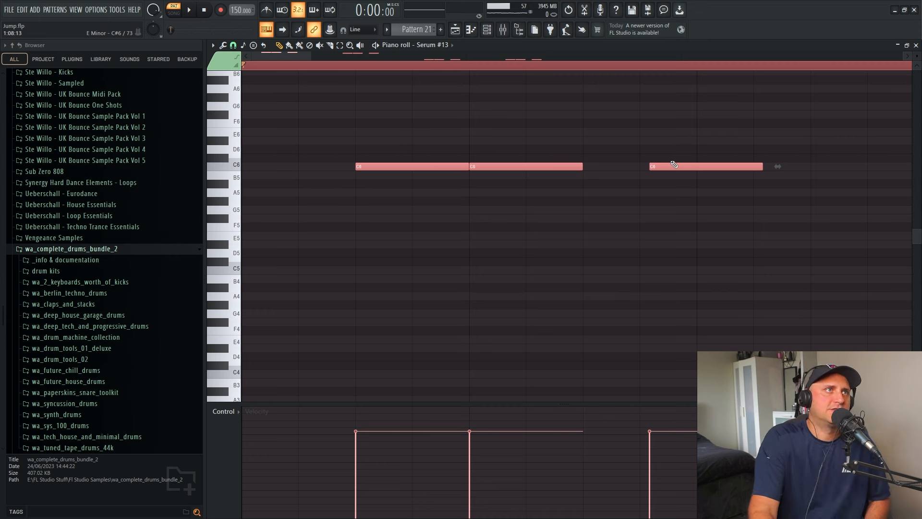
click(666, 272)
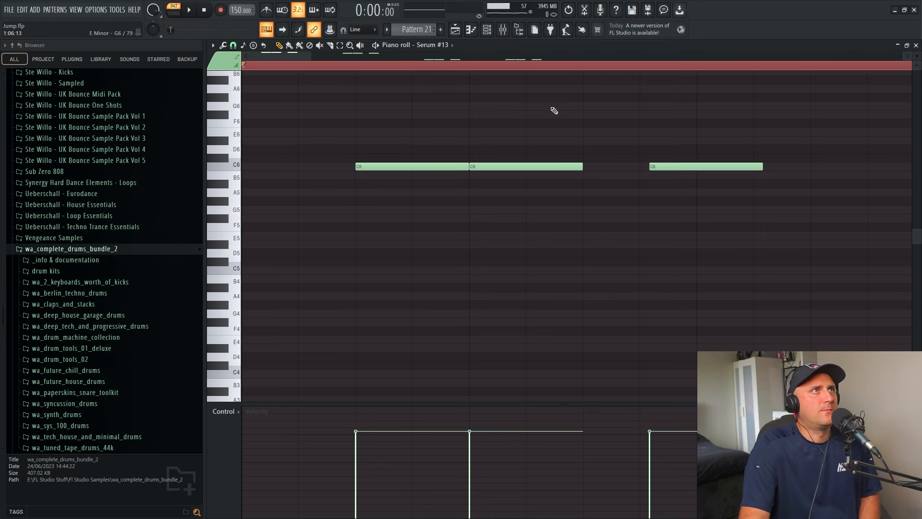
scroll(313, 63, down, 4)
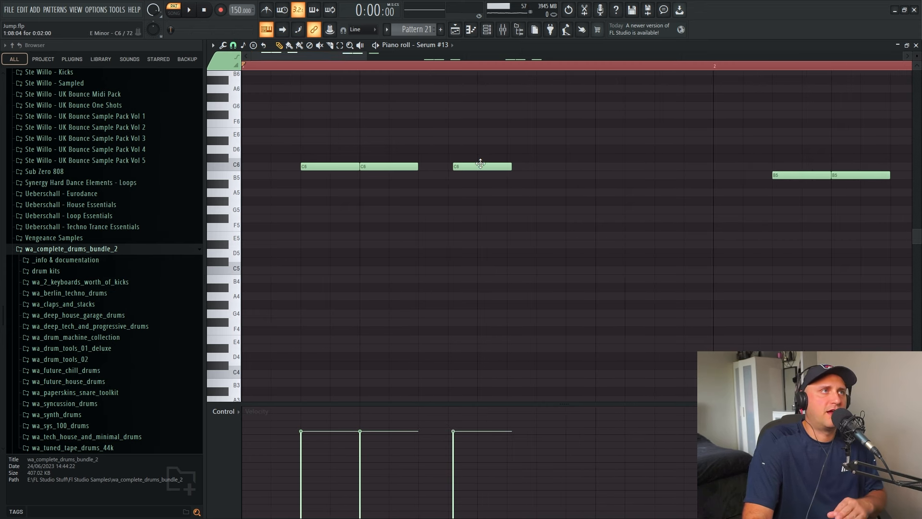
scroll(368, 59, down, 5)
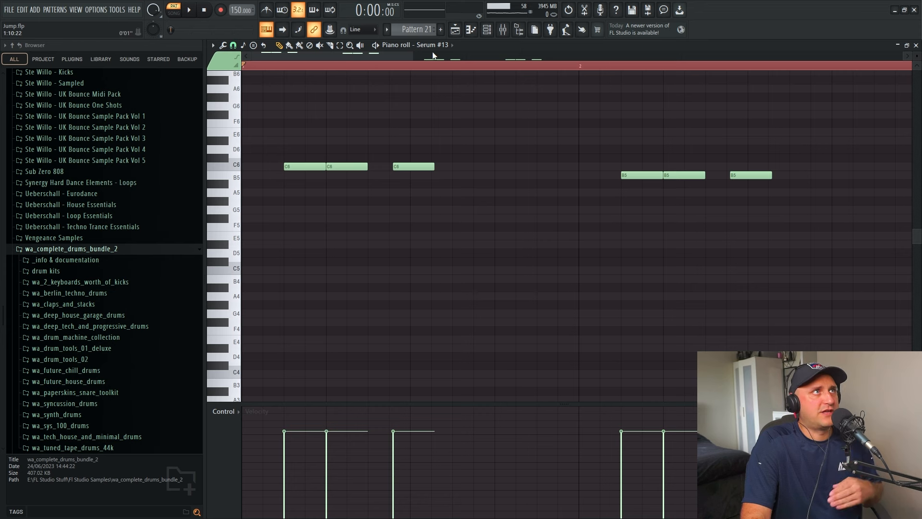
scroll(415, 57, down, 5)
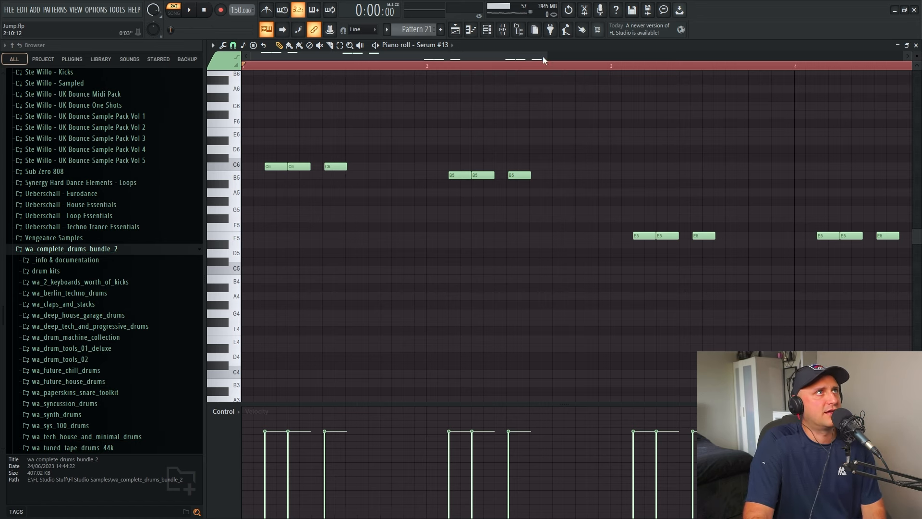
drag(546, 55, 665, 55)
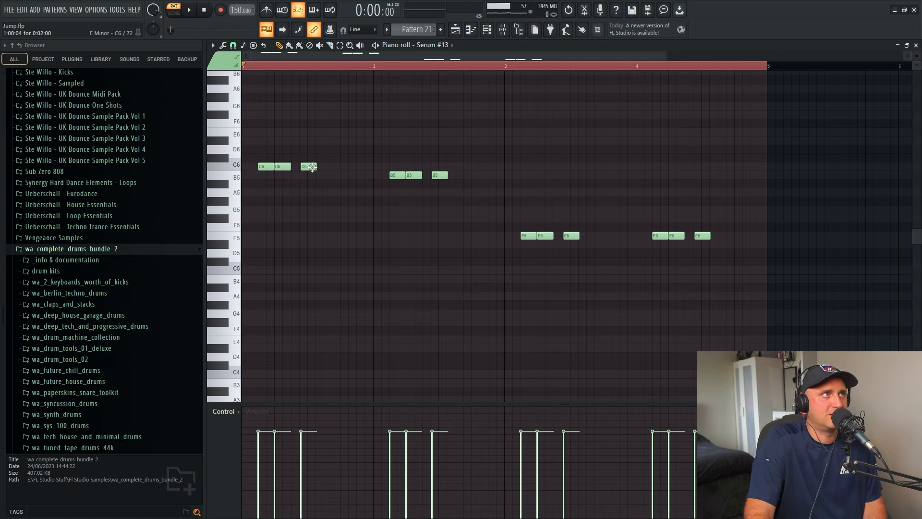
drag(779, 295, 241, 109)
click(452, 98)
Return to the Playlist and open the Chord Stab mixer track from the Serum #13 channel's routing
click(456, 30)
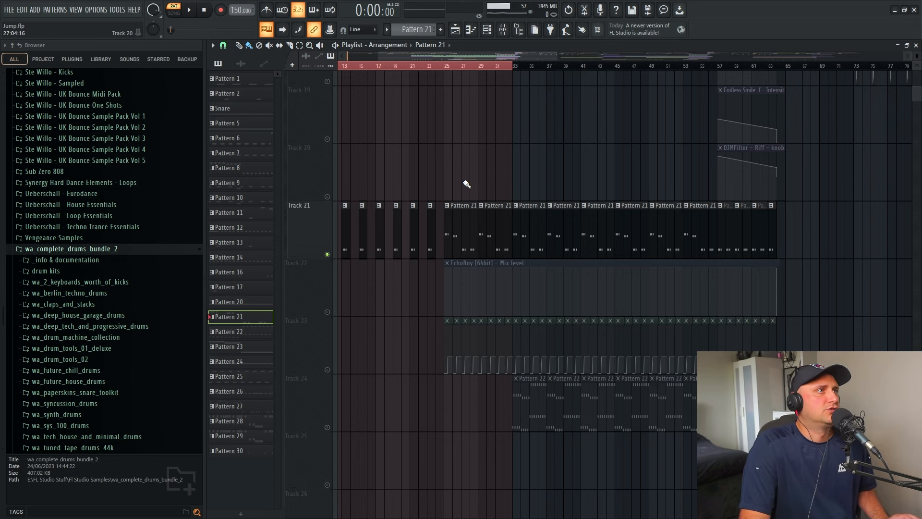
scroll(467, 184, down, 1)
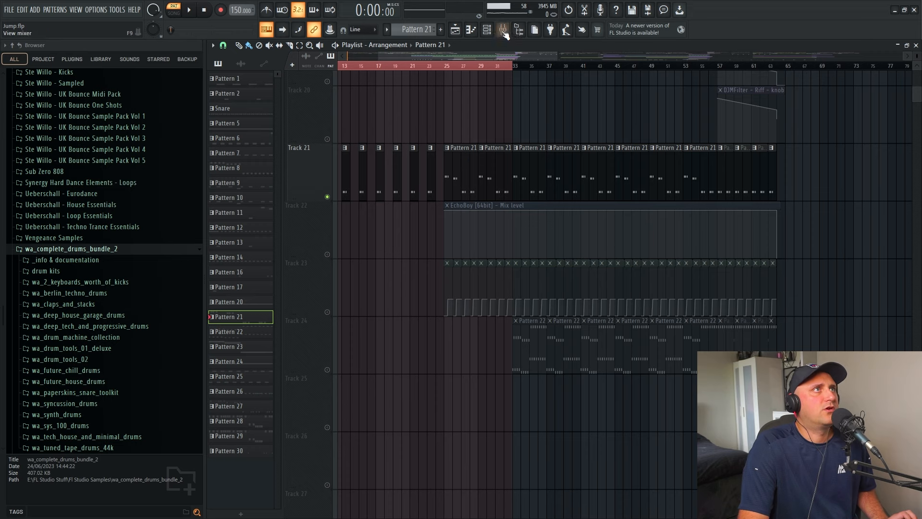
click(488, 30)
double_click(627, 345)
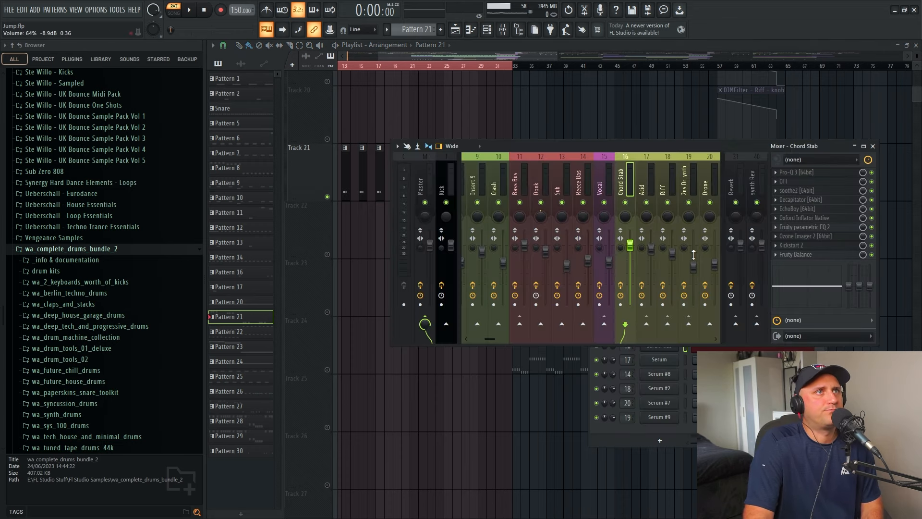
Inspect the Chord Stab track's Pro-Q 3 and OTT settings, playing Pattern 21 briefly to watch OTT respond
click(815, 177)
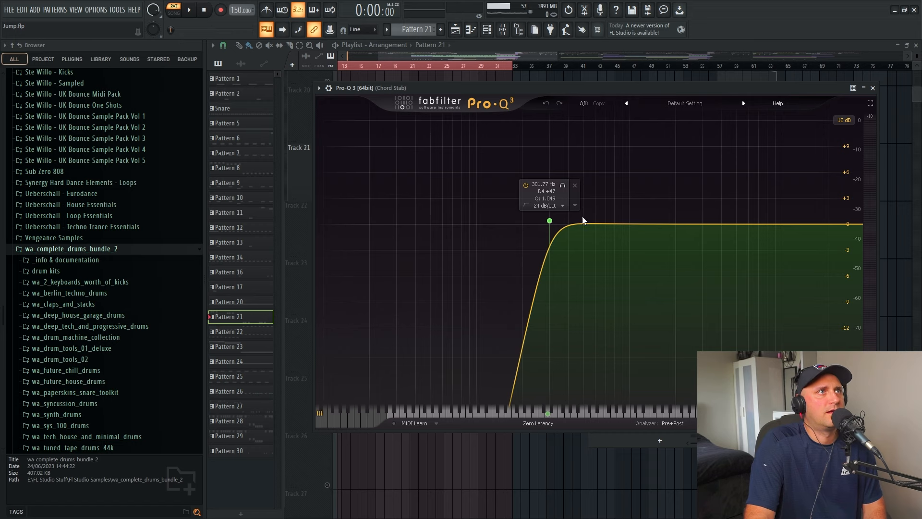
click(873, 88)
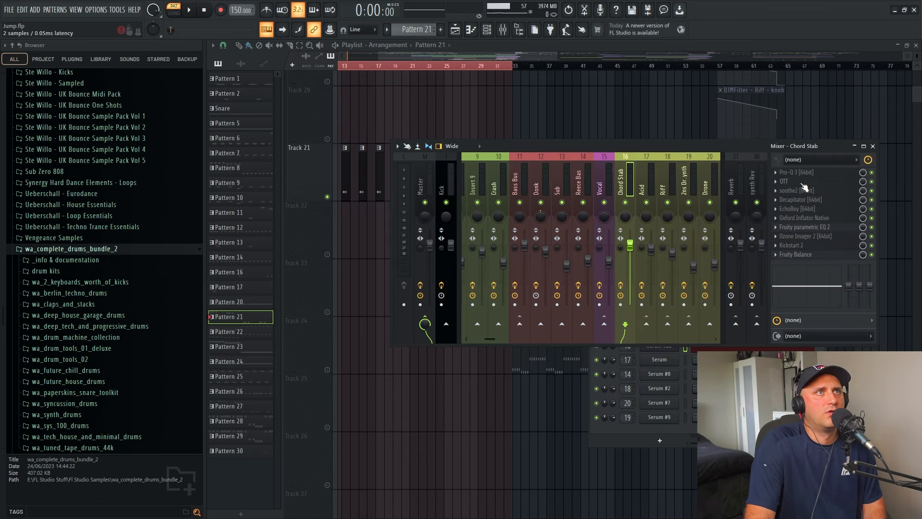
click(802, 183)
click(189, 11)
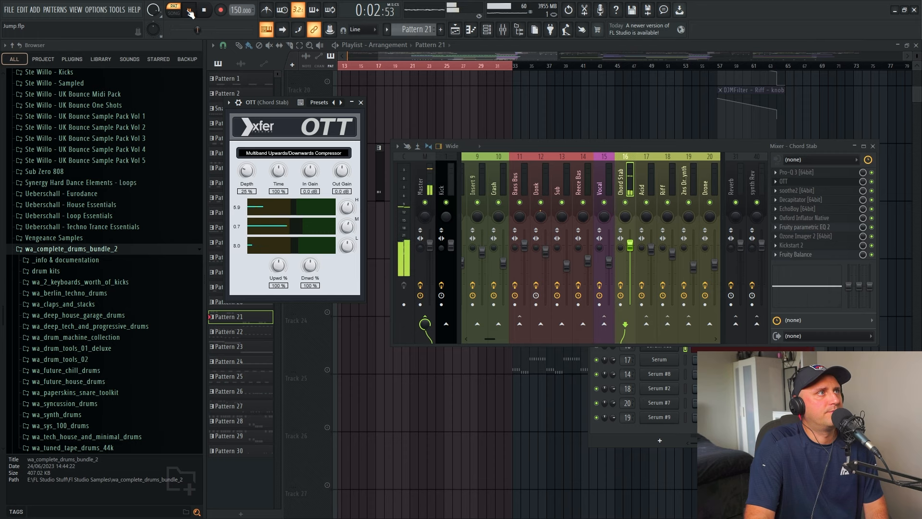
click(190, 11)
Inspect the soothe2, Decapitator and EchoBoy settings on the Chord Stab mixer track
click(807, 191)
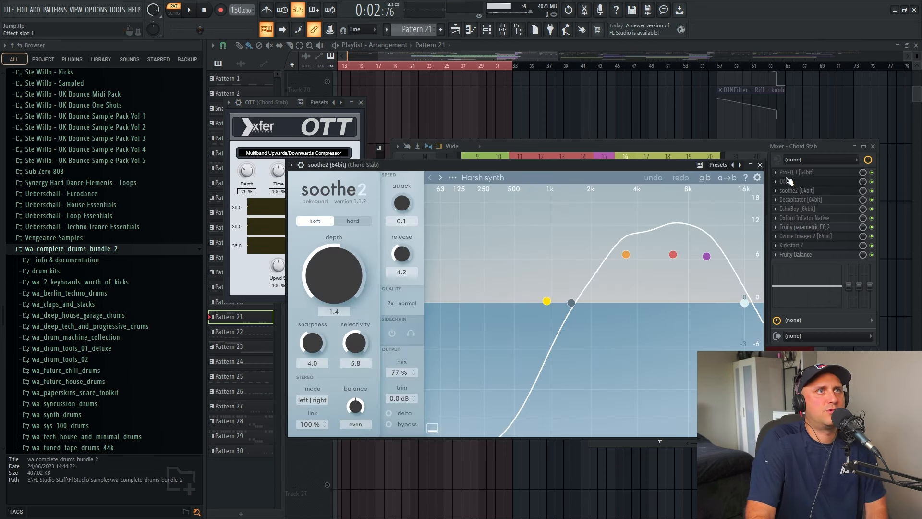
click(760, 165)
click(800, 200)
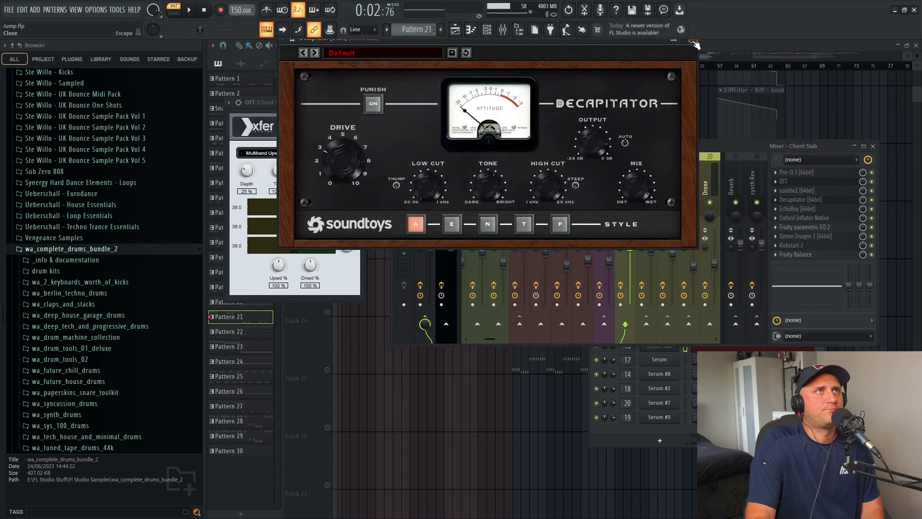
click(694, 42)
click(801, 208)
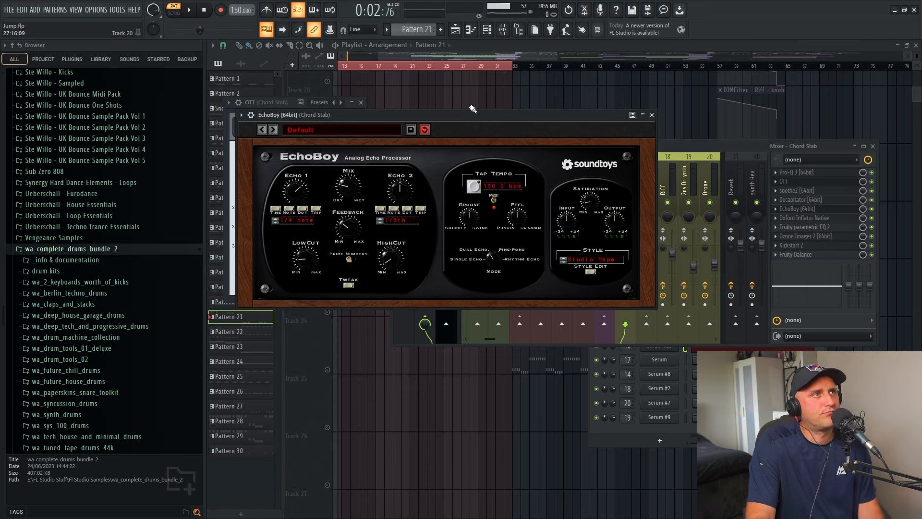
Clear the open plugin and mixer windows and play Pattern 21 briefly in pattern mode
key(F12)
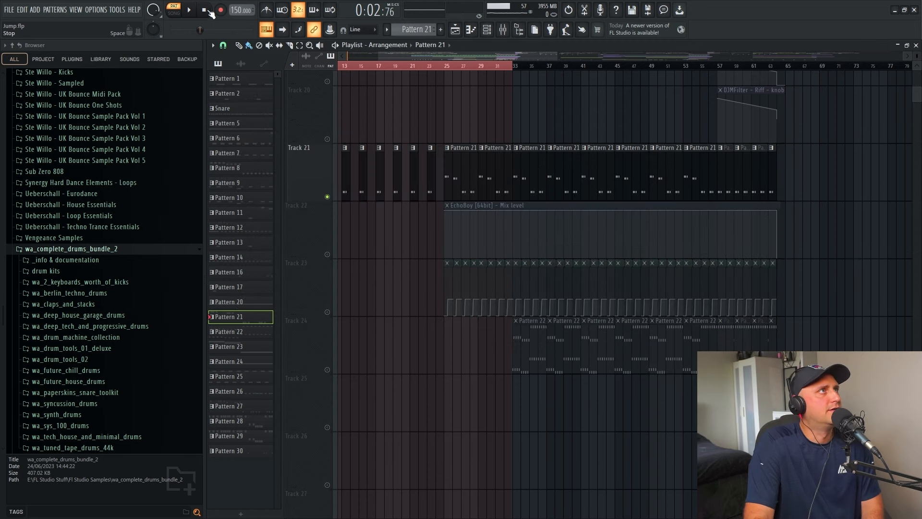
click(190, 10)
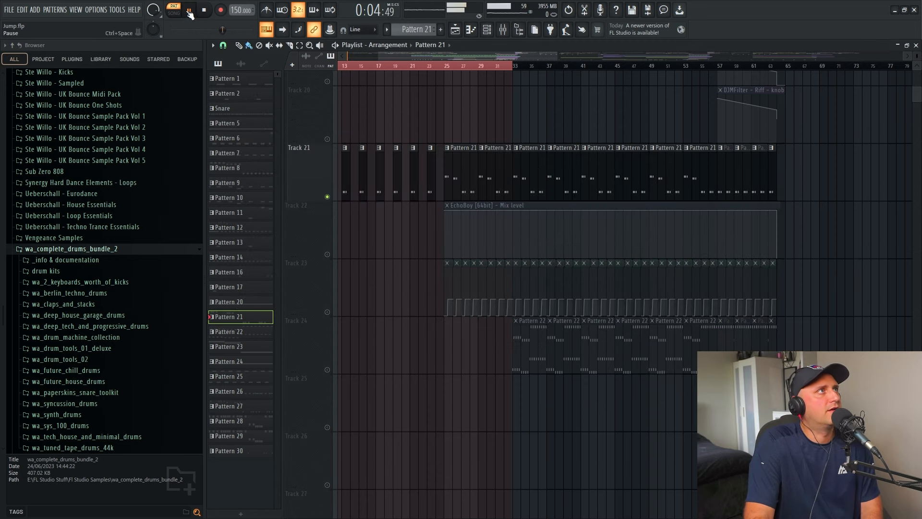
key(space)
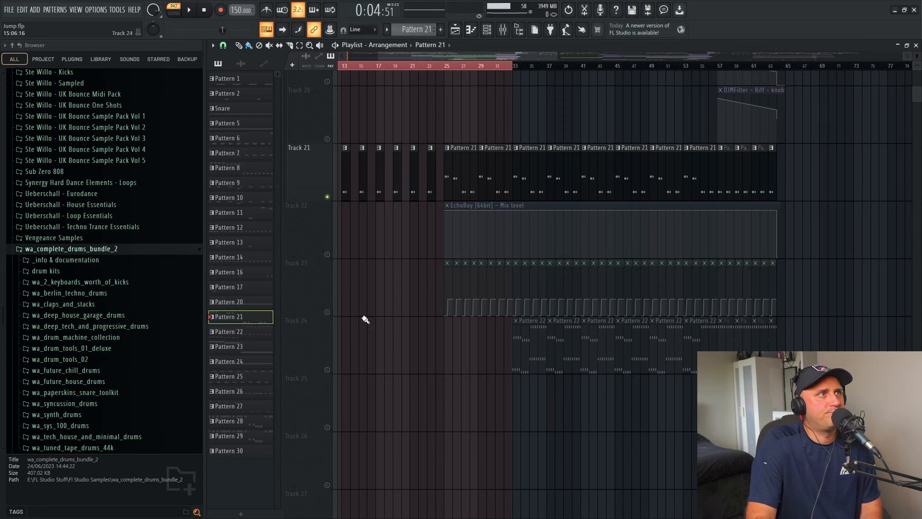
Solo Track 23 and bring up the Chord Stab mixer track for a brief check of its effects
right_click(329, 312)
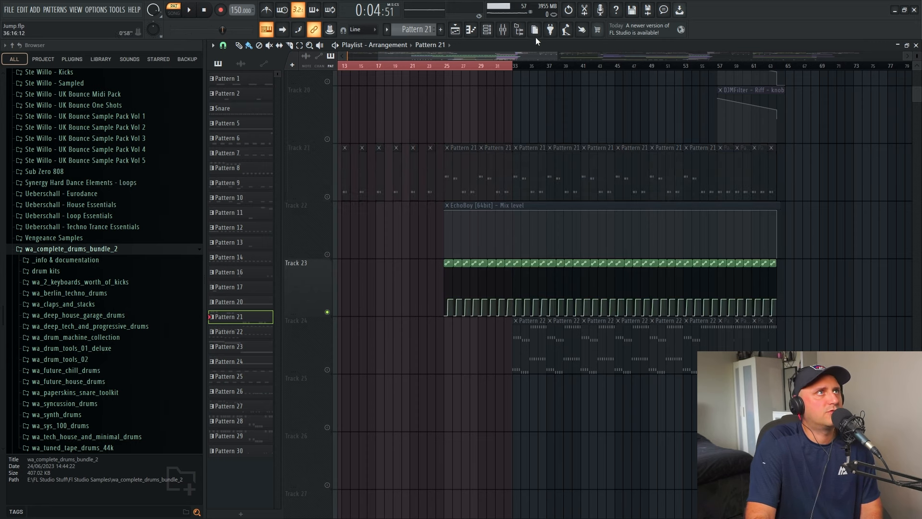
click(486, 29)
double_click(626, 345)
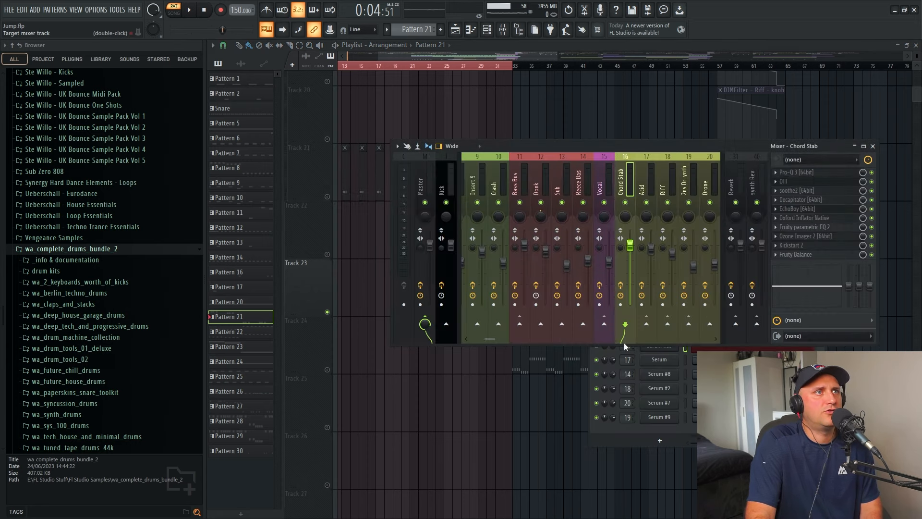
click(500, 47)
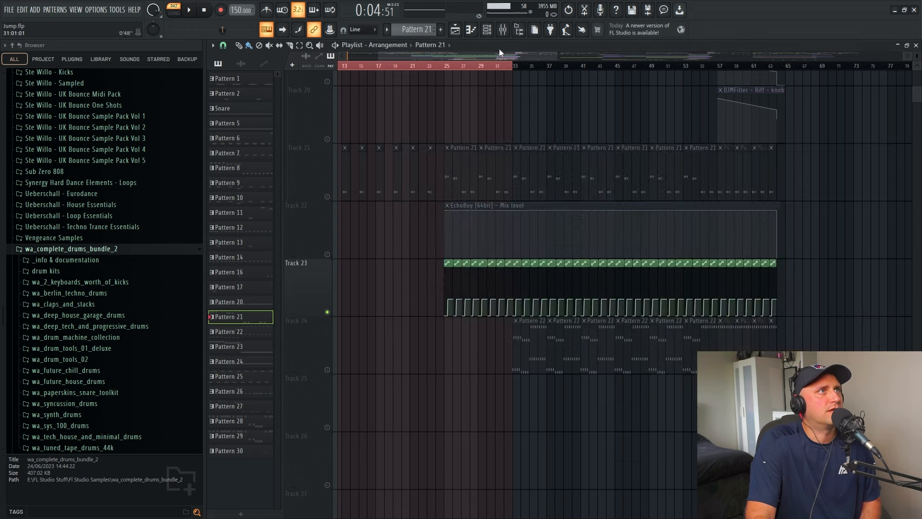
Solo Track 21, then unmute Tracks 22 and 23 alongside it
right_click(329, 197)
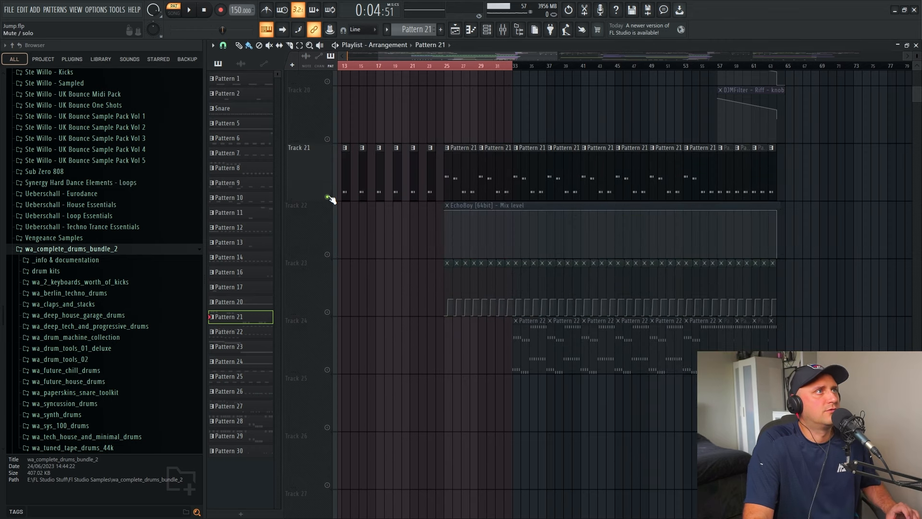
right_click(330, 256)
right_click(328, 314)
right_click(328, 198)
right_click(330, 256)
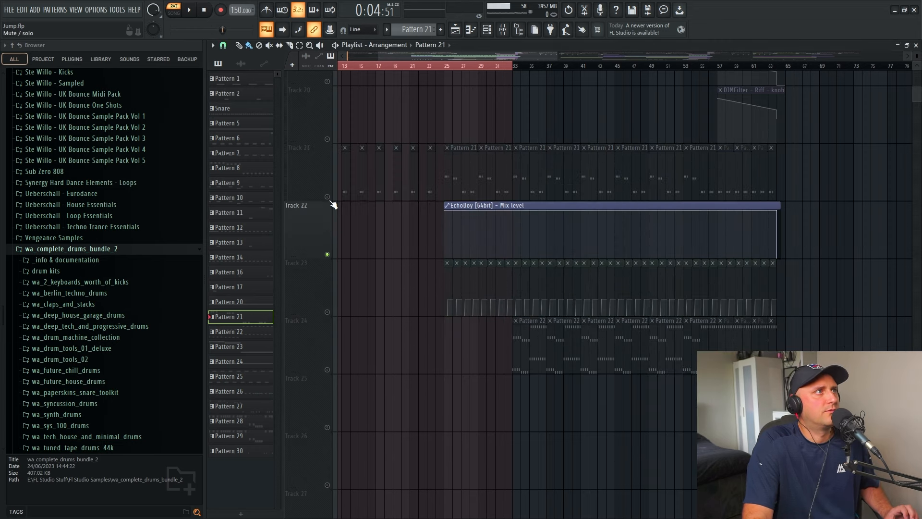
right_click(329, 197)
click(327, 254)
click(327, 312)
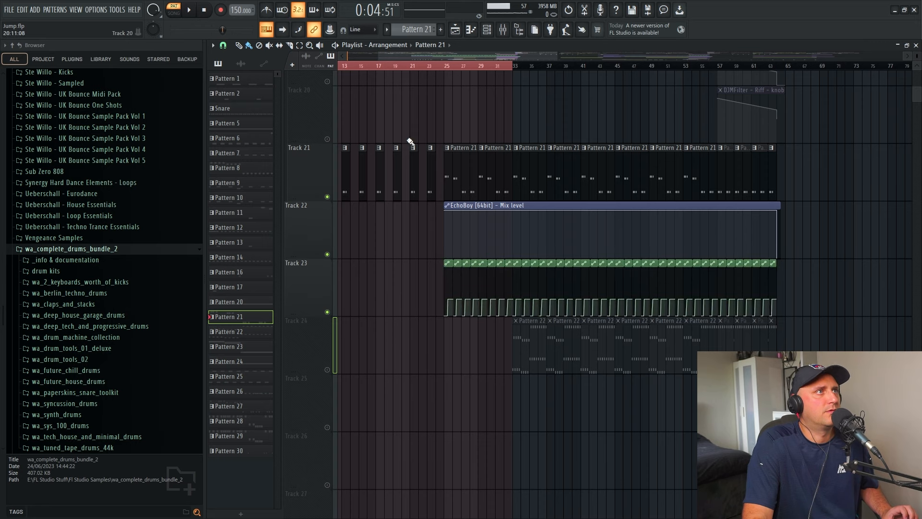
Play the arrangement in song mode from bar 25 and inspect Kickstart 2 on the Chord Stab mixer track
click(446, 65)
key(space)
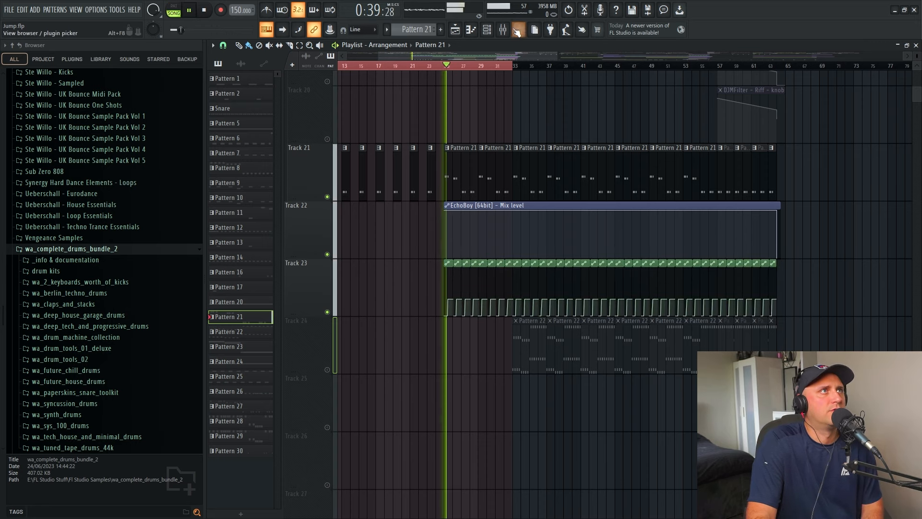
key(F9)
click(807, 246)
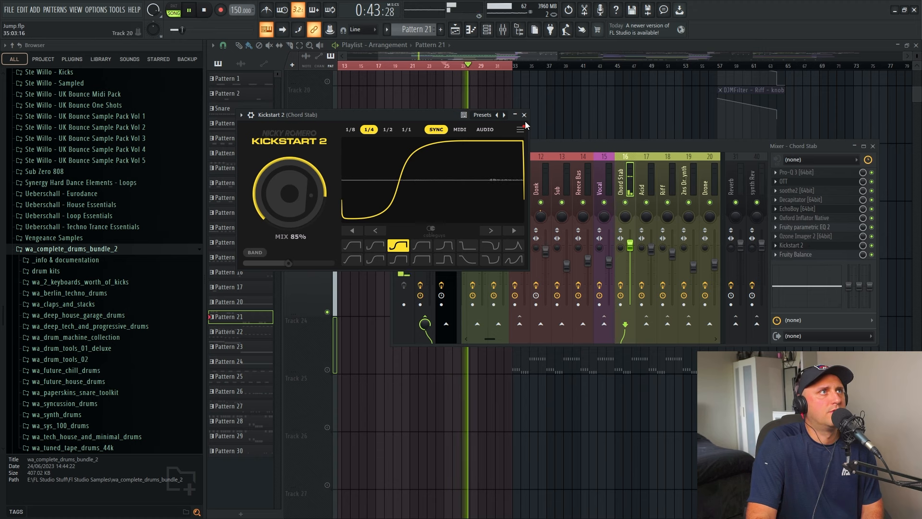
click(809, 246)
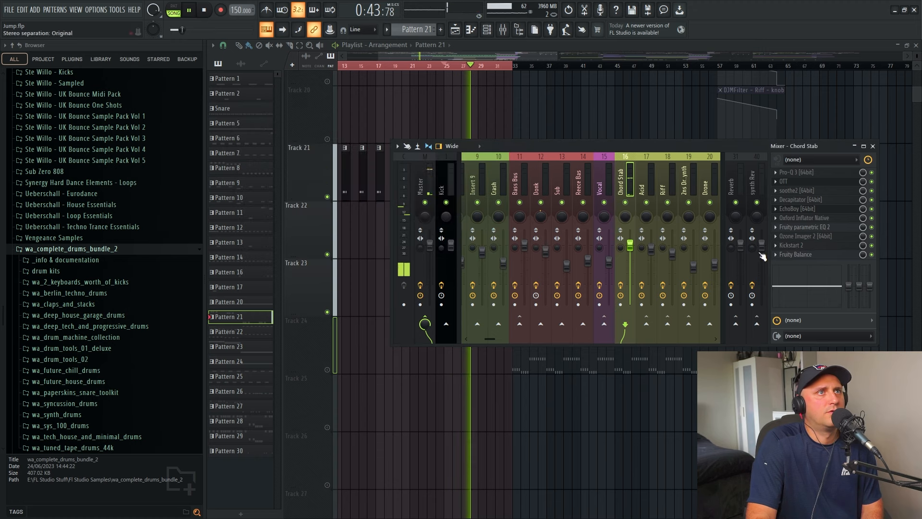
Watch EchoBoy on the Chord Stab track during playback, then stop the song and close the windows
click(805, 210)
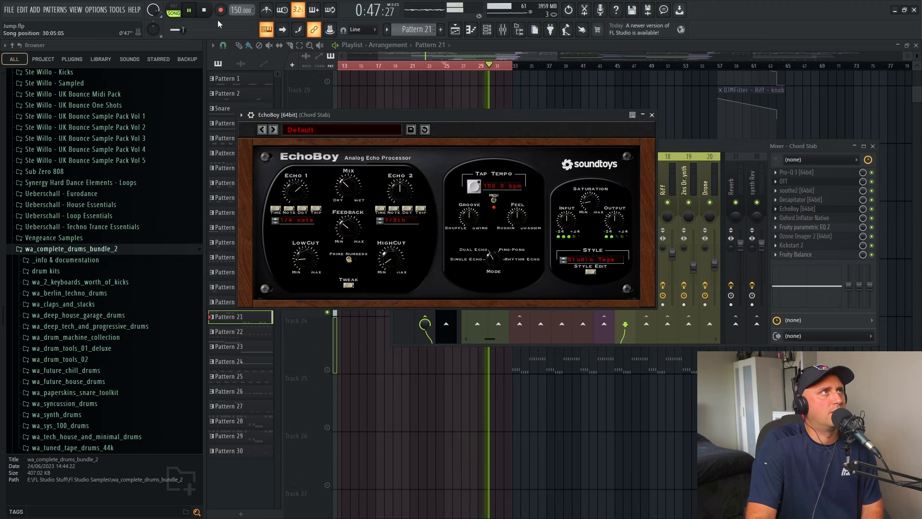
key(space)
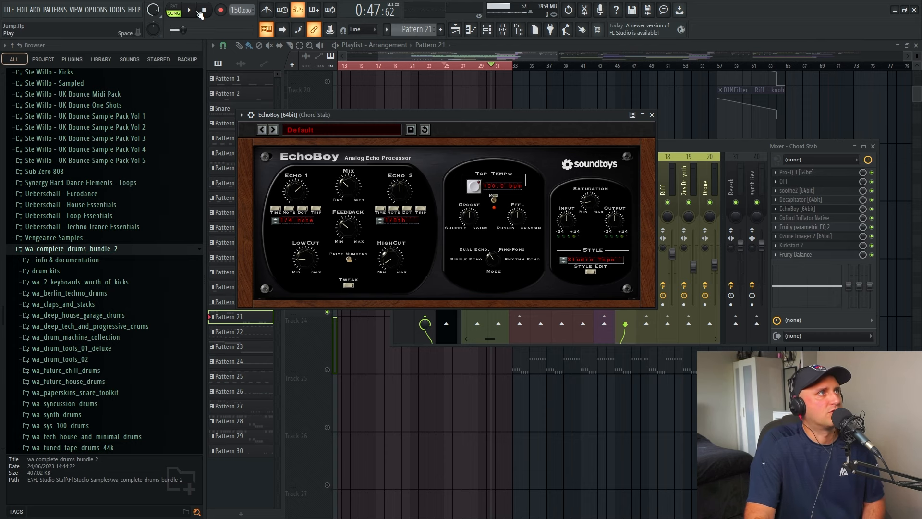
key(F12)
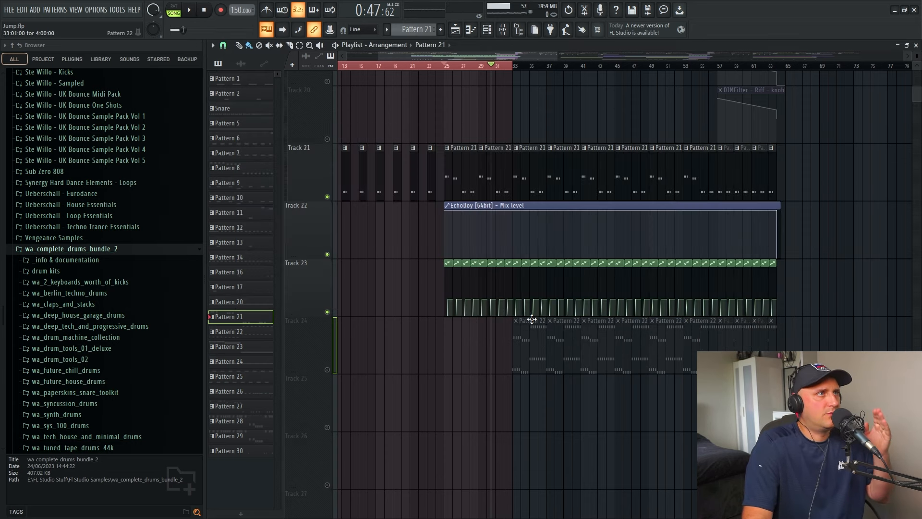
Examine the EchoBoy Synth Mix automation clips on Track 23 against Pattern 21's stab notes from bar 25
drag(557, 56, 417, 53)
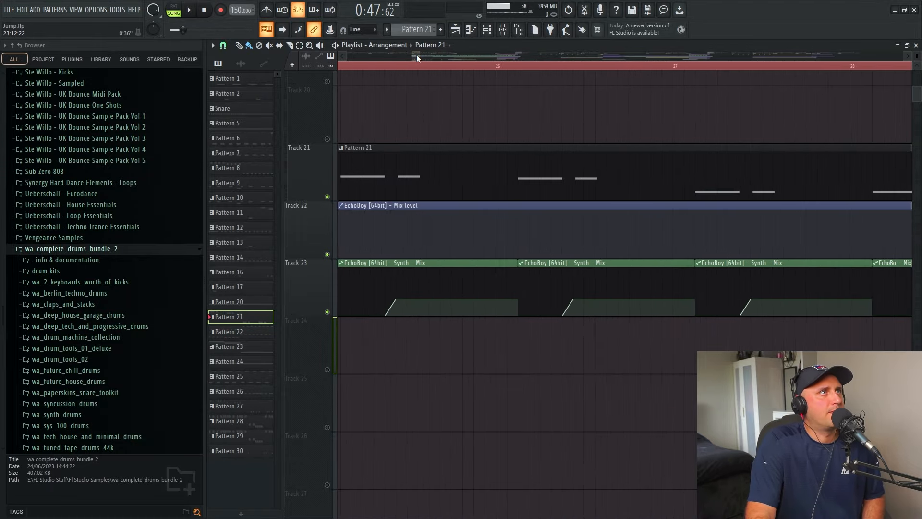
click(341, 56)
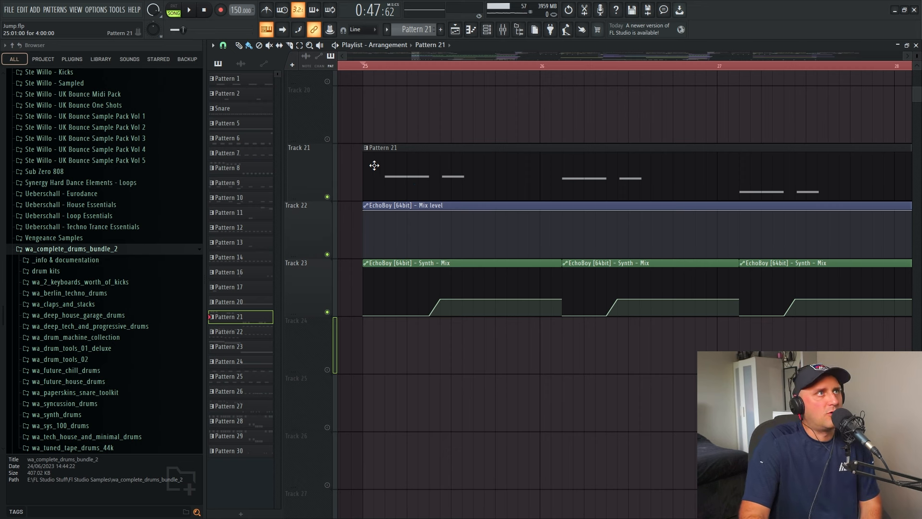
mouse_move(367, 316)
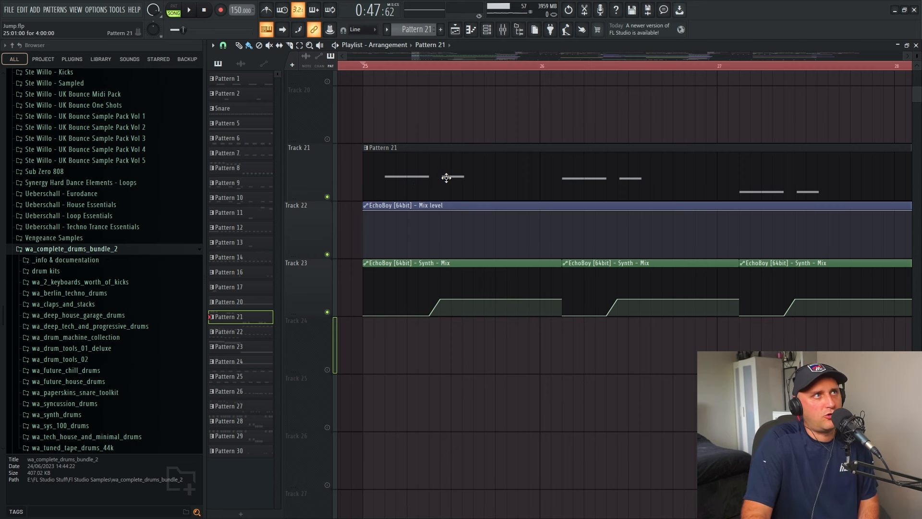
mouse_move(432, 313)
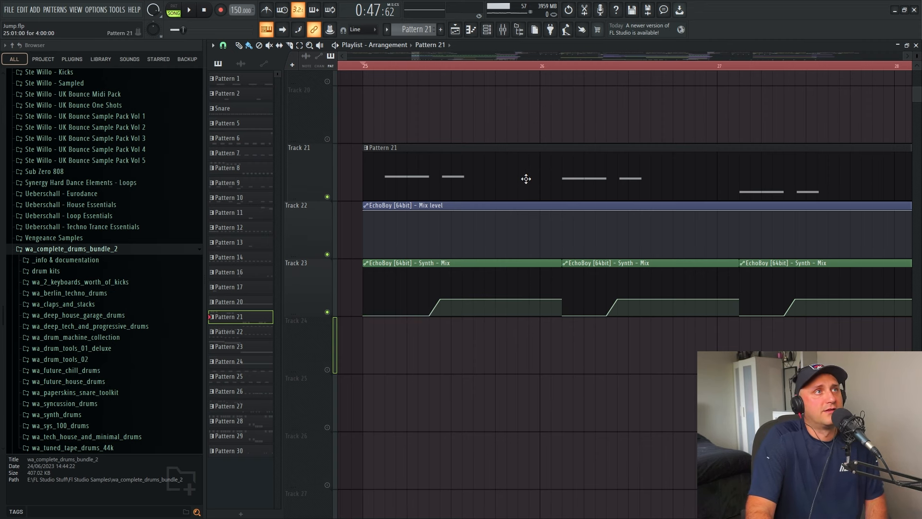
Play bars 25 to 28 of Tracks 21 to 23 to hear the chord stabs against the EchoBoy automation, then pause
drag(364, 66, 862, 76)
key(space)
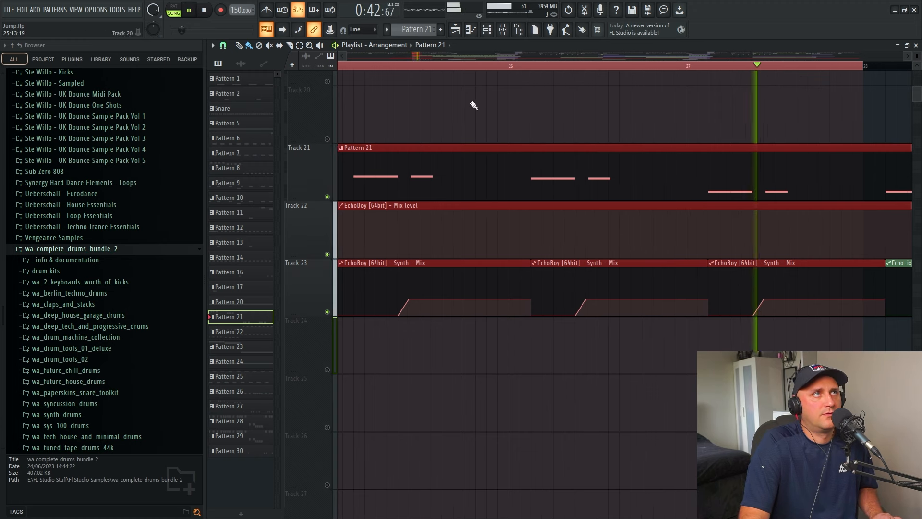
click(191, 12)
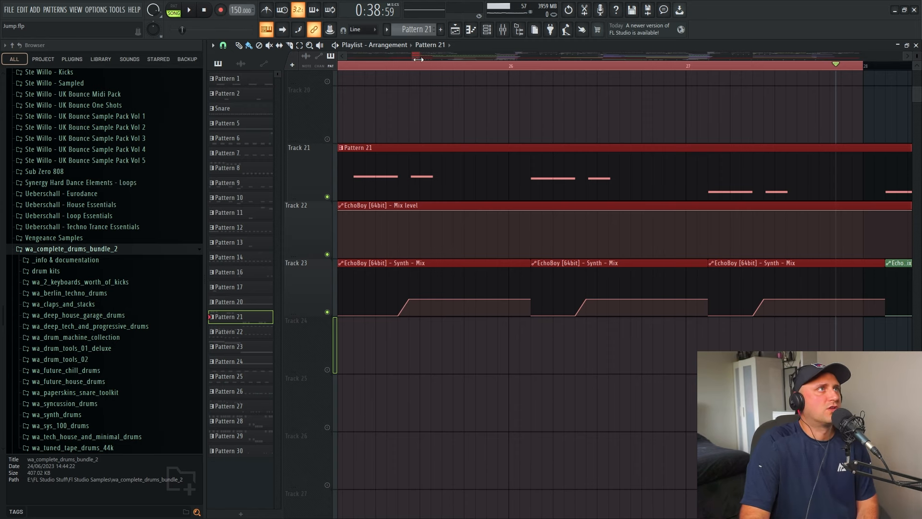
Solo Track 15, set the time selection to bars 25 to 33, and play its Pattern 8 part briefly
drag(419, 60, 485, 14)
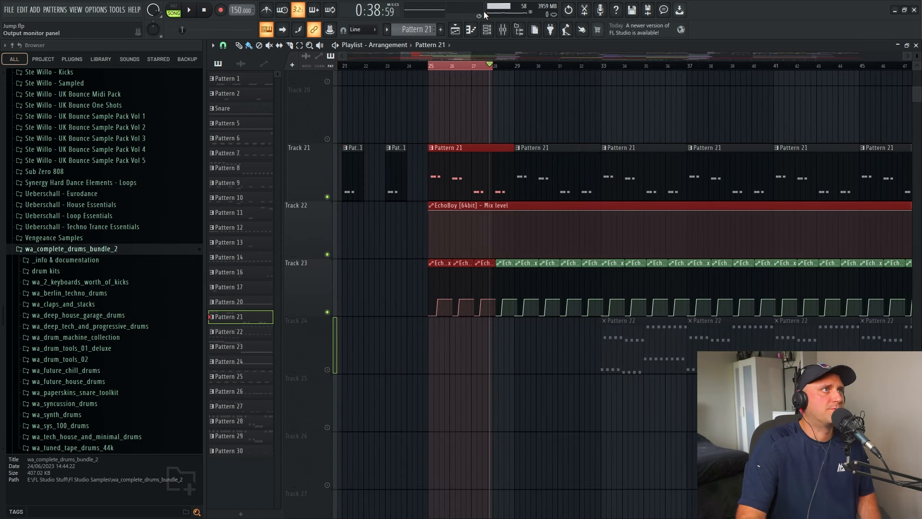
scroll(508, 274, up, 6)
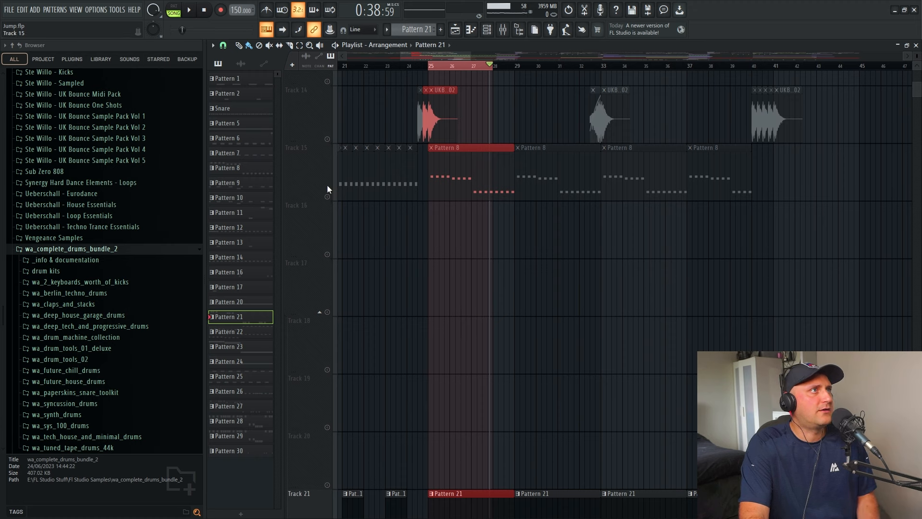
right_click(328, 198)
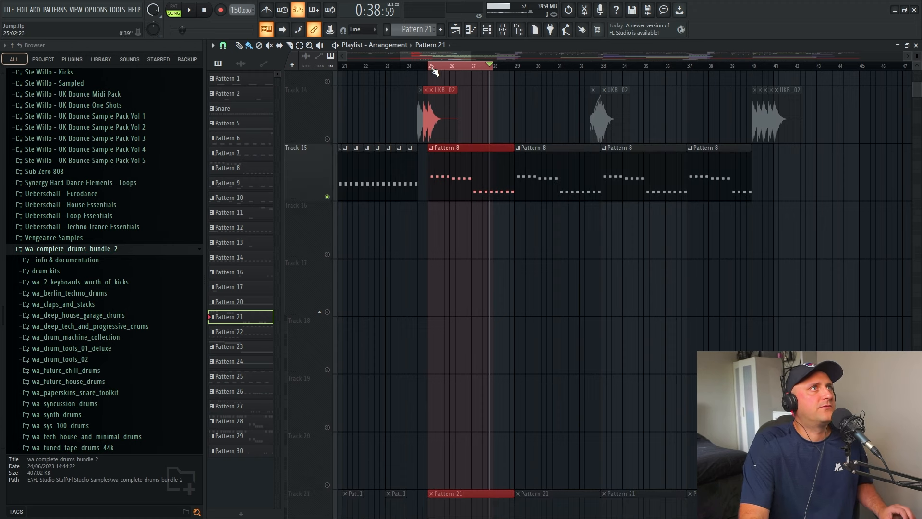
drag(432, 68, 601, 77)
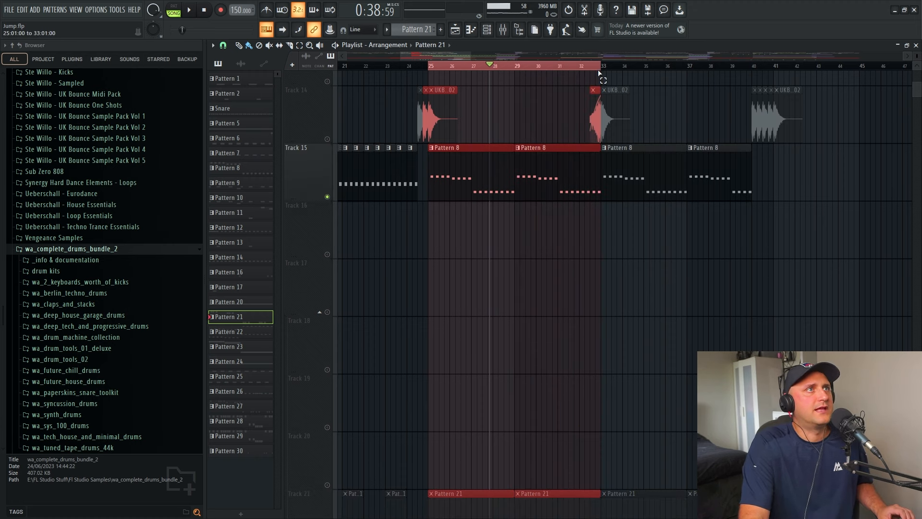
click(190, 10)
key(space)
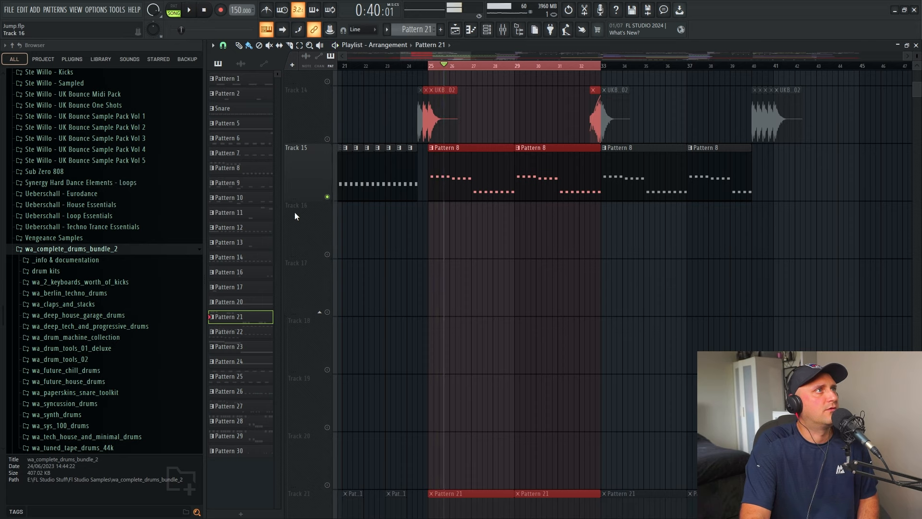
Unsolo Track 15 to bring all tracks back and play the full mix briefly
right_click(328, 197)
key(space)
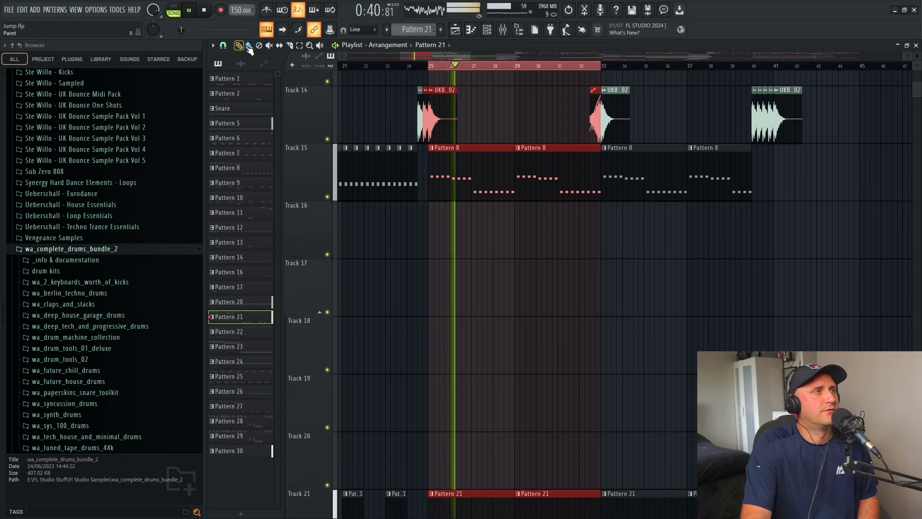
scroll(369, 125, up, 8)
click(189, 11)
Mute the vocal chops on Track 44 and play the remaining tracks from bar 25
scroll(508, 290, down, 12)
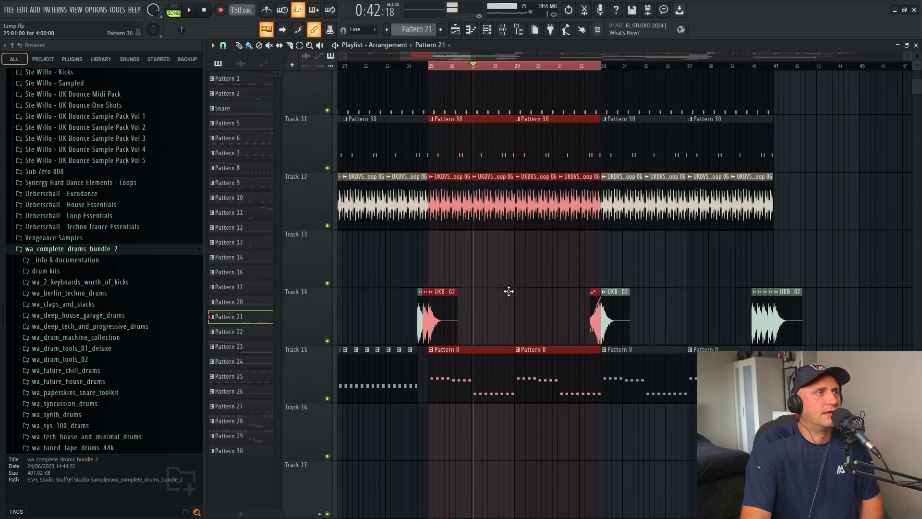
scroll(498, 258, down, 20)
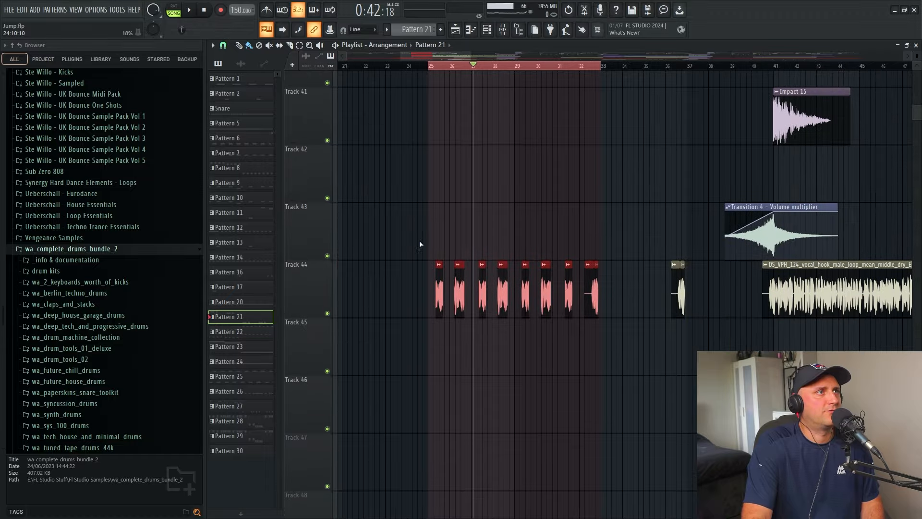
click(328, 312)
click(432, 72)
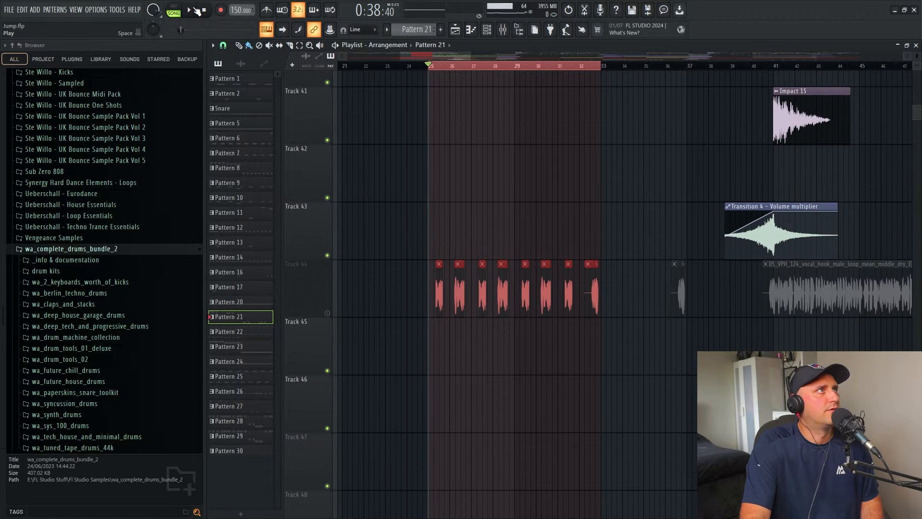
key(space)
Look over the layers from Track 44 up to Track 14 during playback, then stop the song
scroll(532, 255, up, 6)
scroll(540, 325, up, 3)
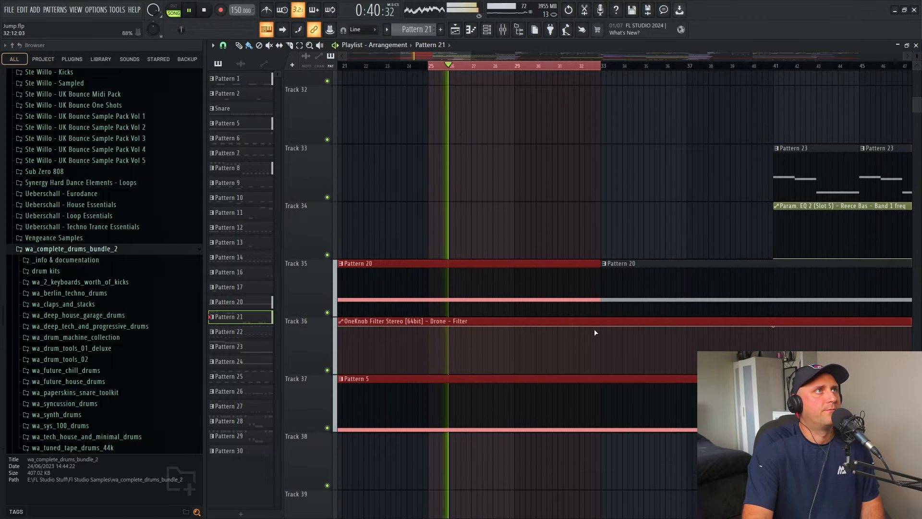
scroll(624, 236, up, 1)
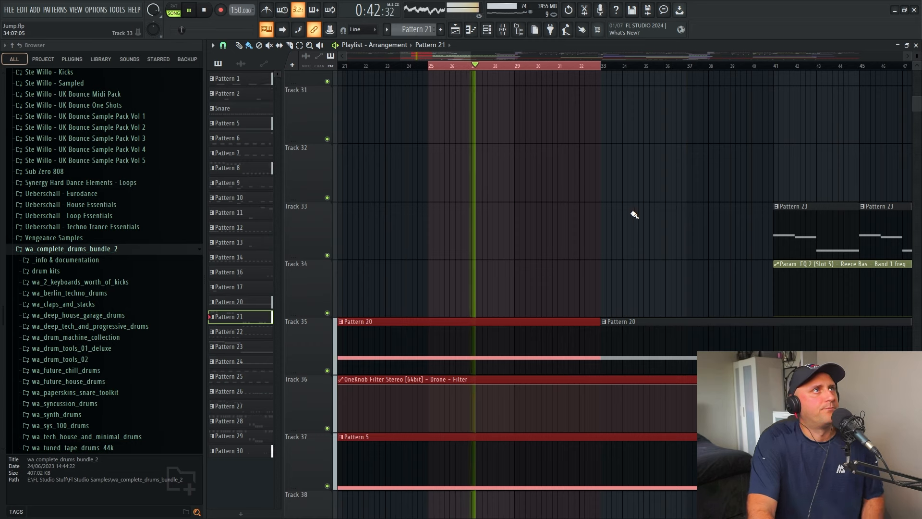
scroll(592, 269, up, 2)
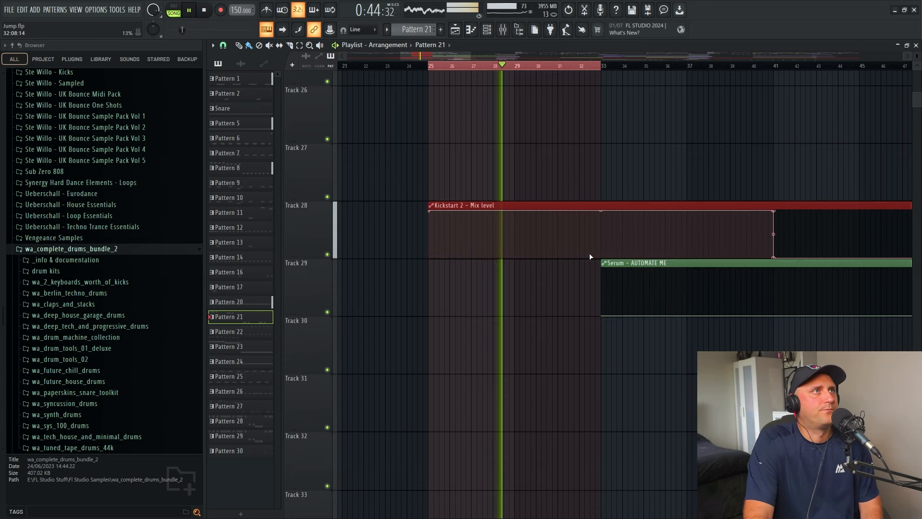
scroll(595, 305, up, 8)
scroll(555, 363, up, 7)
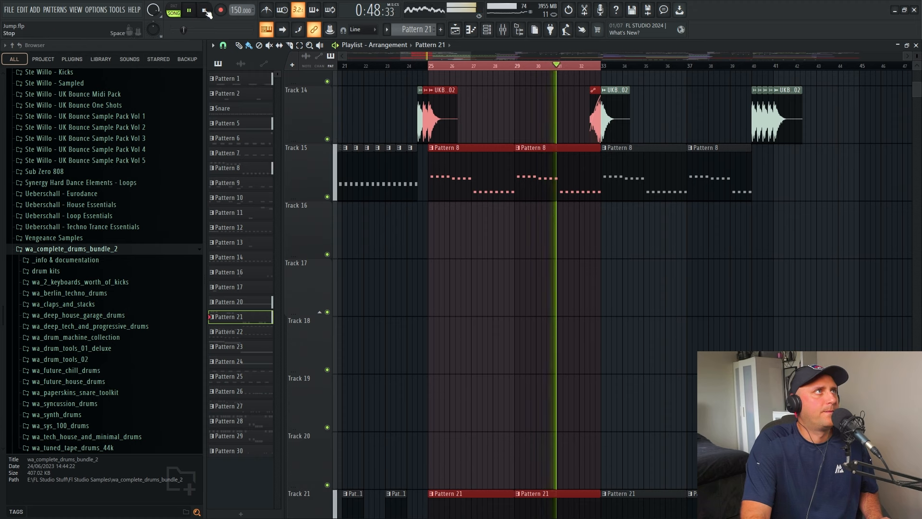
key(space)
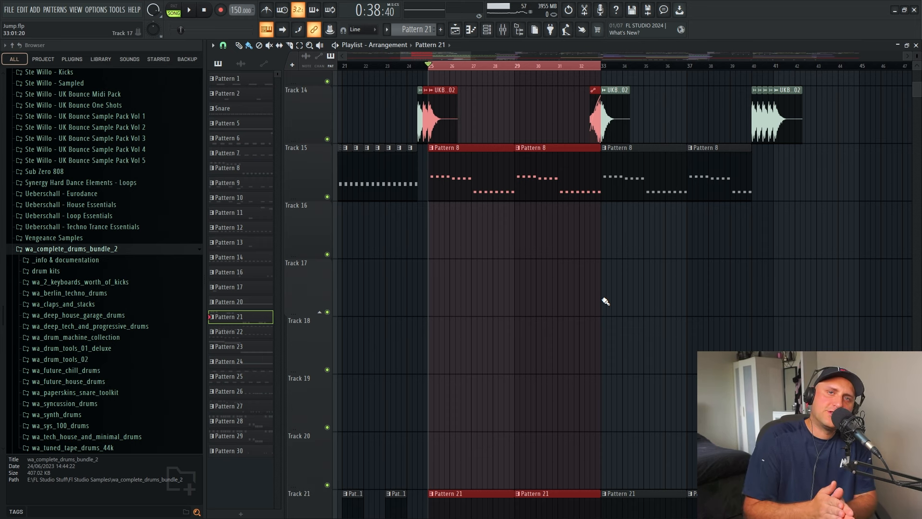
Solo Track 23, then unmute Tracks 21 and 22 to isolate the chord stabs with their EchoBoy automation
scroll(606, 301, up, 6)
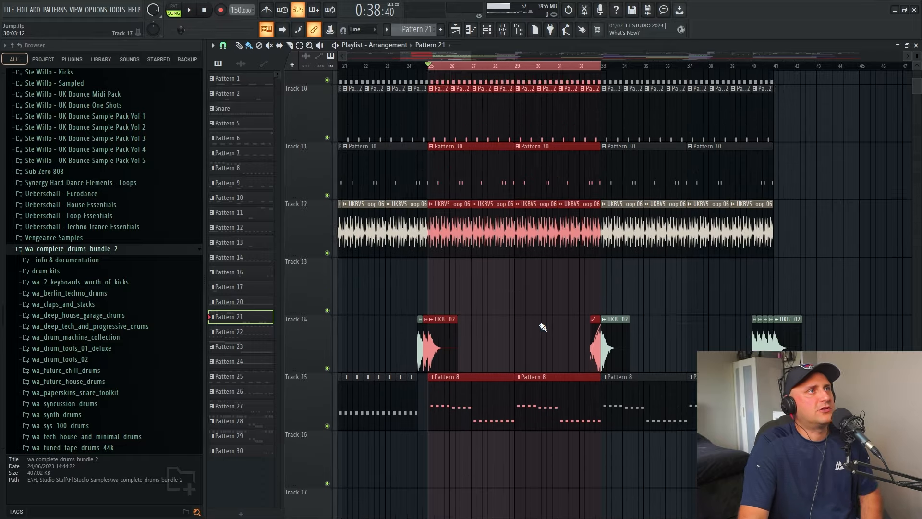
right_click(327, 370)
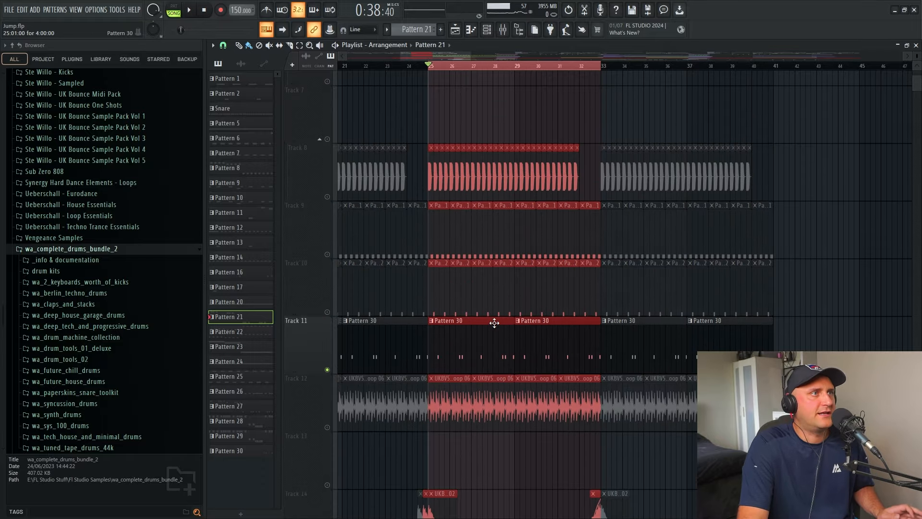
scroll(481, 288, down, 4)
scroll(430, 137, down, 9)
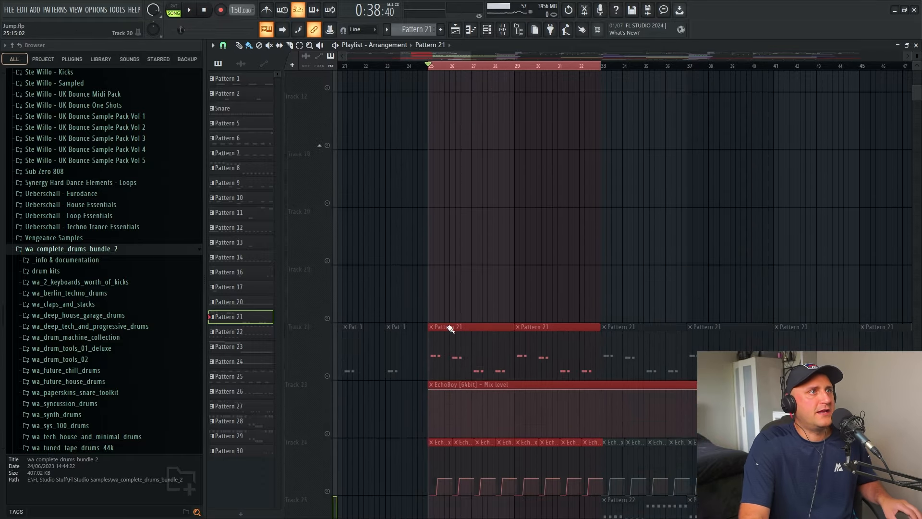
right_click(327, 254)
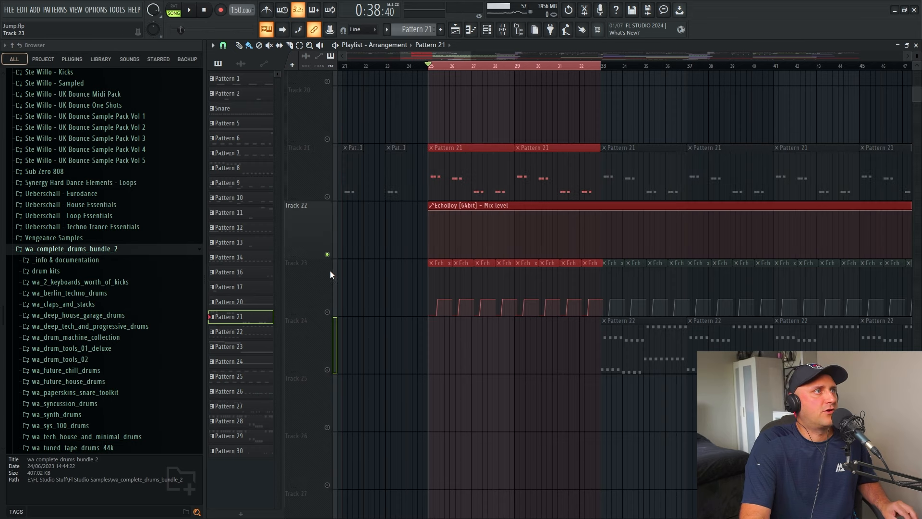
right_click(328, 312)
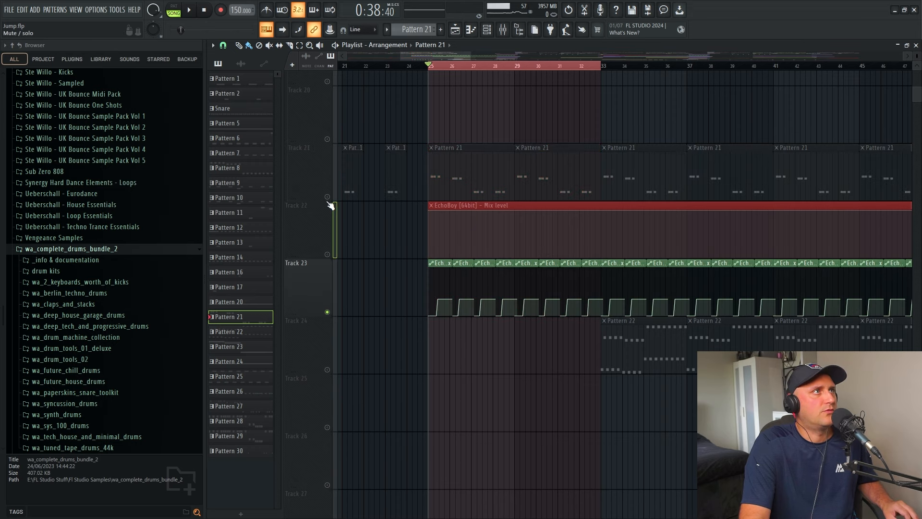
click(327, 197)
click(328, 254)
Select bars 25 to 29 and play the isolated chord stabs on Tracks 21 to 23
scroll(403, 306, up, 11)
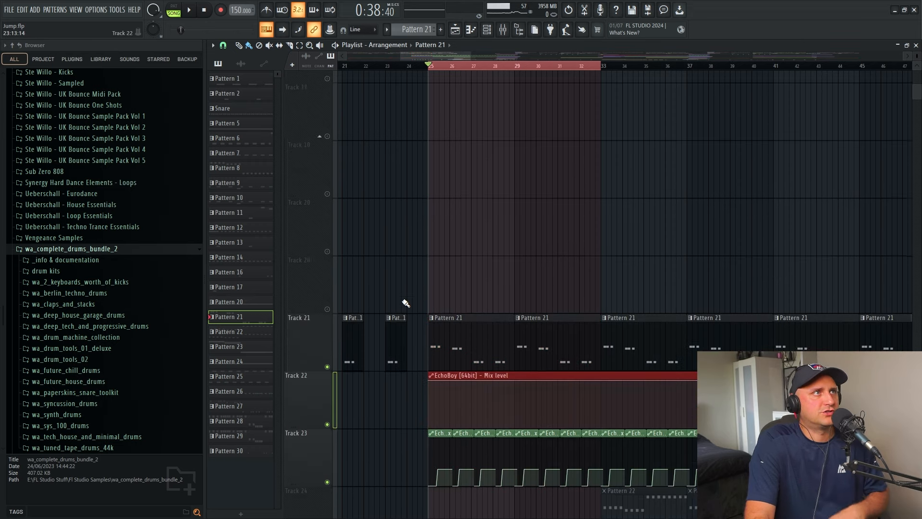
click(327, 255)
scroll(435, 358, down, 9)
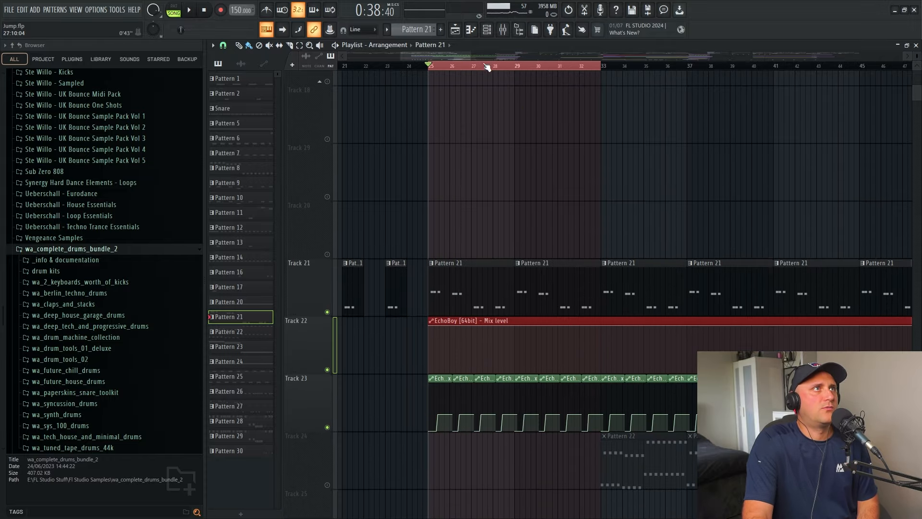
mouse_move(469, 57)
mouse_down()
mouse_move(404, 56)
mouse_move(755, 98)
mouse_up()
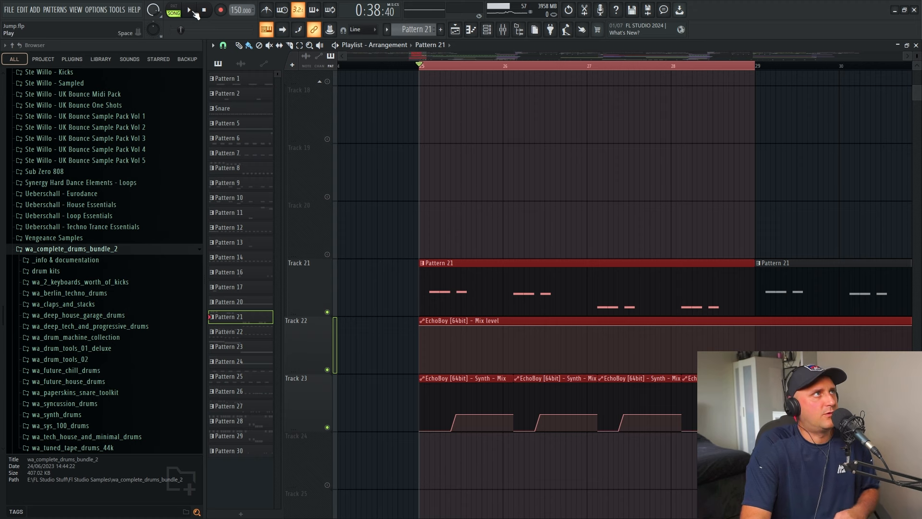
key(space)
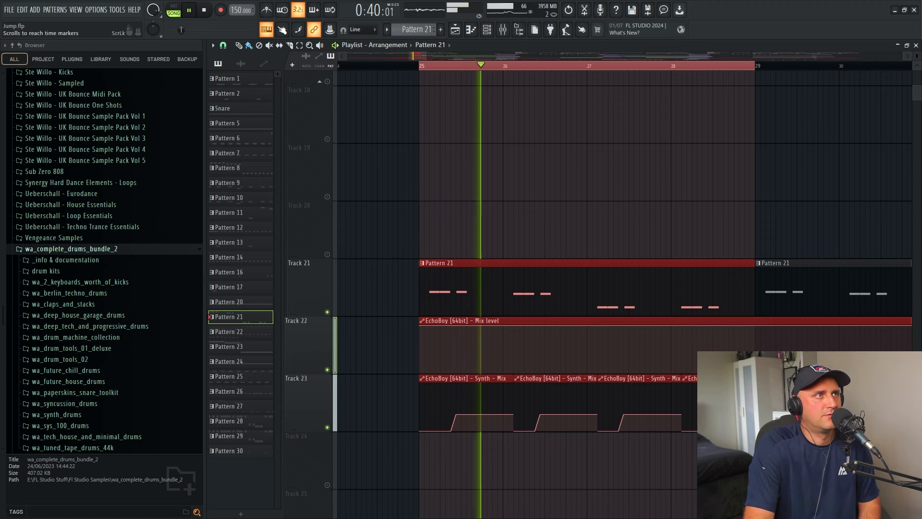
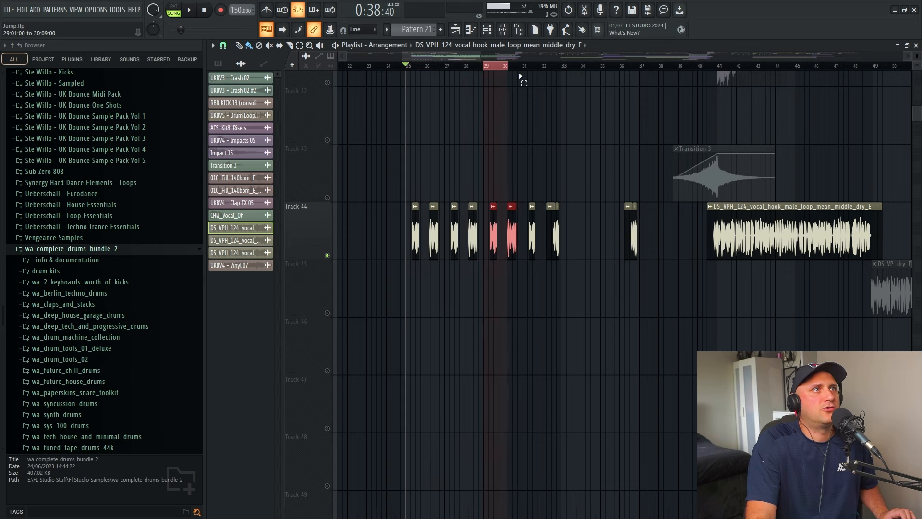
Play Track 44's vocal chops from bar 29, unsolo the track to hear the full mix, then stop the song
key(space)
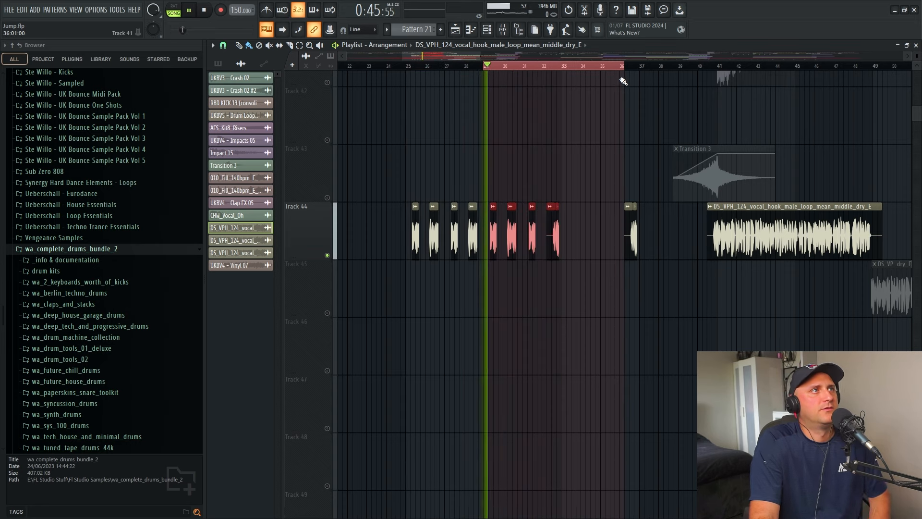
right_click(328, 257)
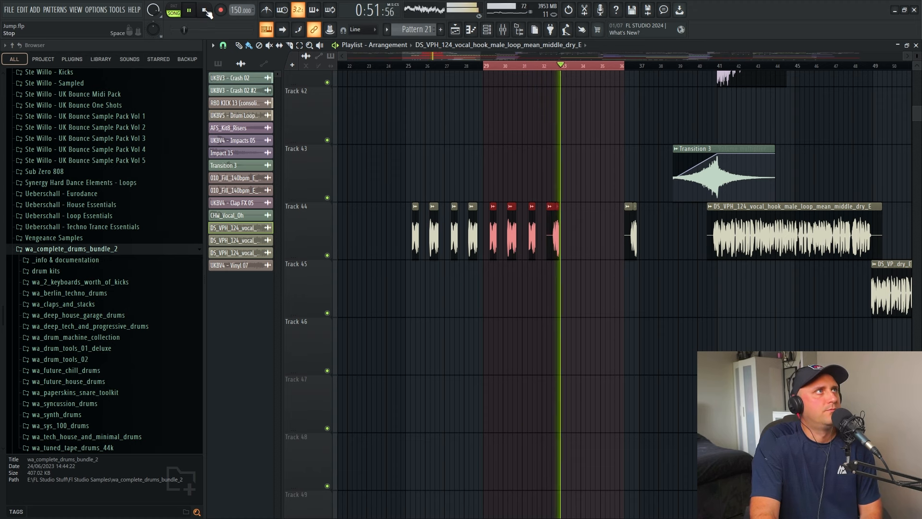
key(space)
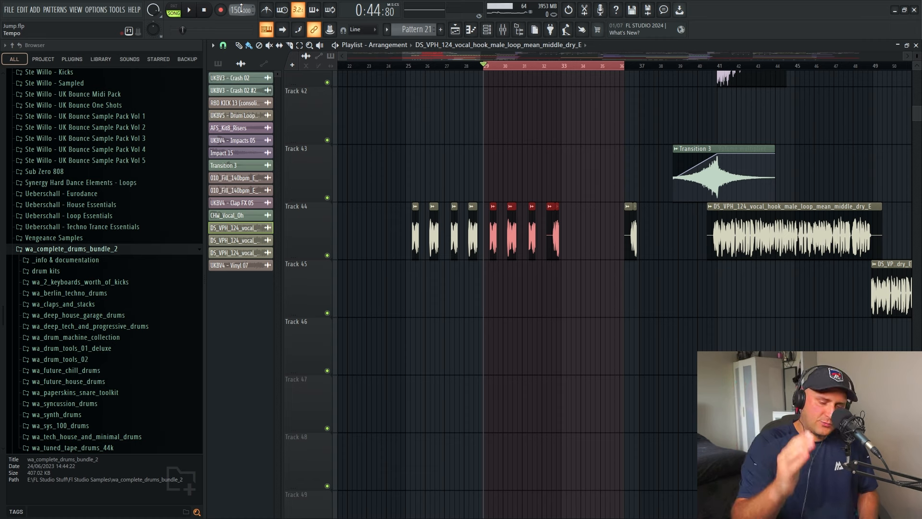
Open the channel settings of Track 44's vocal hook clip and show its mixer track, Vocal
scroll(488, 233, up, 2)
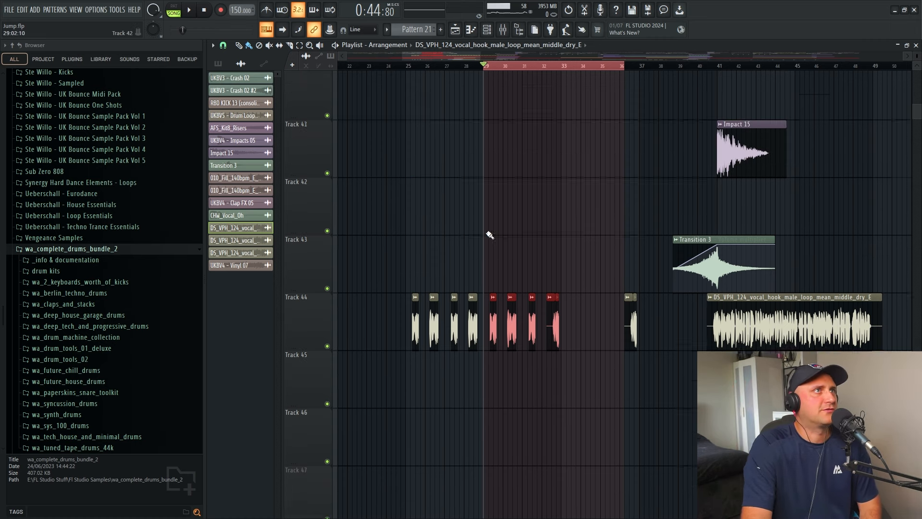
double_click(506, 354)
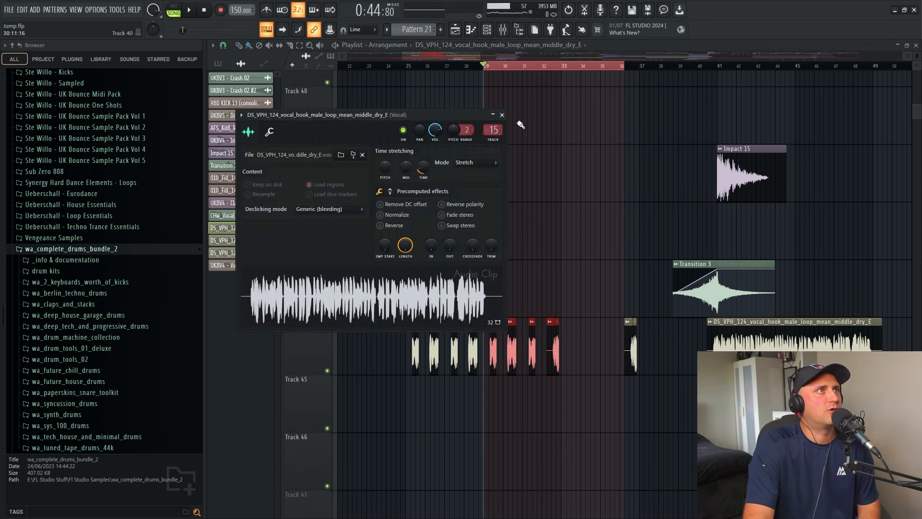
double_click(491, 131)
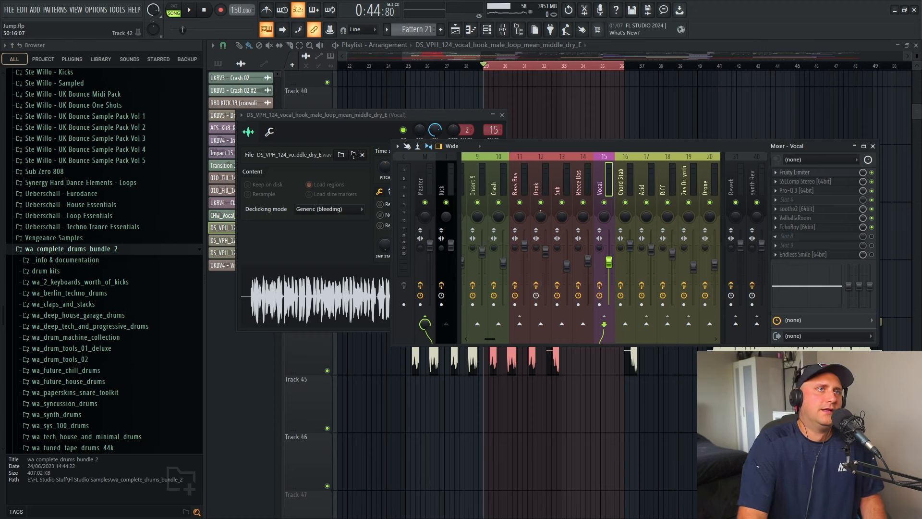
Inspect Fruity Limiter on the Vocal mixer track, close it, and select the Kick track to view its routing
click(807, 172)
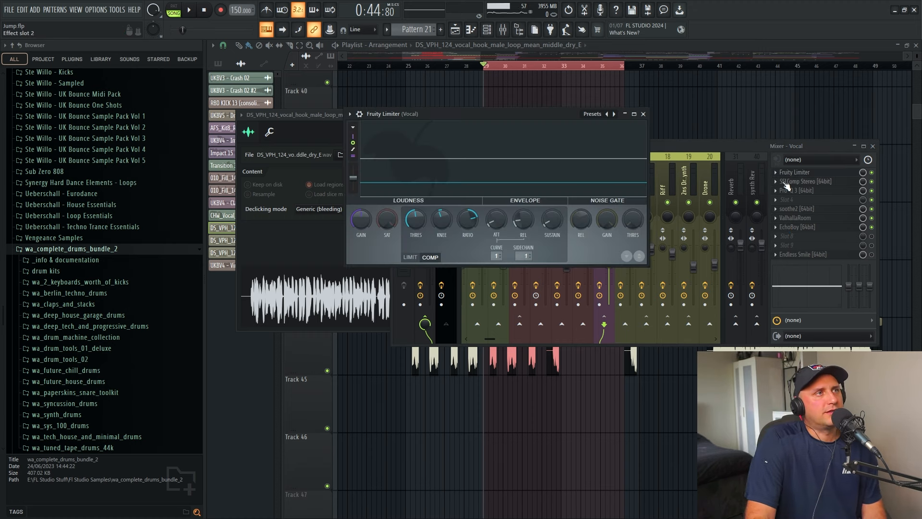
click(643, 113)
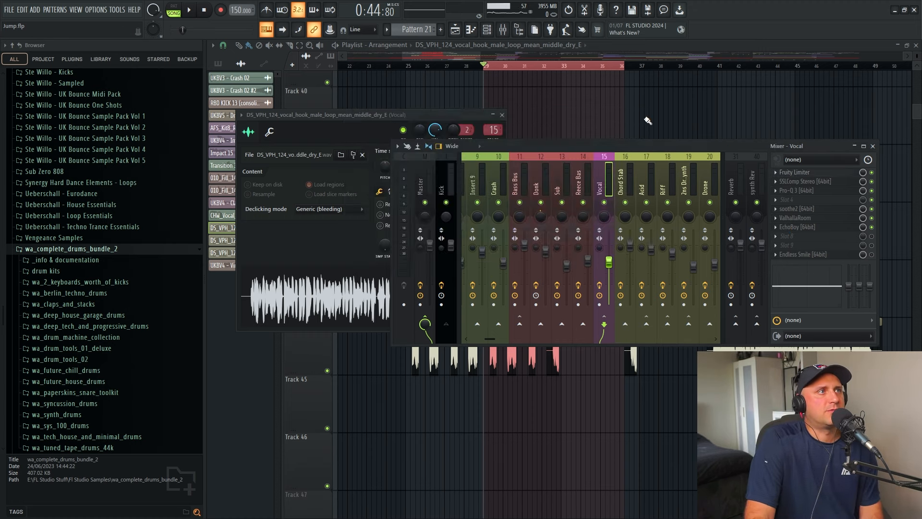
click(445, 188)
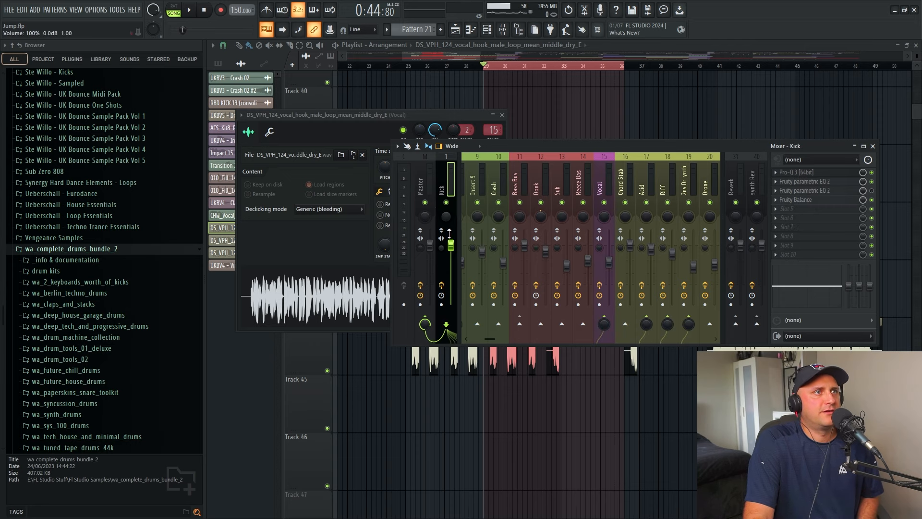
Open Fruity Limiter on the Vocal mixer track and play the song from bar 29 to watch its compression, stopping playback when done
click(598, 175)
click(797, 172)
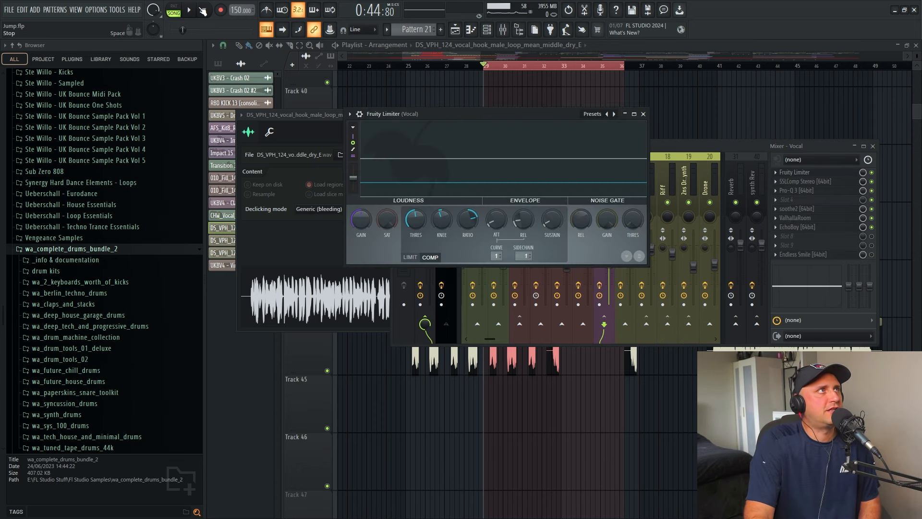
key(space)
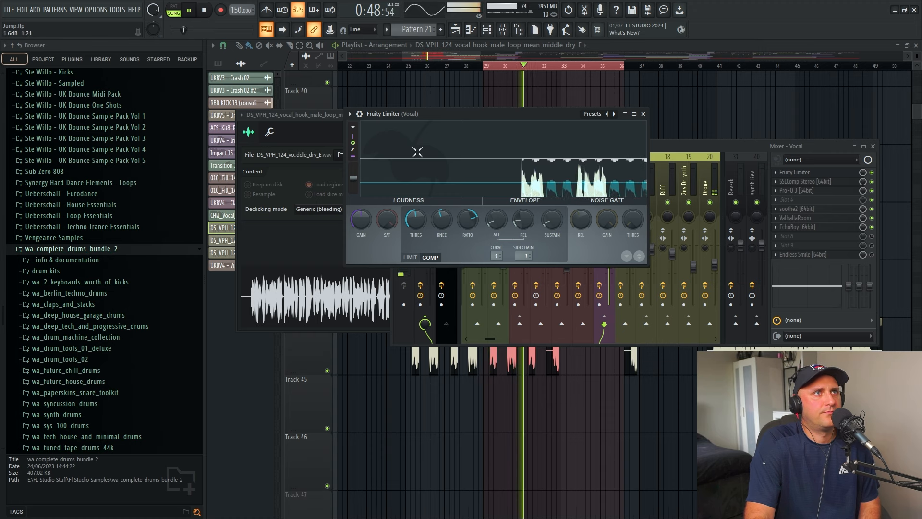
click(205, 10)
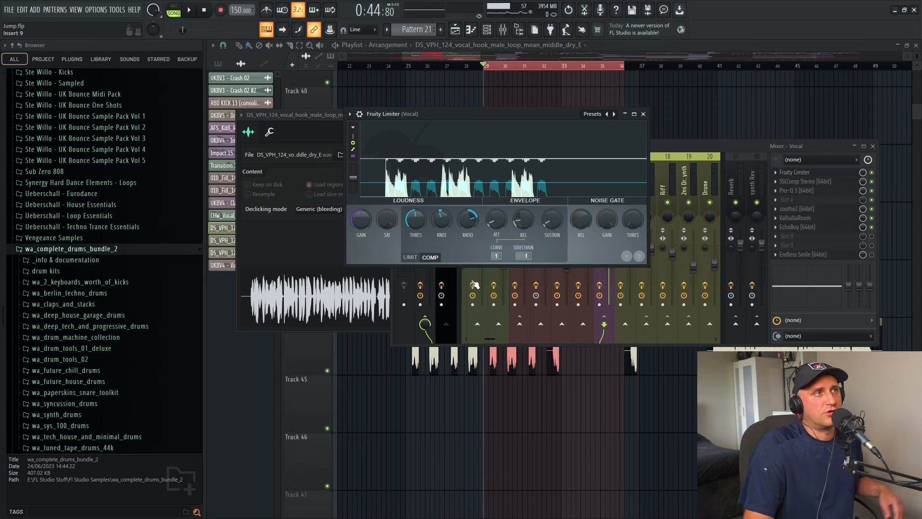
Check the Kick sidechain source and the threshold in the Vocal track's Fruity Limiter, and close the plugin
click(526, 256)
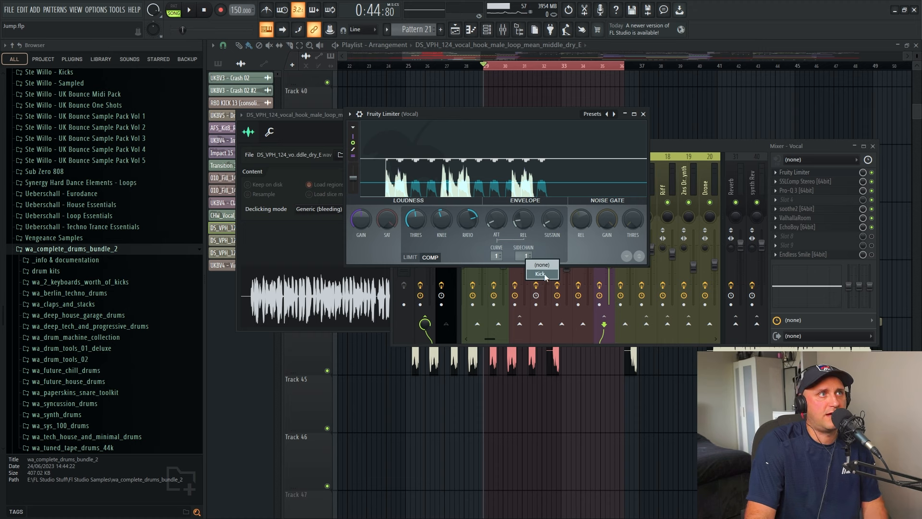
click(541, 274)
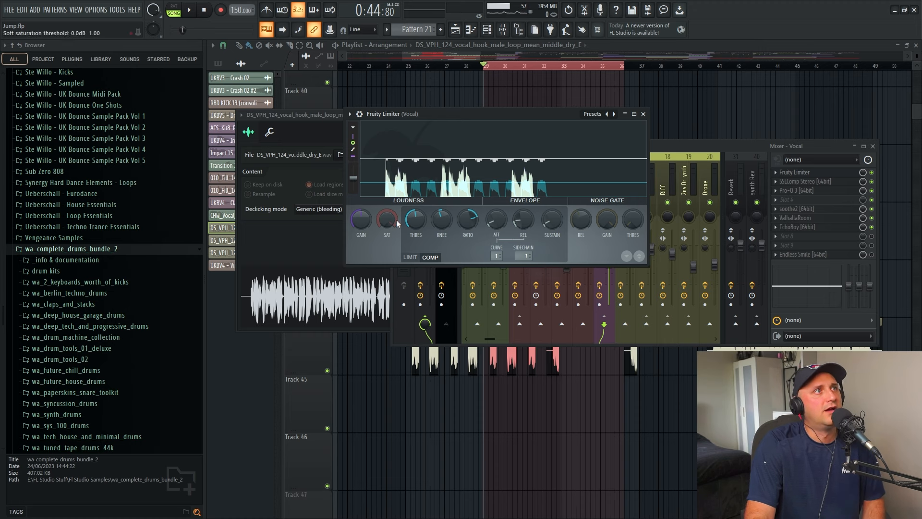
drag(422, 227, 422, 211)
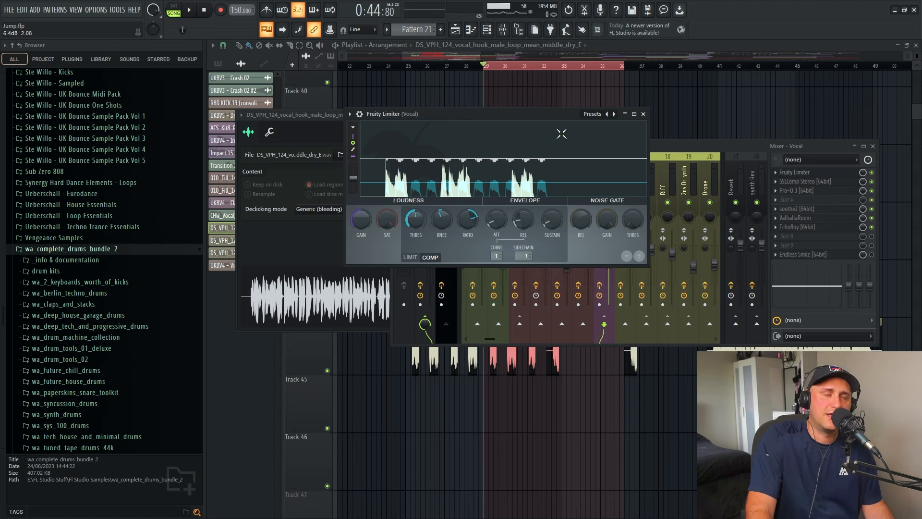
click(643, 114)
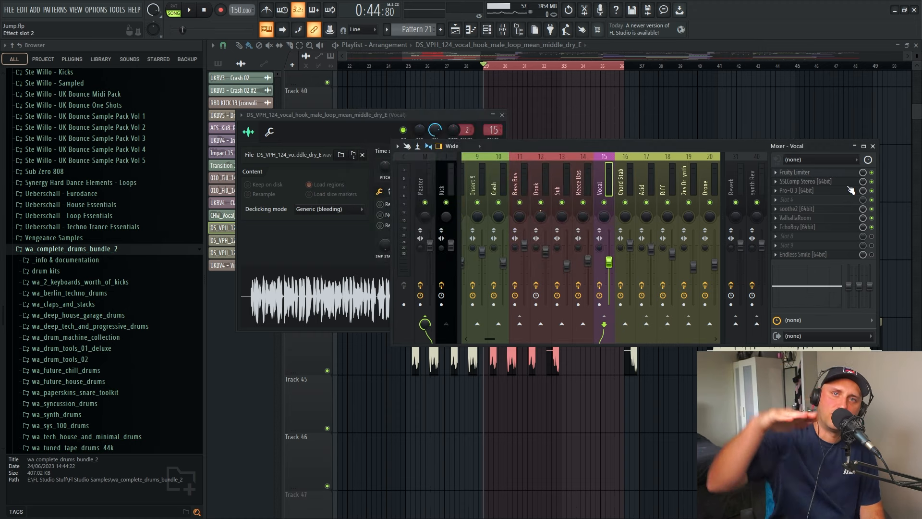
Inspect the SSLComp Stereo compressor and the Pro-Q 3 low-cut curve on the Vocal mixer track, closing each plugin
click(817, 185)
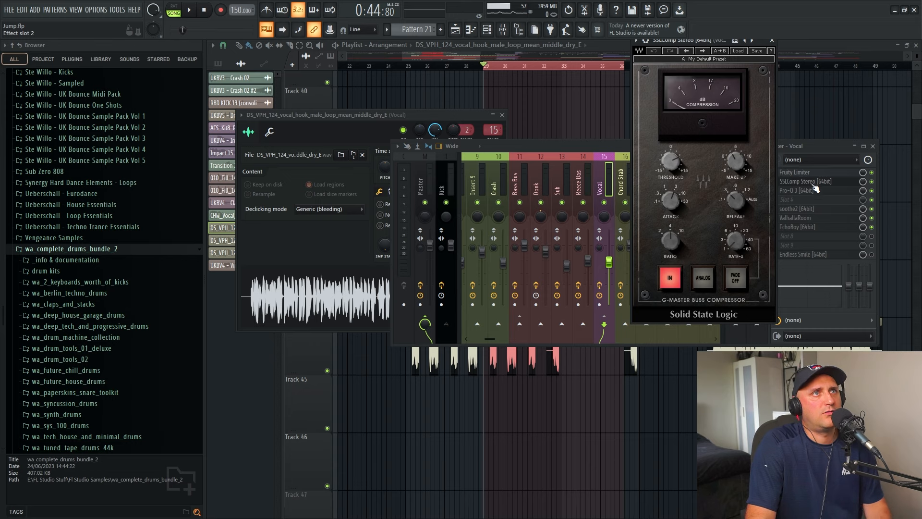
click(772, 40)
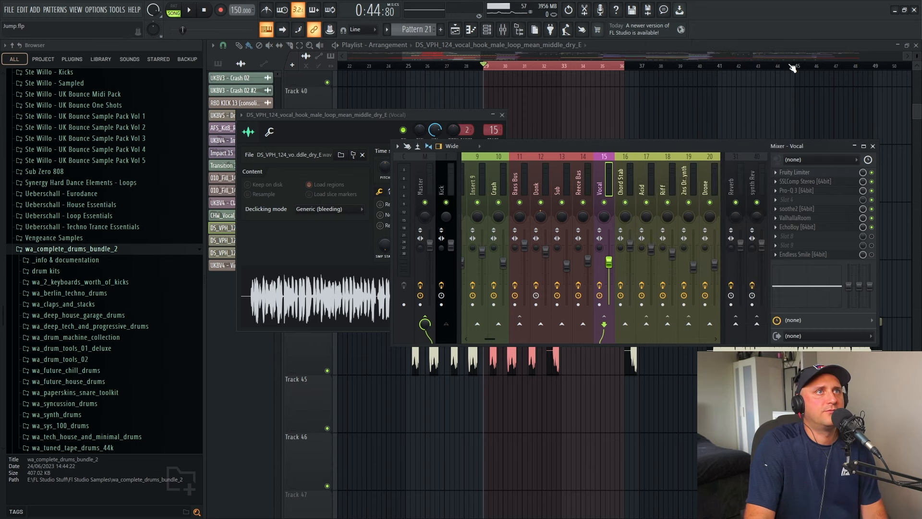
click(804, 192)
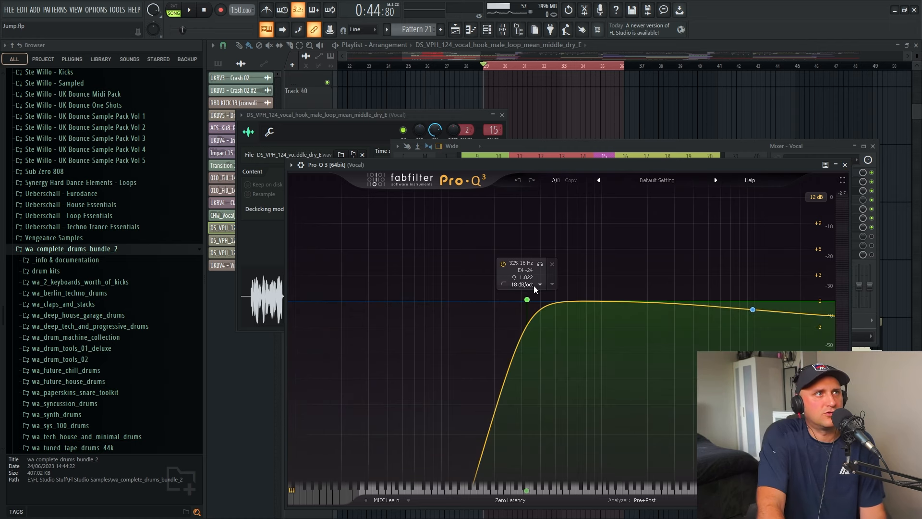
click(845, 165)
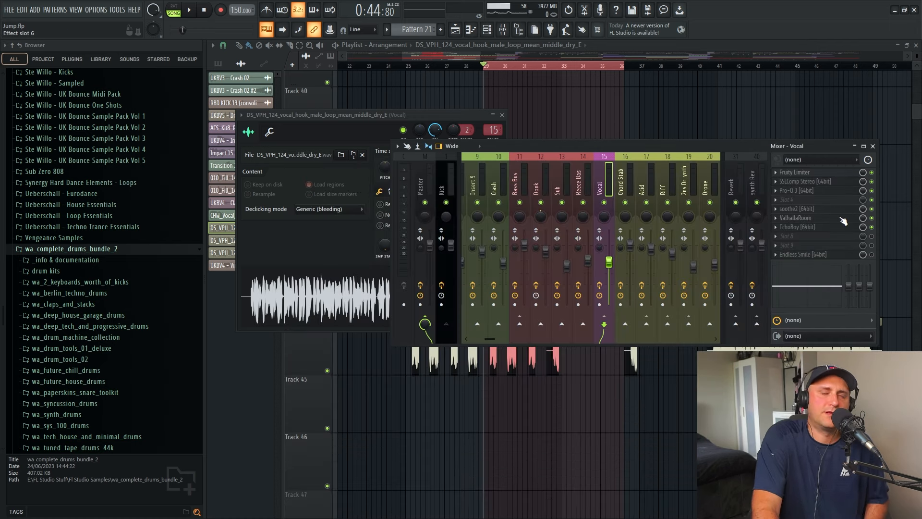
Inspect the soothe2, ValhallaRoom and EchoBoy settings on the Vocal mixer track, closing each plugin
click(807, 209)
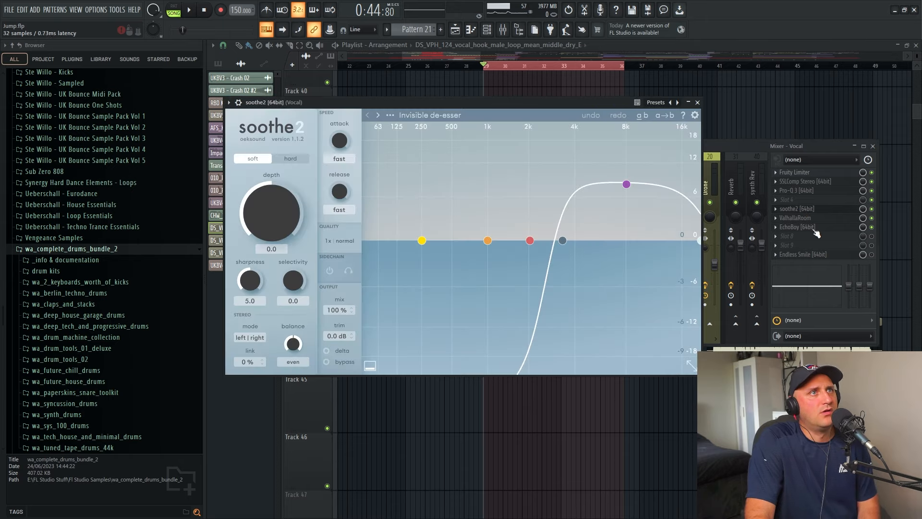
click(697, 102)
click(798, 217)
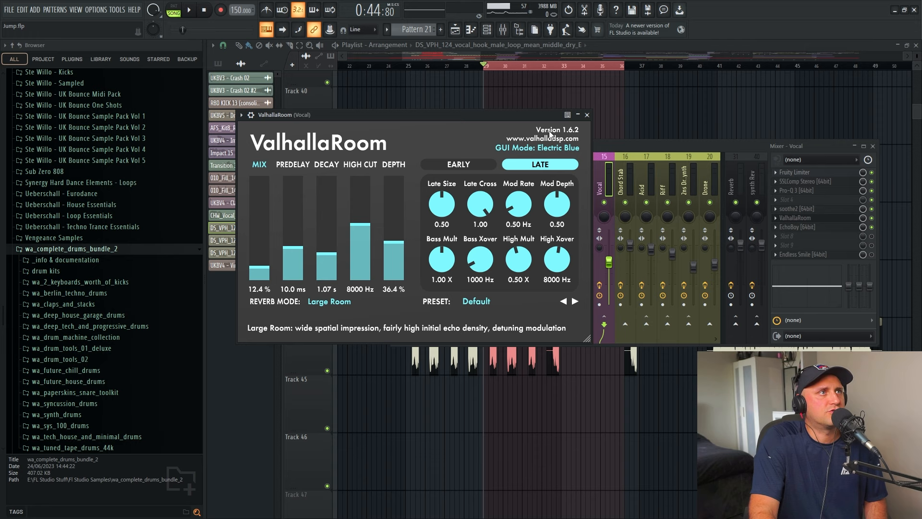
click(587, 115)
click(798, 227)
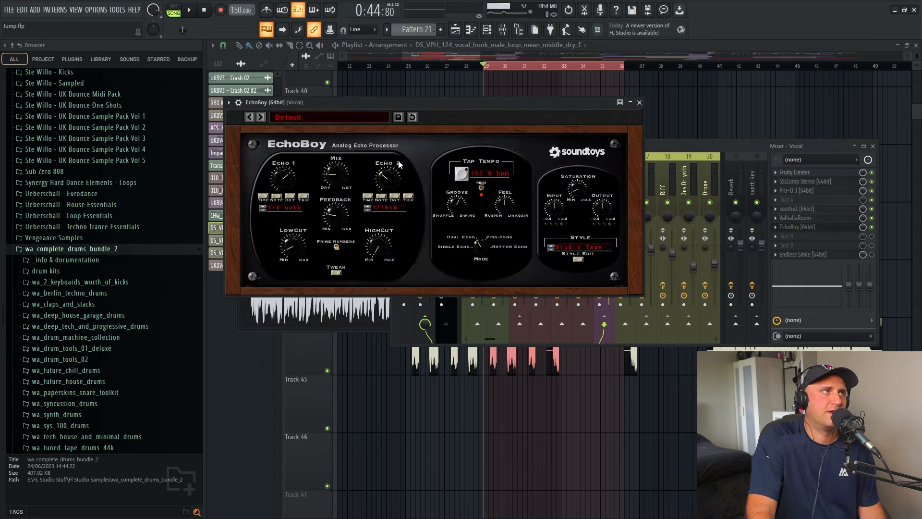
click(641, 105)
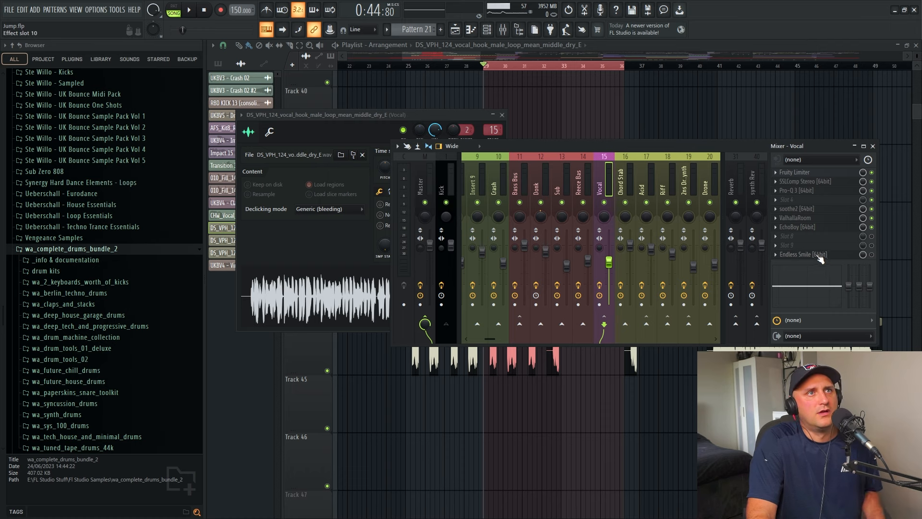
Close the mixer and the vocal clip's channel settings, and play the full mix from bar 29 before stopping it
click(873, 146)
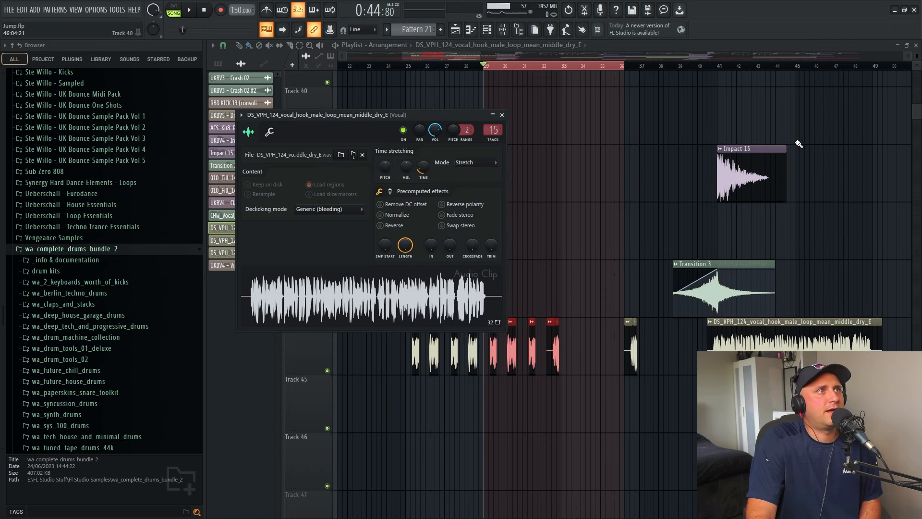
click(500, 116)
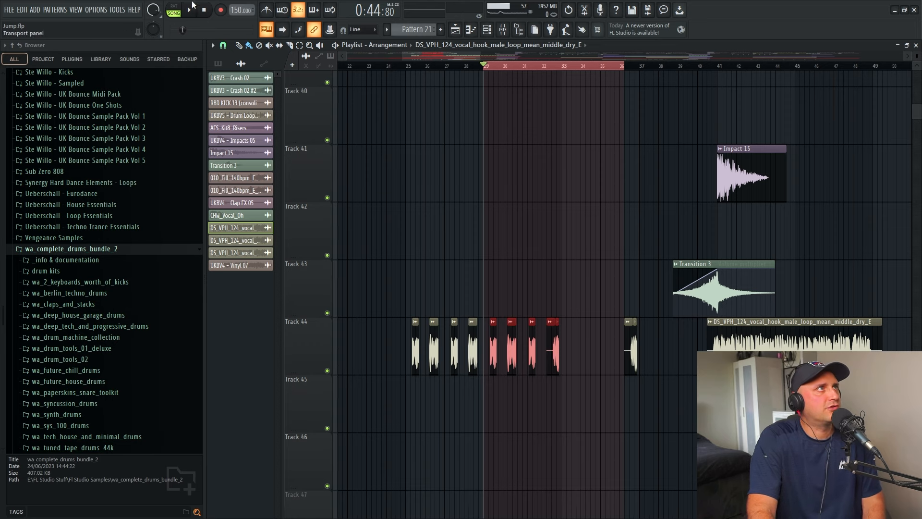
key(space)
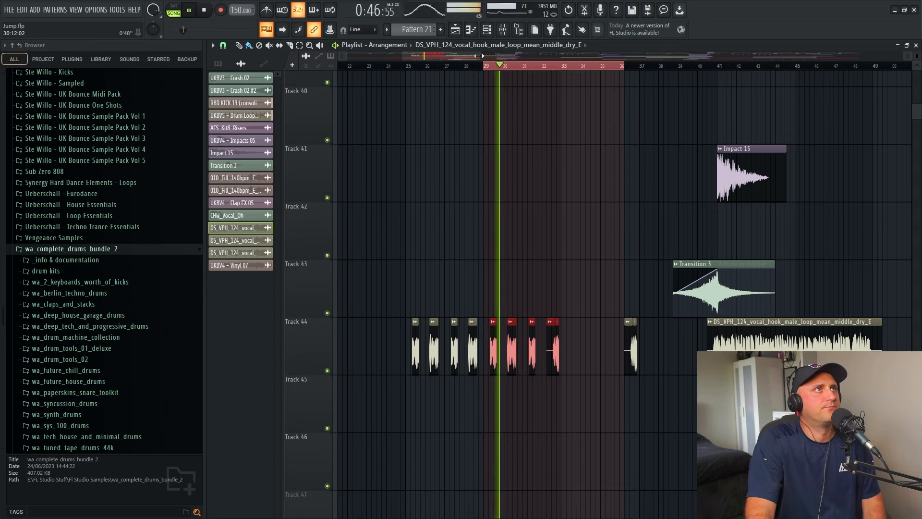
scroll(522, 66, down, 3)
scroll(544, 362, up, 5)
scroll(543, 362, up, 1)
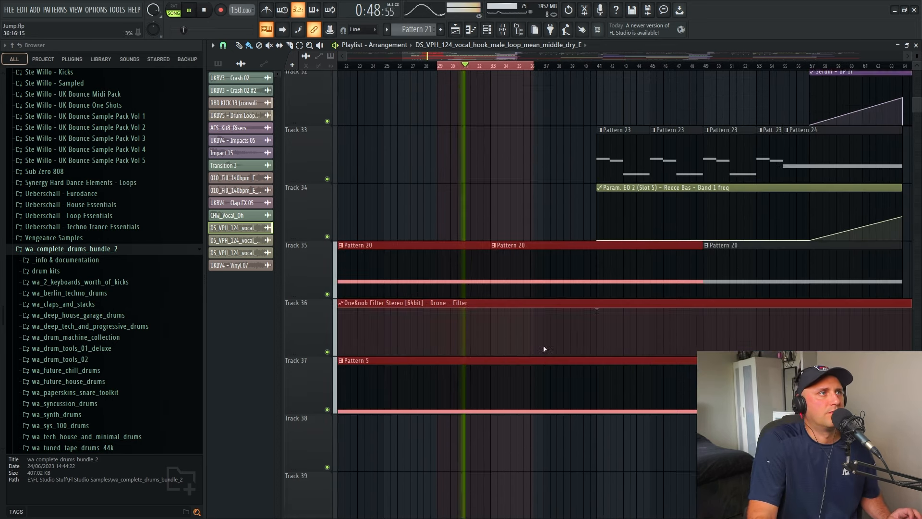
key(space)
Select bars 33 to 41 in the playlist and play the section where Track 24's Pattern 22 enters, stopping playback when done
scroll(533, 173, up, 10)
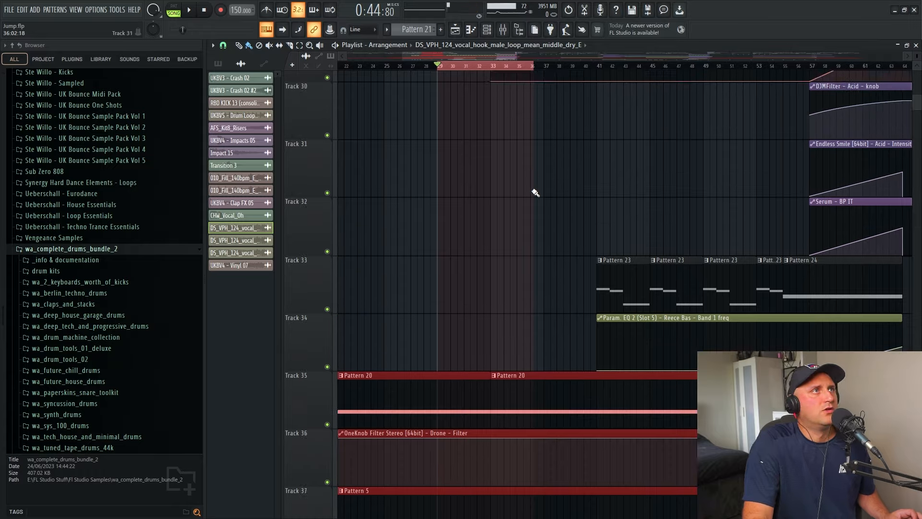
scroll(513, 66, down, 2)
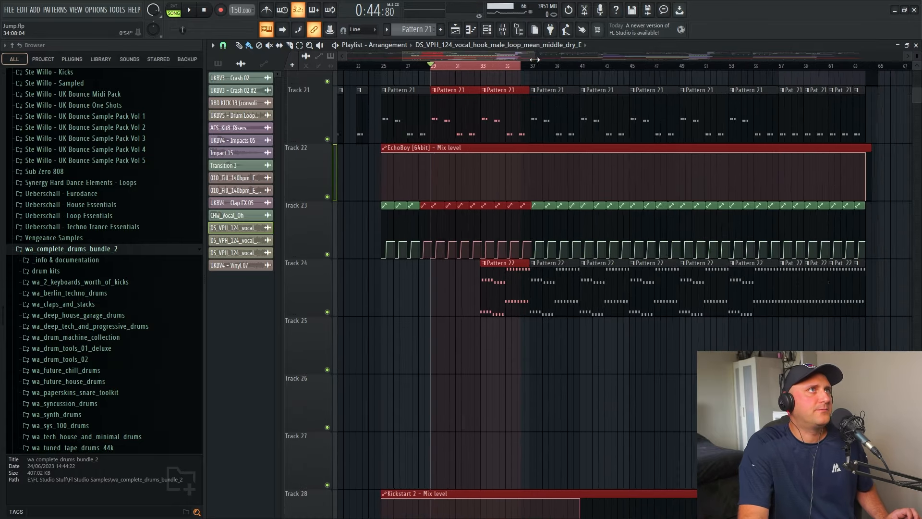
drag(458, 72, 529, 79)
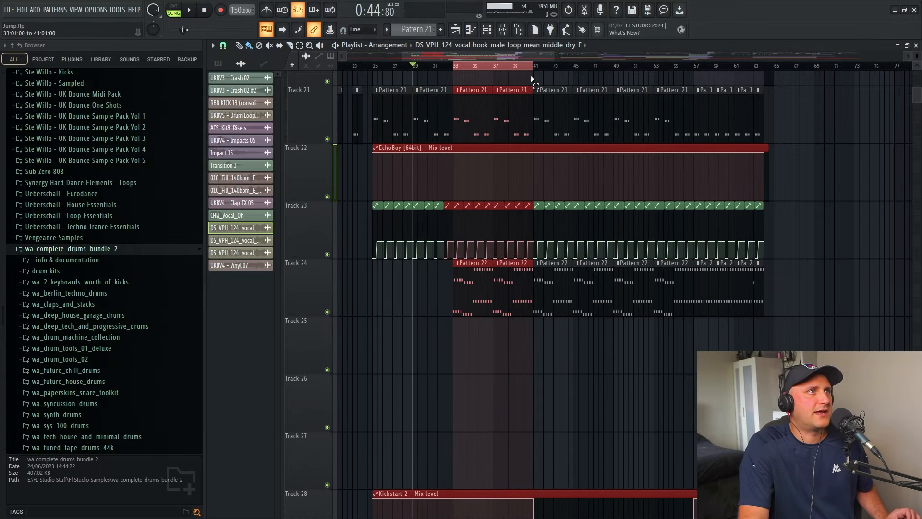
key(space)
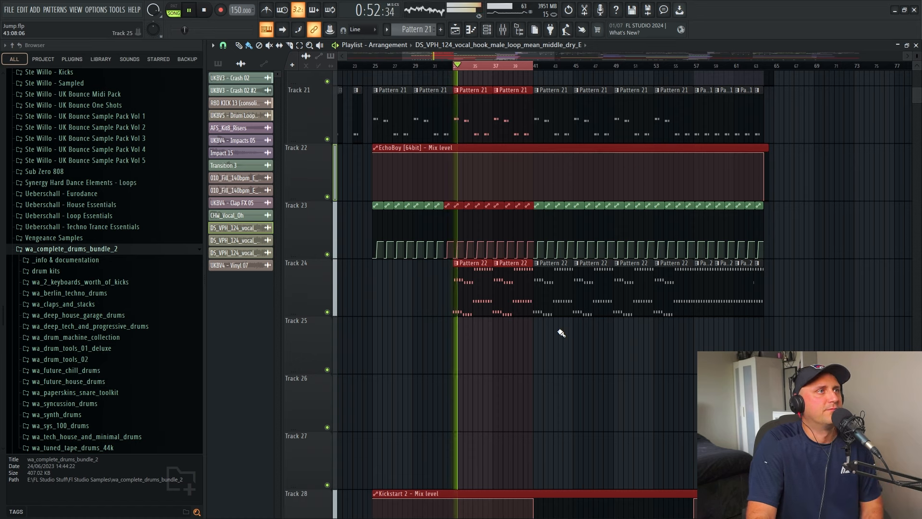
scroll(553, 341, down, 1)
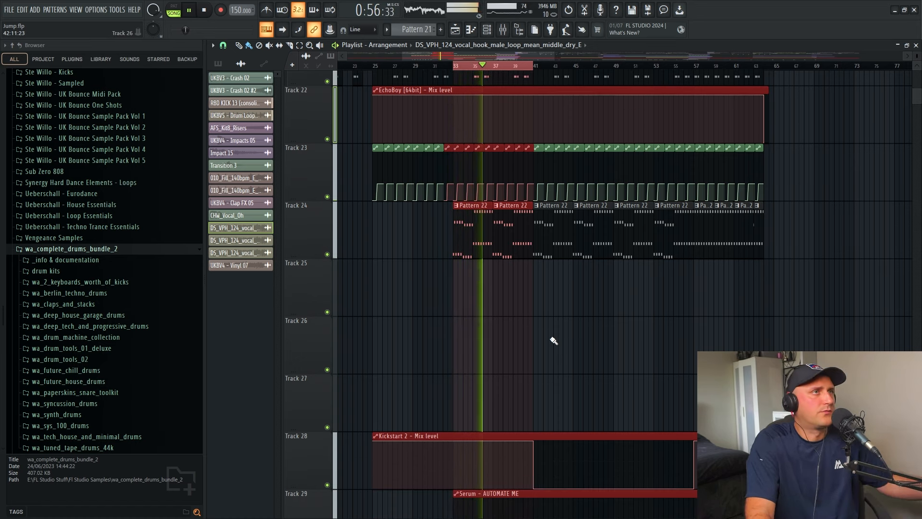
click(206, 12)
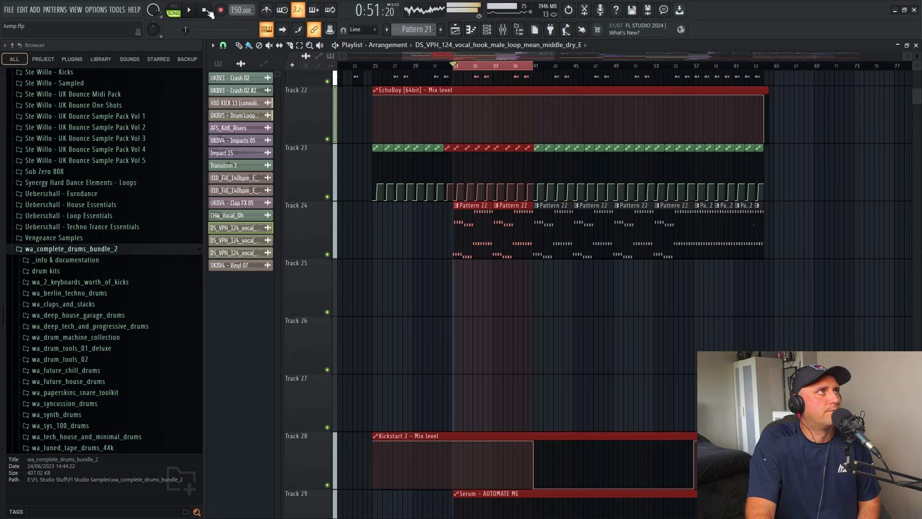
Open Track 24's Pattern 22 in the Serum piano roll and examine its full run of notes from bar 1
double_click(484, 224)
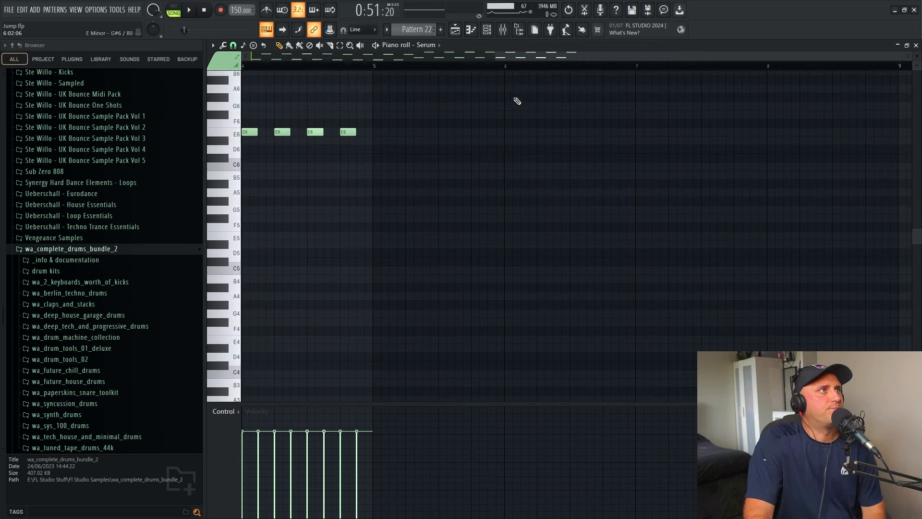
drag(521, 57, 144, 36)
scroll(568, 368, up, 3)
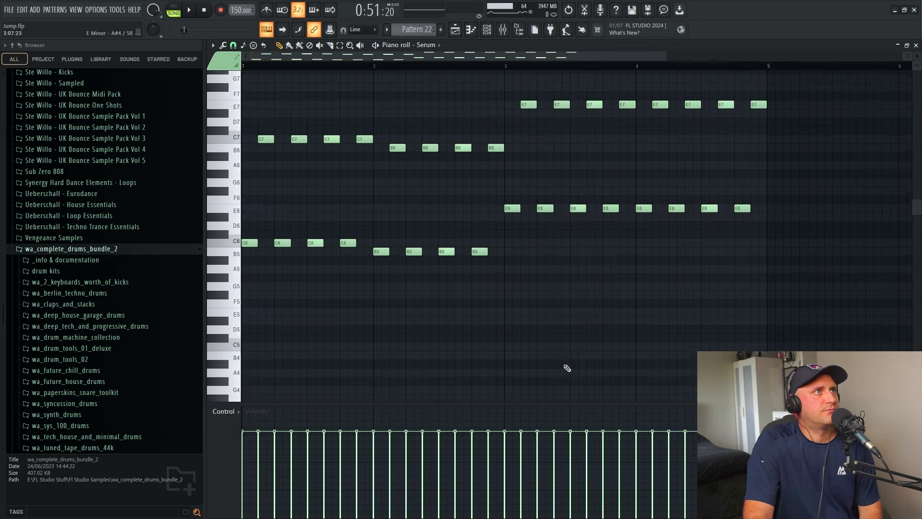
scroll(567, 368, up, 2)
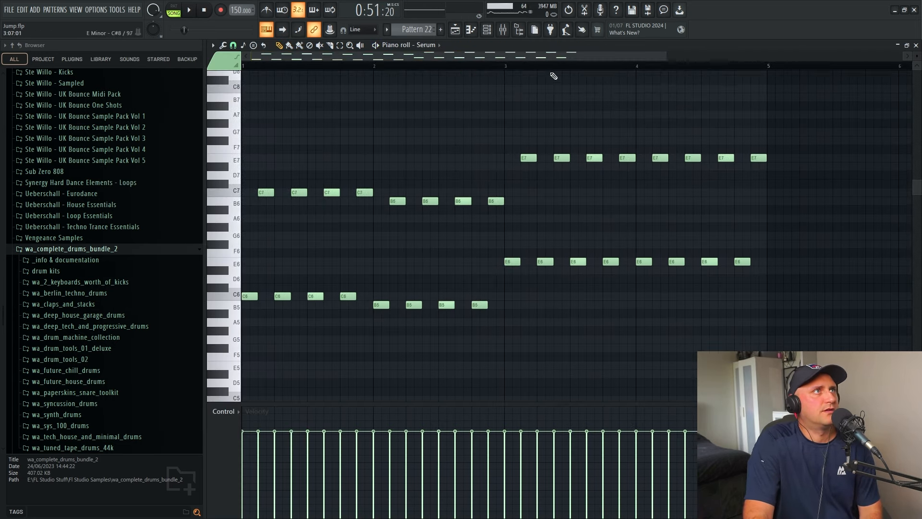
Open the Serum instrument on the Acid channel and look up its preset's pack, EvoSounds Deceiver 5, among the other preset folders
click(495, 27)
click(675, 357)
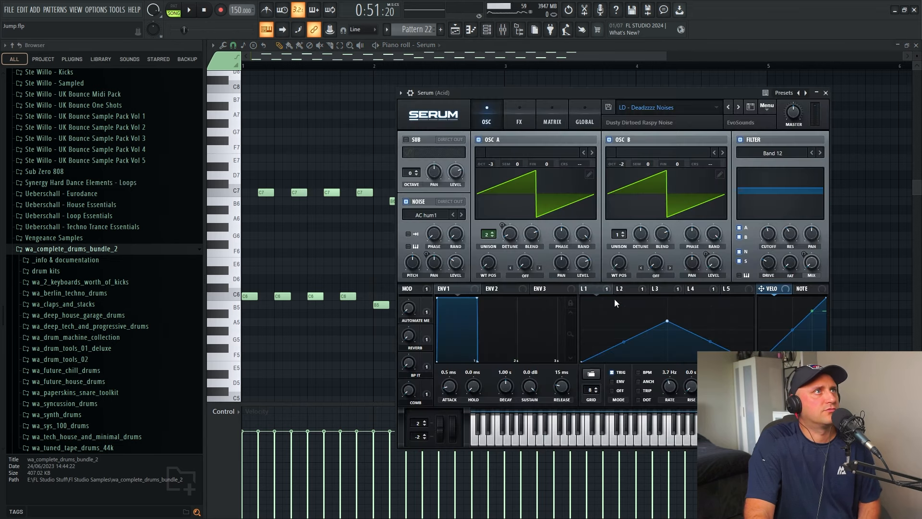
click(670, 106)
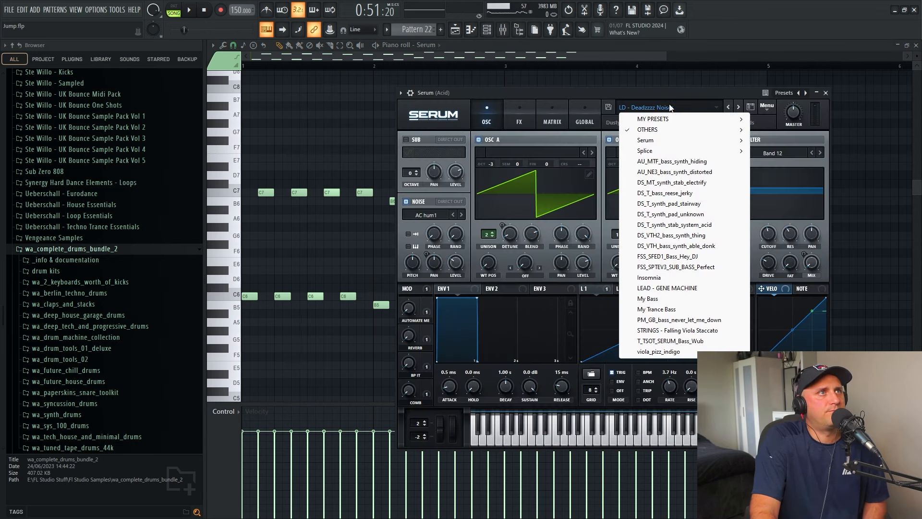
mouse_move(653, 130)
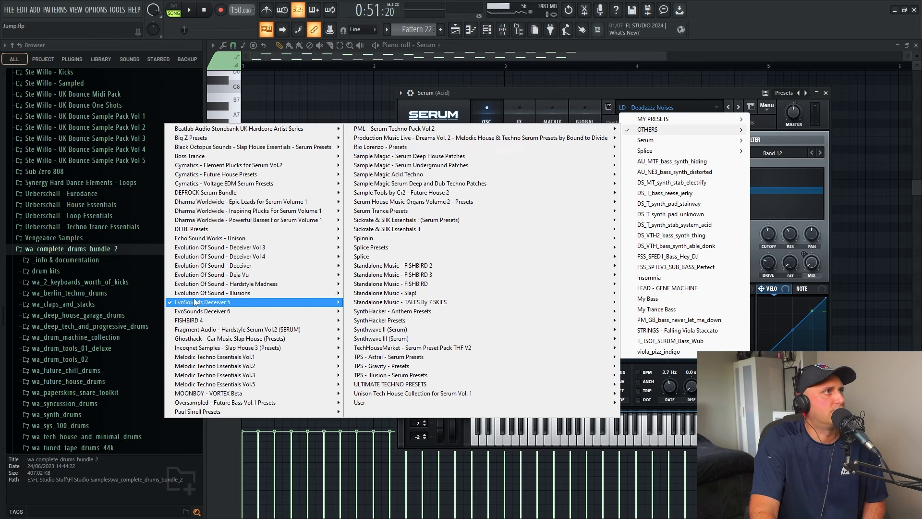
click(636, 94)
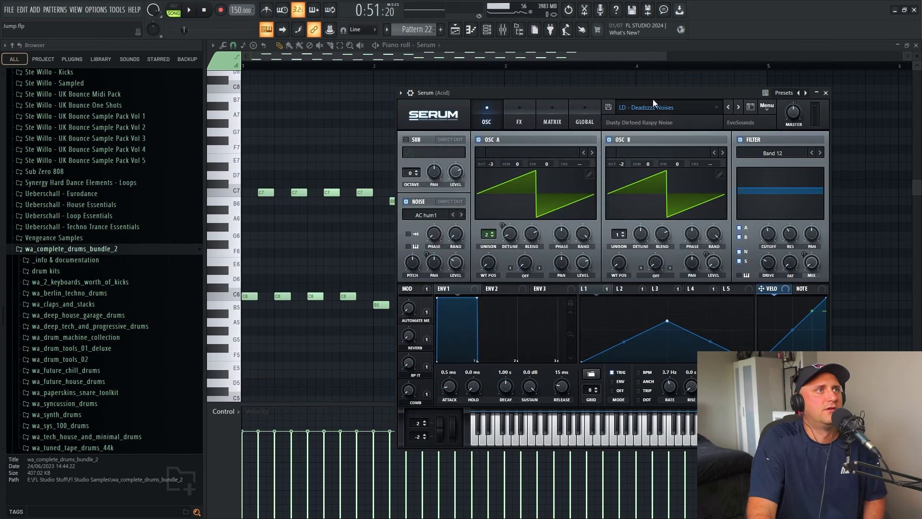
Switch playback to pattern mode and audition Pattern 22 with Serum's window closed, then stop
click(174, 10)
click(191, 10)
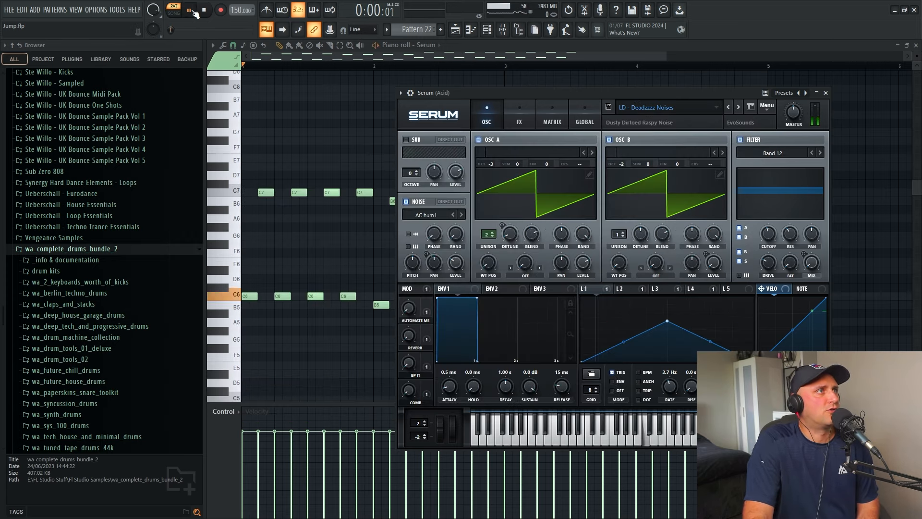
click(397, 59)
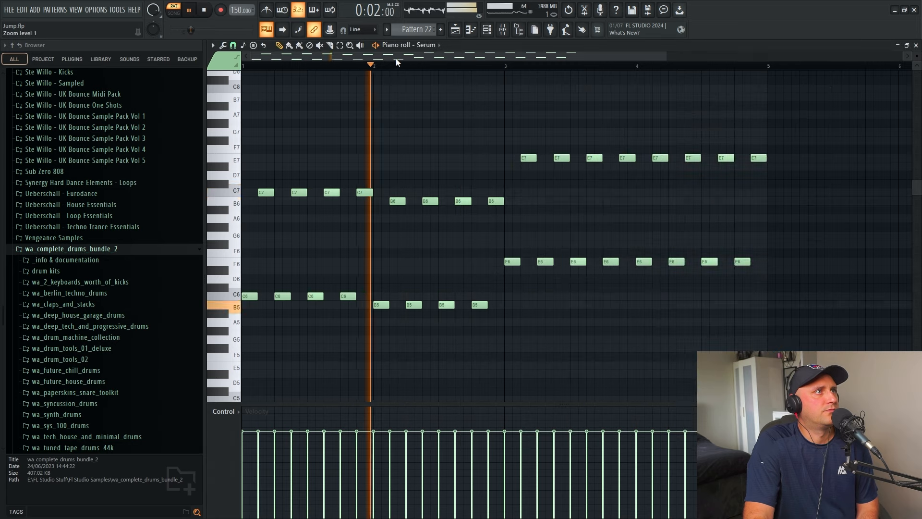
click(204, 10)
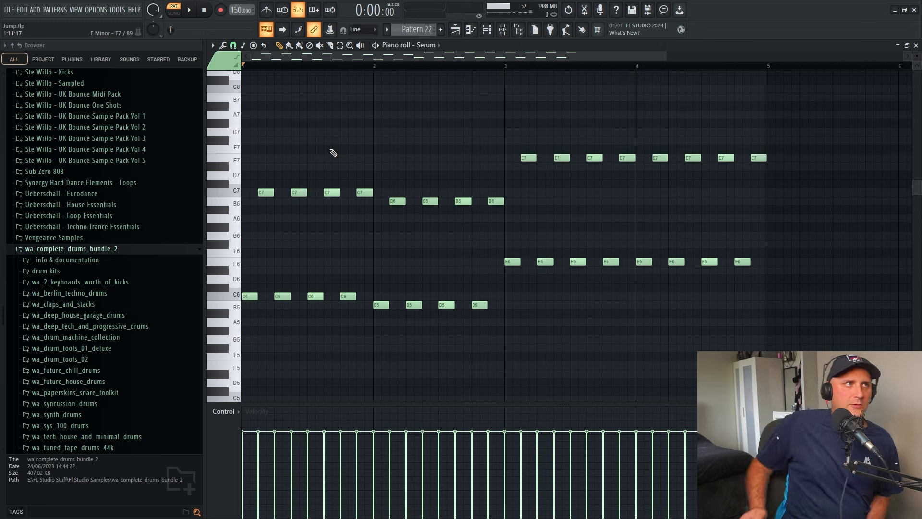
Examine the note range of the Serum pattern in the piano roll, then play it briefly and pause
scroll(248, 323, down, 3)
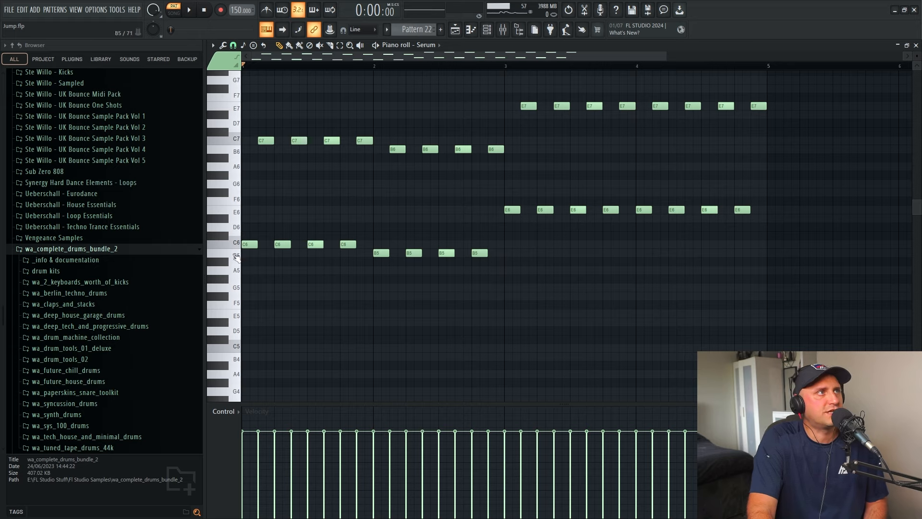
scroll(351, 387, up, 2)
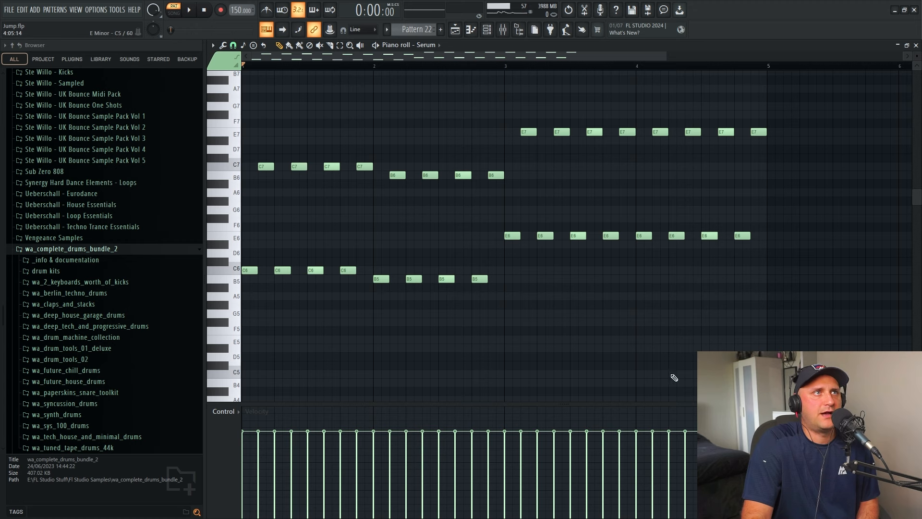
click(190, 11)
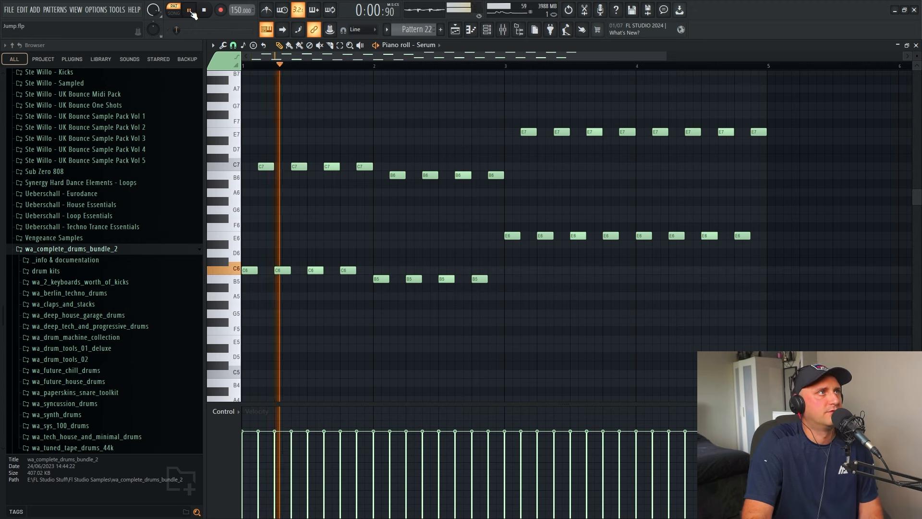
click(191, 11)
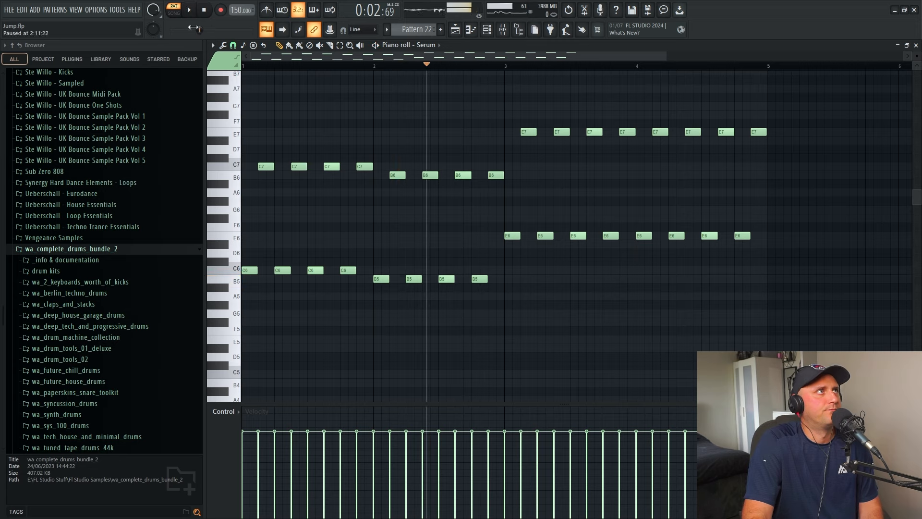
Show the Serum channel's Acid mixer track and inspect its Pro-Q 3 and OTT settings
click(487, 29)
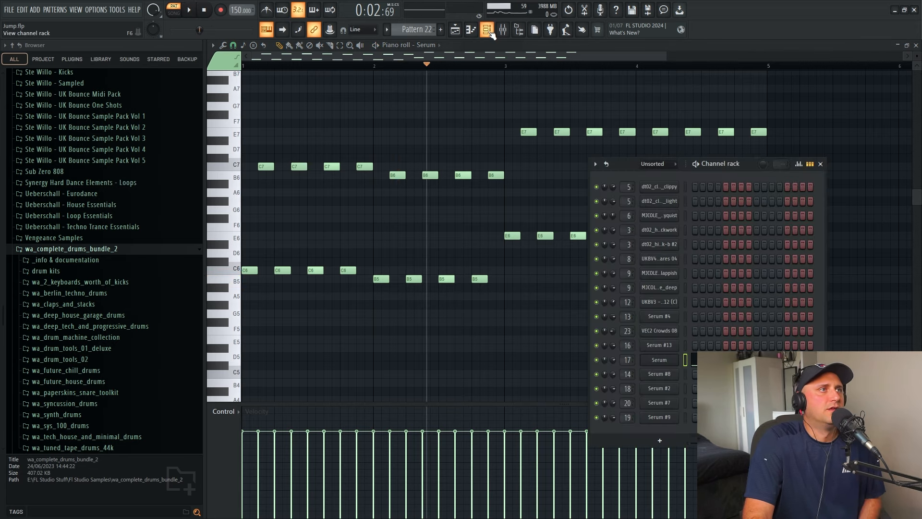
double_click(627, 359)
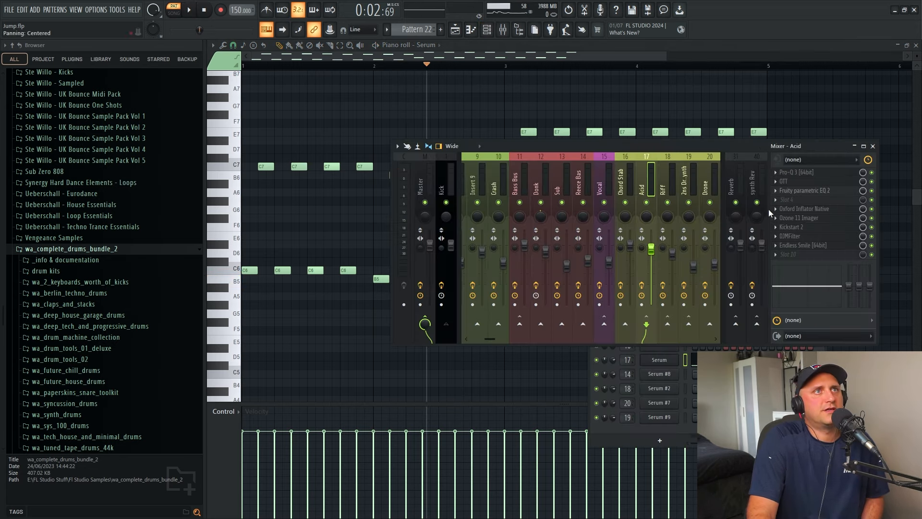
click(807, 175)
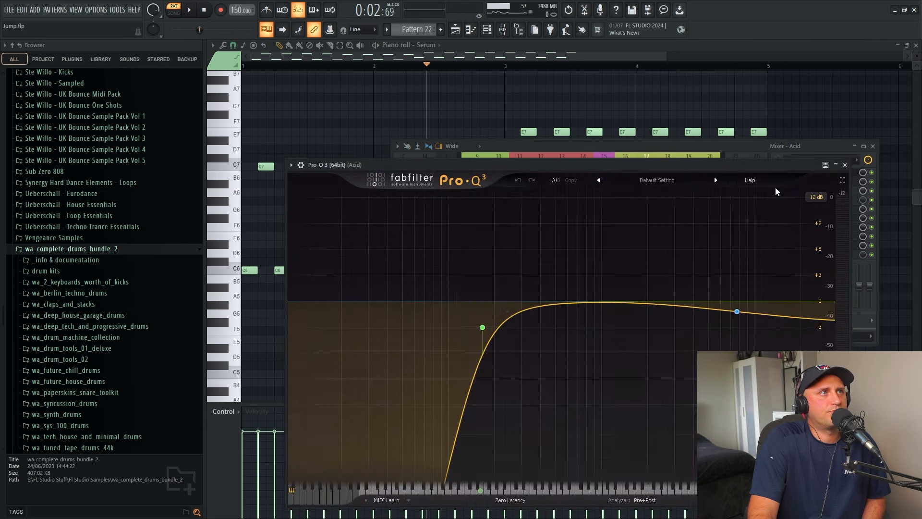
click(845, 165)
click(807, 181)
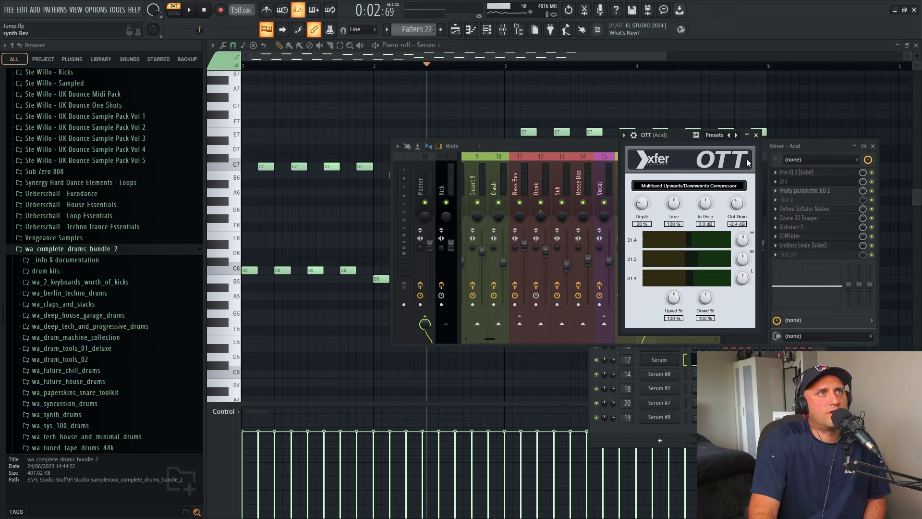
click(757, 136)
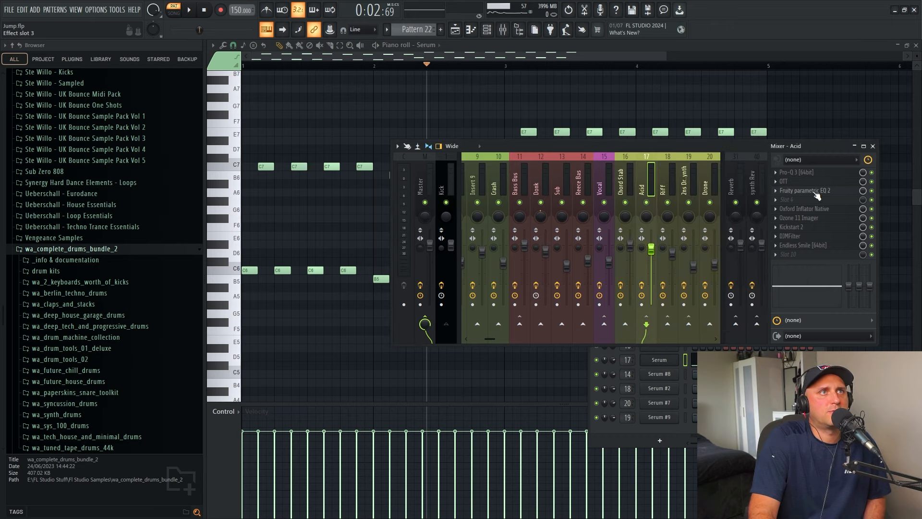
Inspect the Fruity Parametric EQ 2, Oxford Inflator and Ozone 11 Imager settings on the Acid track
click(816, 192)
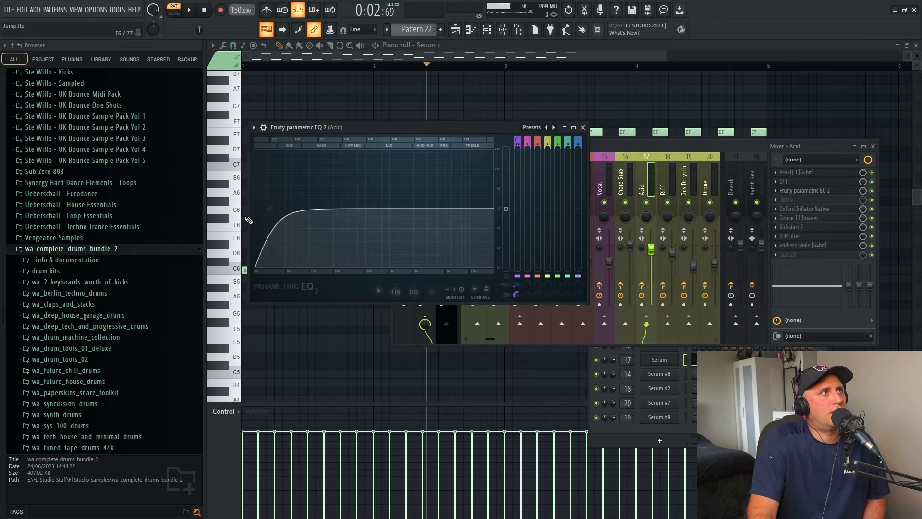
click(583, 127)
click(811, 208)
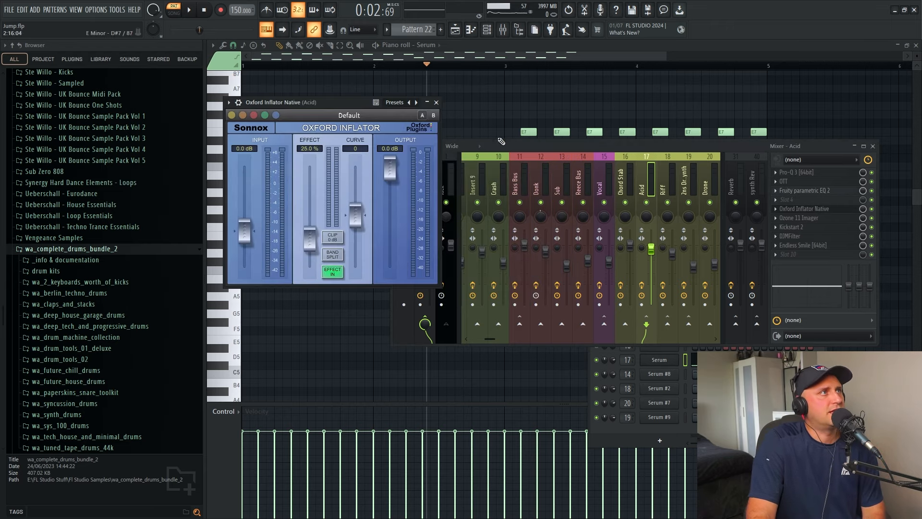
click(436, 102)
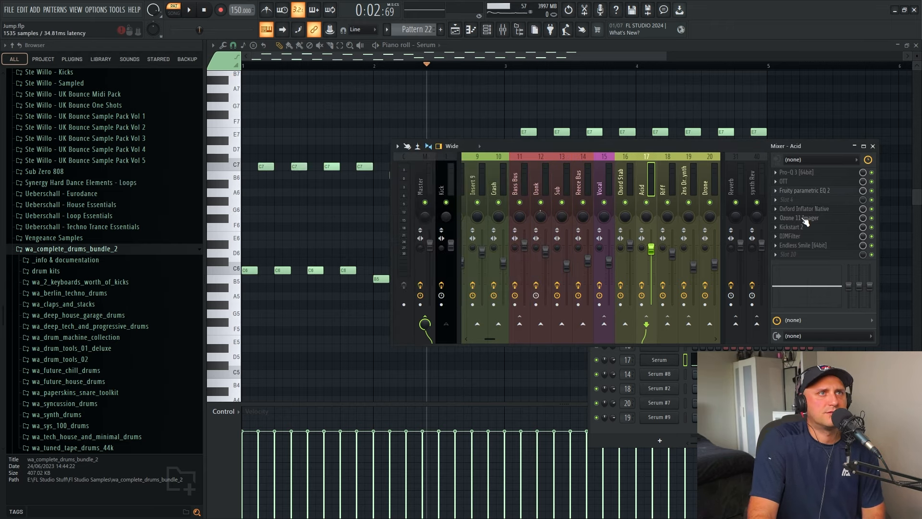
click(811, 218)
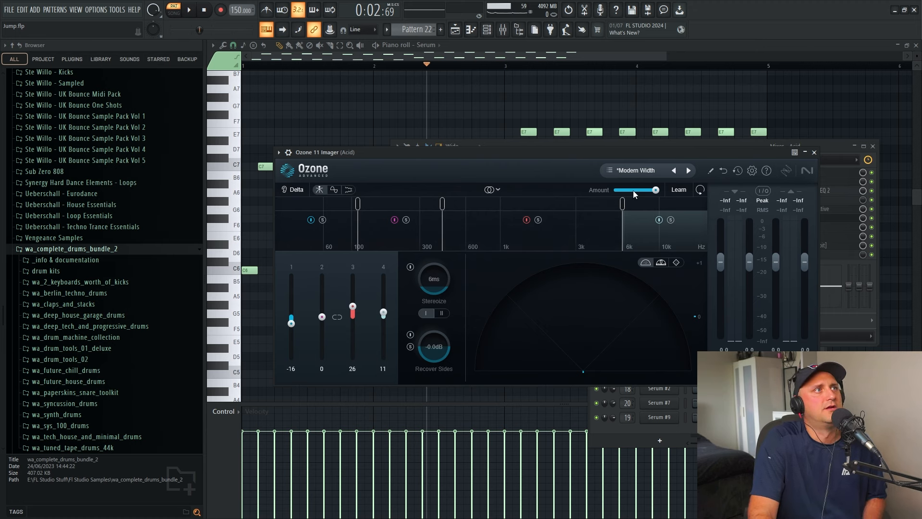
mouse_move(633, 190)
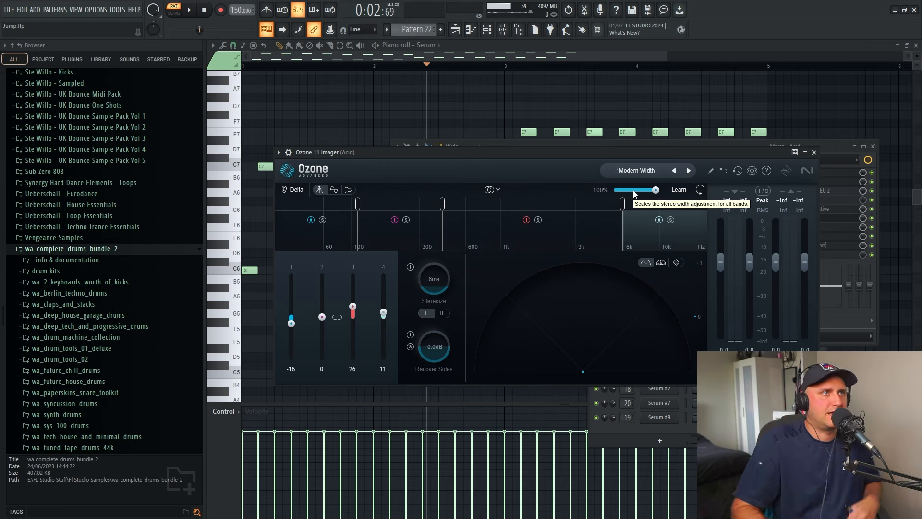
click(815, 152)
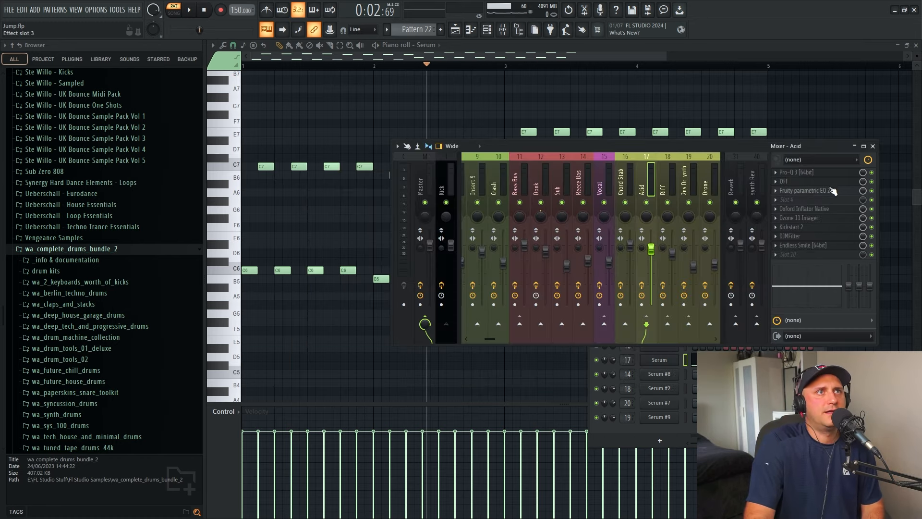
Inspect Kickstart 2 on the Acid track and check the Kick track's send to Acid, returning to the Acid track
click(796, 227)
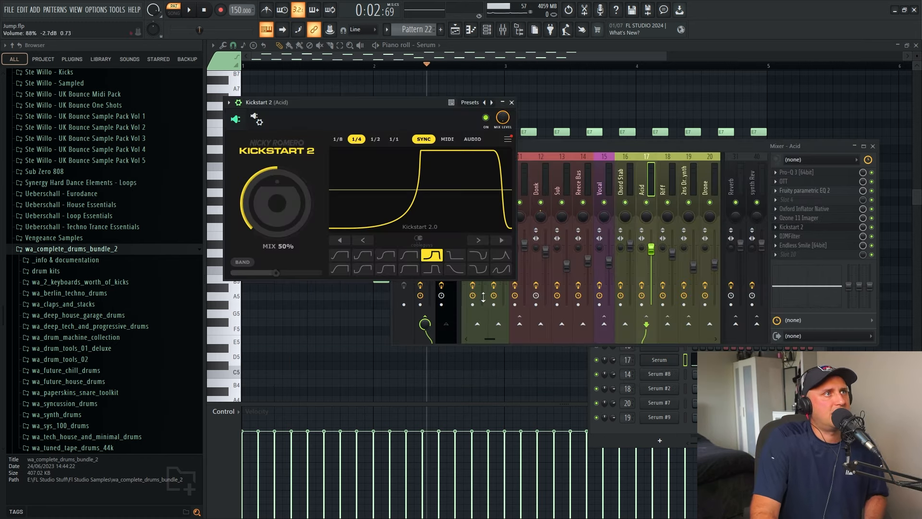
click(512, 103)
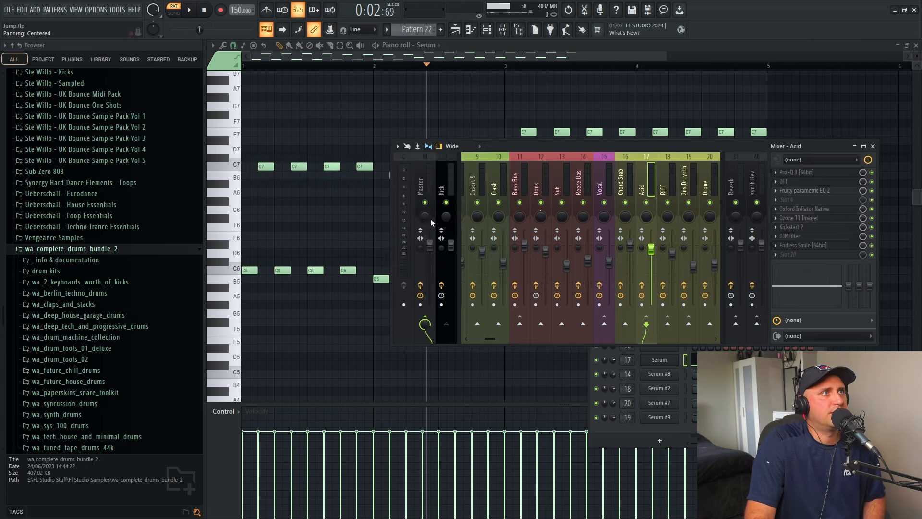
click(447, 193)
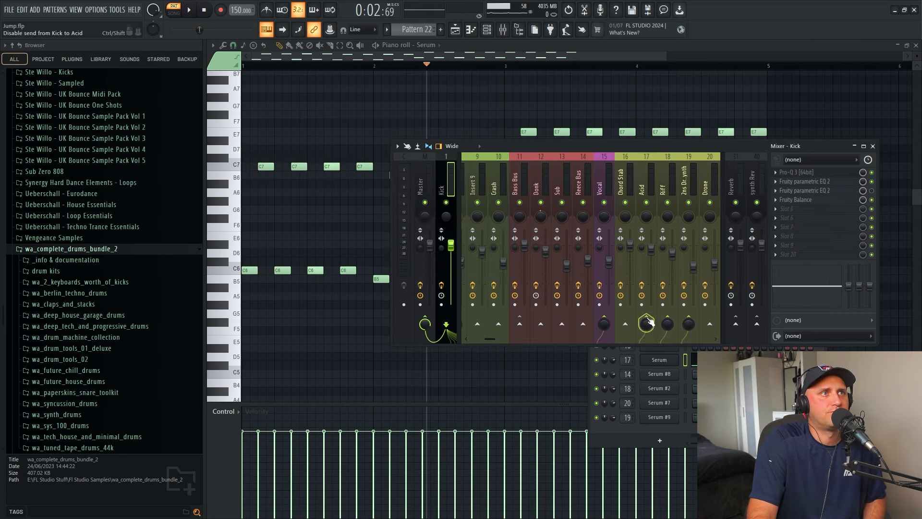
click(650, 190)
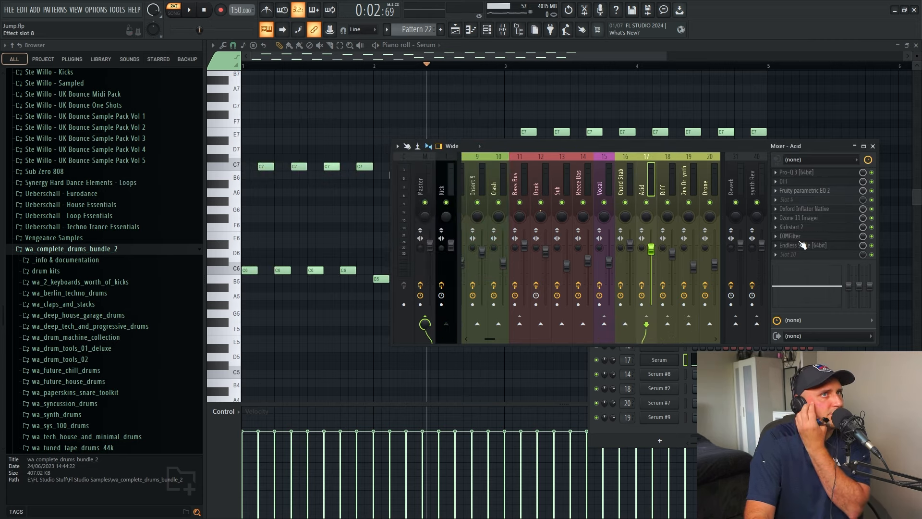
Set the sidechain input of Kickstart 2 on the Acid track to Kick in its processing connections, then close the plugin
click(799, 228)
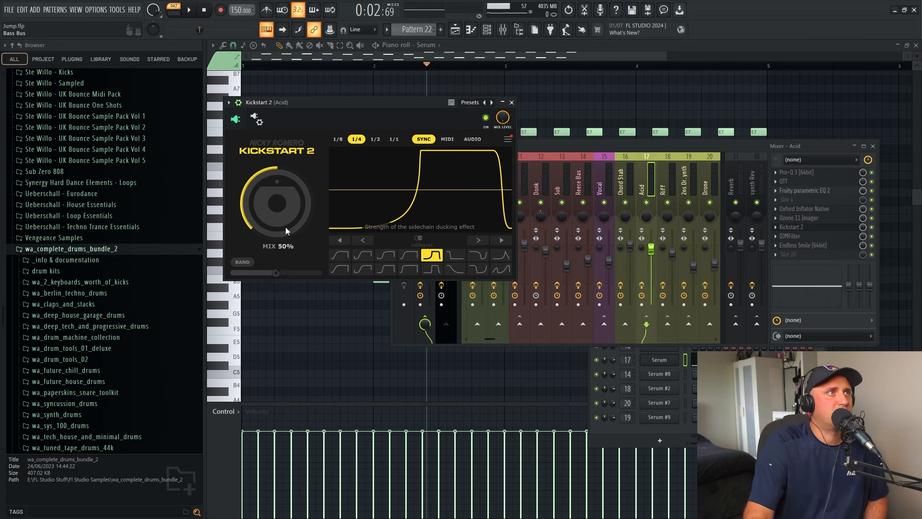
click(239, 103)
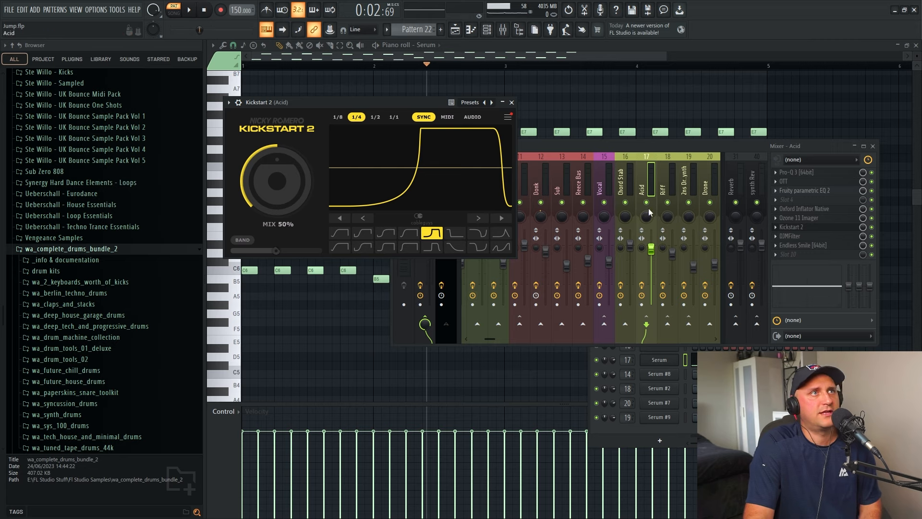
click(239, 103)
click(255, 118)
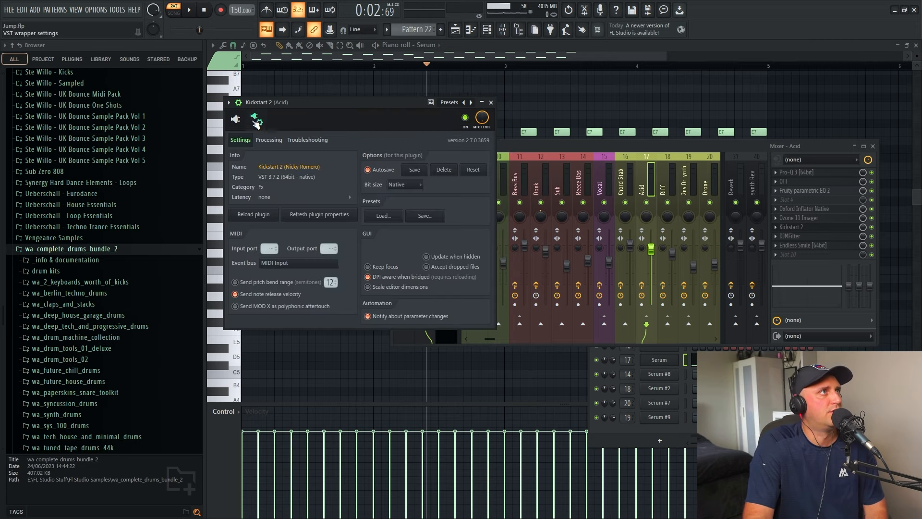
click(269, 148)
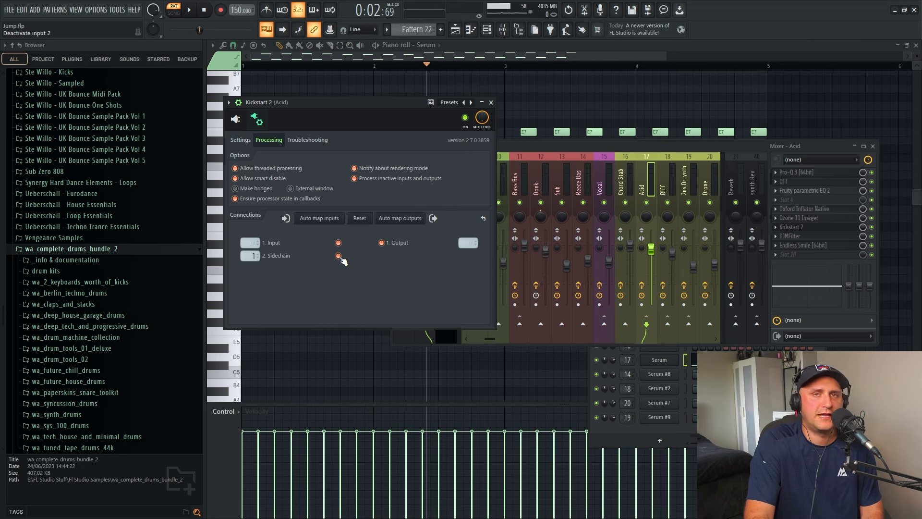
click(253, 256)
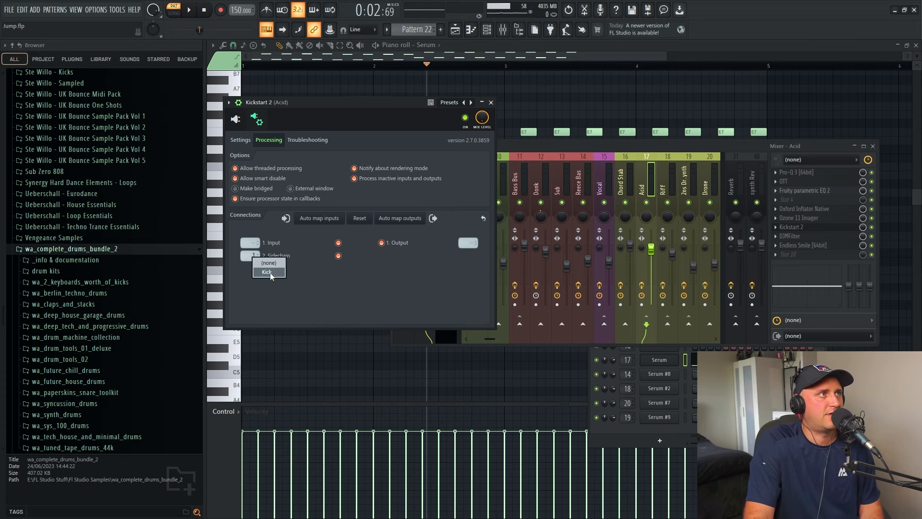
click(270, 272)
click(236, 120)
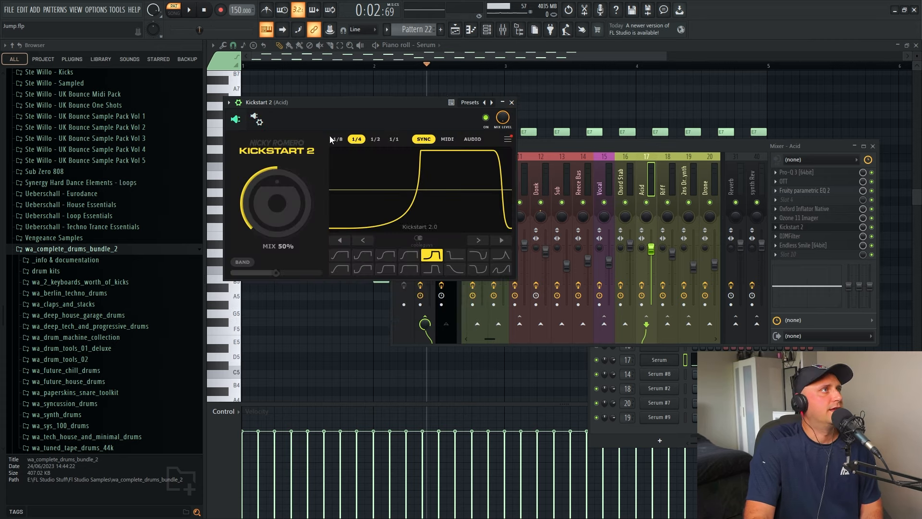
click(512, 103)
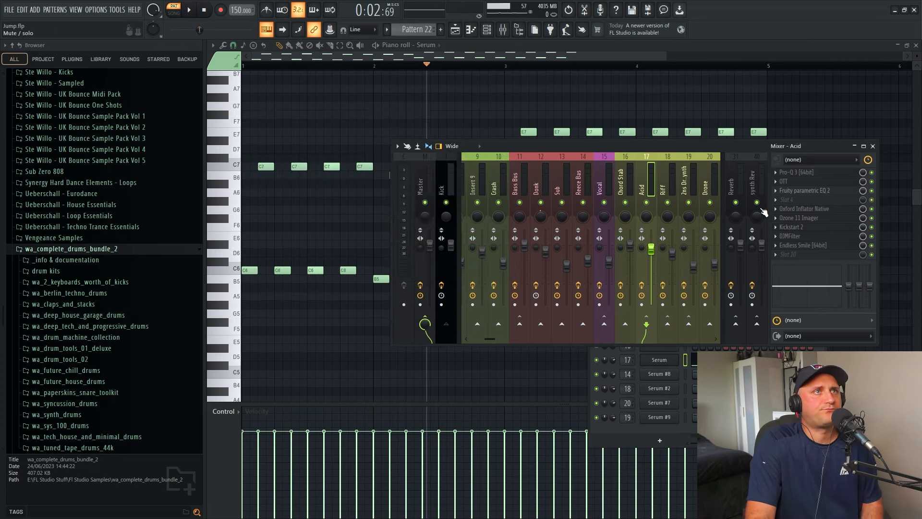
Inspect the DJMFilter settings on the Acid track and close the plugin
click(790, 236)
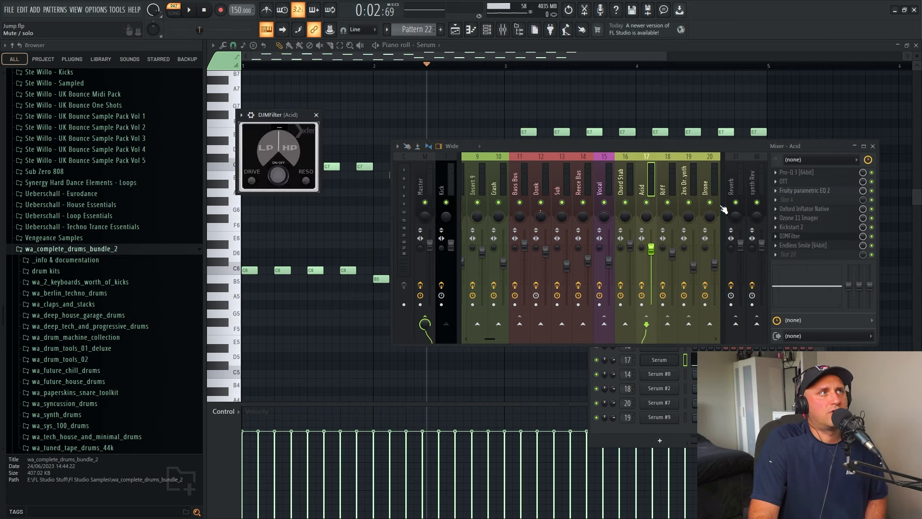
click(317, 115)
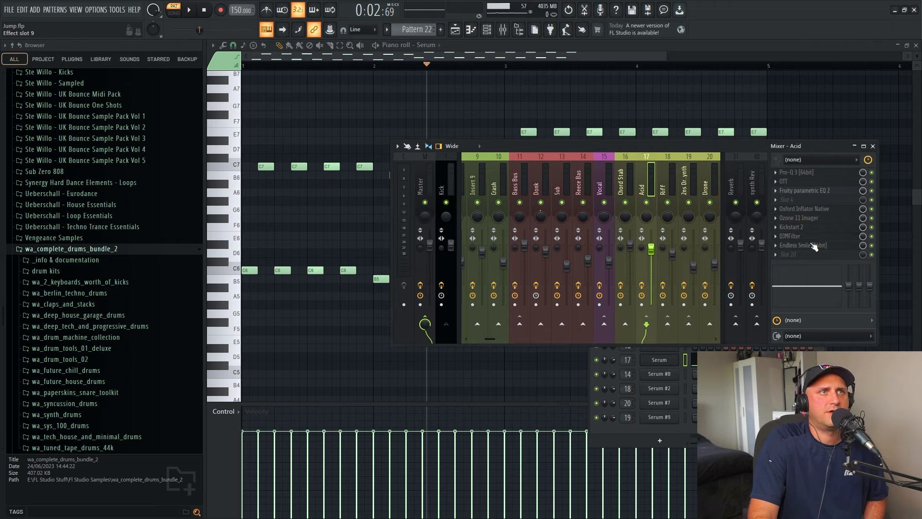
Inspect the Endless Smile settings on the Acid track, close the plugin and bring up the playlist
click(803, 246)
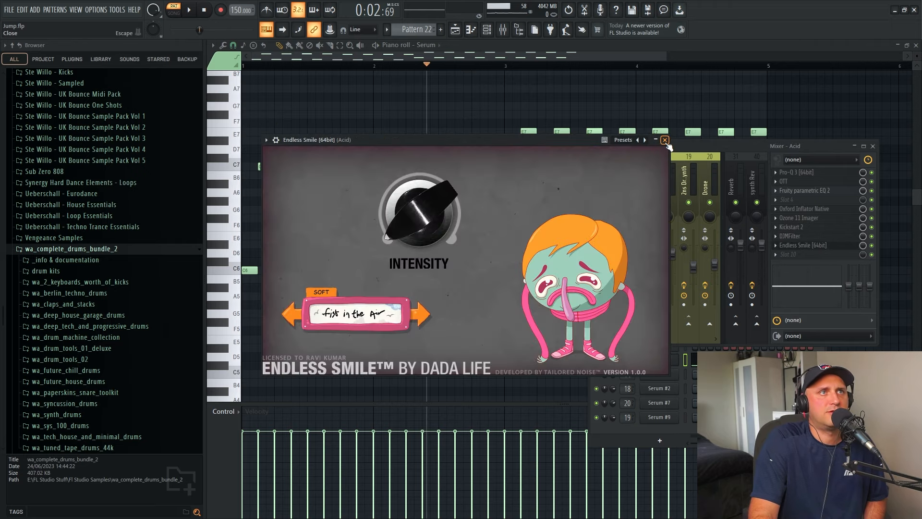
click(665, 140)
key(F5)
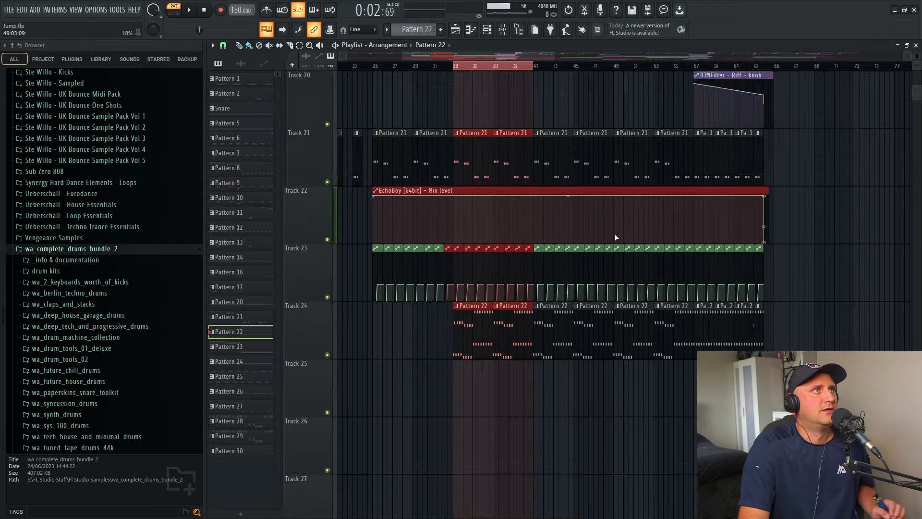
Solo playlist Track 18 and unmute Tracks 19, 20 and 21 alongside it
scroll(616, 237, up, 4)
drag(555, 56, 625, 59)
scroll(694, 343, down, 1)
scroll(664, 297, up, 2)
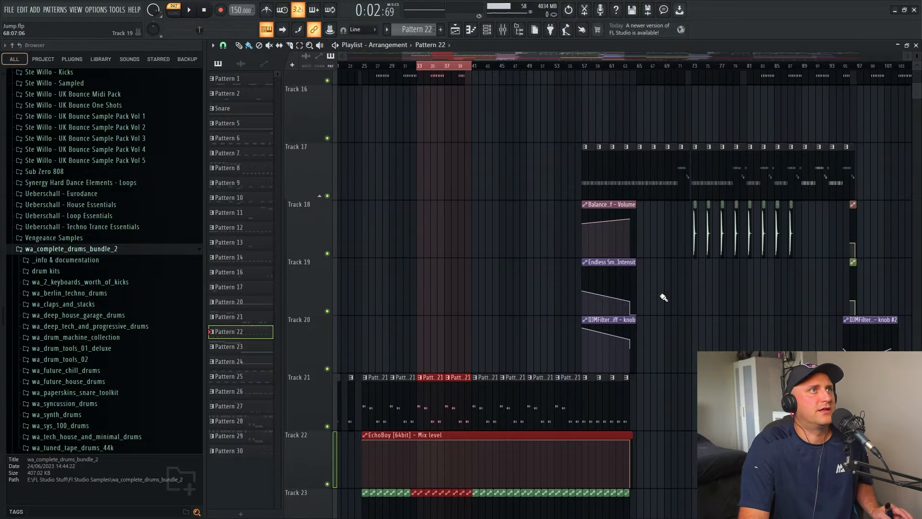
right_click(327, 254)
click(327, 312)
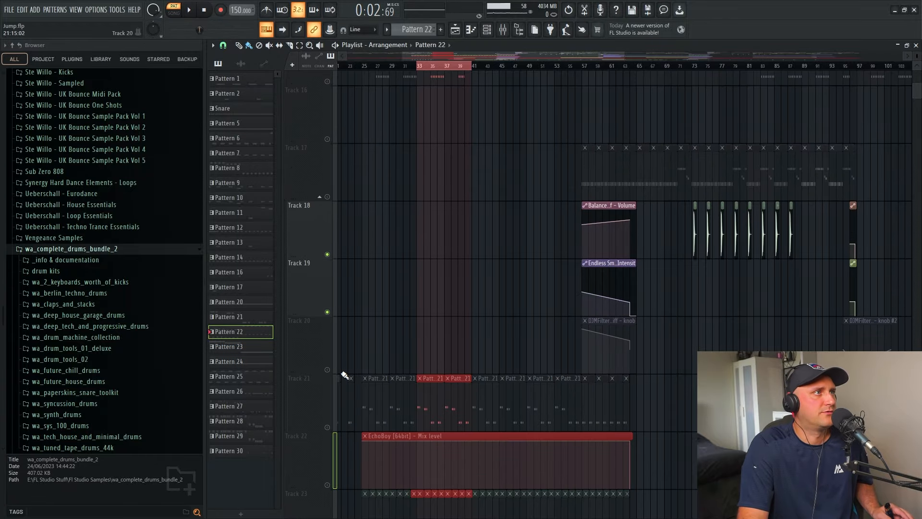
click(327, 370)
click(327, 427)
Unmute playlist Tracks 22, 23 and 24 so the EchoBoy automation and Pattern 22 clips are heard too
scroll(352, 287, down, 4)
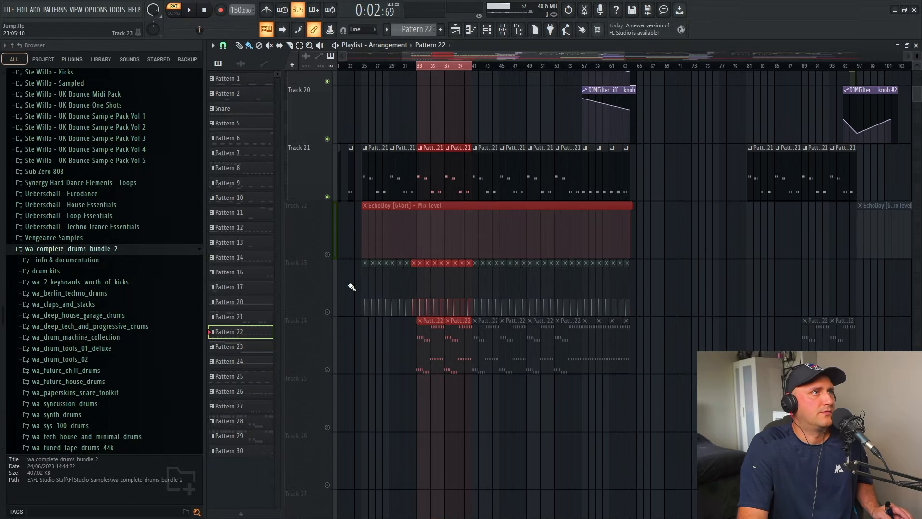
scroll(654, 299, up, 6)
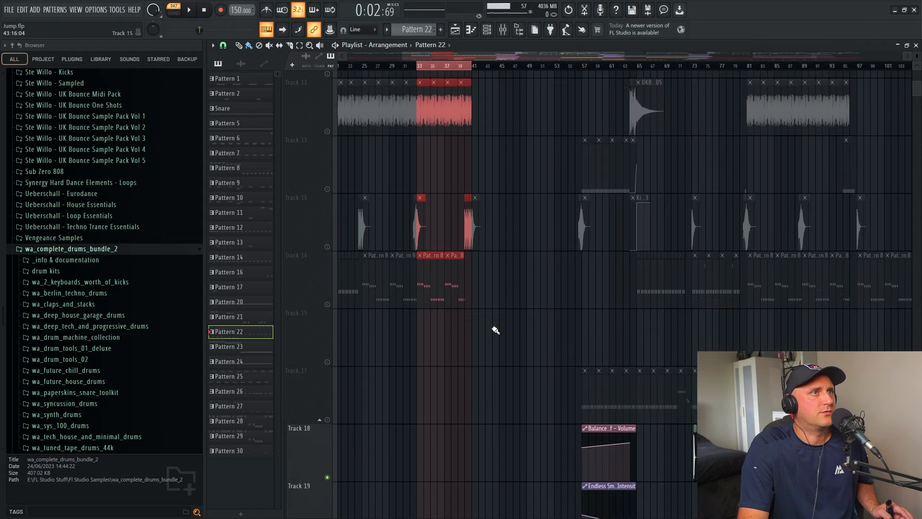
scroll(500, 288, down, 2)
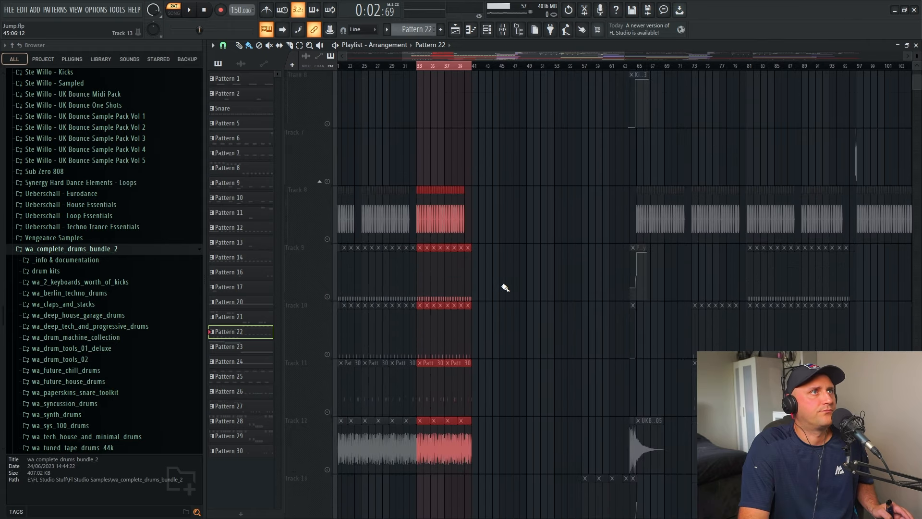
scroll(520, 308, down, 4)
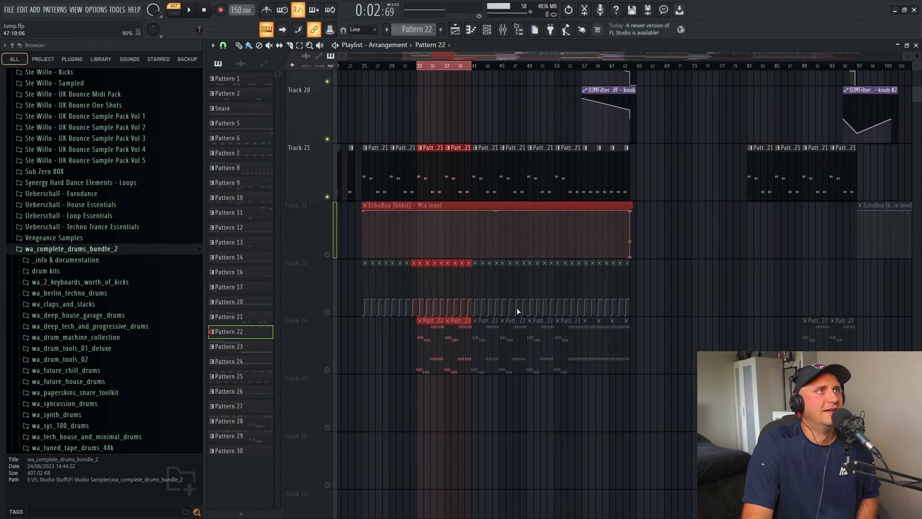
click(327, 312)
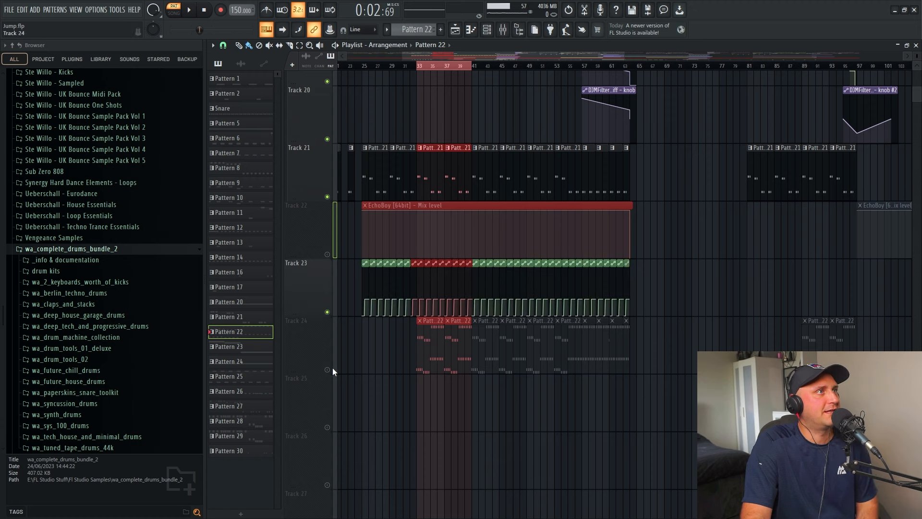
click(327, 370)
click(327, 255)
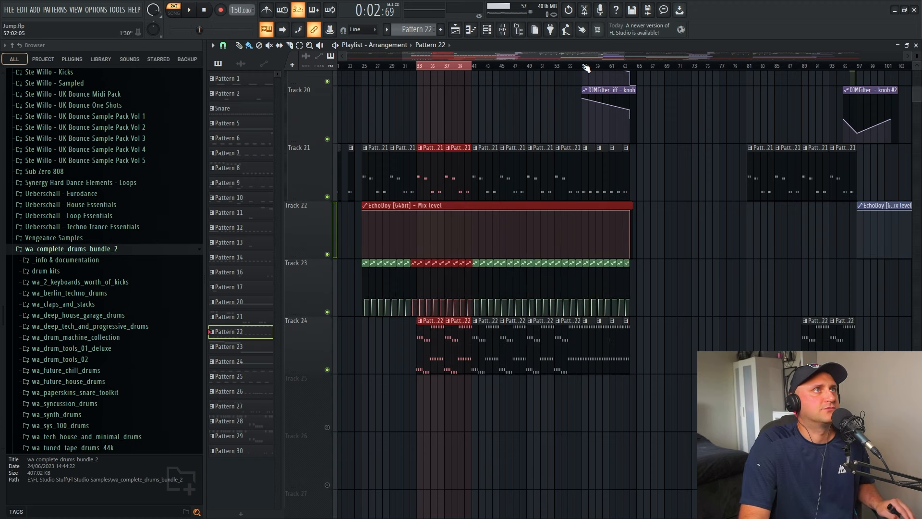
Select bars 57 to 67 on the playlist timeline, play the unmuted tracks over that section, and stop playback
drag(585, 67, 649, 67)
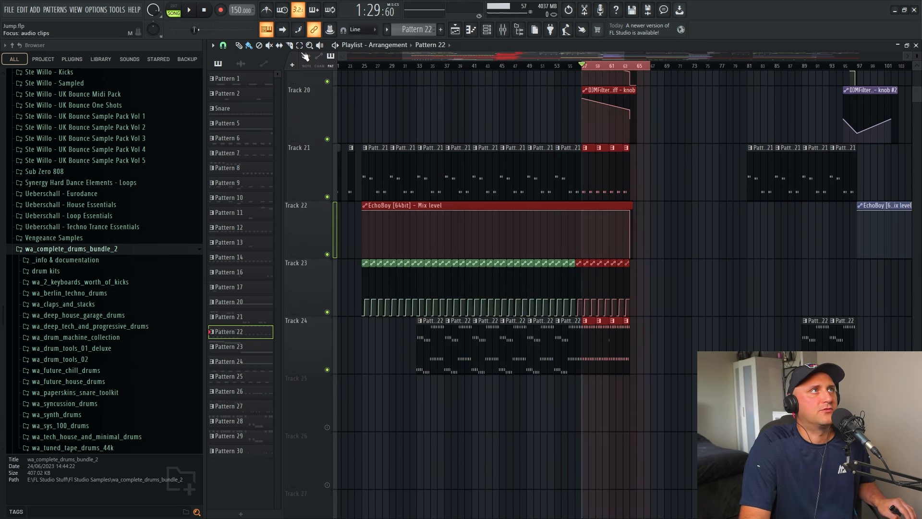
click(190, 10)
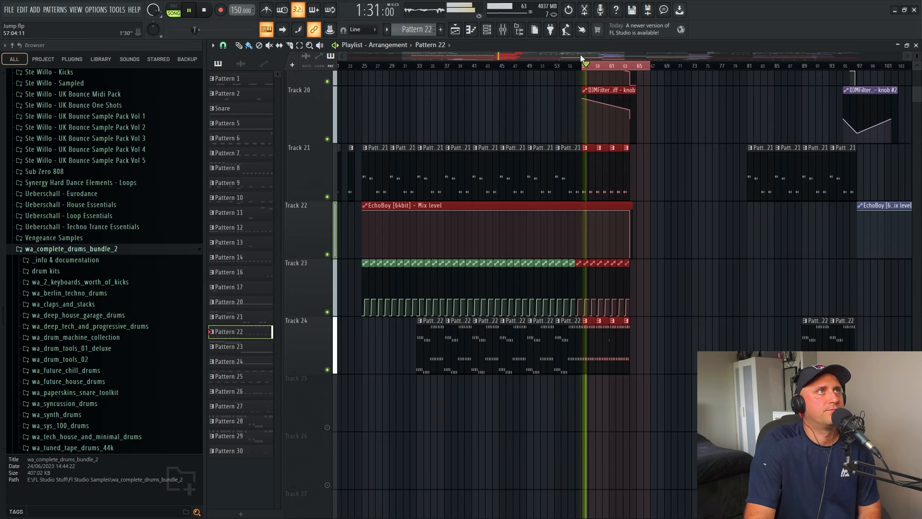
scroll(640, 64, right, 4)
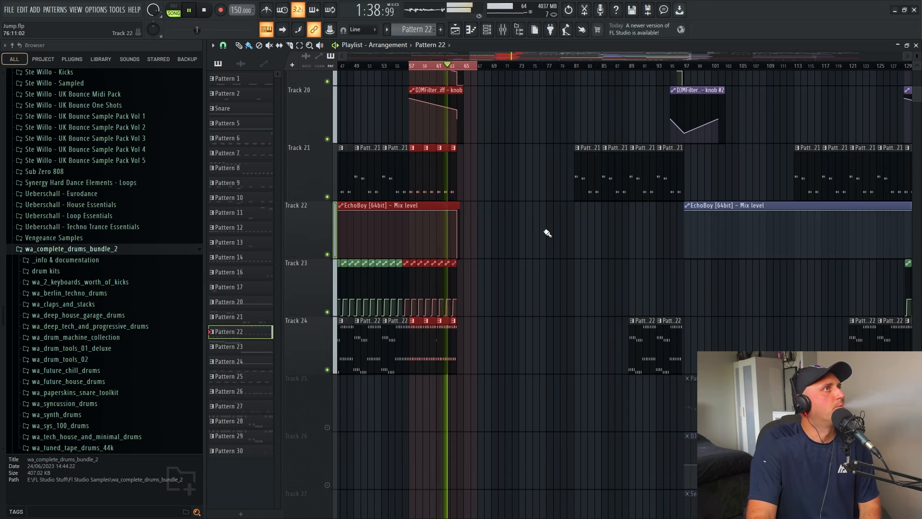
key(space)
Unmute Tracks 28 to 32, holding the Kickstart 2, Serum, DJMFilter and Endless Smile automation clips
scroll(548, 264, down, 4)
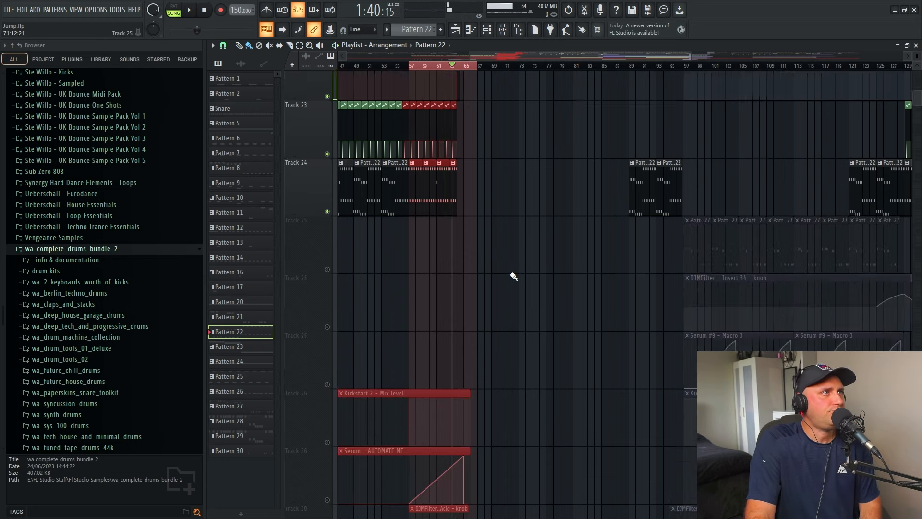
click(327, 369)
click(327, 427)
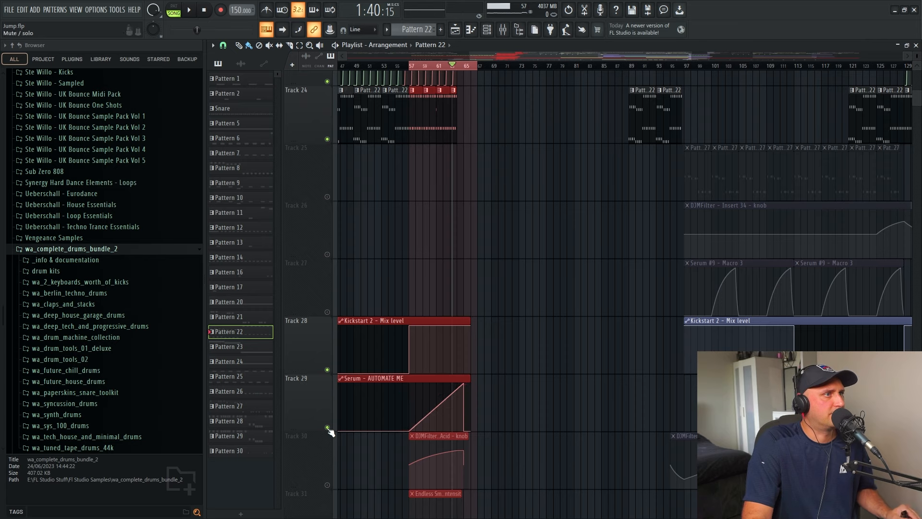
scroll(364, 379, down, 4)
click(327, 256)
click(327, 313)
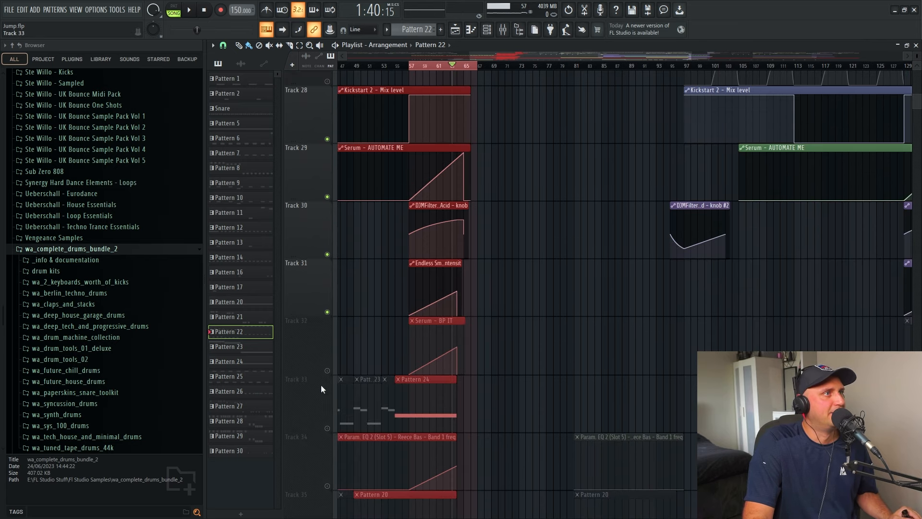
click(327, 372)
Play the section from bar 57 with the automation tracks included and stop at its end
scroll(477, 324, up, 6)
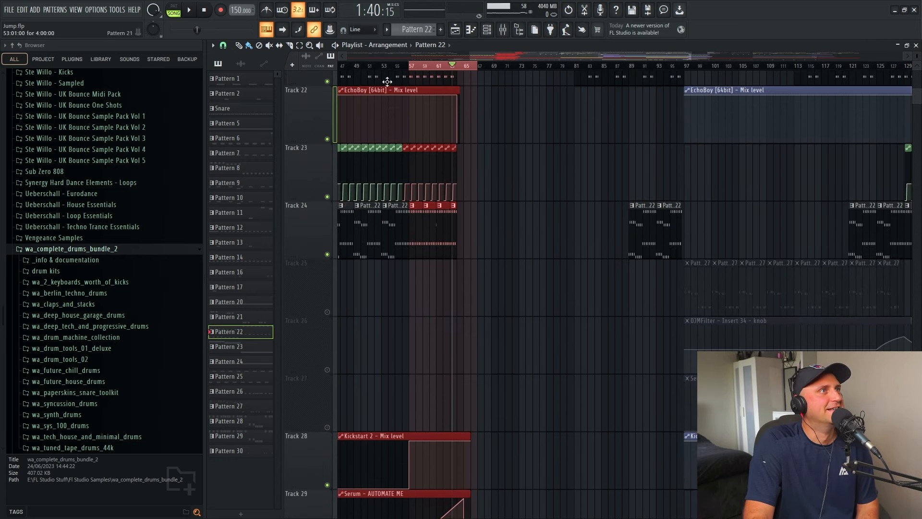
click(412, 70)
key(space)
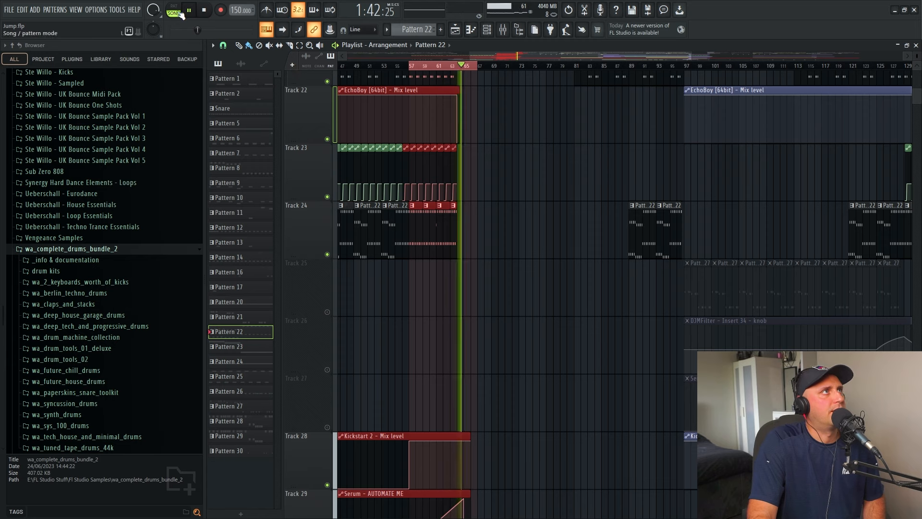
key(space)
Look over the build-up's automation clips, and open the Pattern 22 clip on Track 24 in the piano roll
scroll(519, 249, down, 4)
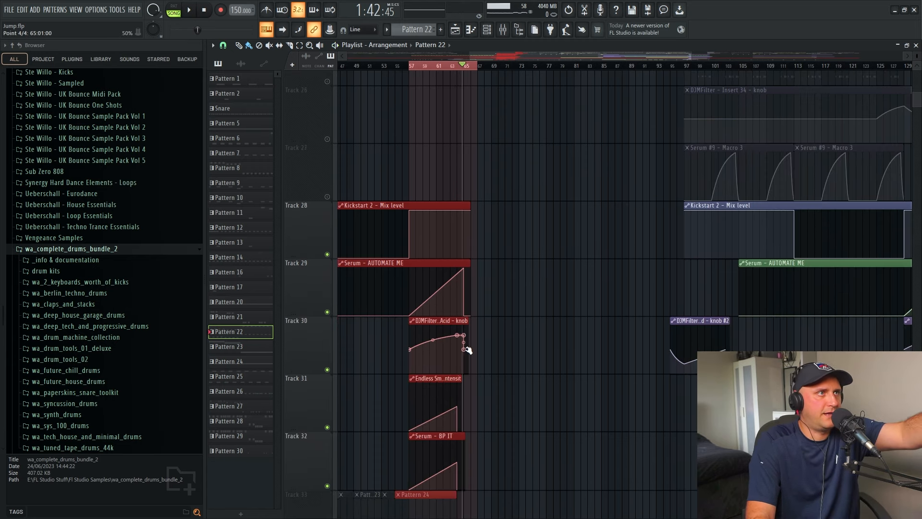
scroll(490, 335, up, 12)
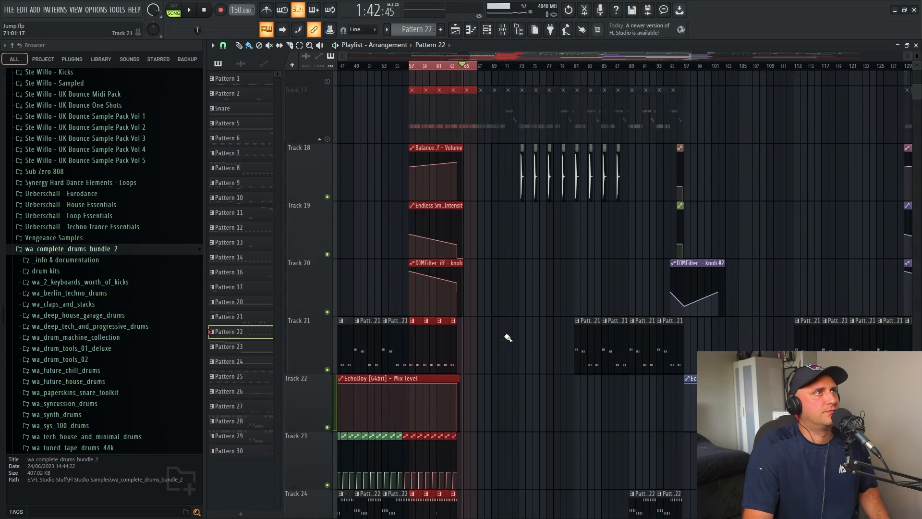
scroll(506, 338, down, 4)
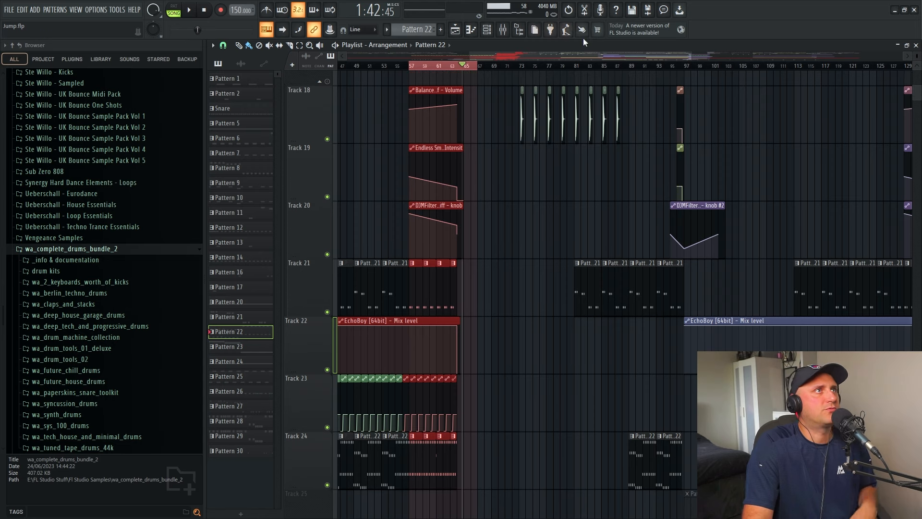
drag(623, 51, 604, 52)
scroll(475, 262, down, 3)
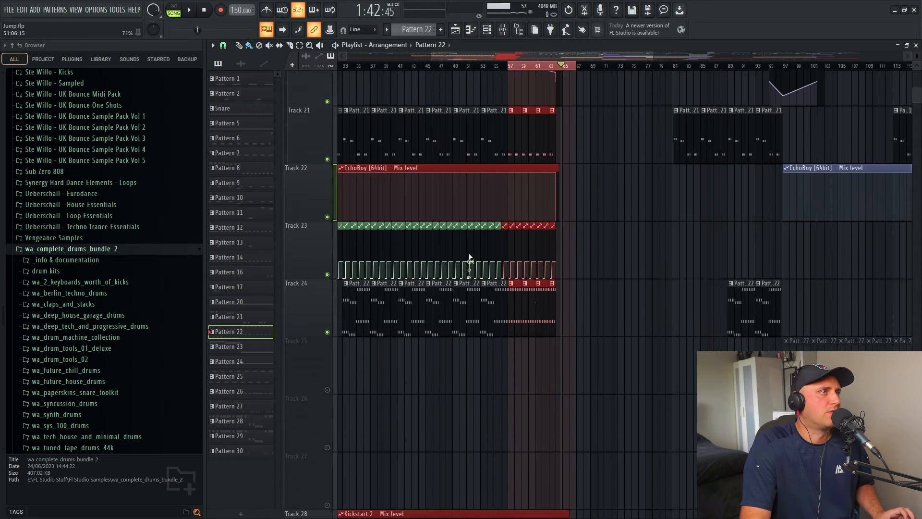
double_click(498, 282)
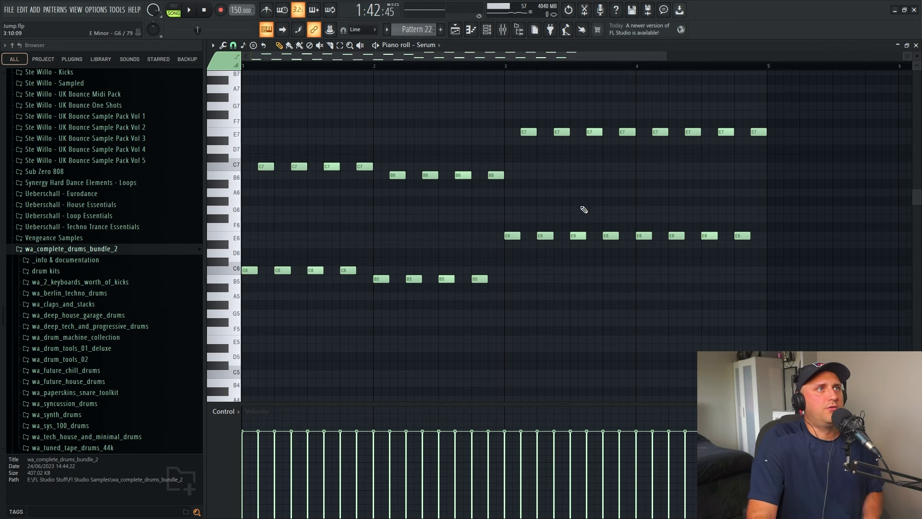
Return to the playlist and examine the EchoBoy automation clips on Track 23 around bars 57 to 64 up close
click(455, 29)
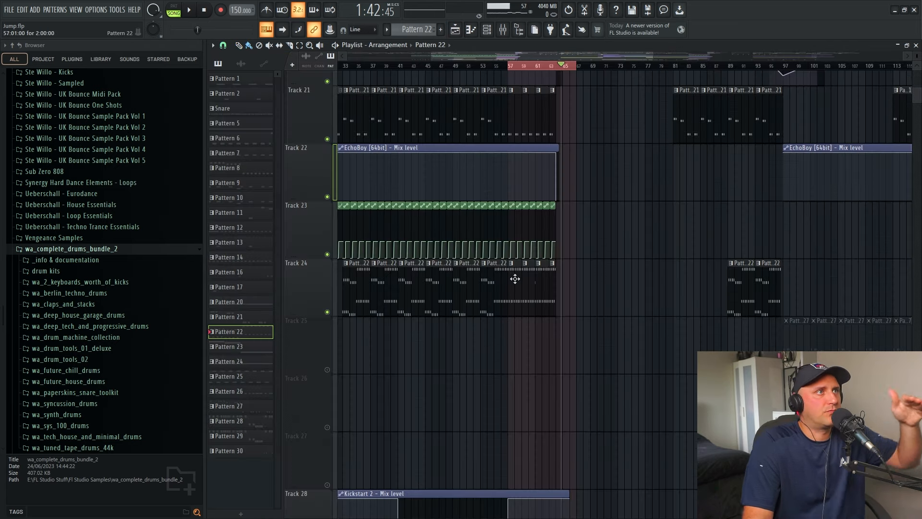
drag(656, 56, 526, 55)
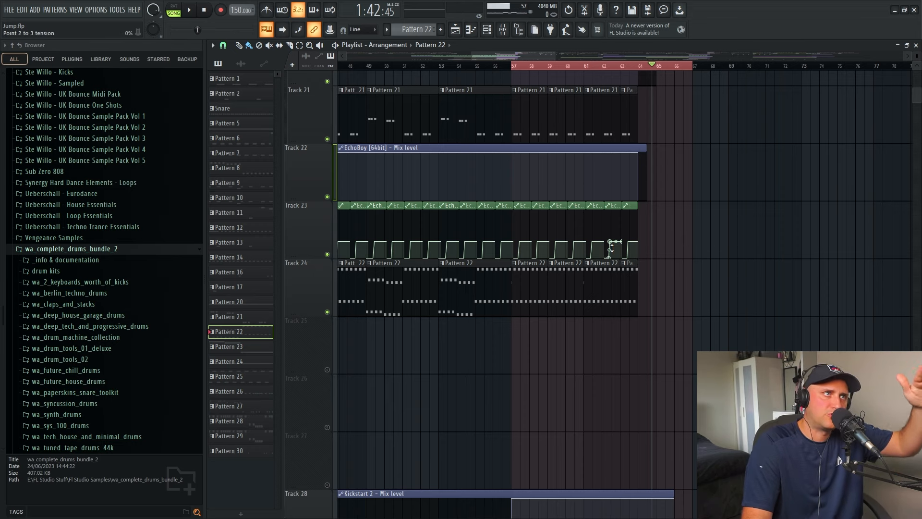
scroll(716, 305, up, 1)
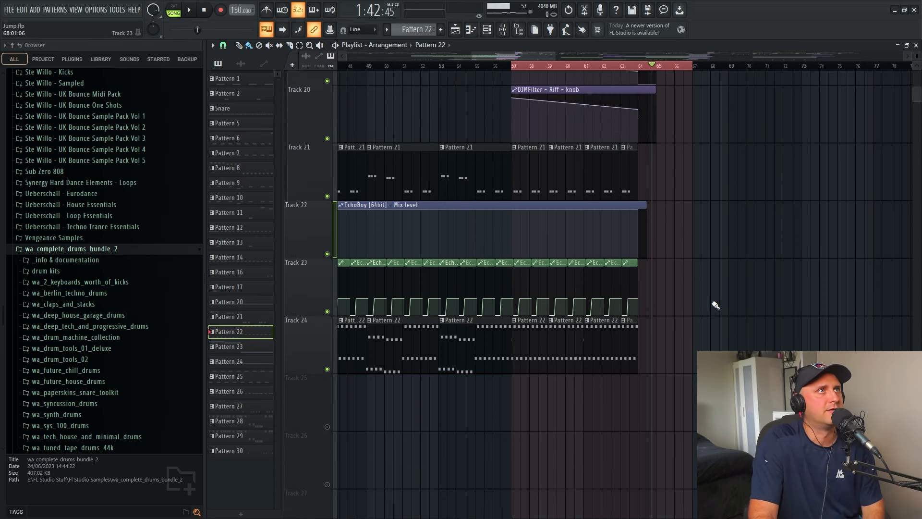
Unmute Track 17 with the Pattern 26 clips and play the section briefly from bar 57
scroll(716, 305, up, 7)
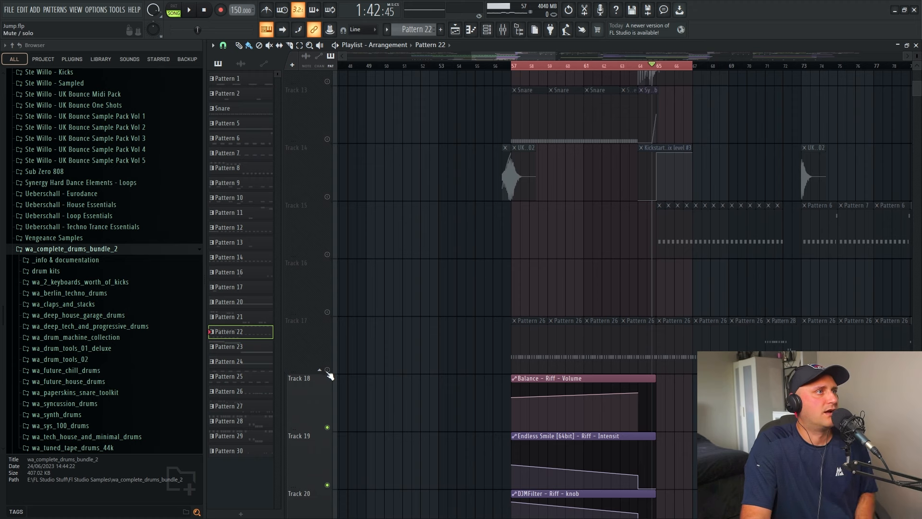
click(328, 370)
click(515, 68)
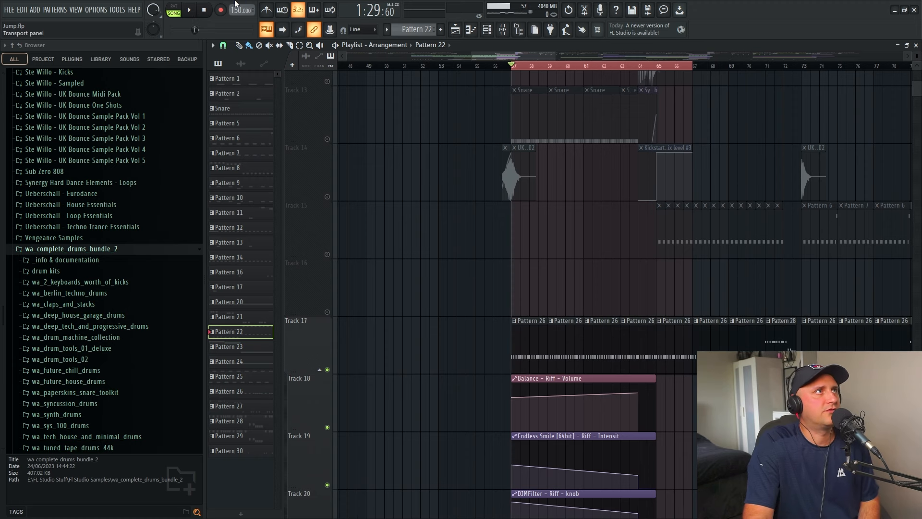
click(189, 10)
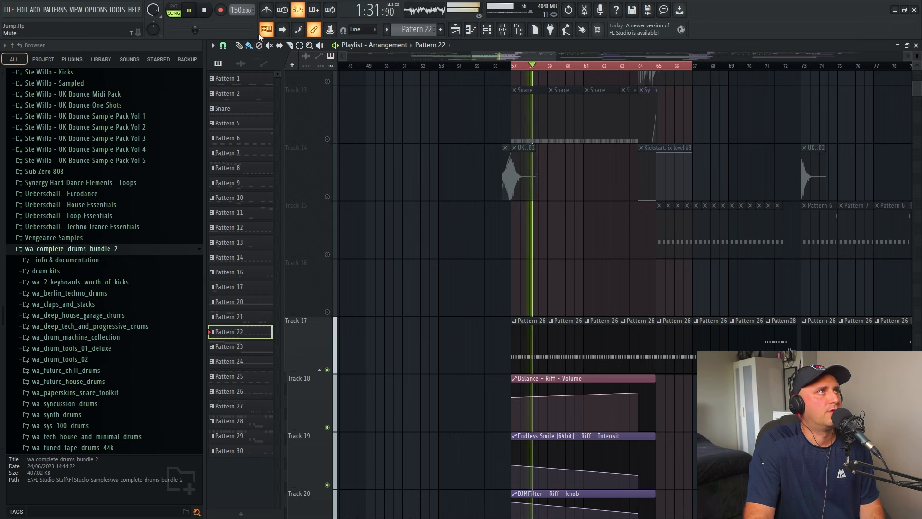
key(space)
Mute Track 17, unmute Track 13 with the Snare clips, and play the section briefly
scroll(432, 308, up, 3)
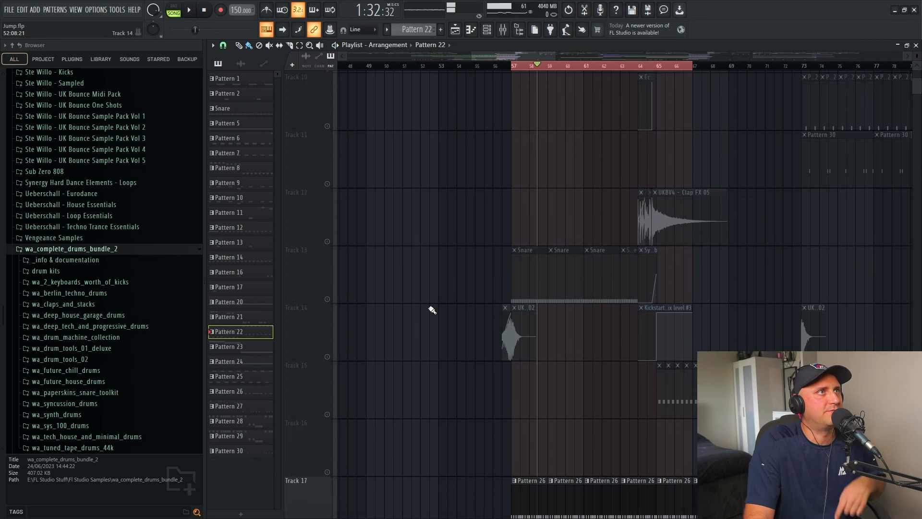
scroll(344, 420, down, 2)
click(327, 427)
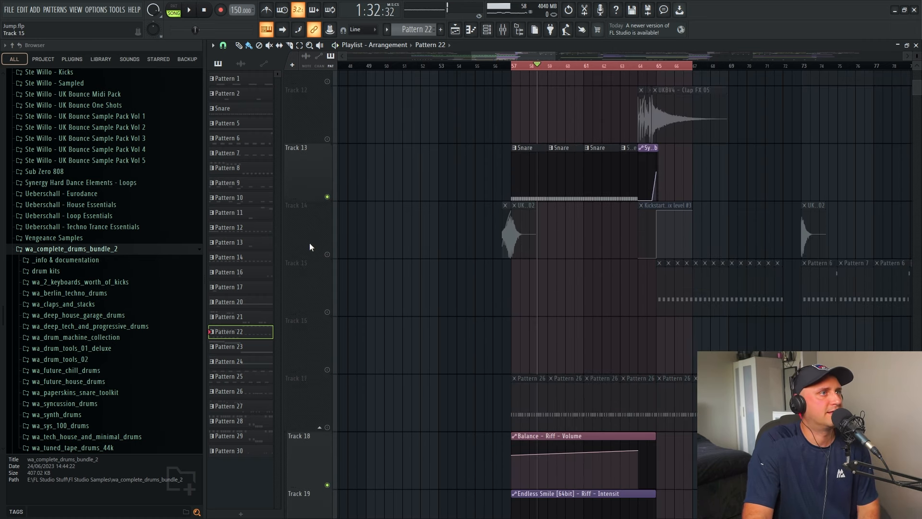
click(191, 10)
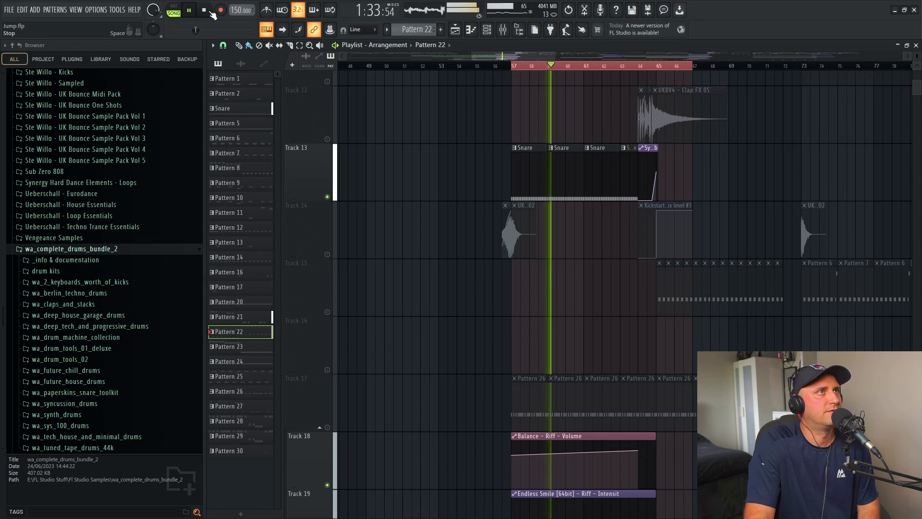
click(194, 12)
Open the Snare pattern from Track 13 in the piano roll, enlarge its notes and play it in pattern mode
double_click(536, 168)
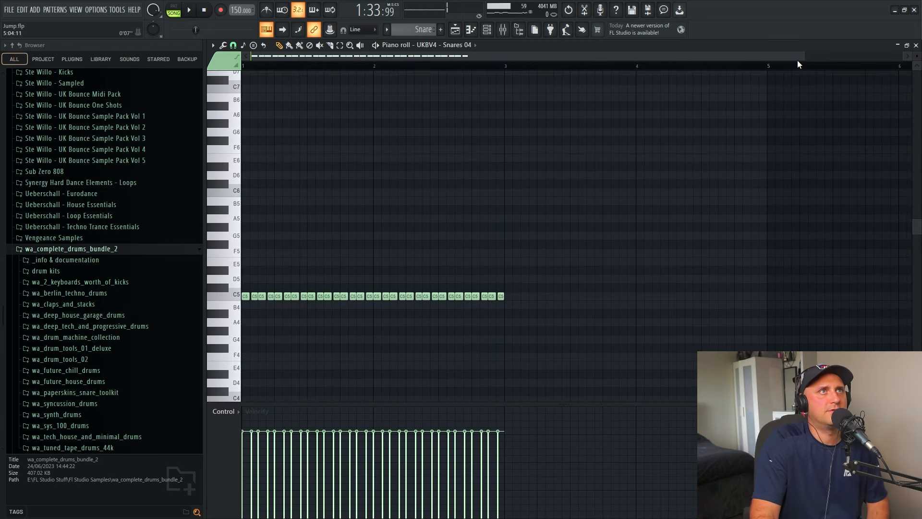
drag(797, 56, 550, 57)
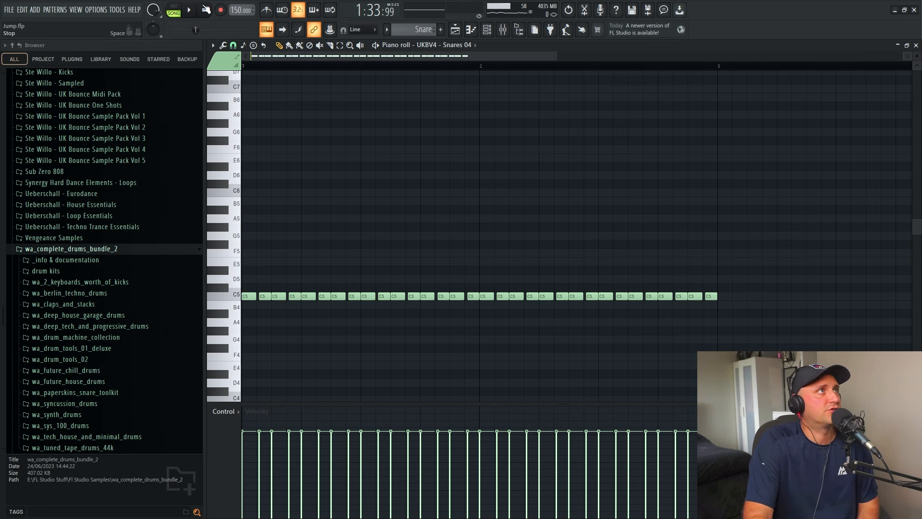
click(190, 10)
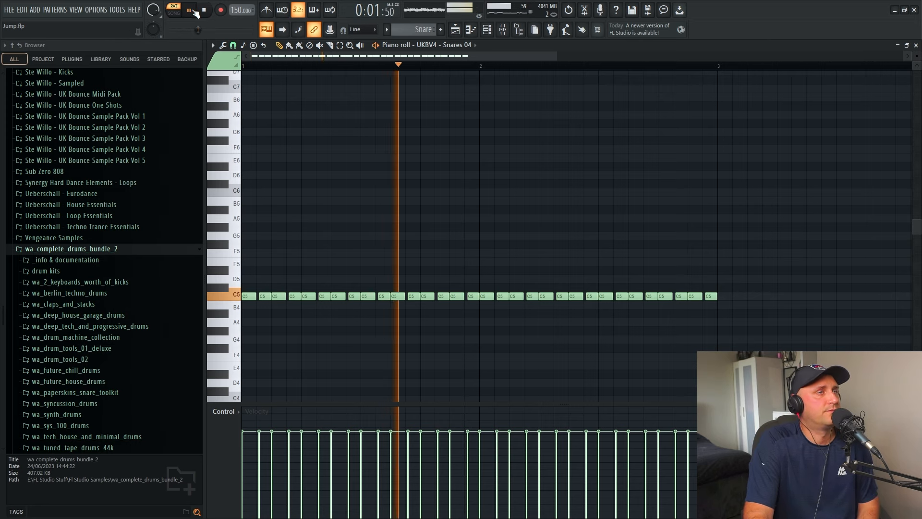
Stop the pattern playback and examine the volume envelope of the UKBV4 - Snares 04 channel
key(space)
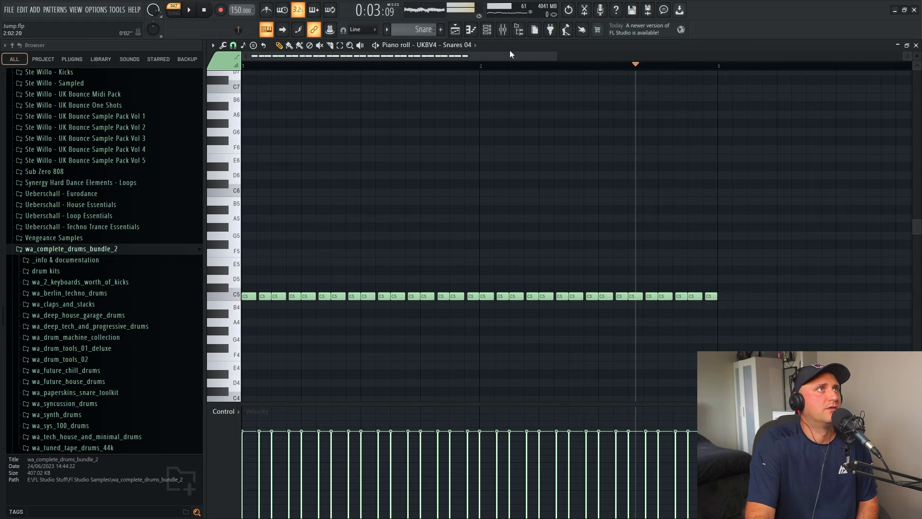
click(487, 30)
click(659, 259)
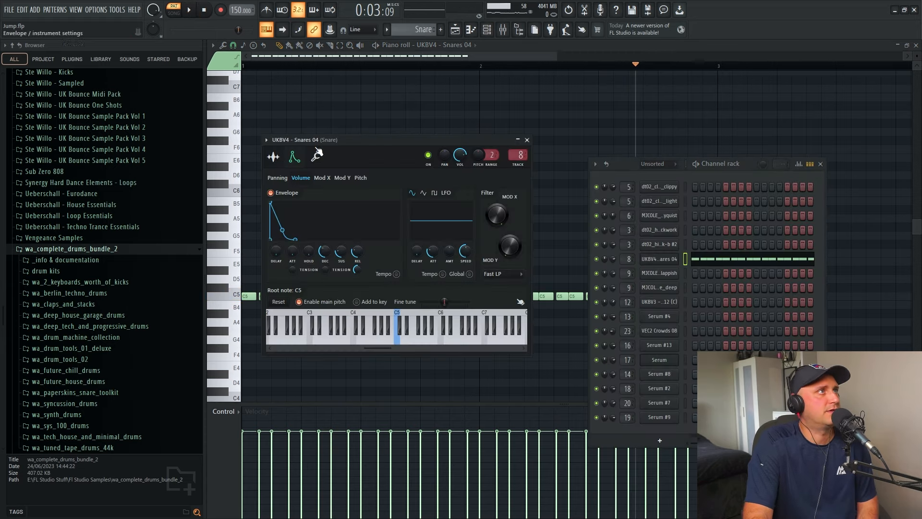
Return to the playlist, solo Track 21 with the Pattern 21 clips and play the song from bar 45
click(457, 31)
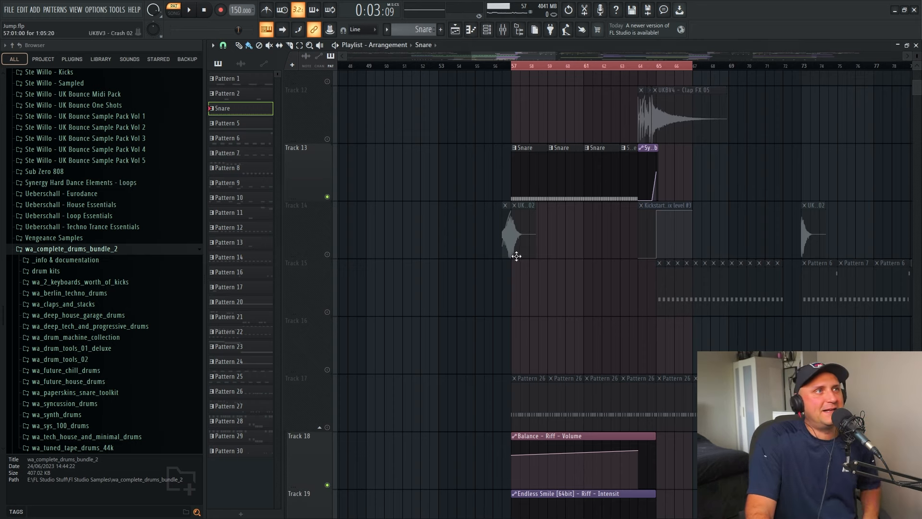
scroll(382, 275, up, 8)
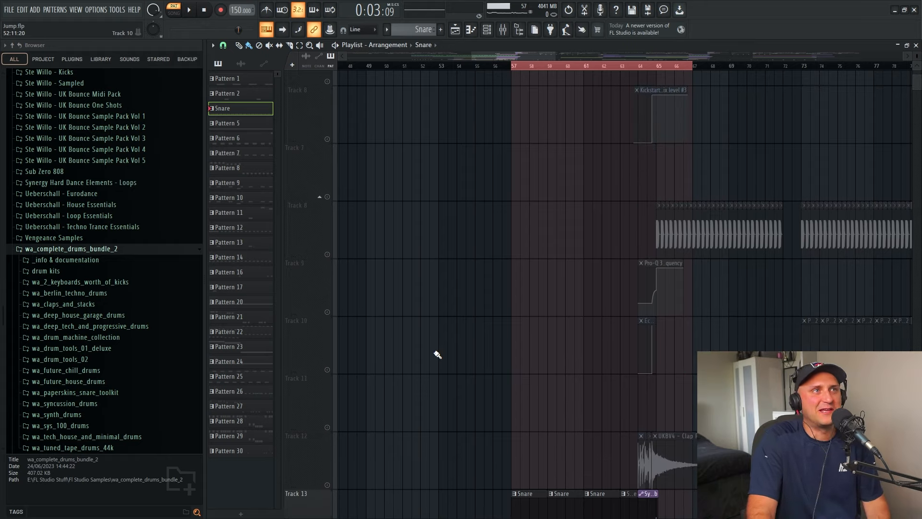
scroll(461, 366, down, 13)
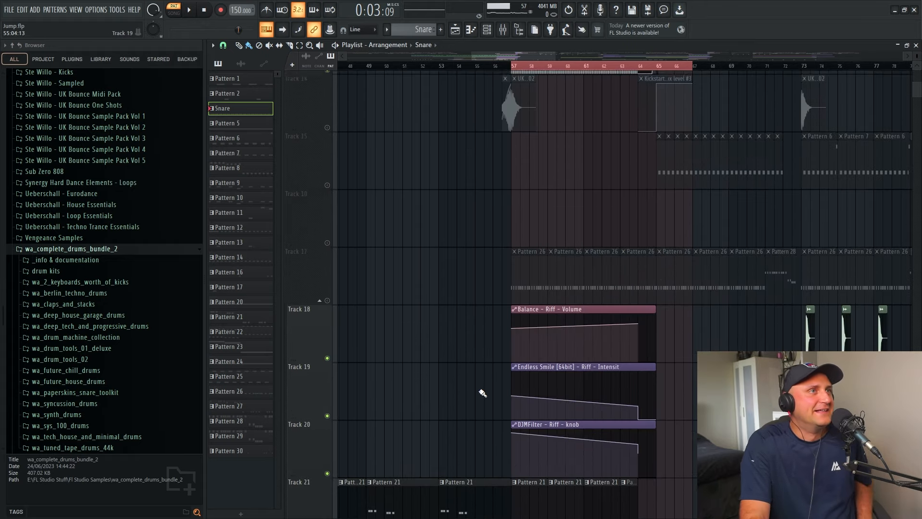
scroll(458, 362, down, 5)
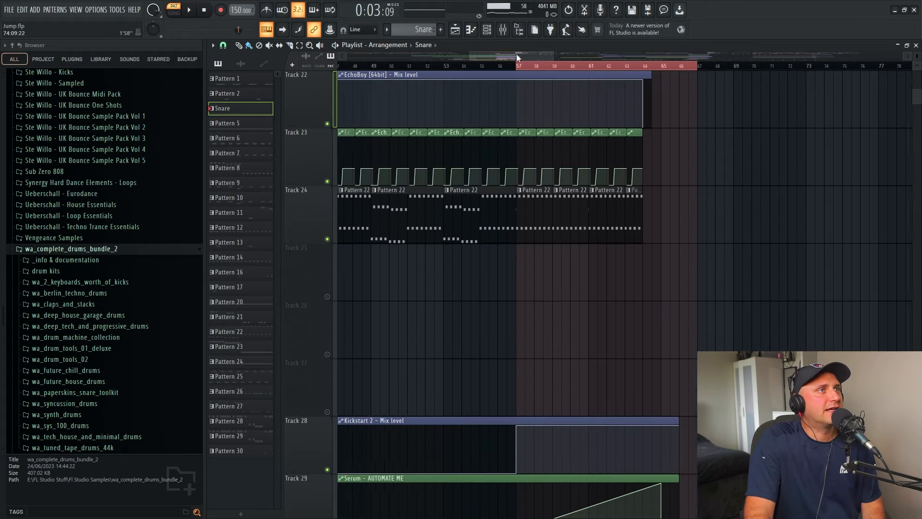
drag(517, 54, 486, 52)
scroll(463, 246, up, 6)
scroll(463, 246, down, 3)
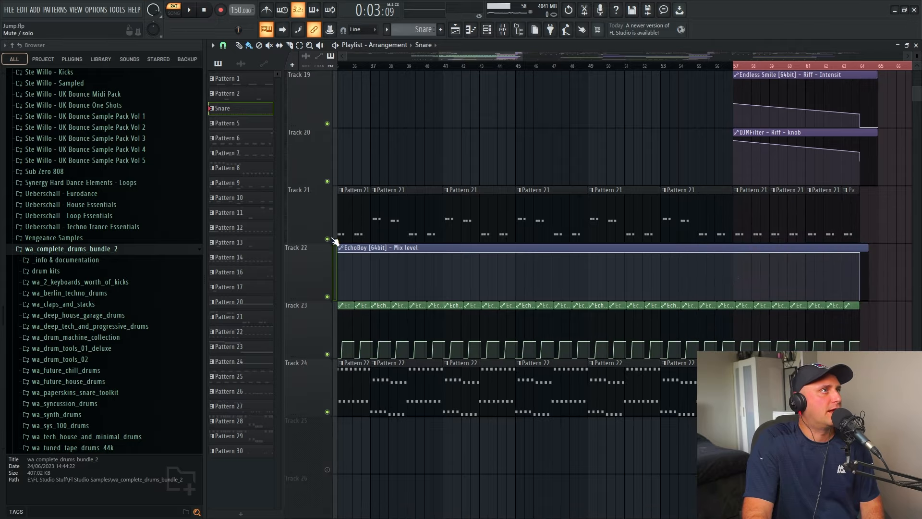
ctrl+click(327, 239)
click(516, 74)
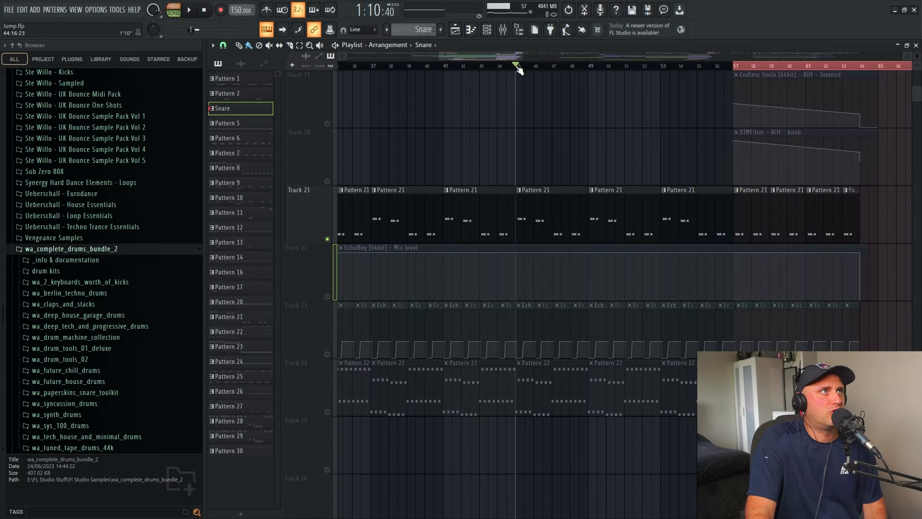
click(190, 11)
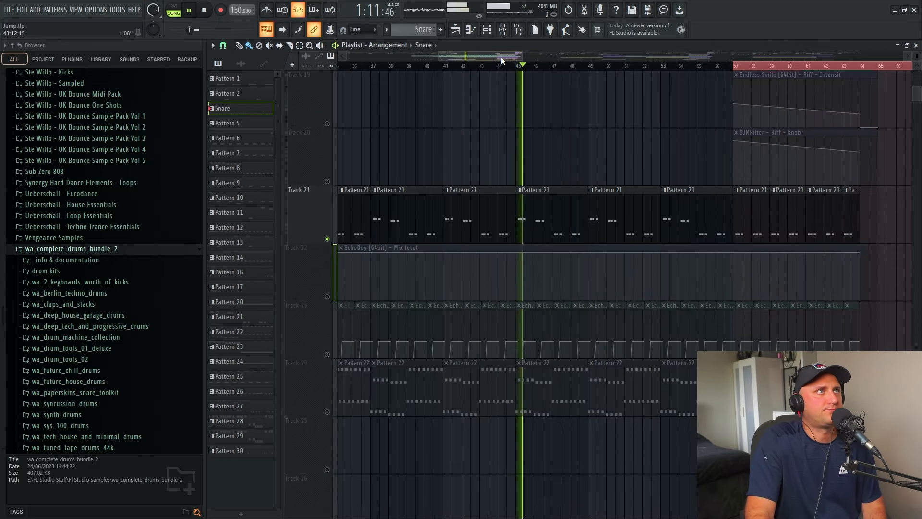
Unmute the EchoBoy automation on Tracks 22 and 23, and play the section briefly from bar 57
drag(501, 57, 531, 57)
click(329, 297)
click(328, 354)
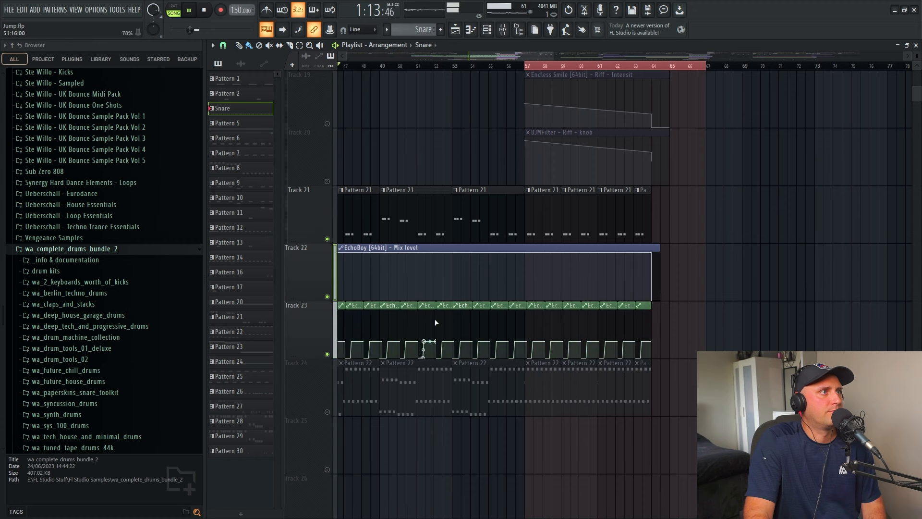
click(528, 65)
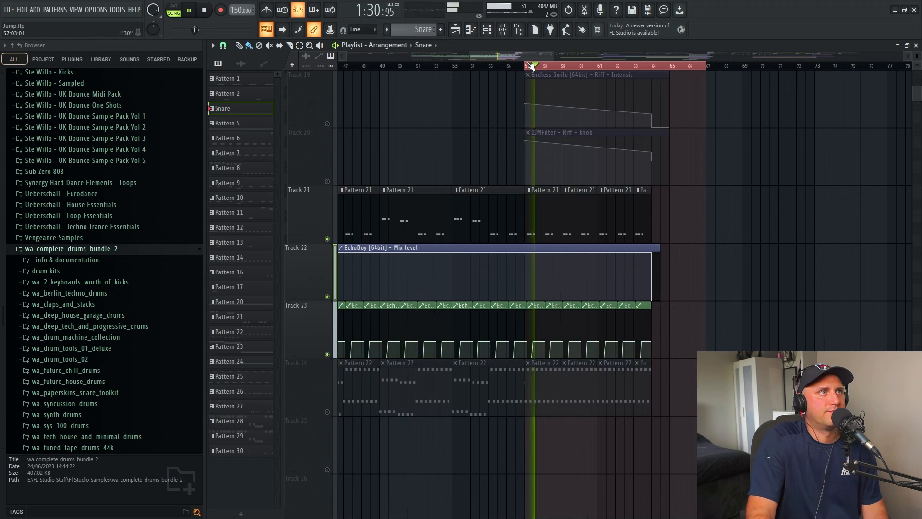
click(194, 11)
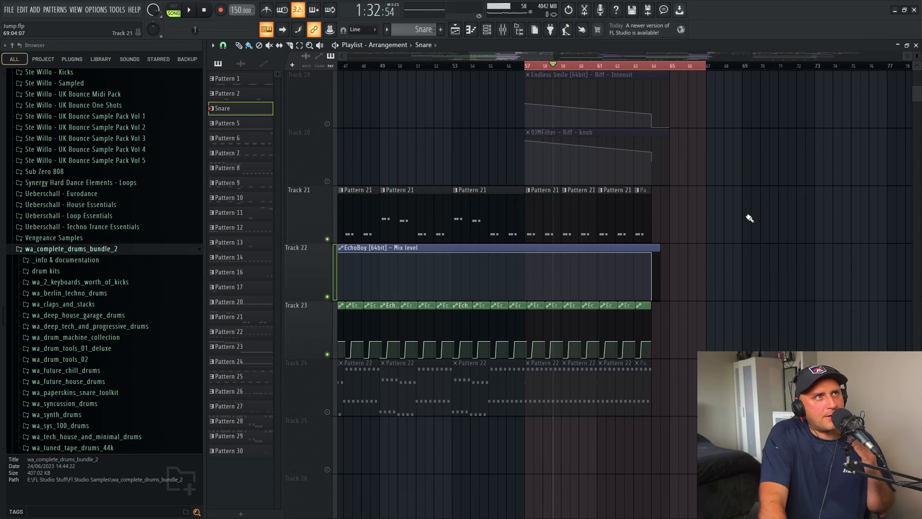
Unmute the DJMFilter, Endless Smile and Balance automation on Tracks 20, 19 and 18, plus the Pattern 26 clips on Track 17
scroll(296, 237, up, 2)
click(327, 297)
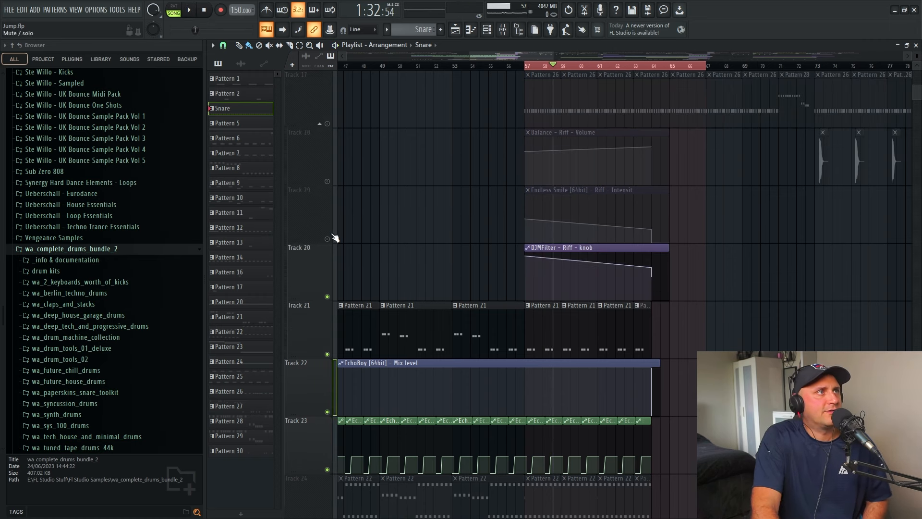
click(327, 239)
click(327, 181)
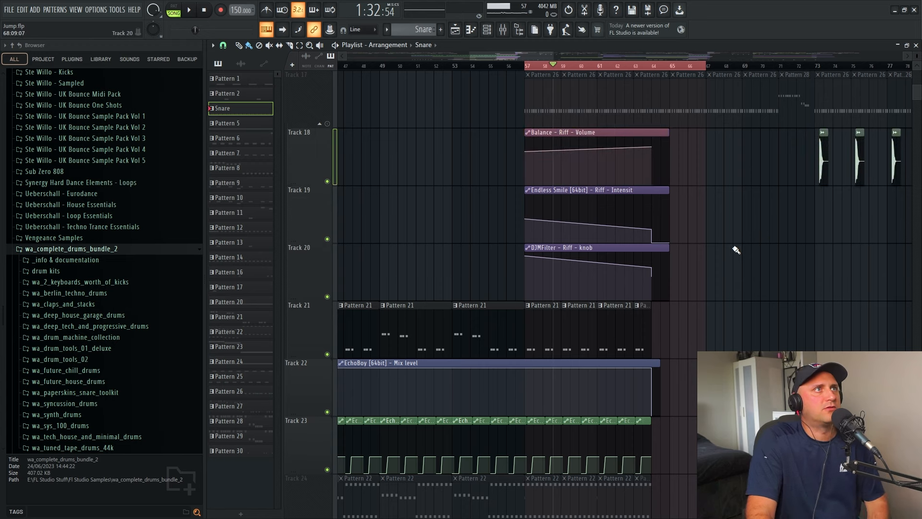
scroll(735, 252, up, 2)
scroll(347, 243, down, 3)
scroll(347, 243, up, 3)
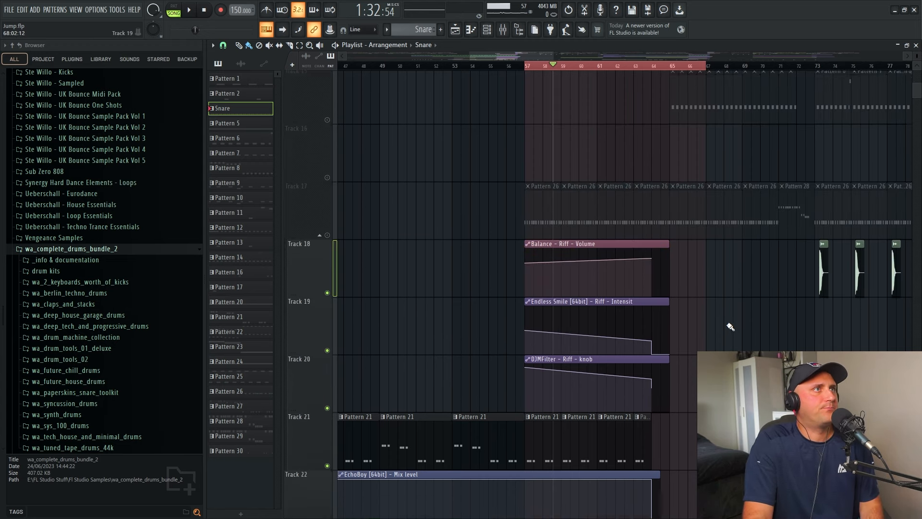
click(327, 240)
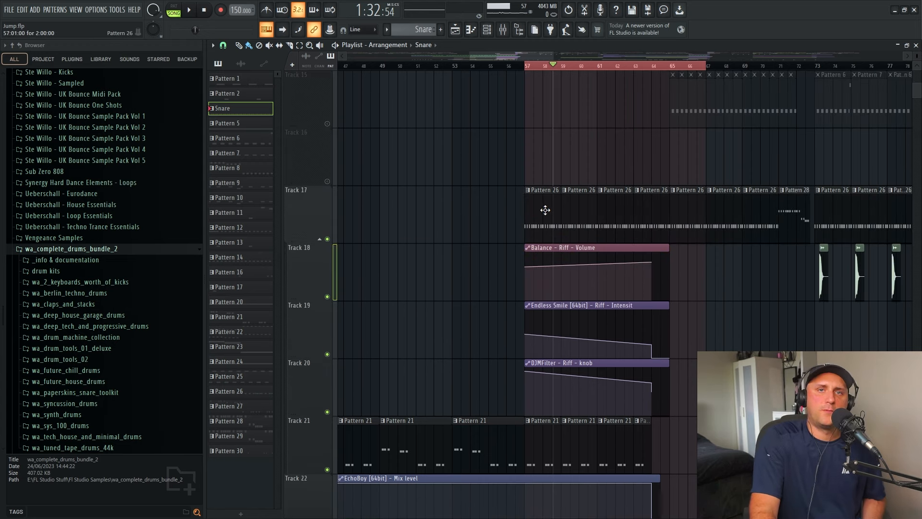
Select Pattern 26 and play the unmuted riff layers with their automation from bar 57 to about bar 64
double_click(544, 210)
key(F7)
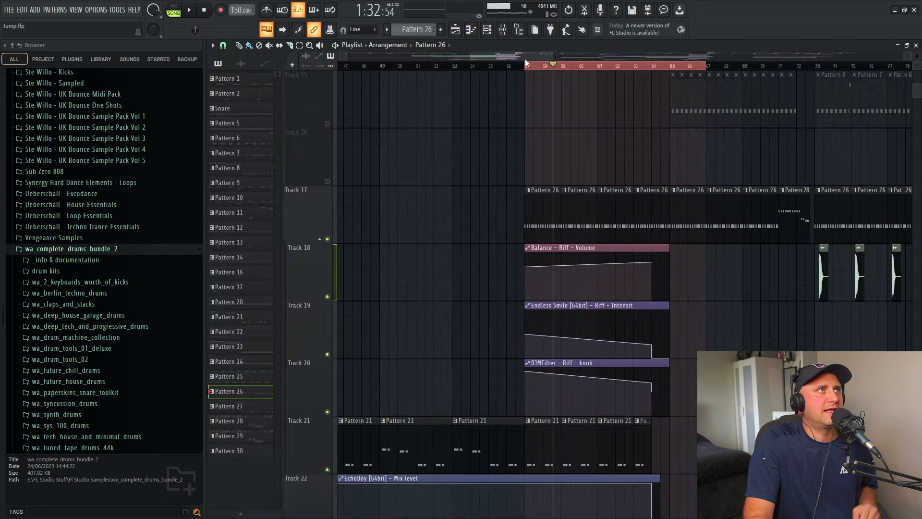
click(188, 11)
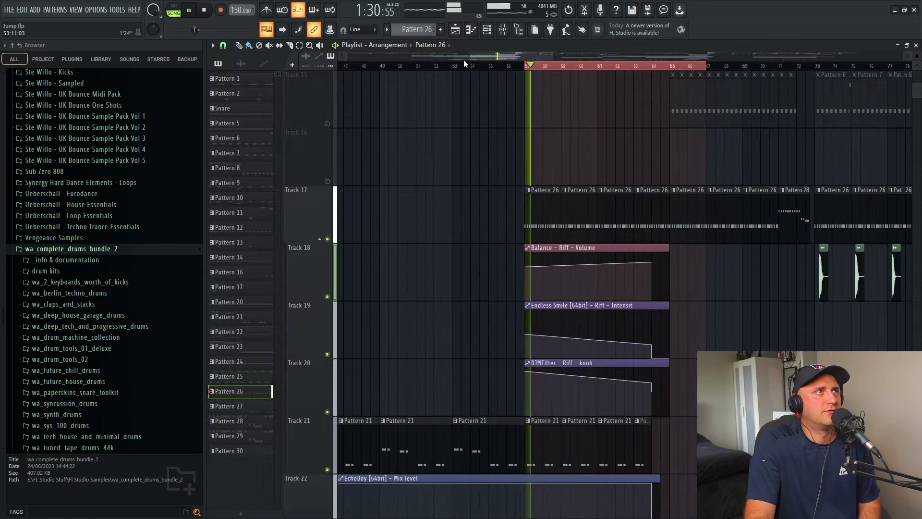
drag(514, 56, 527, 58)
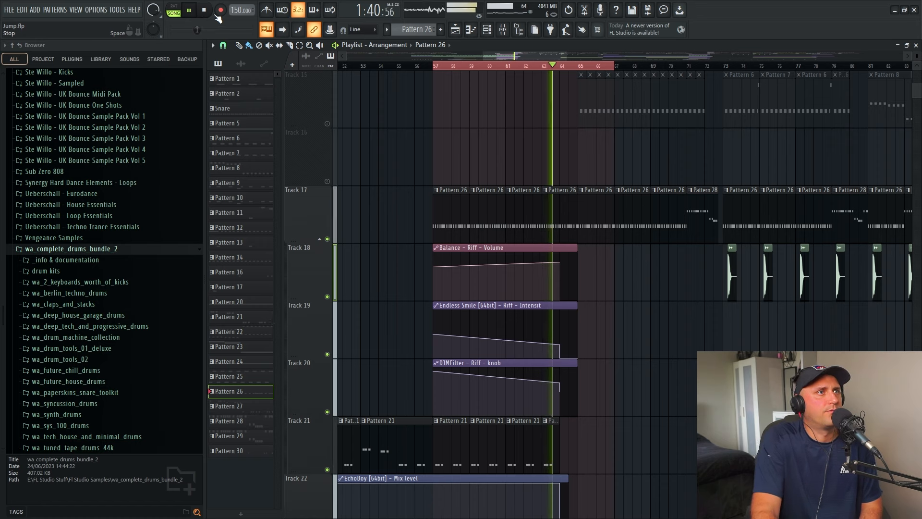
click(187, 10)
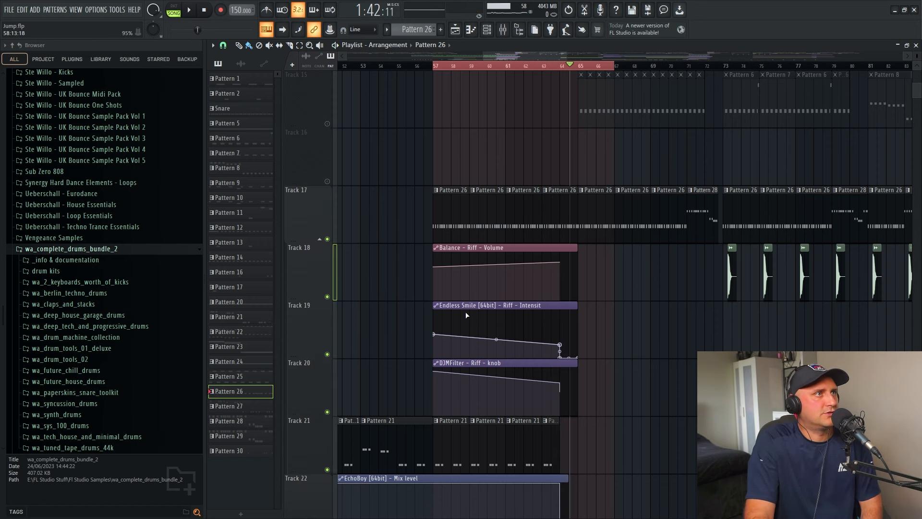
Open Pattern 26 in the piano roll and examine the Serum #2 channel's LD - Chickz Sawzz preset and its preset folder
double_click(451, 232)
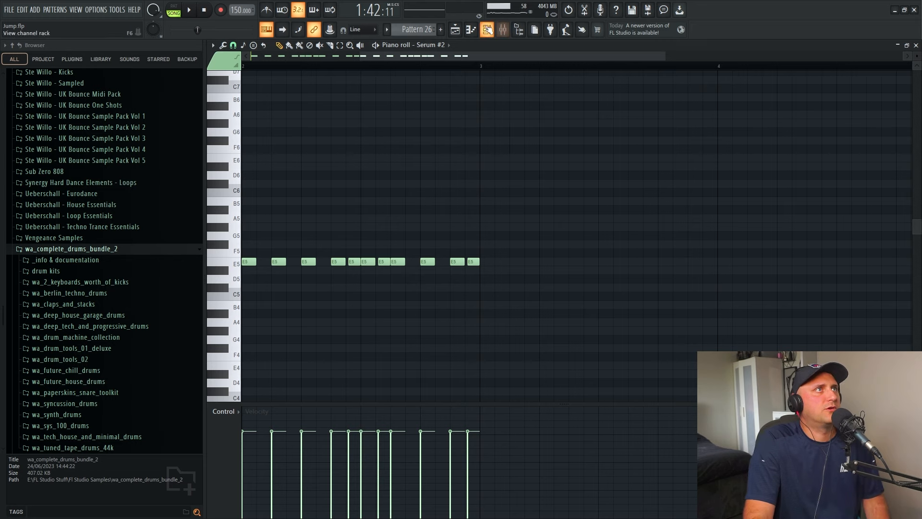
key(F6)
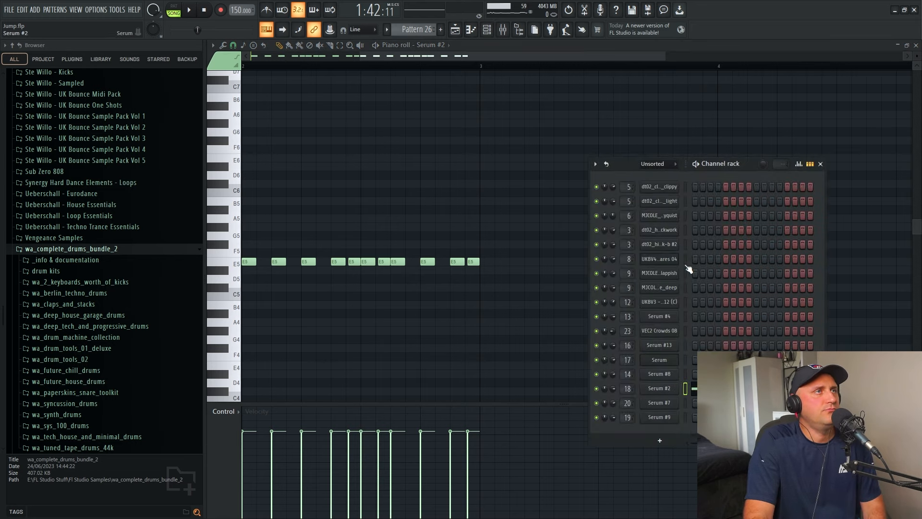
click(713, 122)
mouse_move(735, 144)
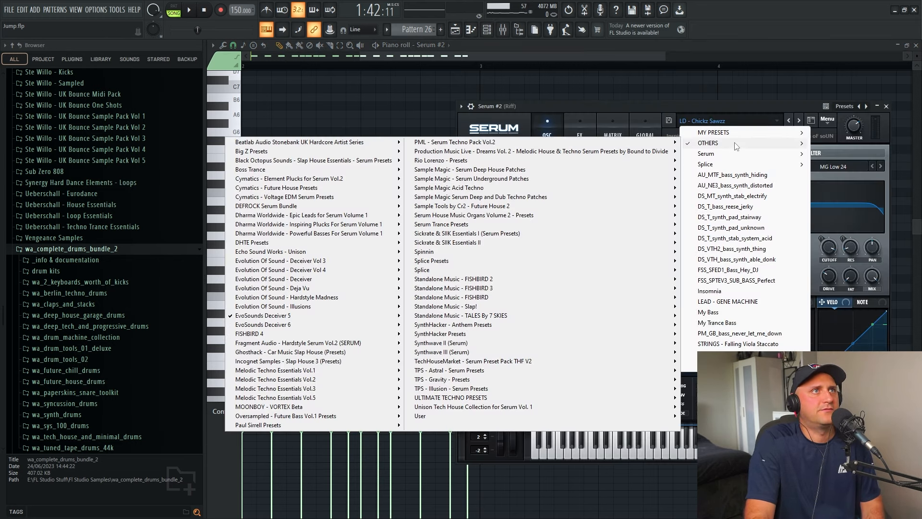
click(662, 105)
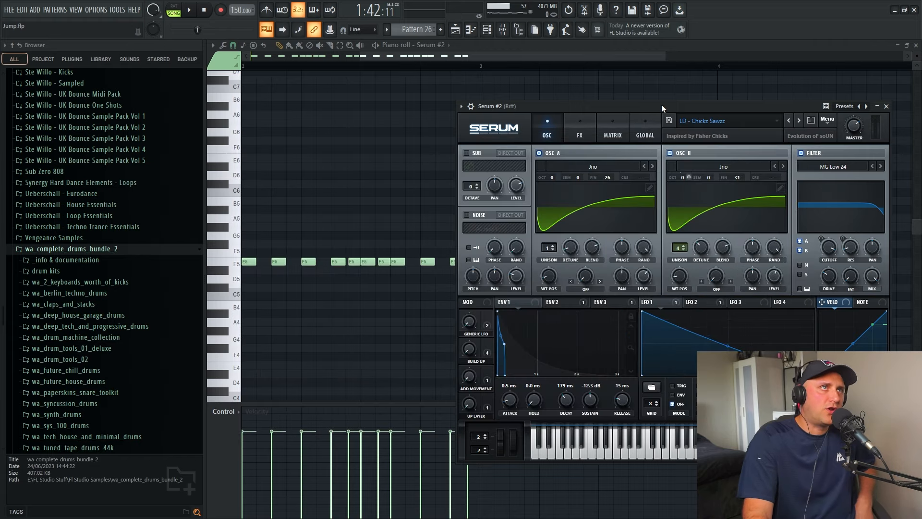
drag(662, 105, 526, 97)
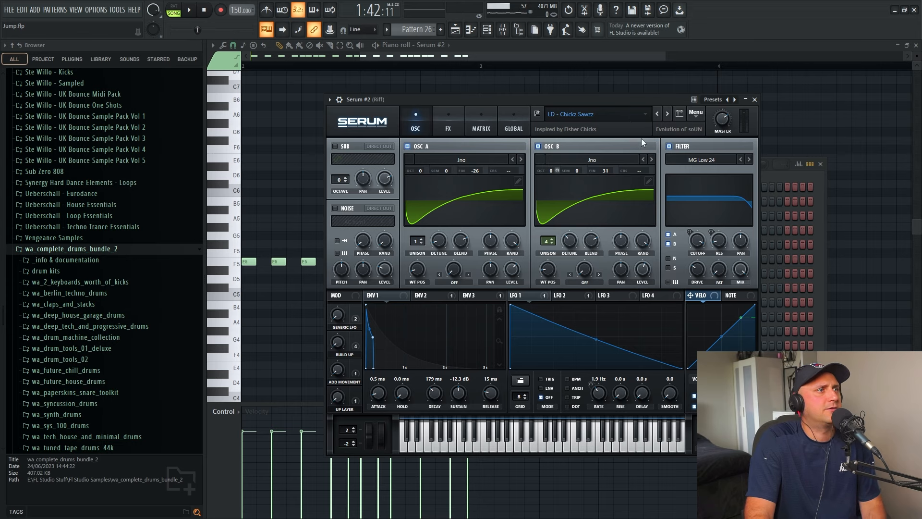
click(491, 68)
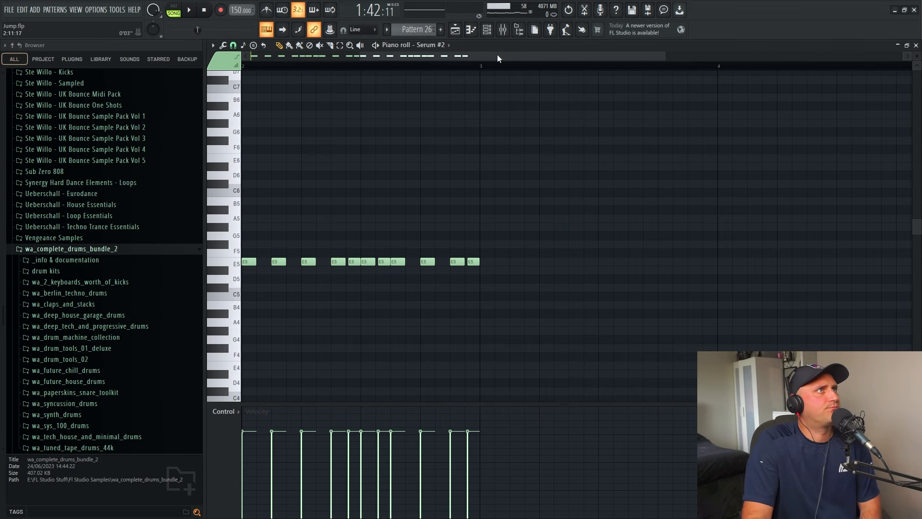
Show the whole two-bar Pattern 26 in the piano roll and play it in pattern mode
drag(498, 55, 388, 56)
drag(555, 55, 787, 74)
click(171, 12)
key(space)
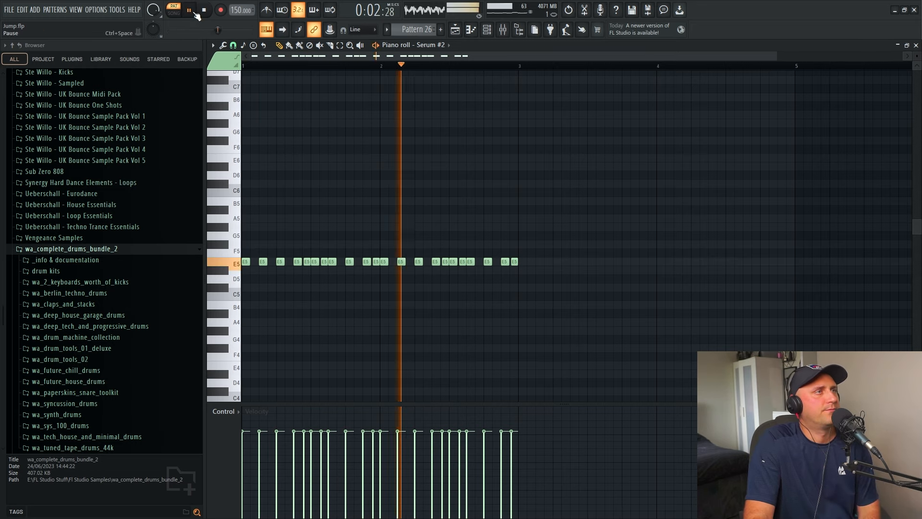
key(space)
Open the mixer on the Riff track and examine the low-cut and high-shelf bands in its Pro-Q 3
click(503, 29)
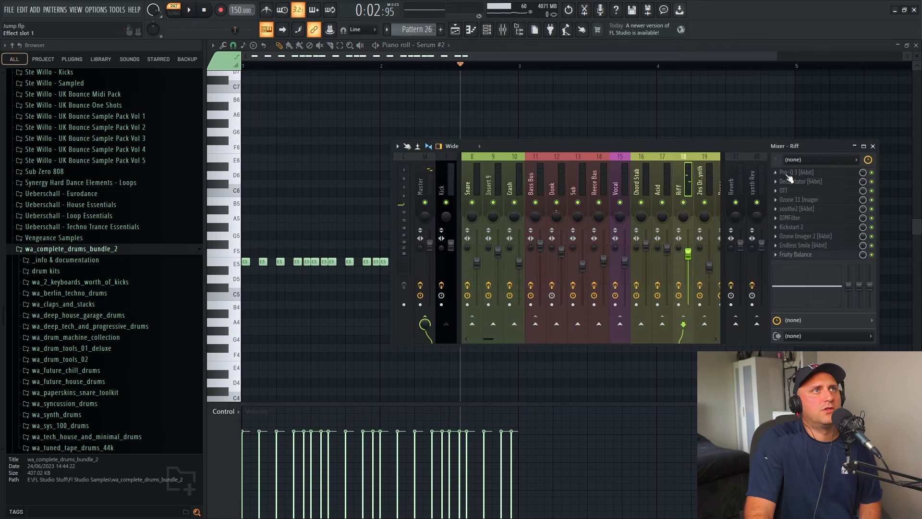
click(807, 172)
mouse_move(527, 306)
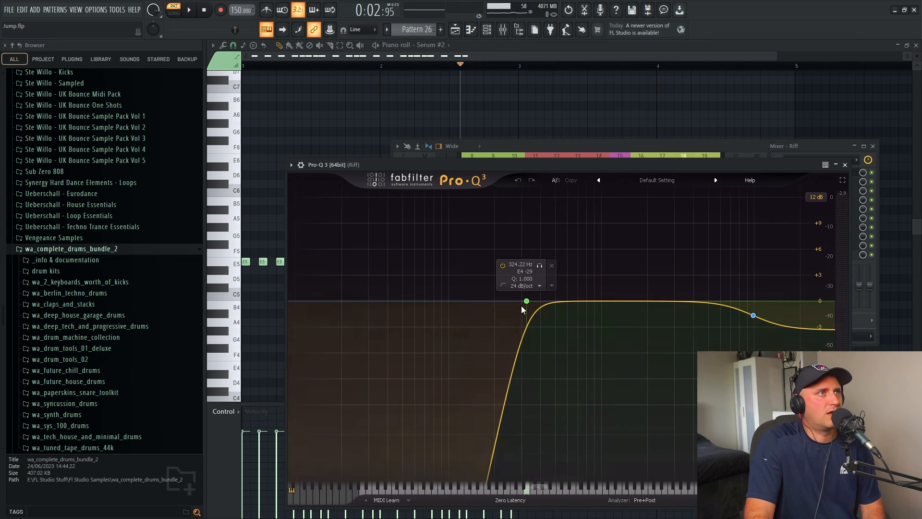
mouse_move(748, 328)
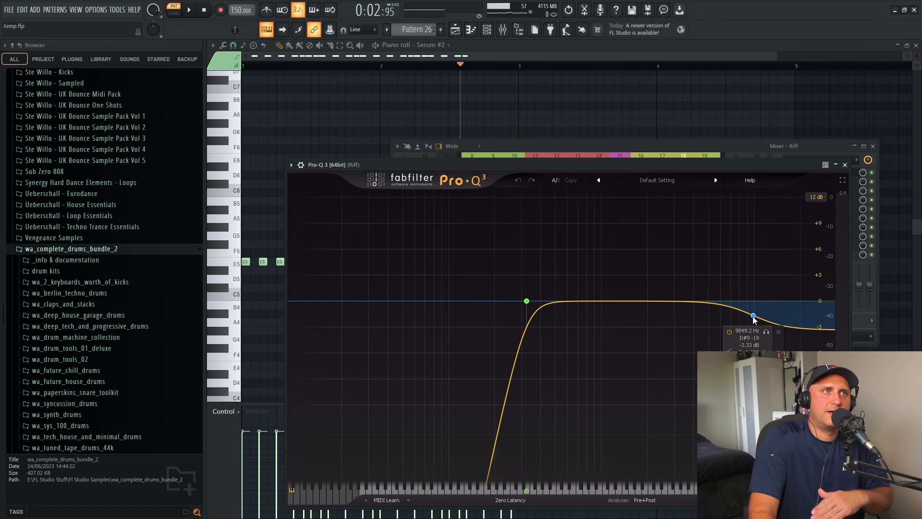
click(845, 164)
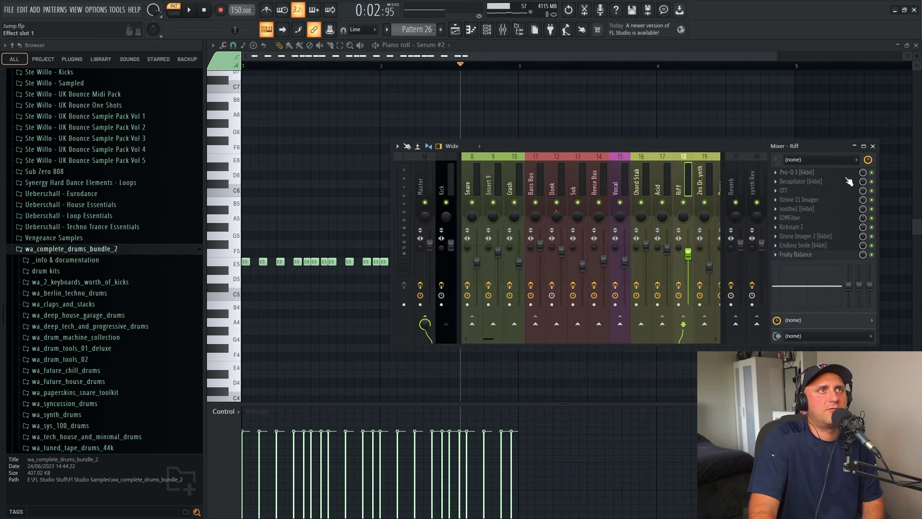
Examine the Decapitator, OTT and Ozone 11 Imager settings on the Riff track, closing each plugin after viewing it
click(802, 183)
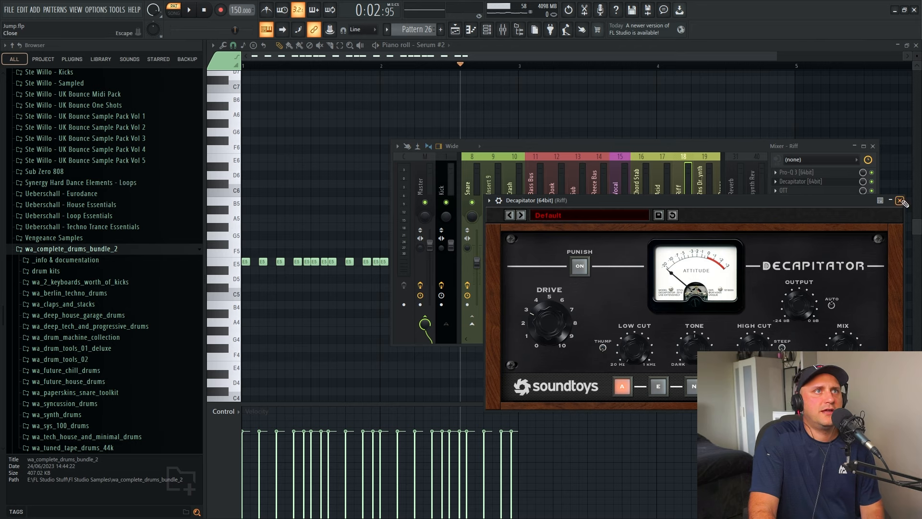
click(901, 201)
click(800, 190)
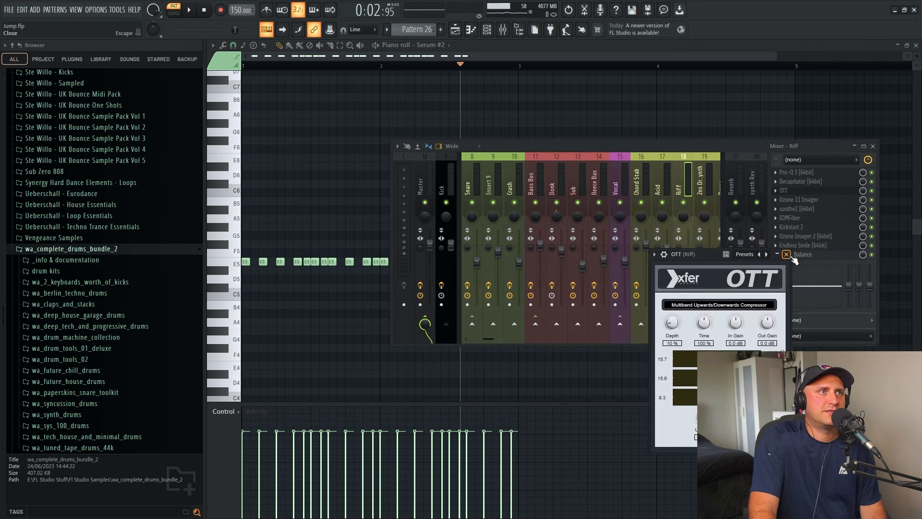
click(786, 255)
click(803, 200)
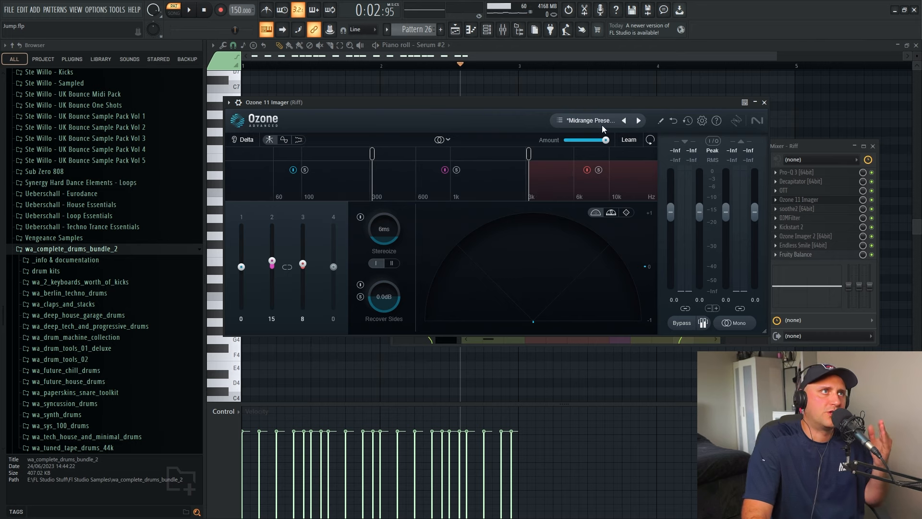
click(765, 103)
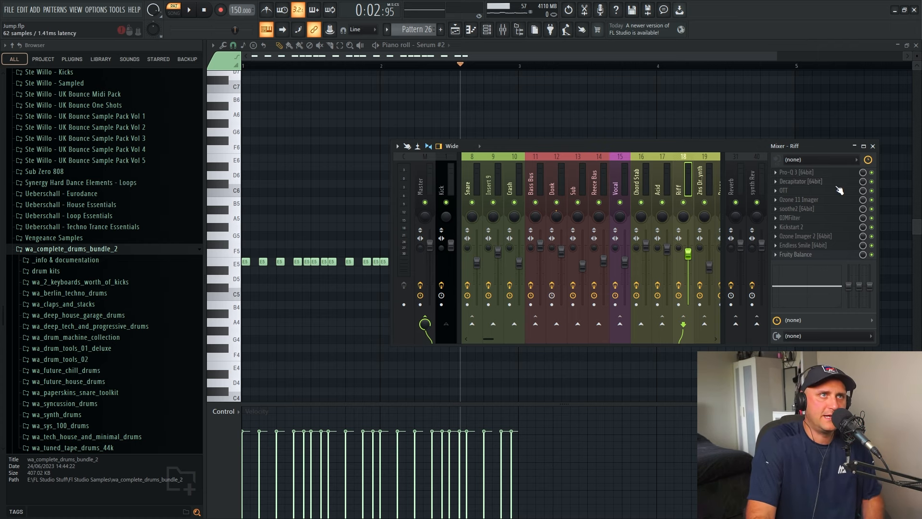
Examine the soothe2 and DJMFilter settings on the Riff track, closing each plugin after viewing it
click(804, 209)
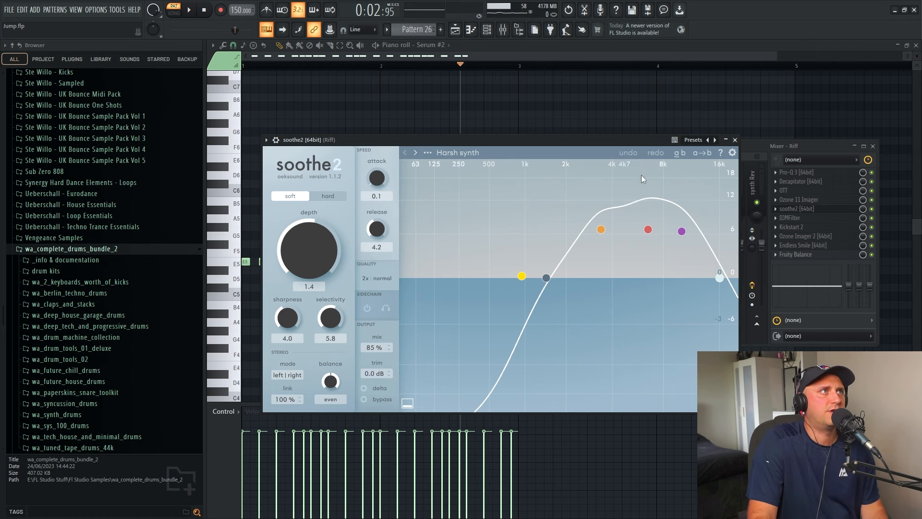
click(738, 141)
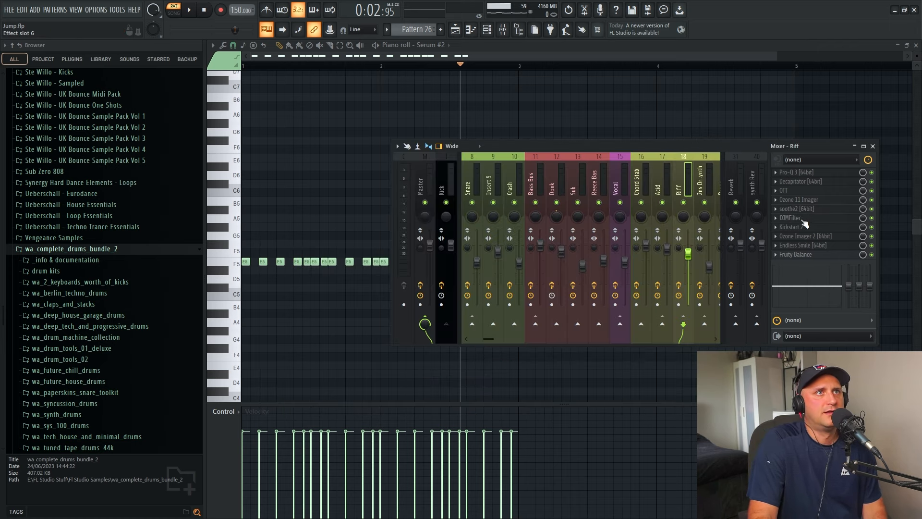
click(804, 219)
click(292, 90)
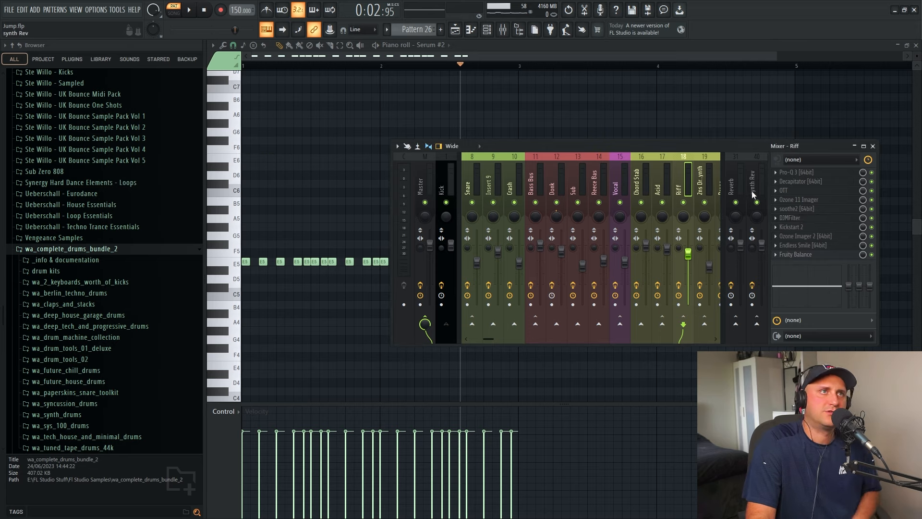
Examine the Kickstart 2 and Ozone Imager 2 settings on the Riff track, closing each plugin after viewing it
click(805, 229)
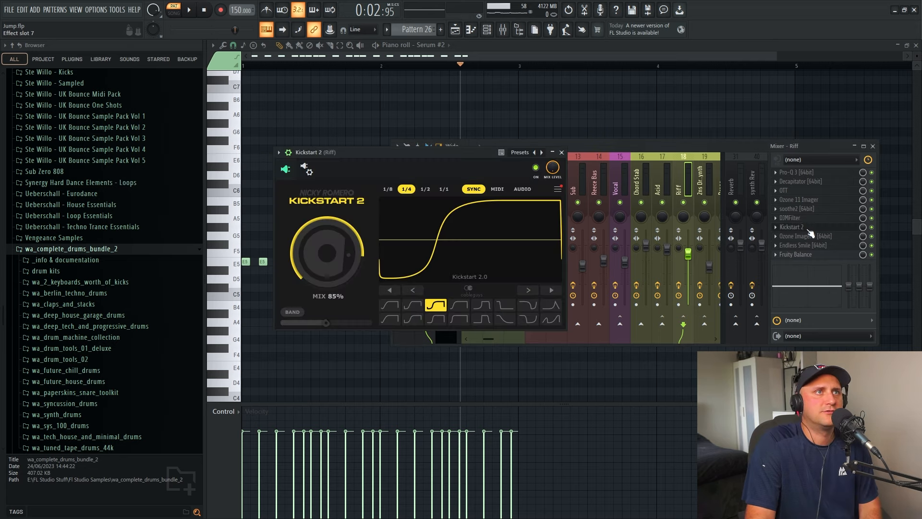
click(562, 153)
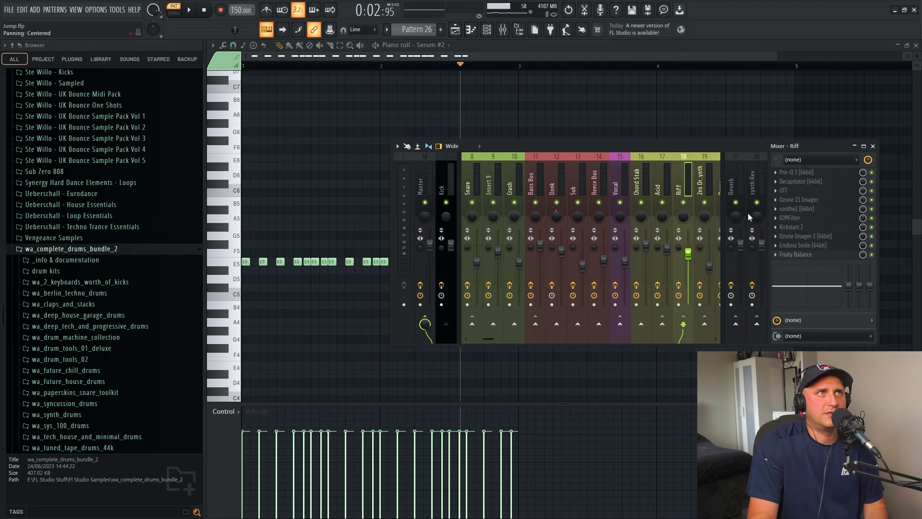
click(811, 236)
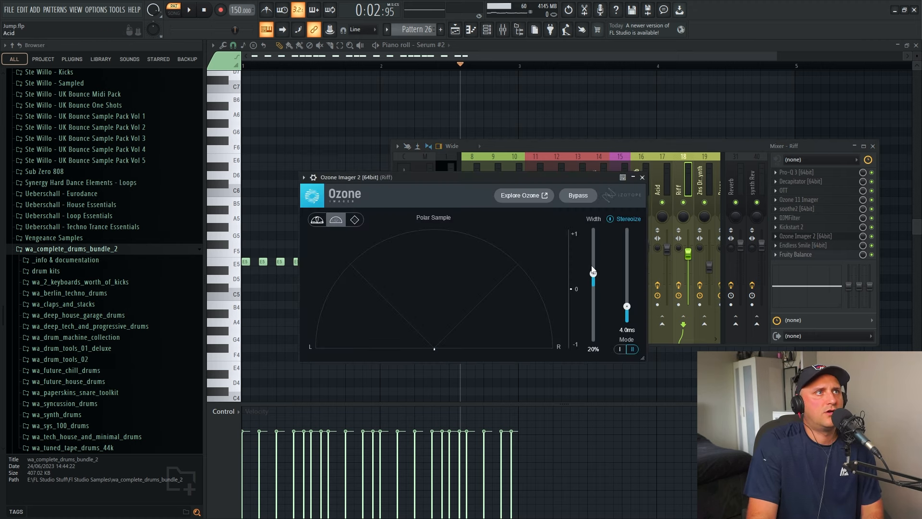
click(643, 177)
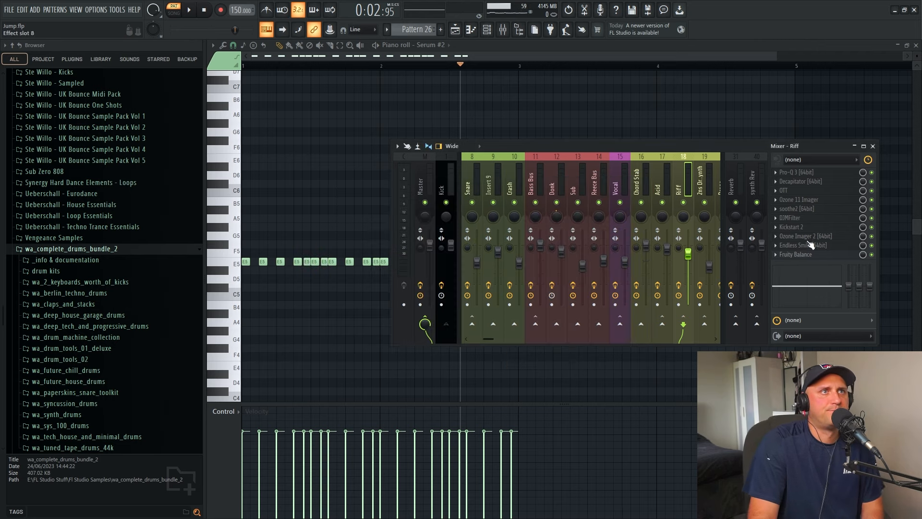
Examine the Endless Smile and Fruity Balance settings on the Riff track, closing each plugin after viewing it
click(806, 245)
click(616, 90)
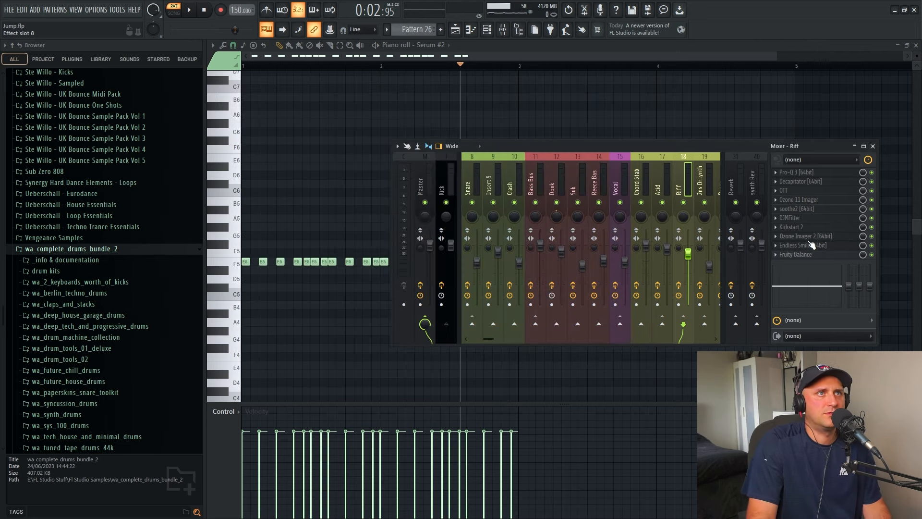
click(800, 254)
click(380, 152)
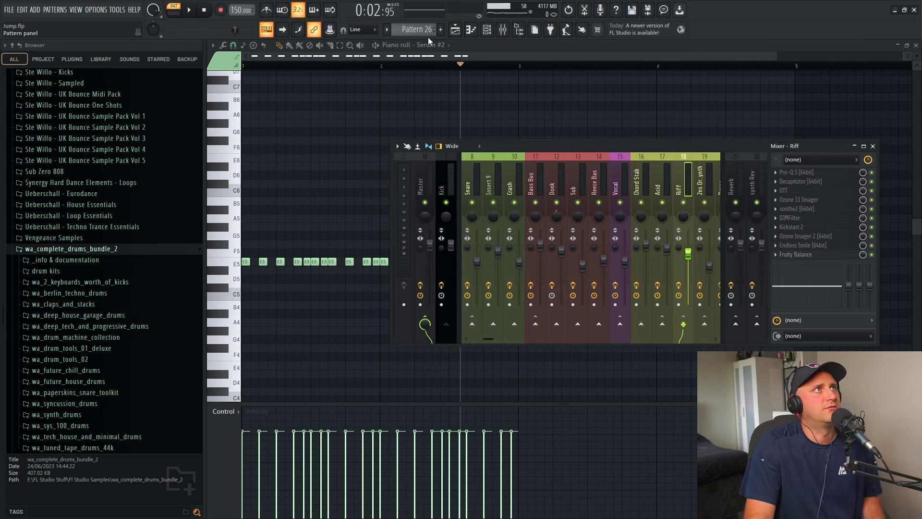
Open the Pattern 28 clip from Track 17 near bar 71 in the piano roll, select all its notes and play it
click(455, 29)
scroll(618, 286, down, 5)
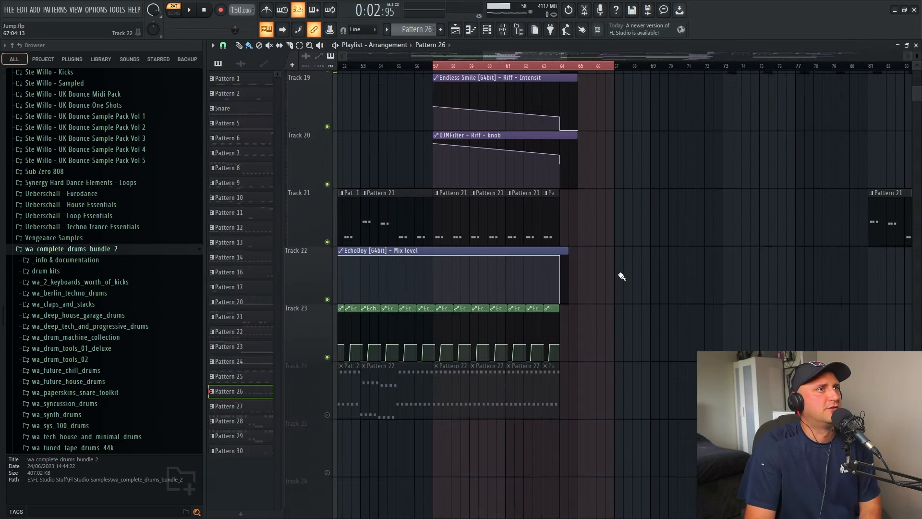
scroll(609, 295, up, 9)
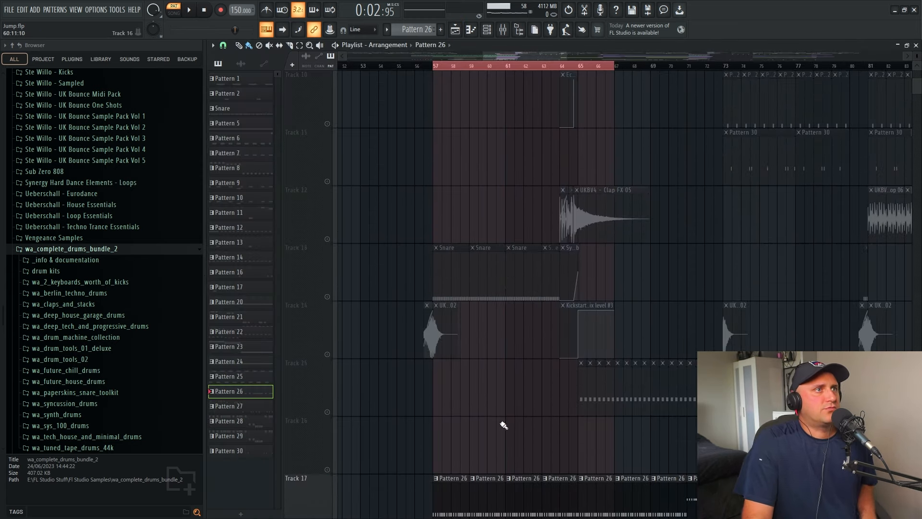
scroll(643, 255, down, 2)
scroll(552, 53, right, 3)
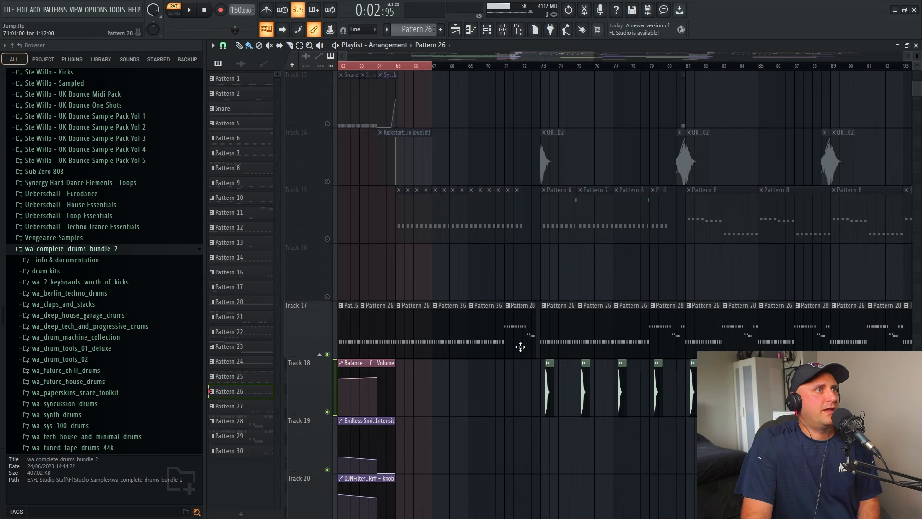
double_click(516, 326)
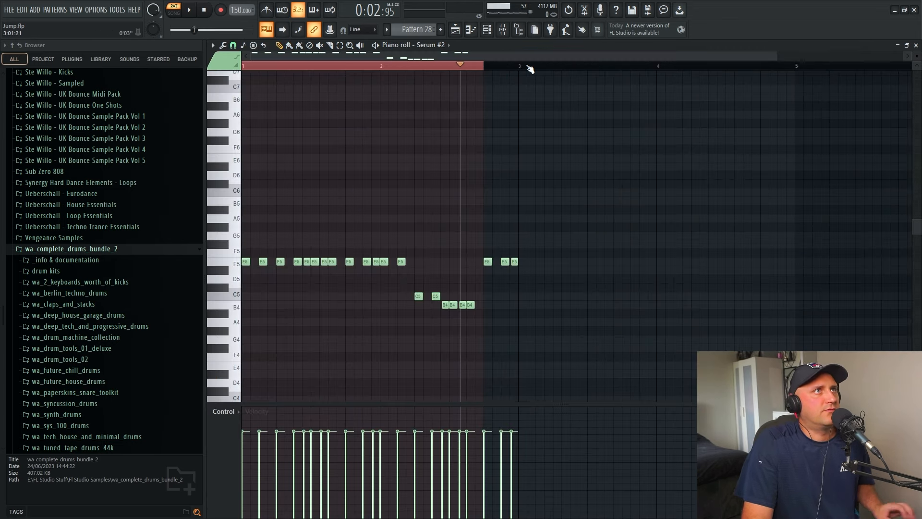
key(ctrl+a)
click(189, 10)
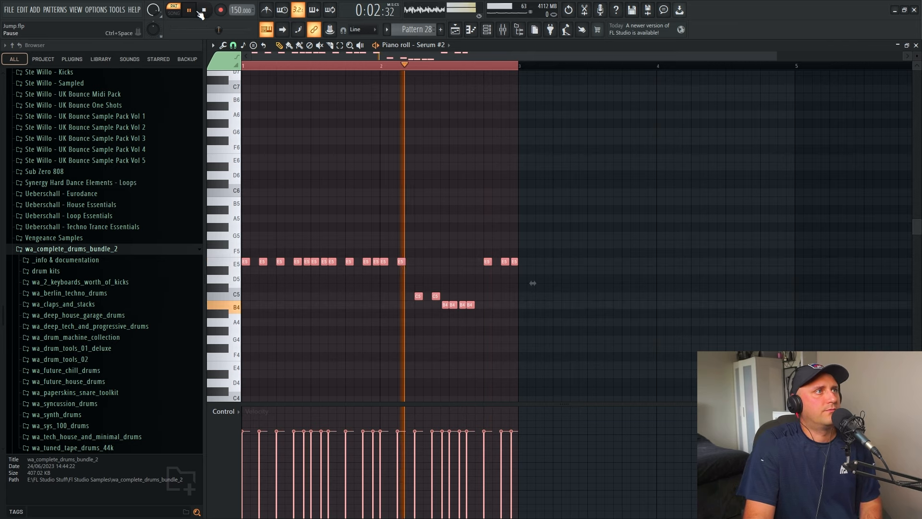
click(195, 14)
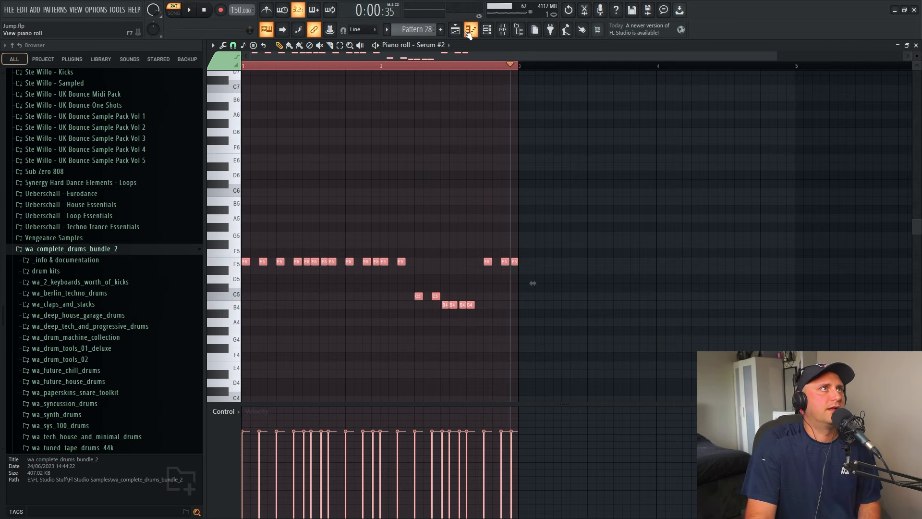
Return to the playlist and re-enable all tracks by clearing the solo on Track 17 and its automation lanes
click(461, 31)
key(F7)
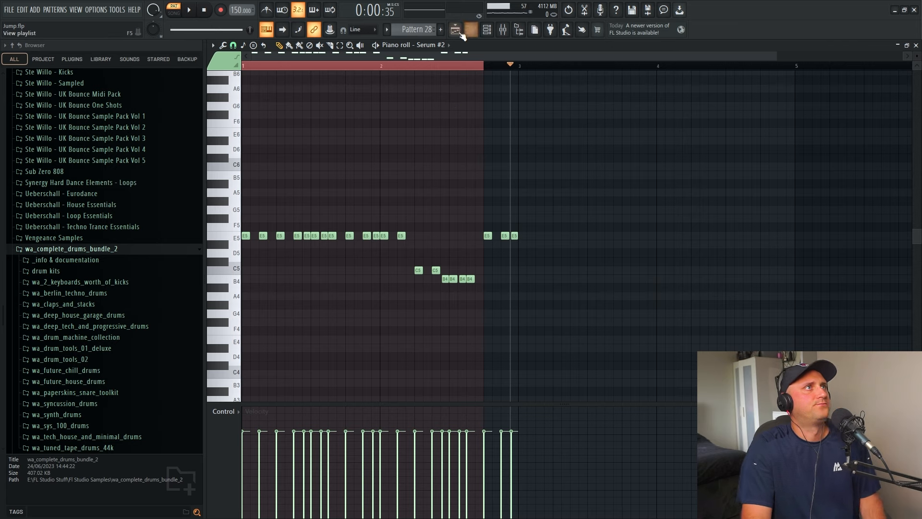
key(F5)
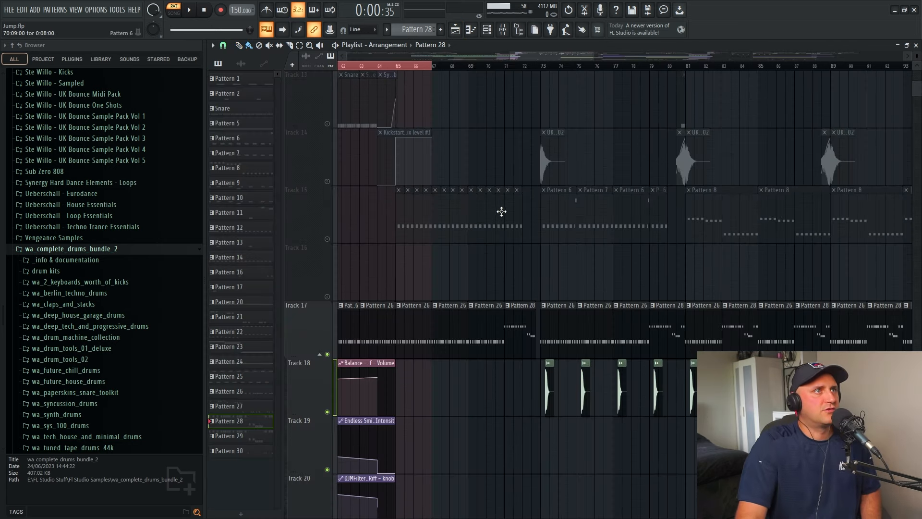
right_click(328, 355)
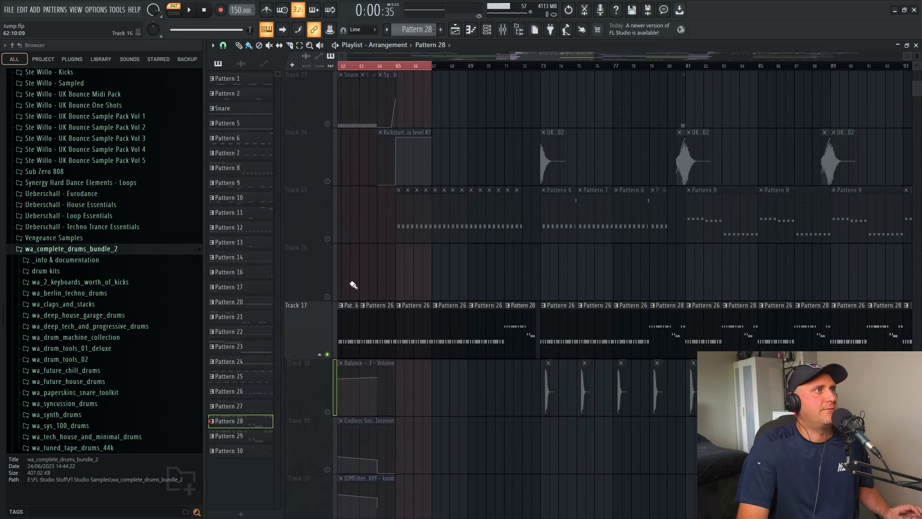
right_click(329, 355)
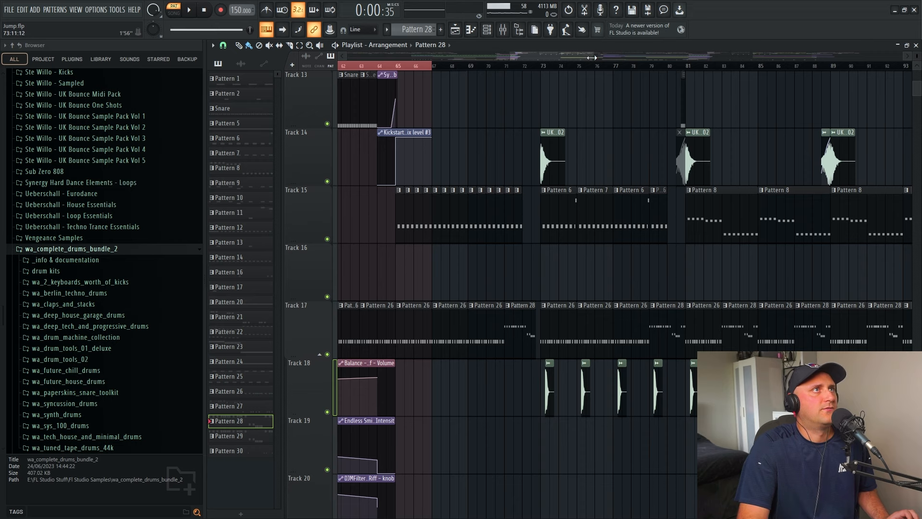
Select the playlist range from bar 57 to bar 81, play the full arrangement from there and clear the selection
mouse_move(593, 57)
mouse_down()
mouse_move(613, 57)
mouse_move(591, 57)
mouse_up()
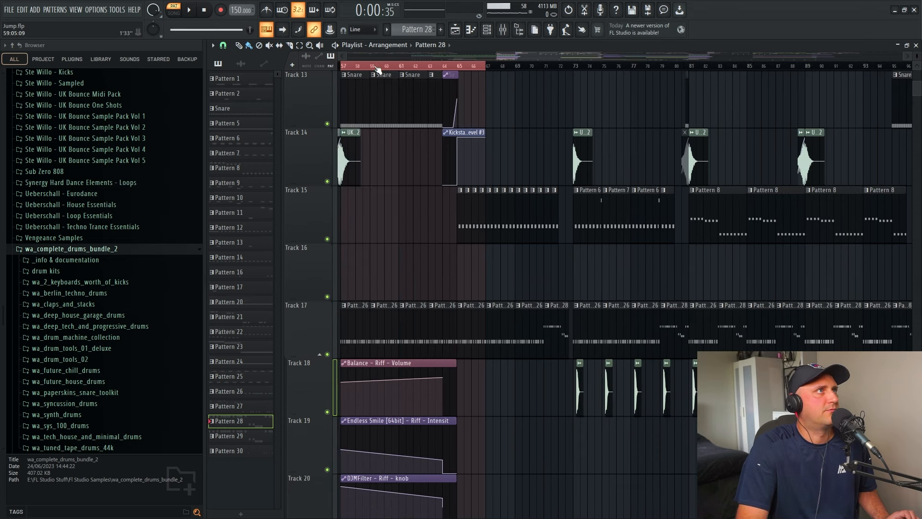
drag(349, 71, 689, 98)
key(space)
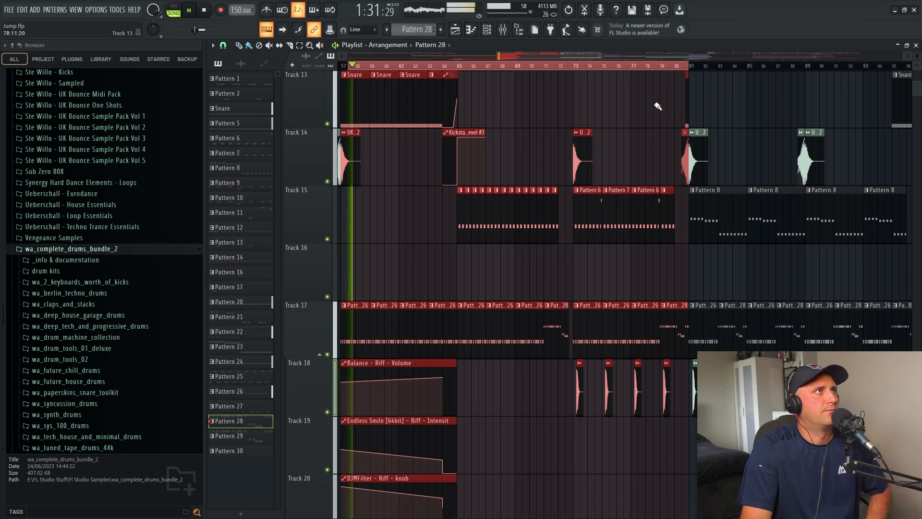
click(300, 46)
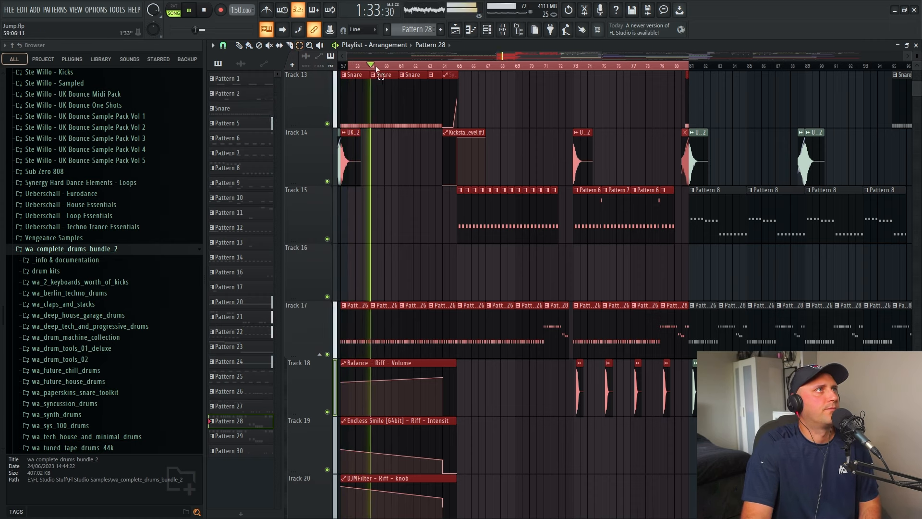
click(569, 93)
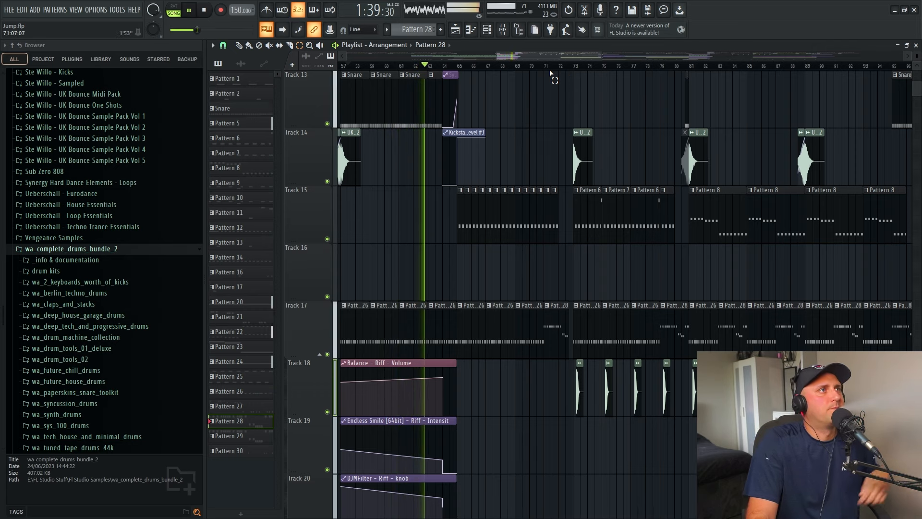
Hide the browser and keep playing the full arrangement through the drop, stopping at bar 73
key(alt+F8)
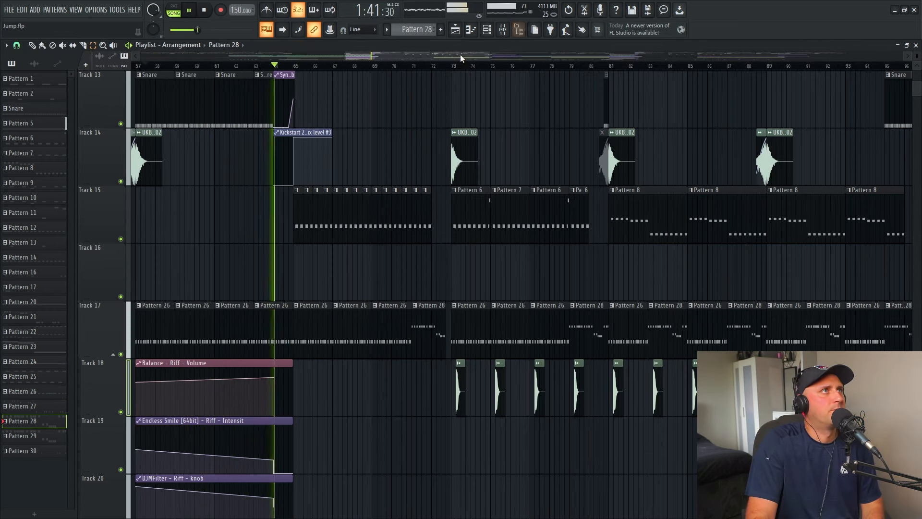
scroll(505, 156, down, 3)
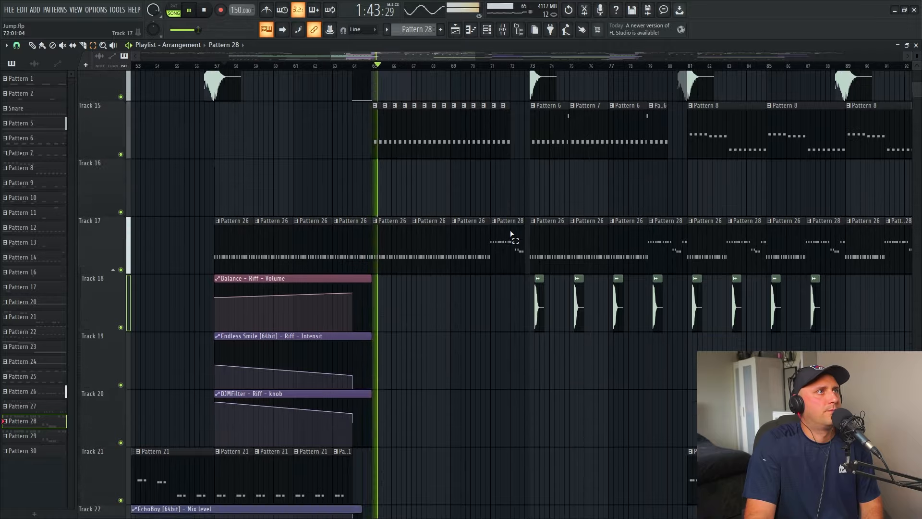
scroll(518, 243, up, 3)
click(190, 11)
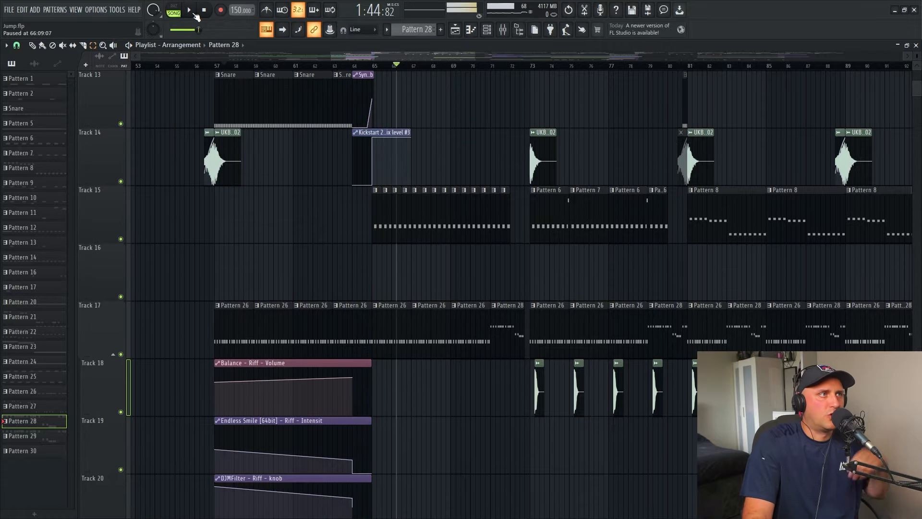
click(194, 13)
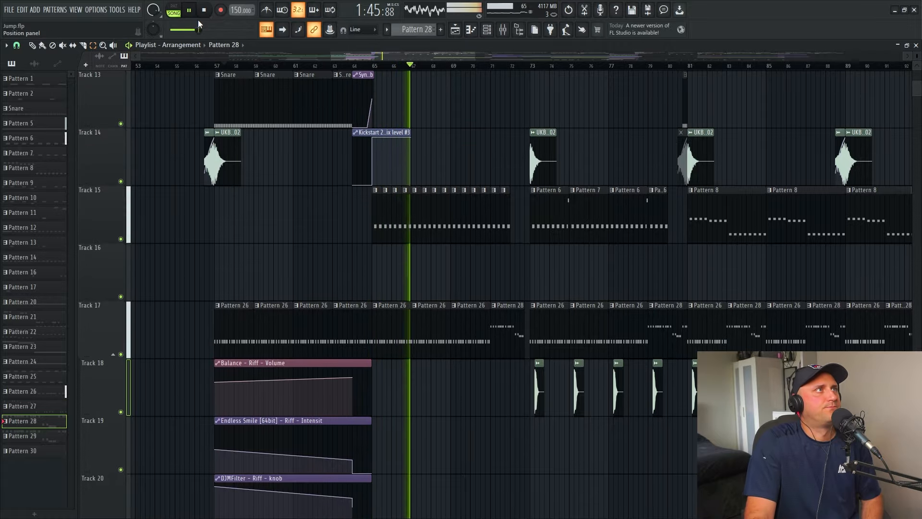
scroll(529, 79, down, 2)
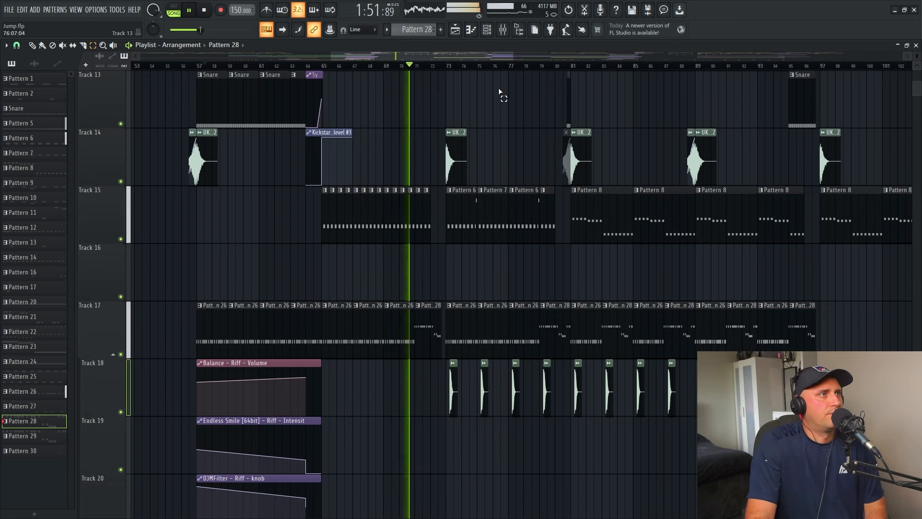
click(190, 10)
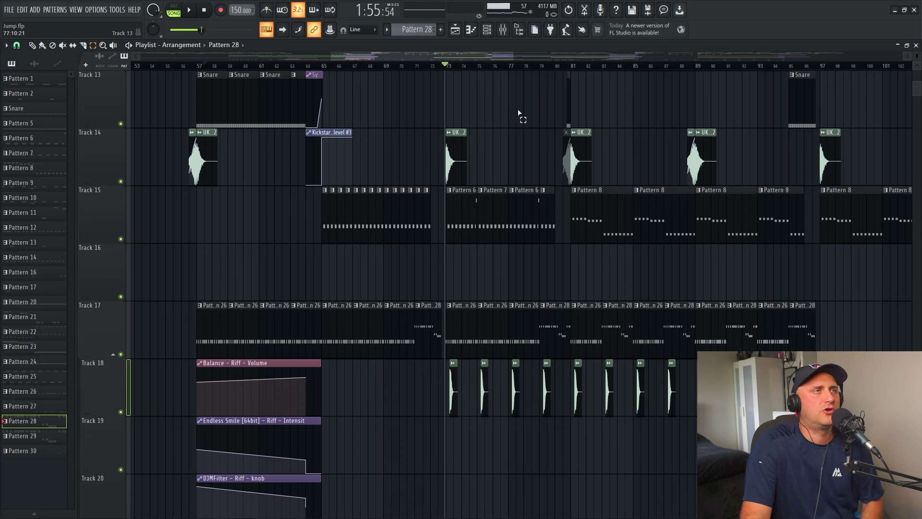
Solo Track 18 and play its audio hits from bar 73 on their own
scroll(522, 126, down, 2)
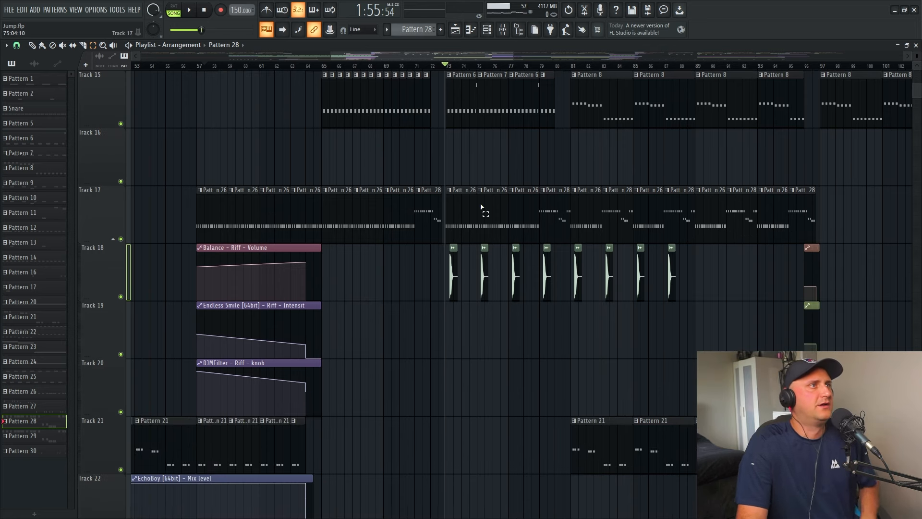
right_click(126, 297)
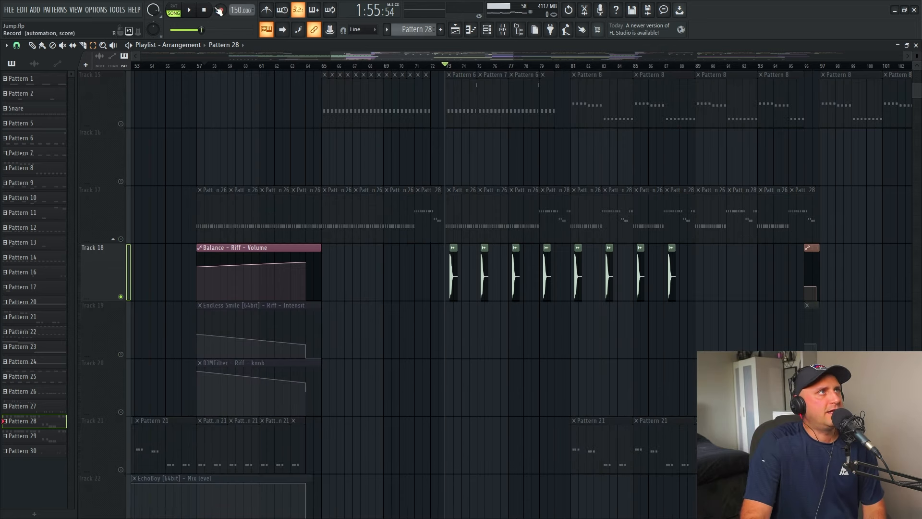
click(191, 11)
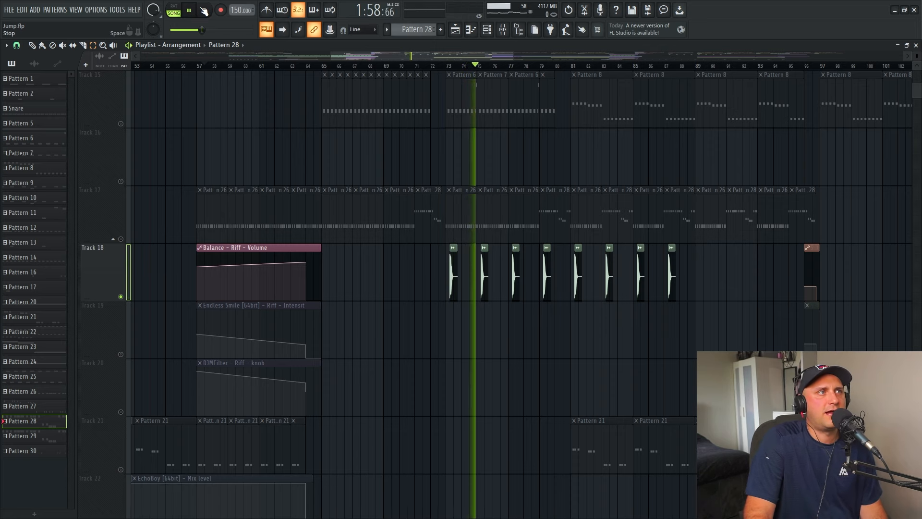
click(204, 11)
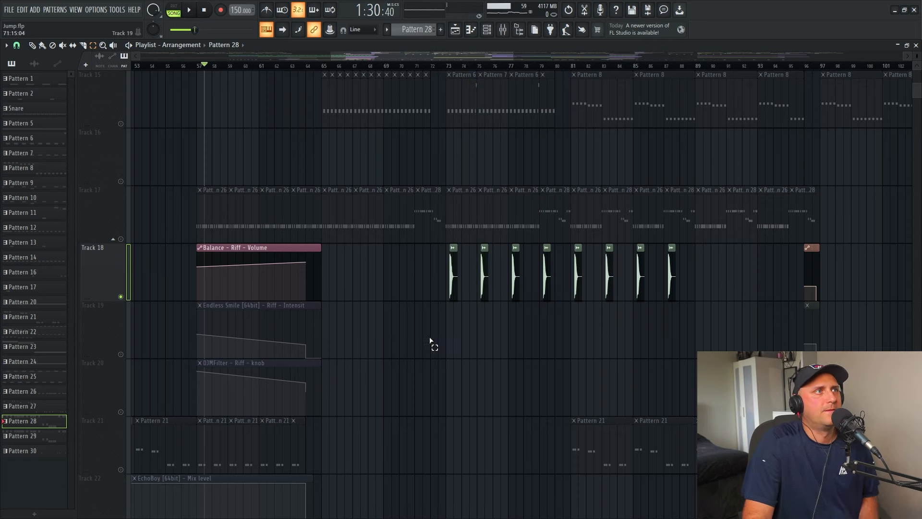
Solo Track 17 in place of Track 18 and clear the solo to re-enable every playlist track
scroll(432, 346, down, 3)
scroll(449, 334, up, 3)
right_click(121, 240)
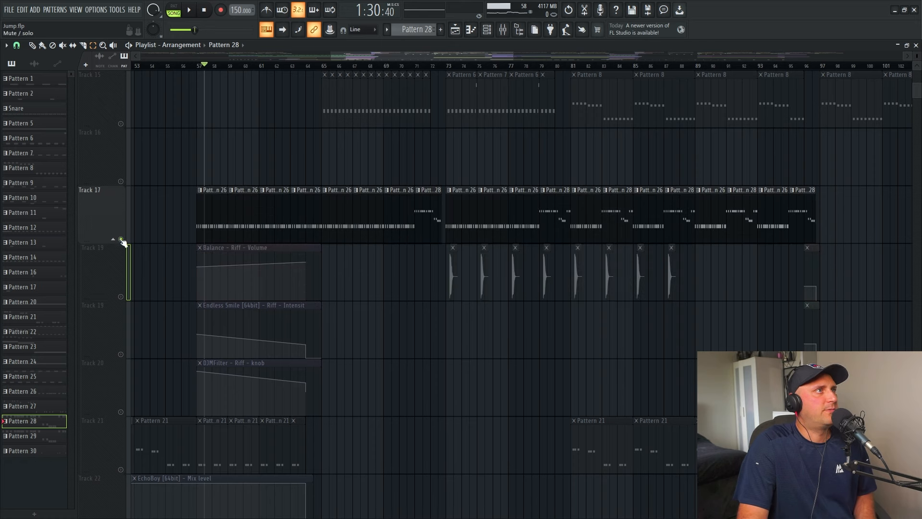
right_click(121, 239)
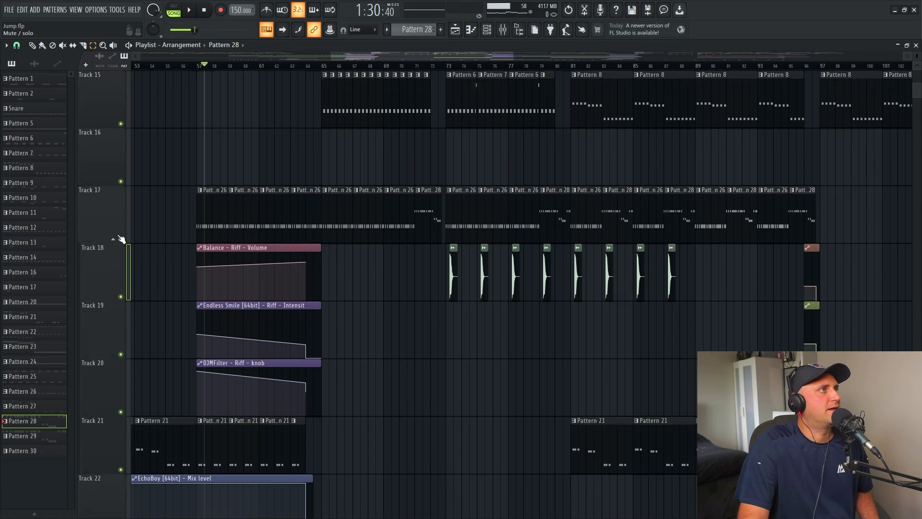
Select the playlist range from about bar 71 to bar 79 and play the full arrangement through it, reviewing the active tracks
drag(416, 69, 543, 82)
key(space)
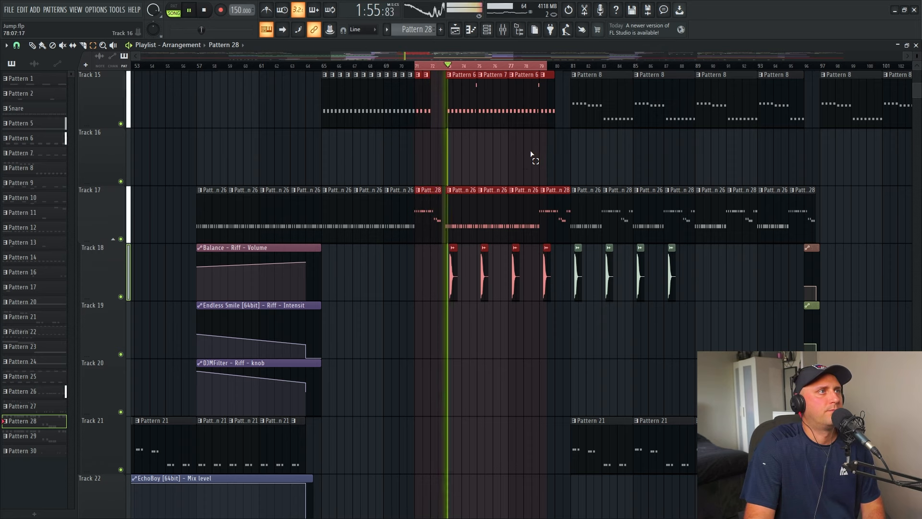
scroll(513, 173, up, 3)
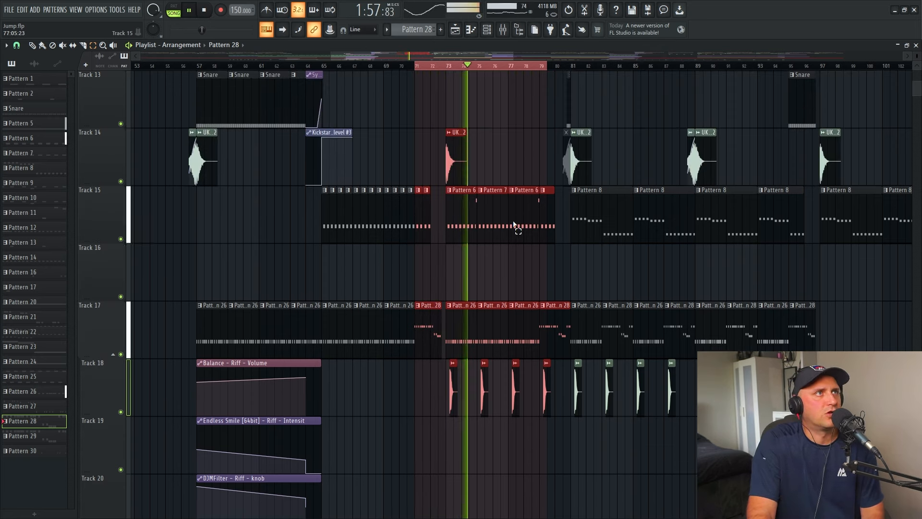
scroll(520, 226, up, 2)
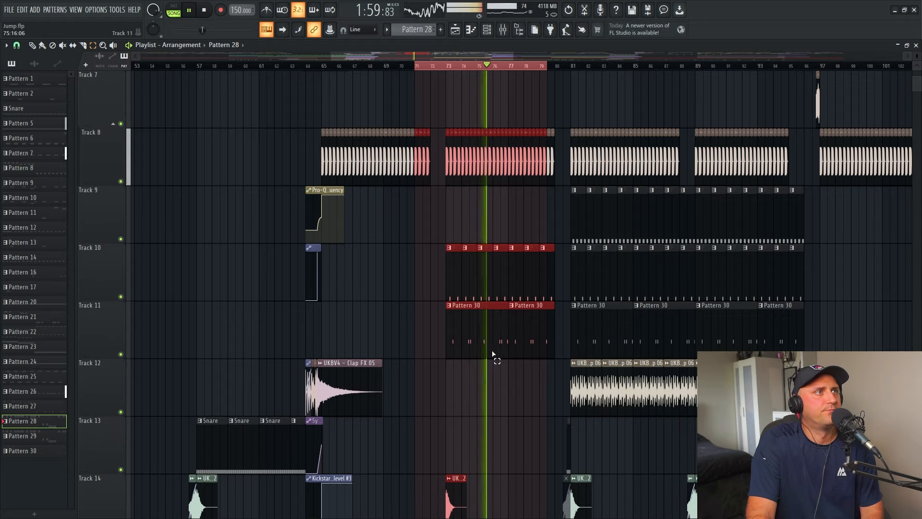
scroll(516, 341, down, 5)
scroll(518, 340, down, 6)
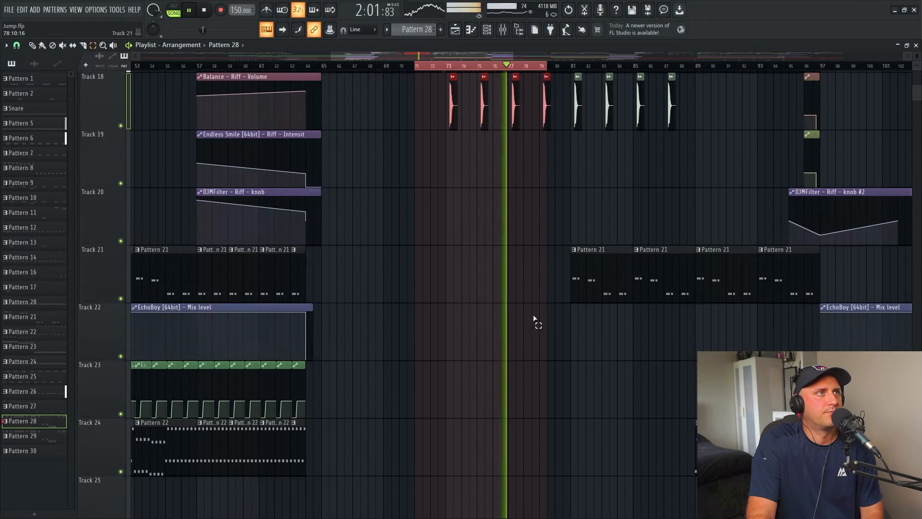
scroll(519, 273, down, 16)
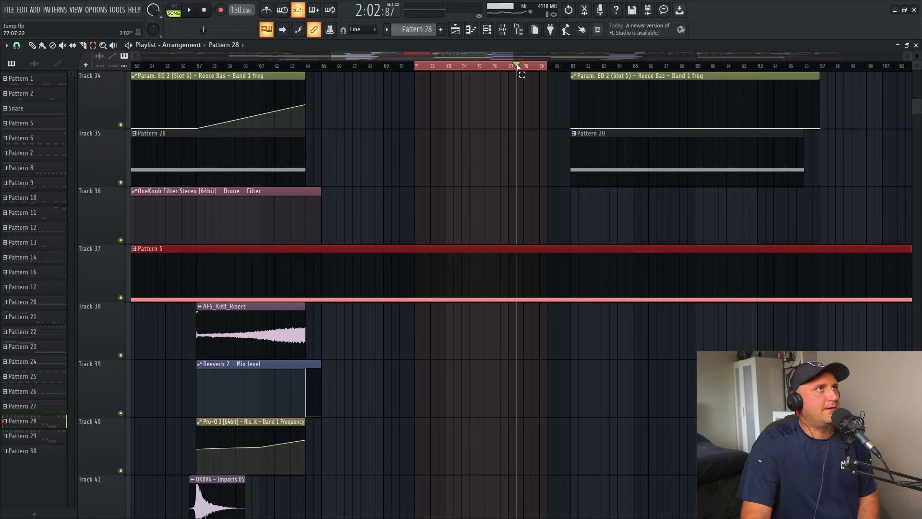
Clear the range selection, play the full arrangement from about bar 80 while reviewing the incoming tracks, and stop at about bar 90
drag(515, 56, 665, 56)
scroll(392, 212, up, 3)
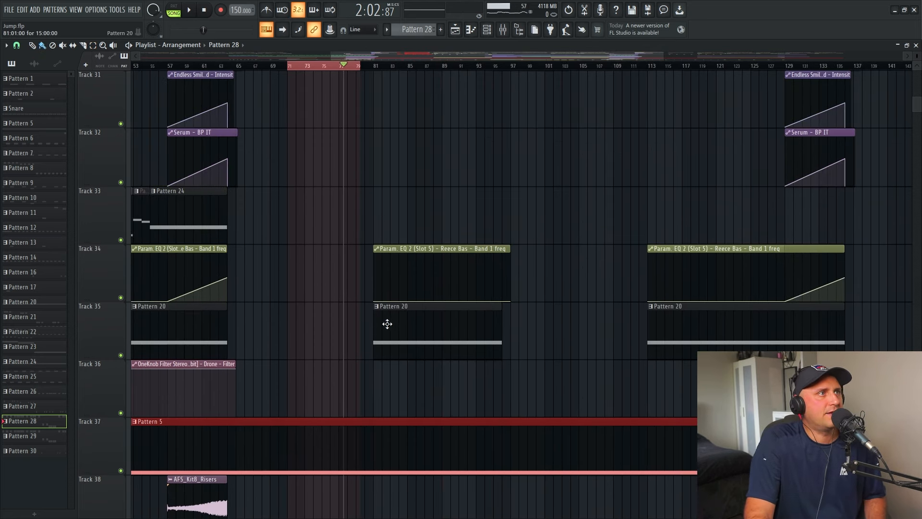
right_click(370, 66)
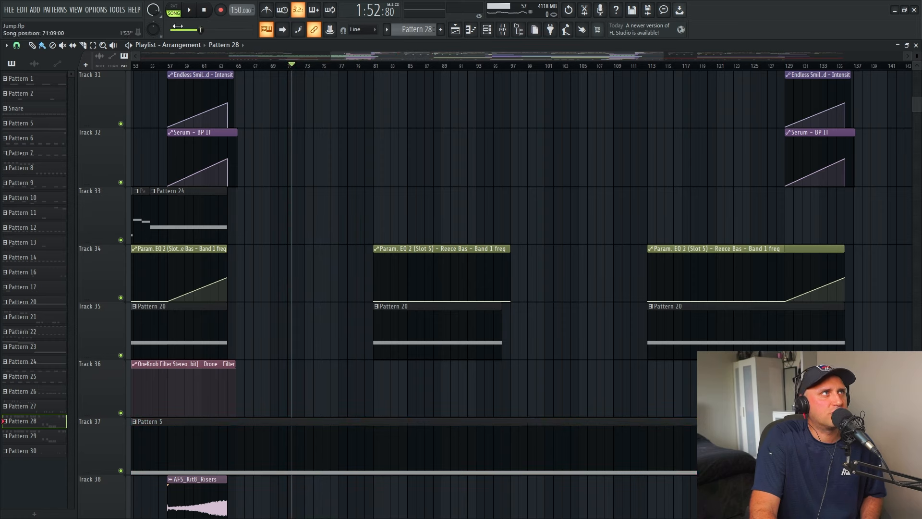
click(189, 10)
click(365, 66)
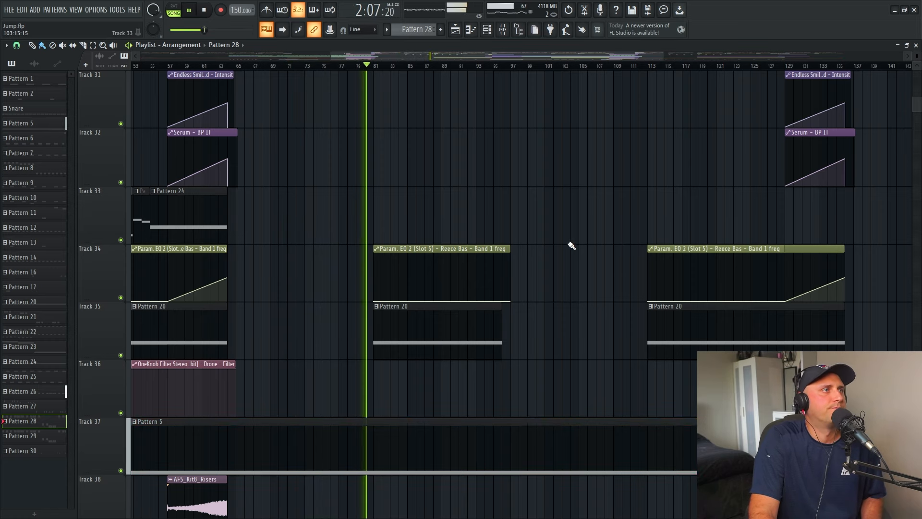
scroll(562, 245, up, 14)
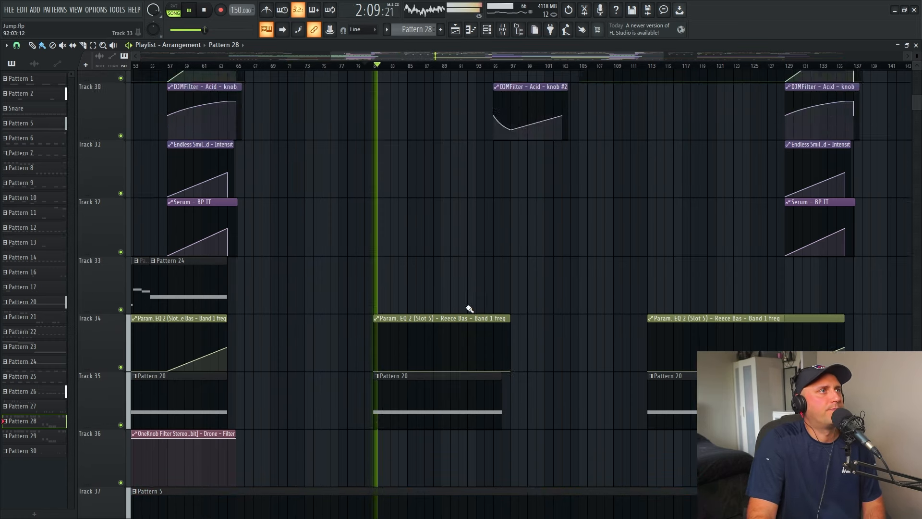
scroll(438, 294, up, 3)
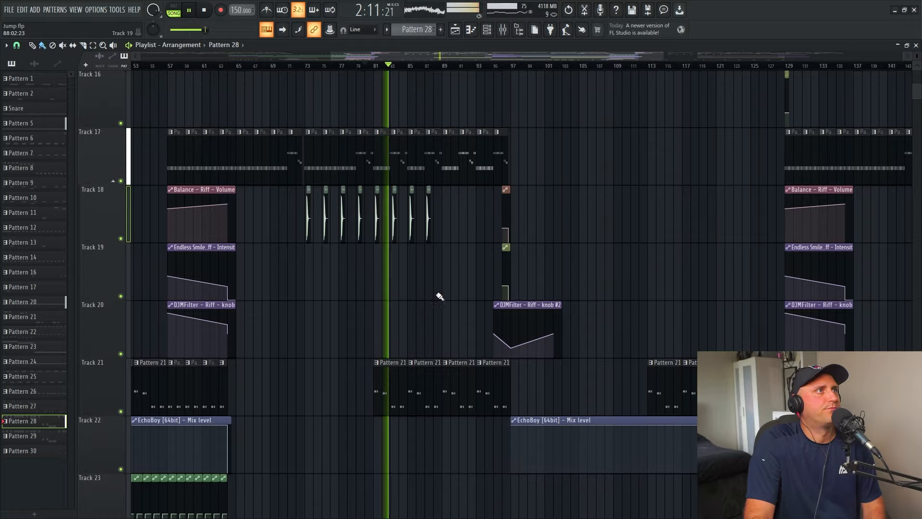
scroll(587, 274, up, 1)
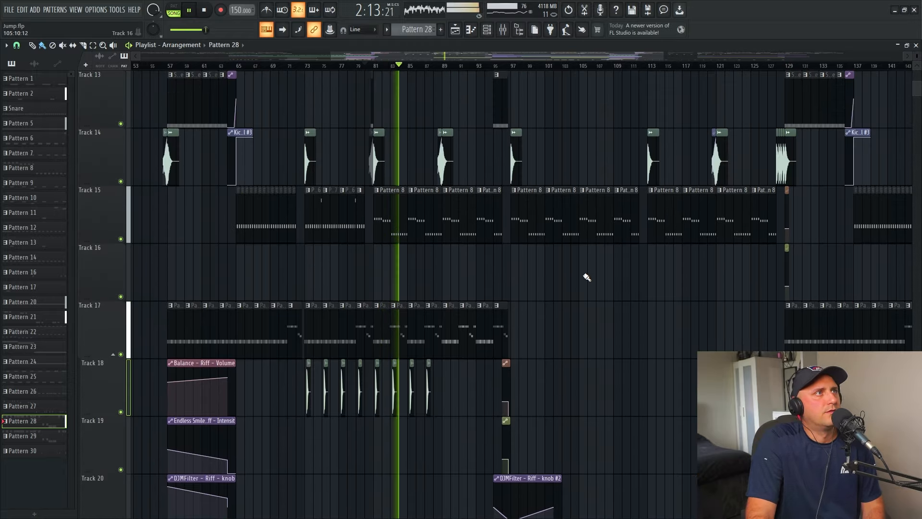
scroll(571, 287, down, 2)
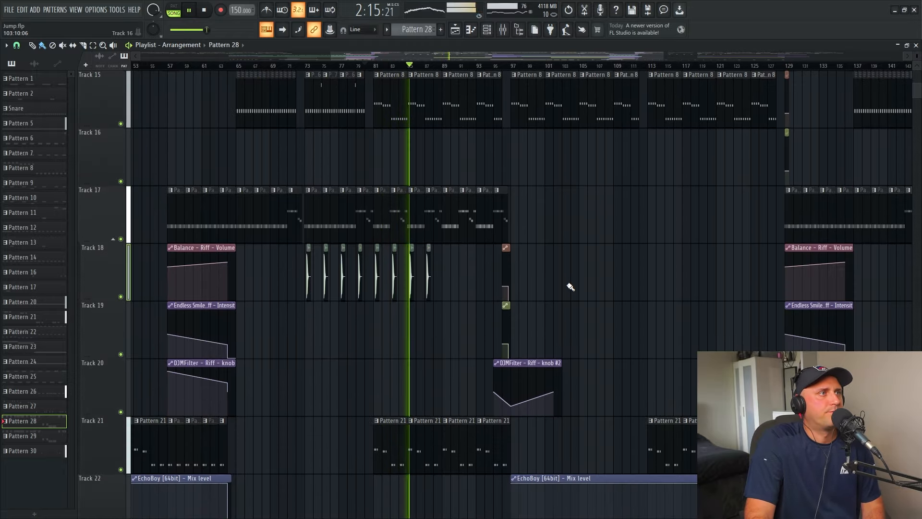
scroll(571, 287, down, 3)
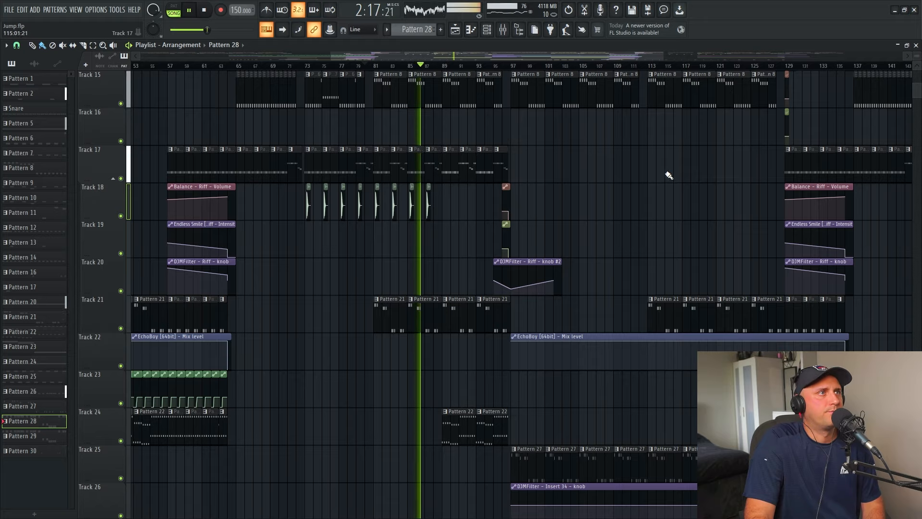
scroll(625, 175, down, 2)
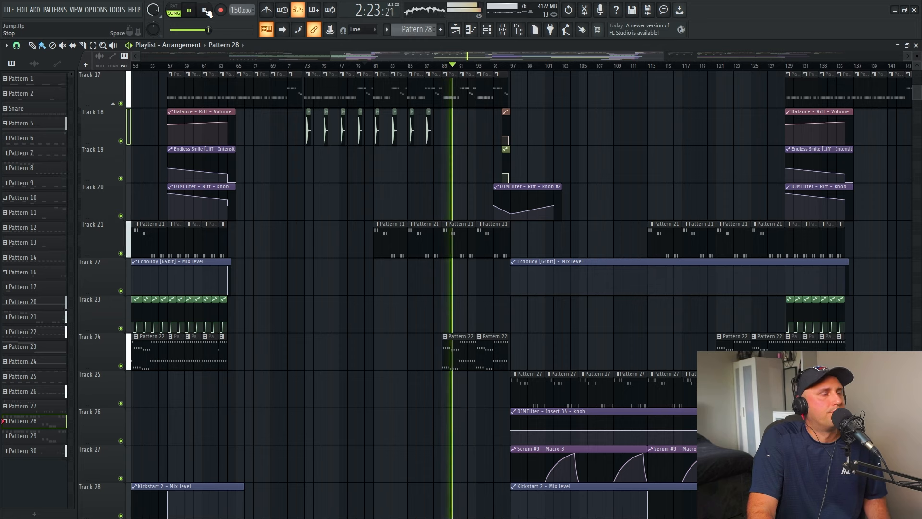
click(204, 10)
Solo Track 41 and play its Impact 15 clip at bar 41 on its own
scroll(463, 349, down, 4)
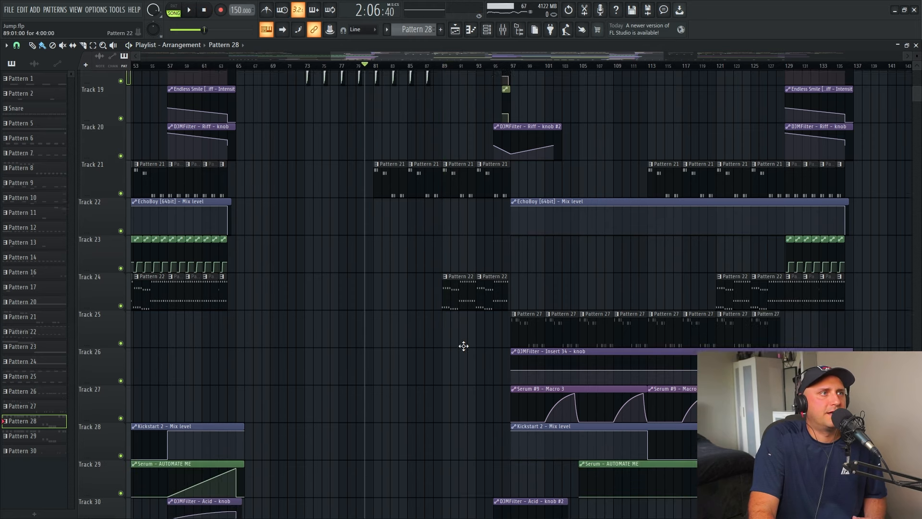
scroll(465, 293, down, 6)
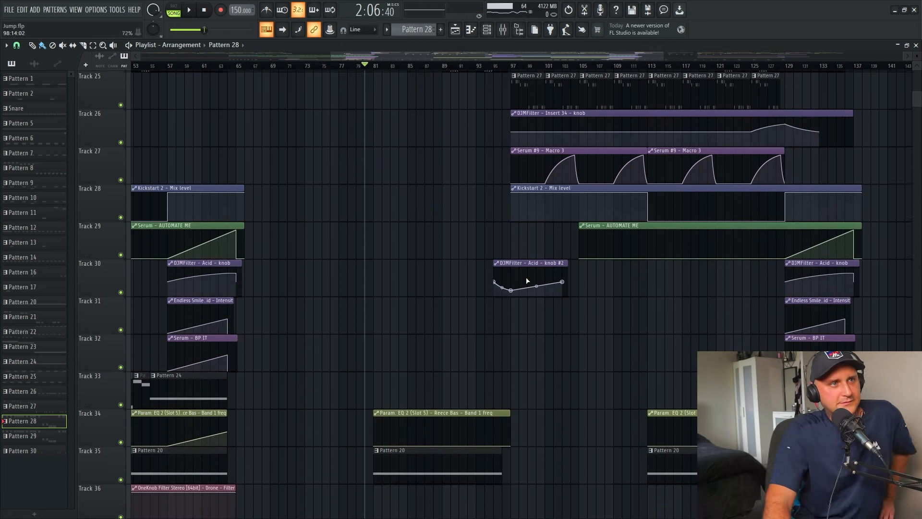
scroll(511, 286, down, 3)
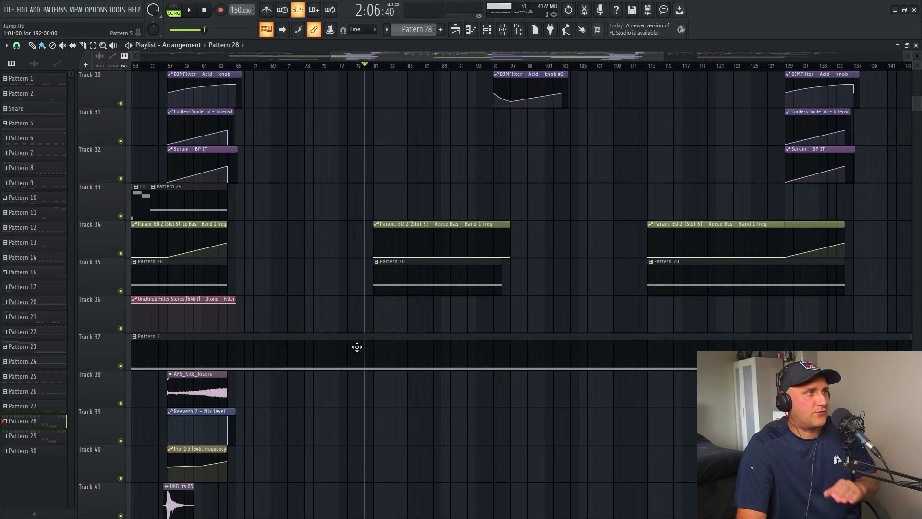
scroll(155, 301, down, 2)
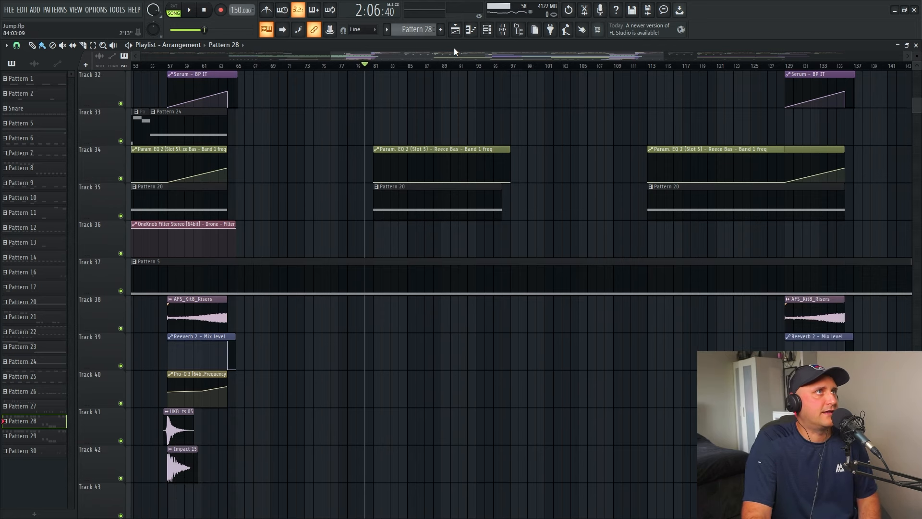
drag(445, 55, 325, 59)
scroll(467, 308, down, 3)
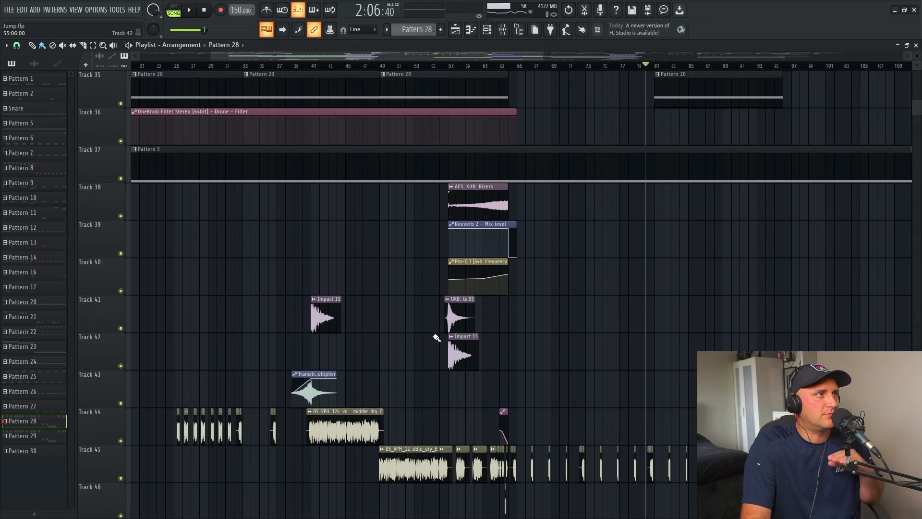
right_click(121, 328)
click(187, 11)
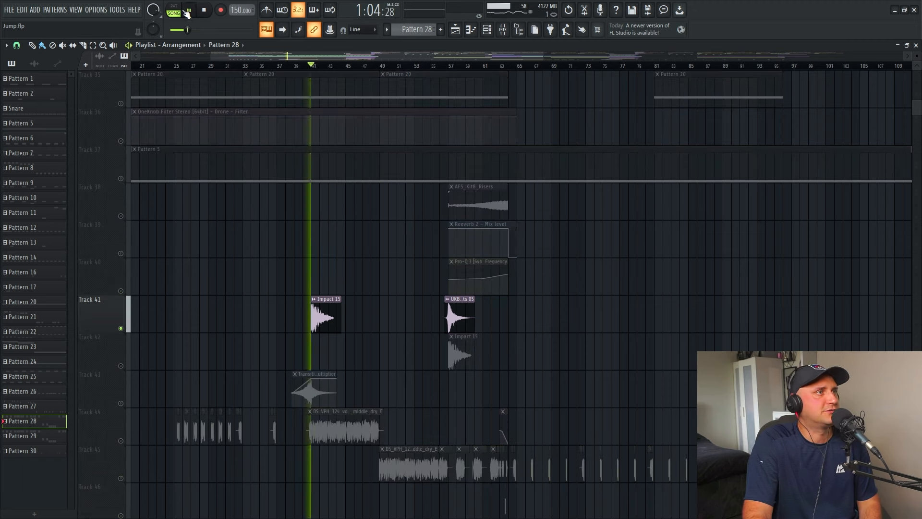
Solo Track 43, re-enable Track 41 and play the transition and impact together around bar 41
right_click(121, 404)
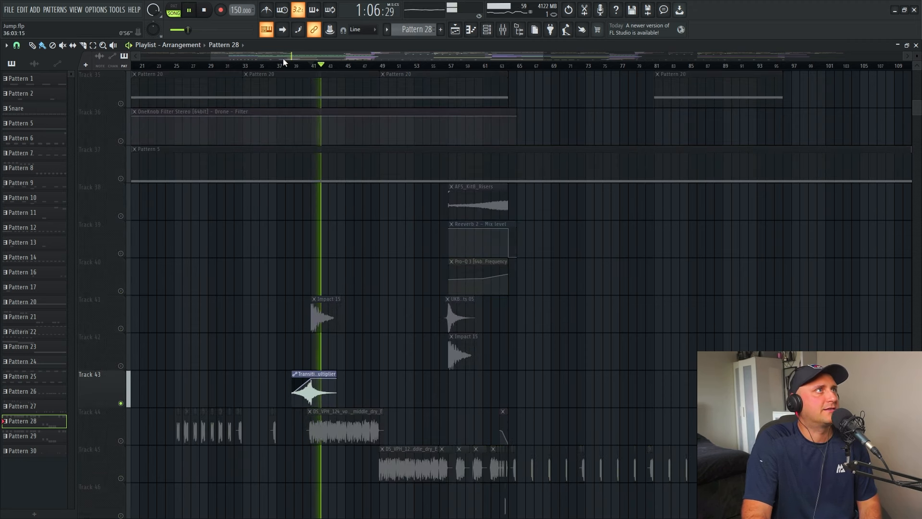
click(121, 328)
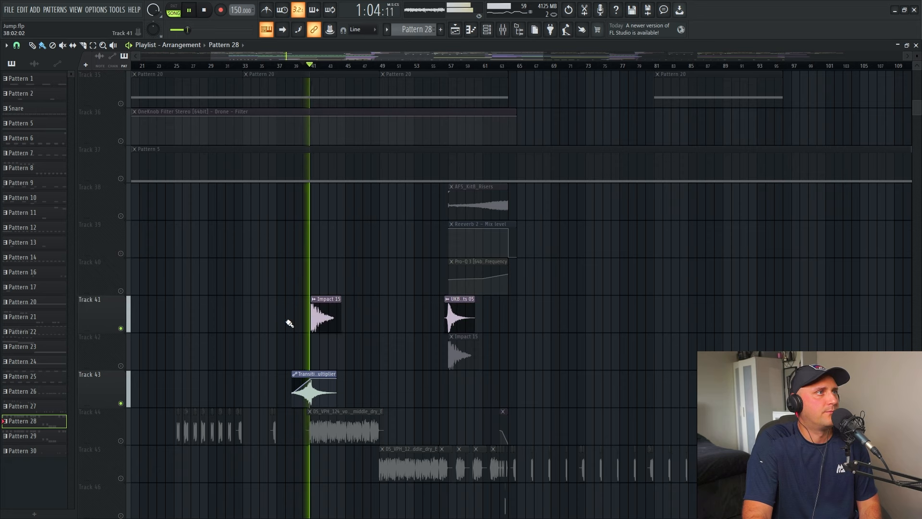
scroll(291, 205, down, 2)
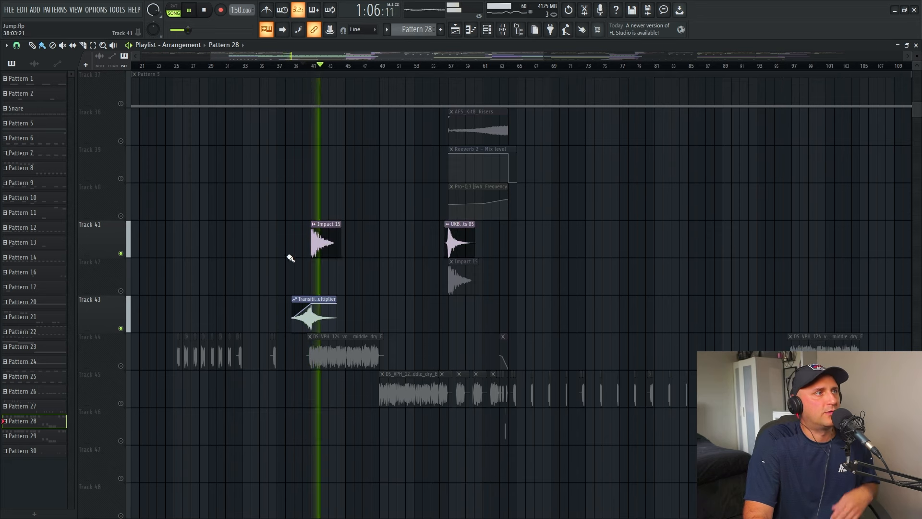
click(189, 11)
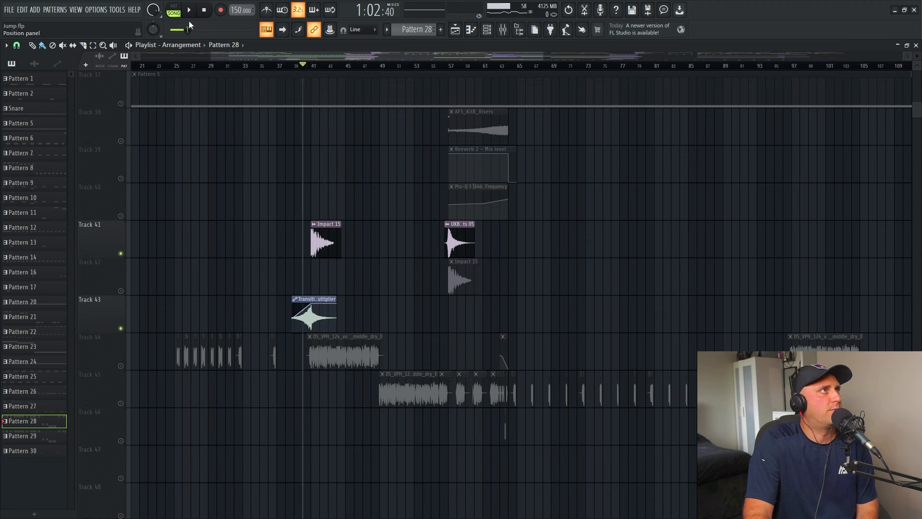
key(space)
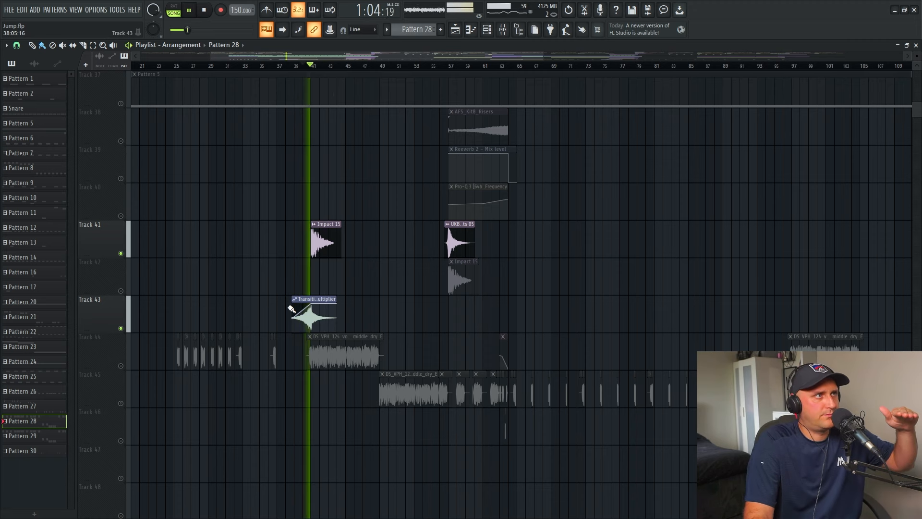
click(189, 11)
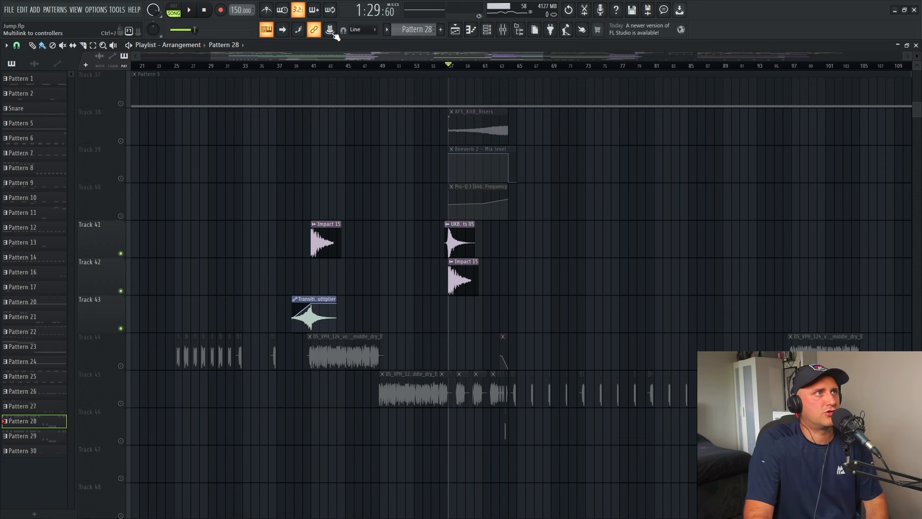
Play Track 41's bar 57 impact soloed, and replay it layered with Track 42's impact
click(191, 10)
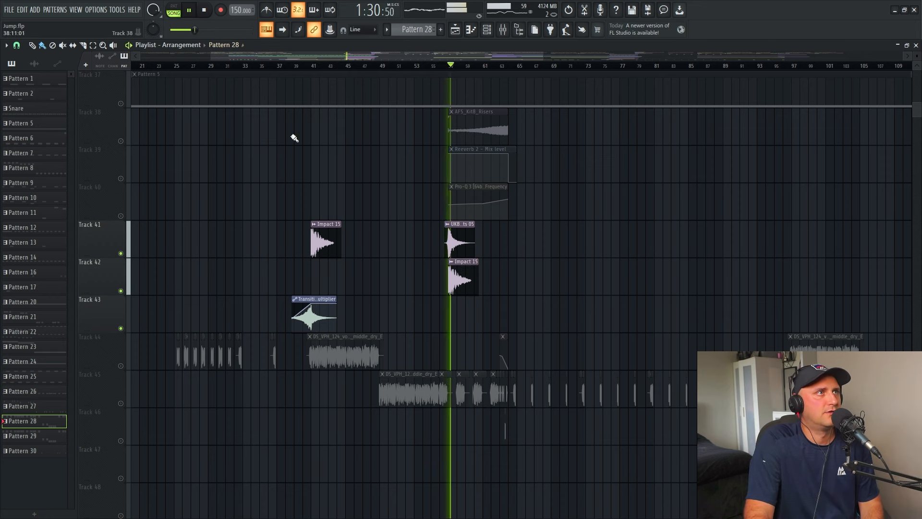
right_click(126, 255)
click(437, 65)
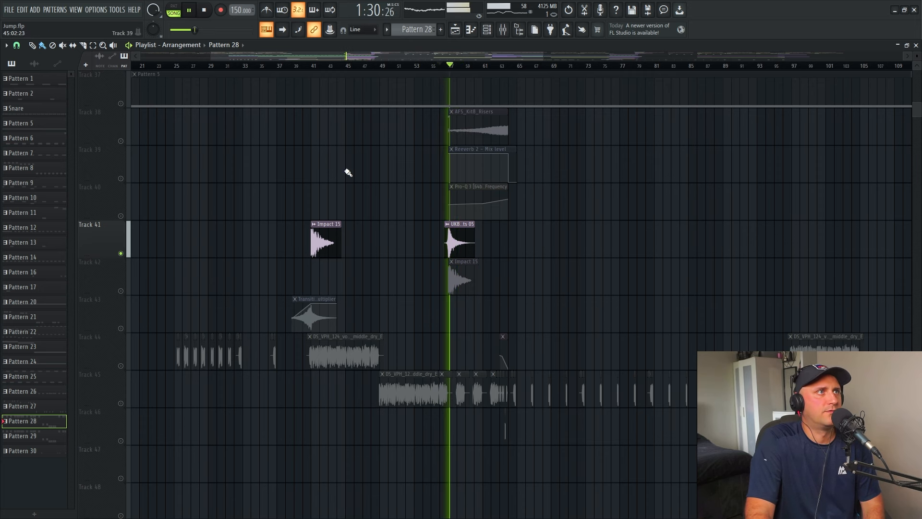
click(121, 292)
click(445, 67)
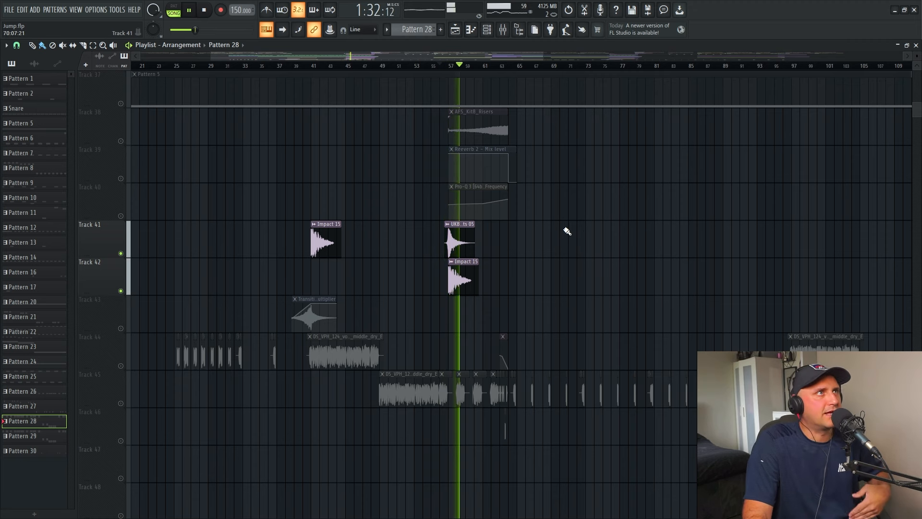
Enable Tracks 38, 39 and 40 and play the riser with its reverb and EQ automation, stopping at about bar 64
click(121, 141)
click(120, 178)
click(120, 216)
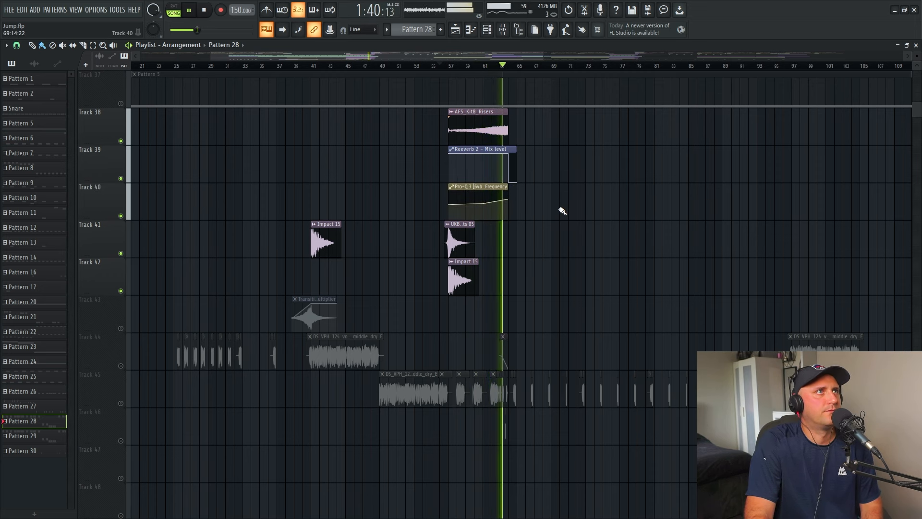
key(space)
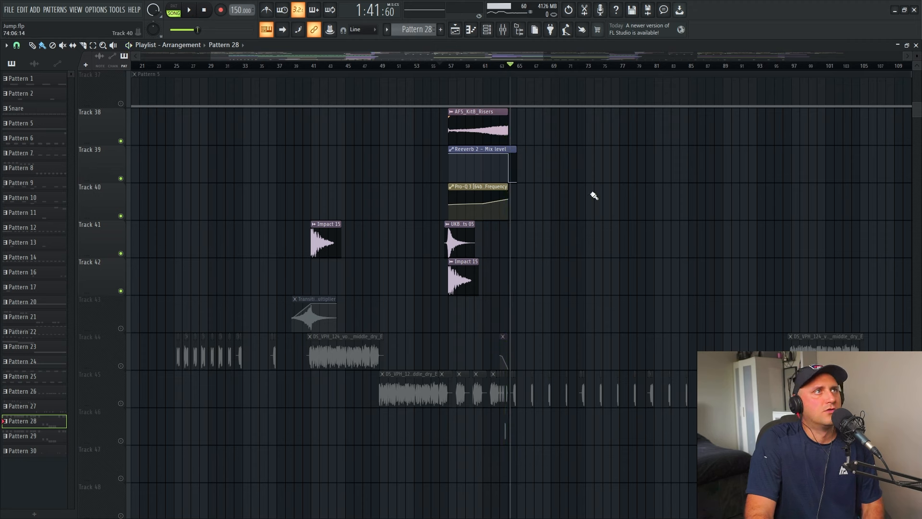
Open the AFS_Kit8_Risers clip settings and its Riser Break mixer track, and inspect the Fruity Reeverb 2 and Pro-Q 3 effects
double_click(481, 141)
double_click(335, 180)
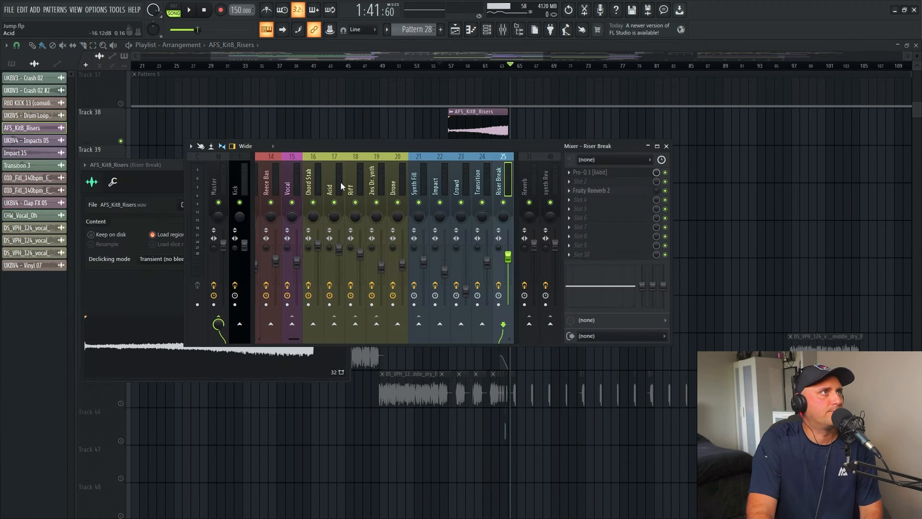
click(607, 191)
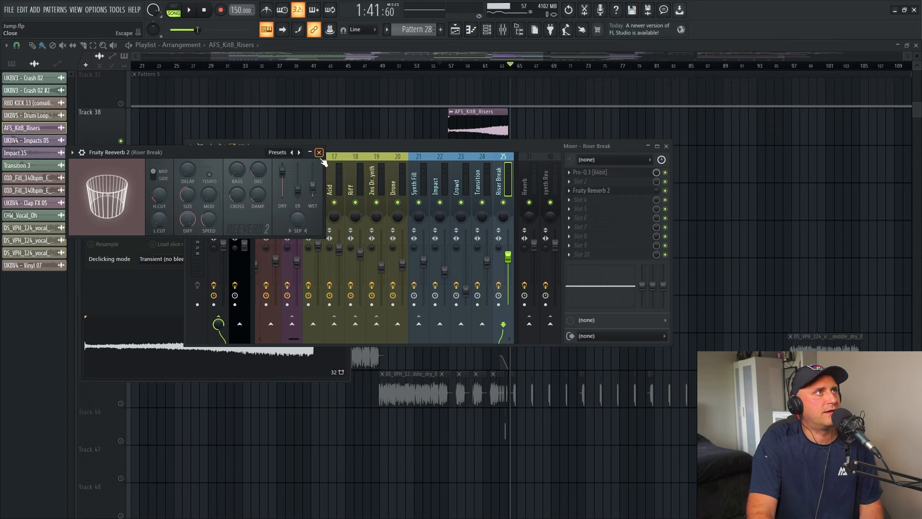
click(319, 152)
click(587, 174)
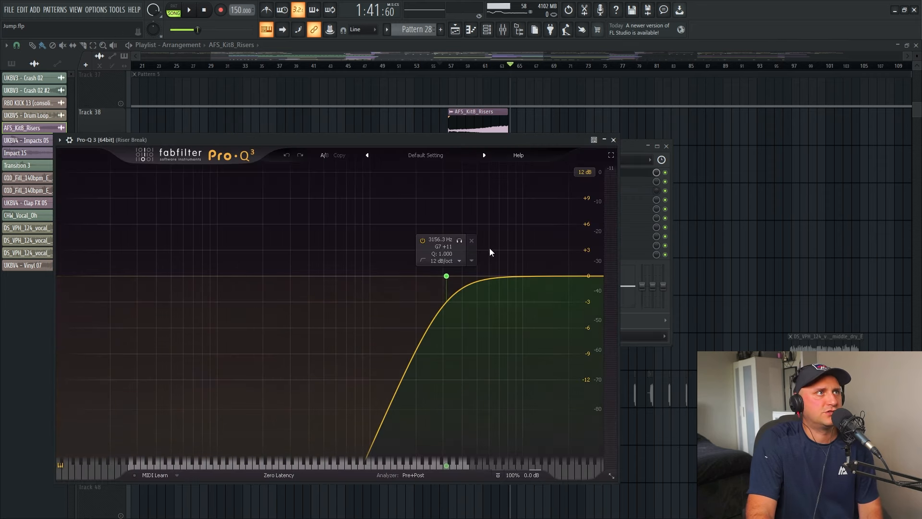
click(608, 144)
click(667, 147)
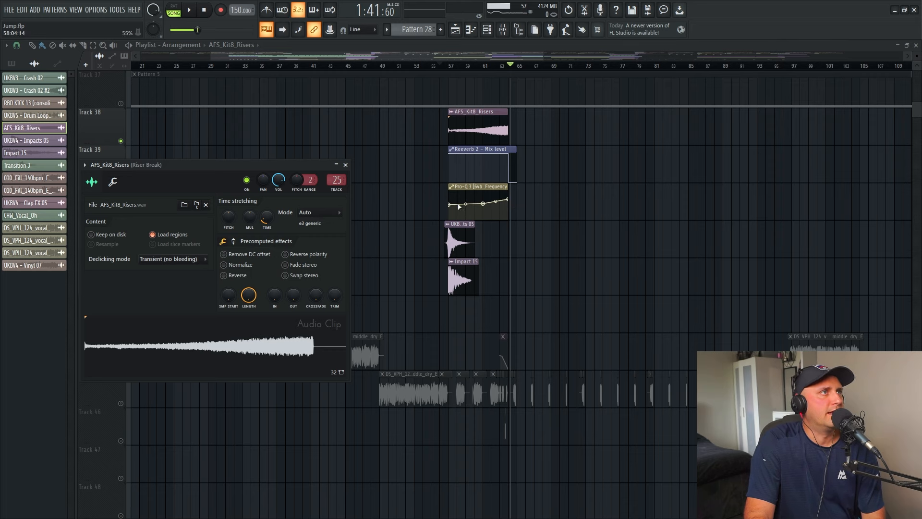
Play the riser from bar 57 while viewing the Riser Break track's Pro-Q 3 and Fruity Reeverb 2 effects respond to the automation
click(453, 69)
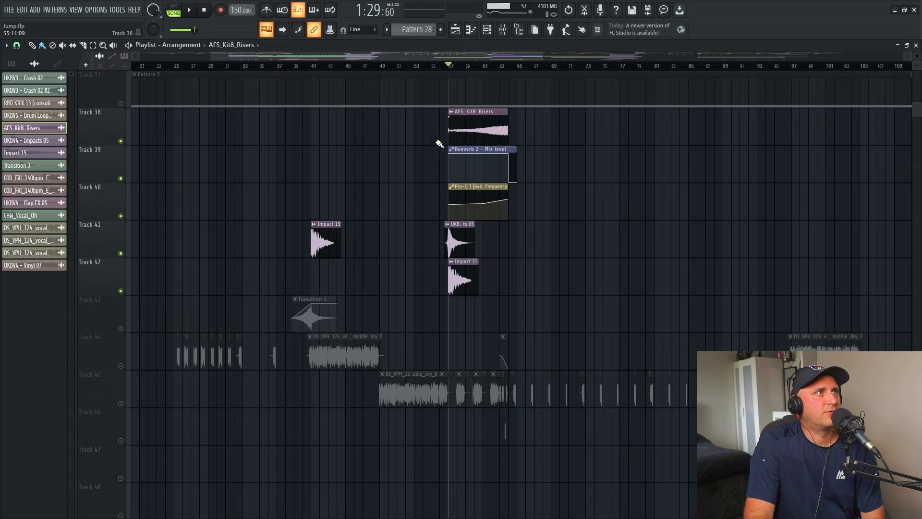
click(190, 10)
click(503, 29)
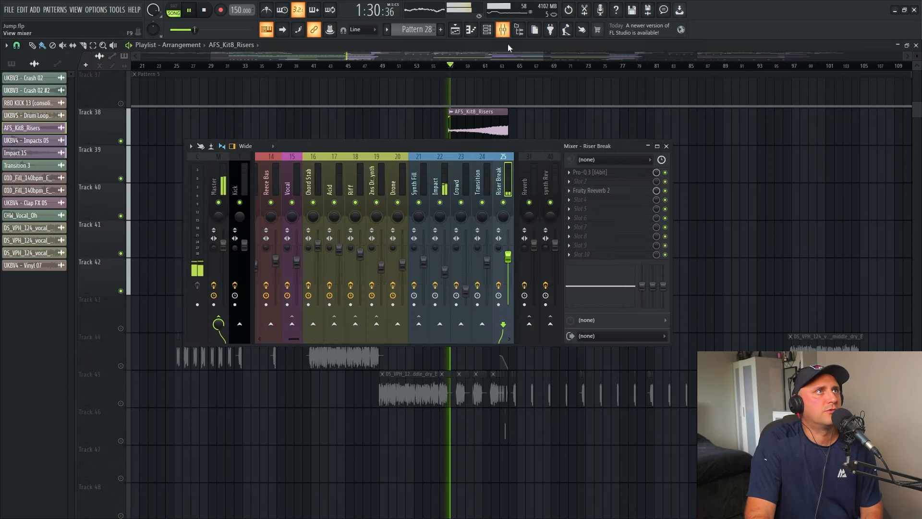
click(594, 174)
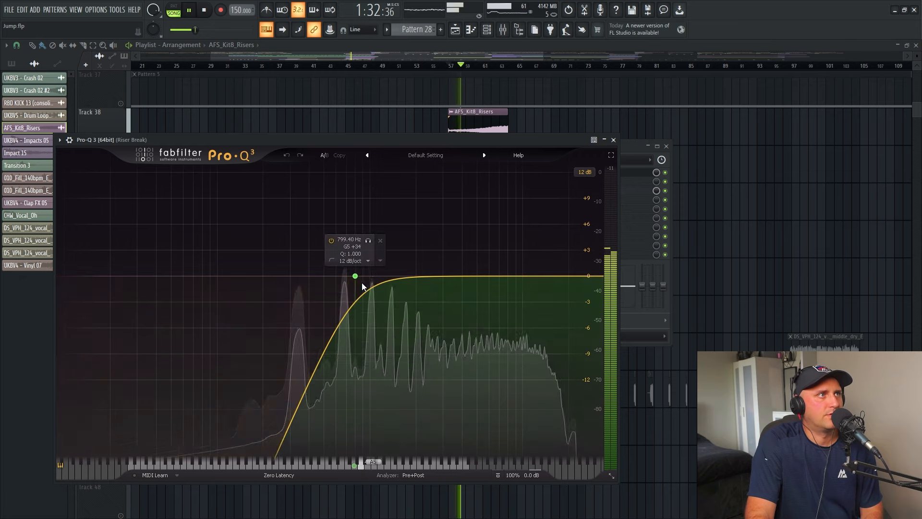
drag(355, 277, 408, 281)
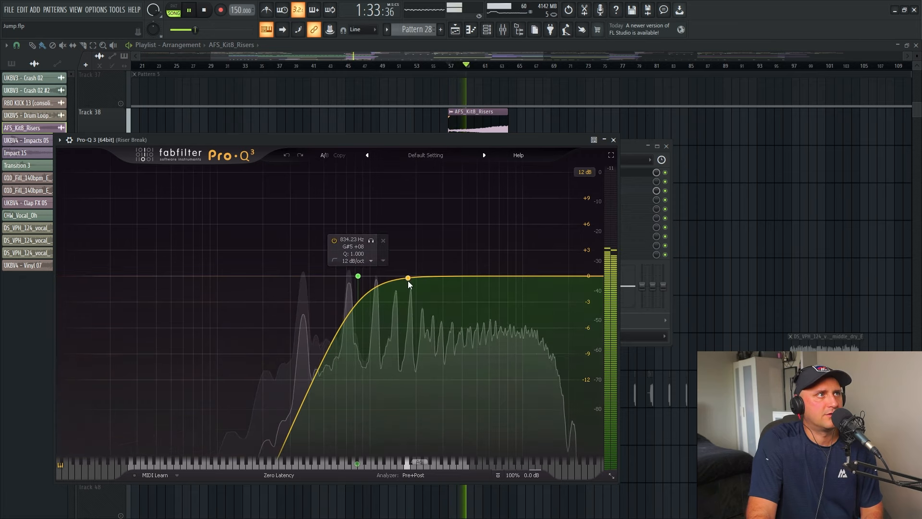
click(614, 140)
click(613, 191)
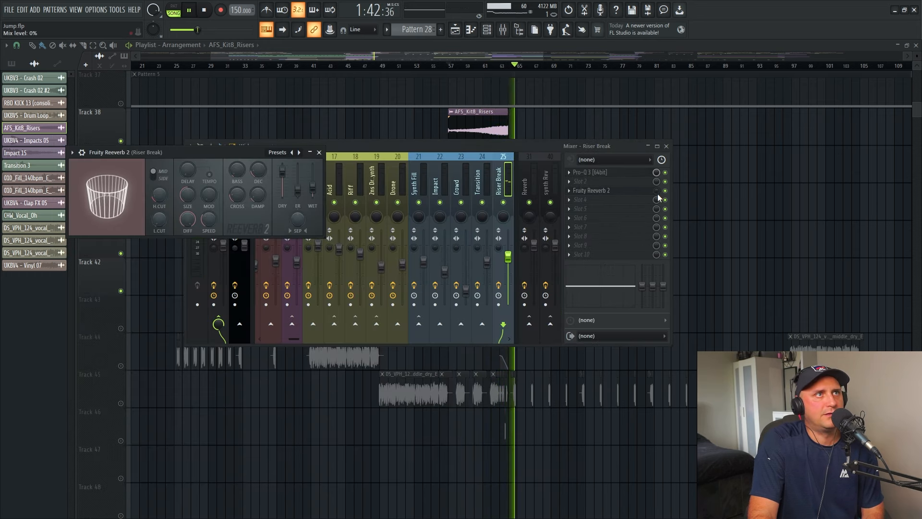
right_click(712, 215)
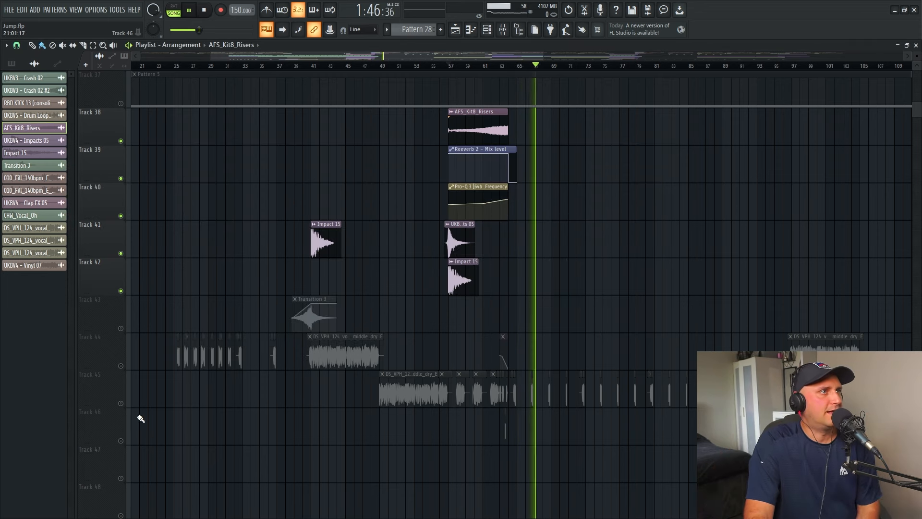
Enable the vocal Tracks 44 and 45 plus Track 46, and play them over the riser from around bar 61
click(120, 403)
click(121, 366)
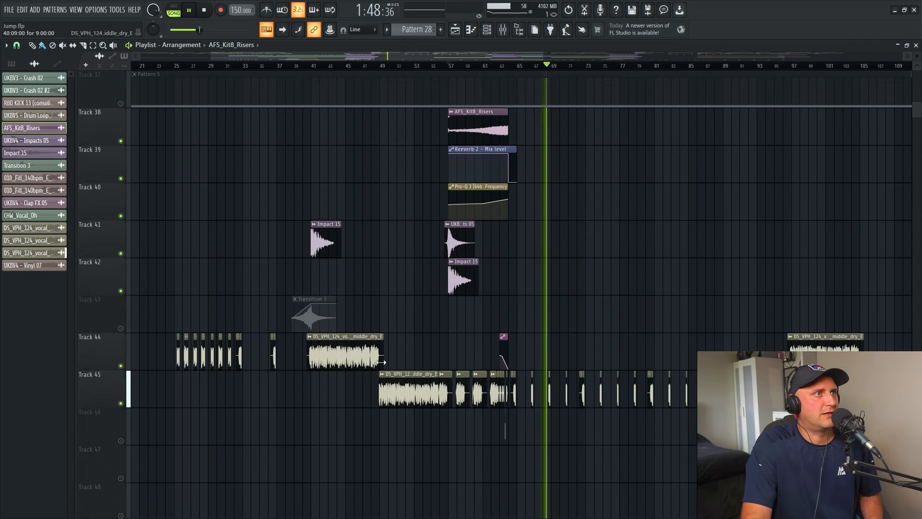
click(121, 440)
click(488, 63)
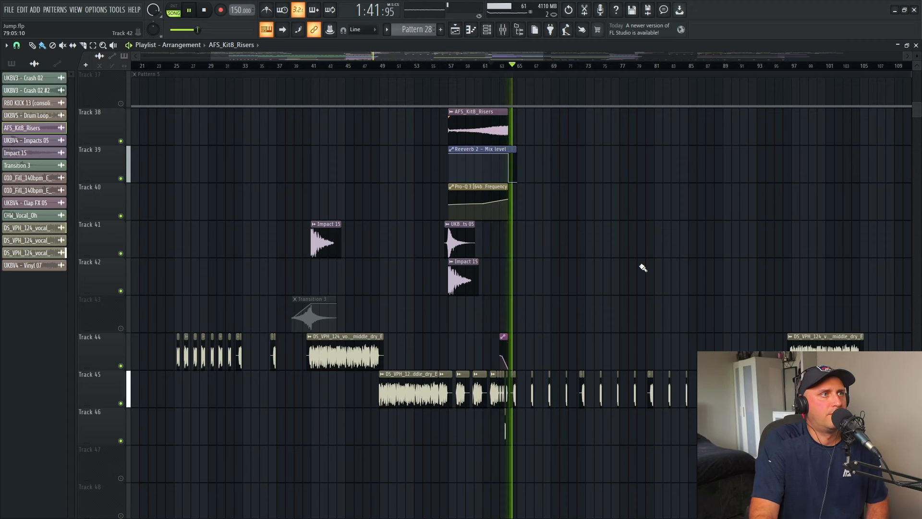
click(202, 10)
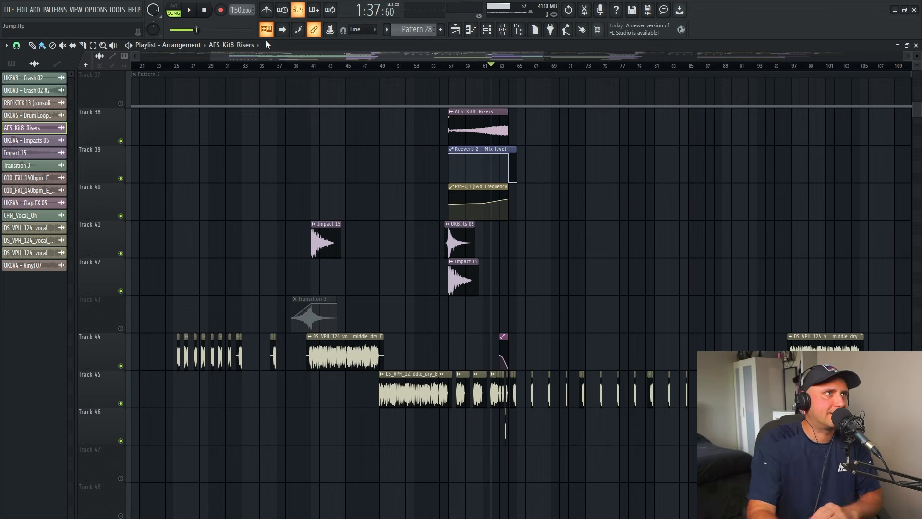
Set the project tempo to 151 BPM and decline restretching all channels
click(252, 8)
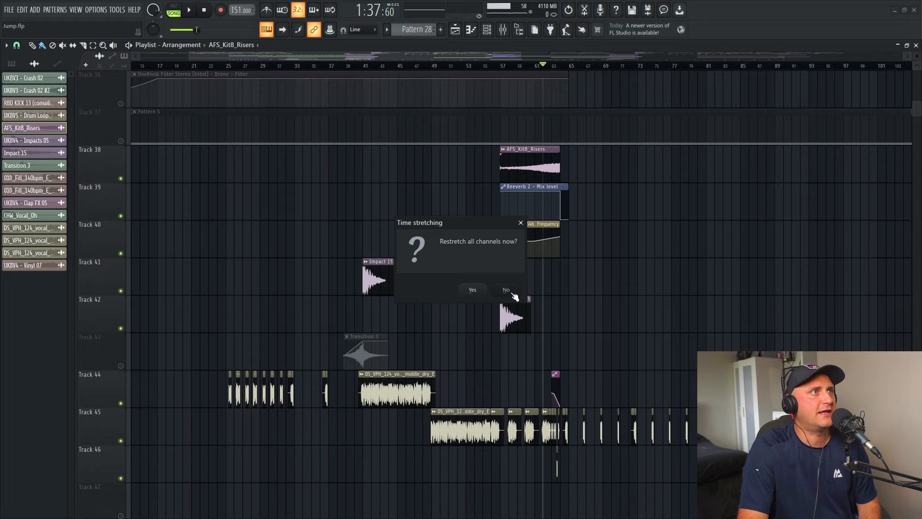
click(512, 294)
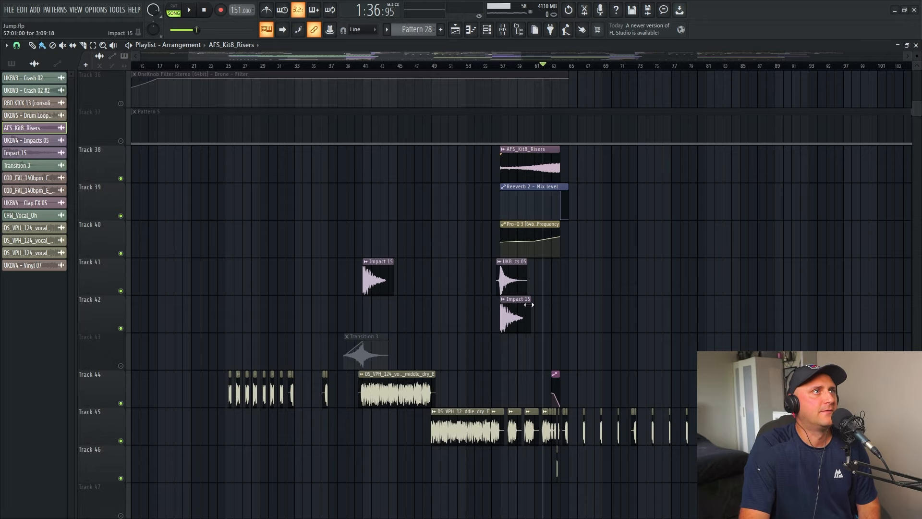
Enable Tracks 17 to 20 and play the riff with its volume, Endless Smile and DJMFilter automation from bar 57 past bar 64
scroll(576, 291, up, 10)
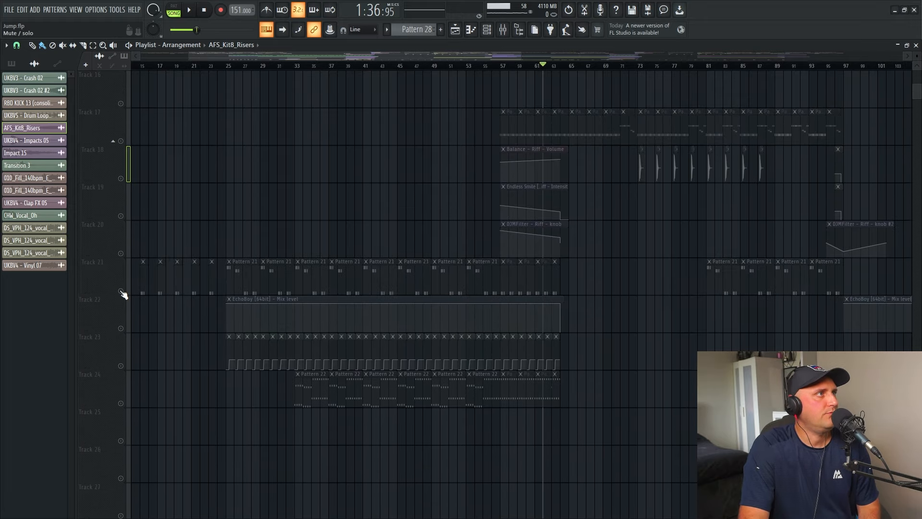
scroll(118, 252, up, 1)
drag(122, 178, 124, 292)
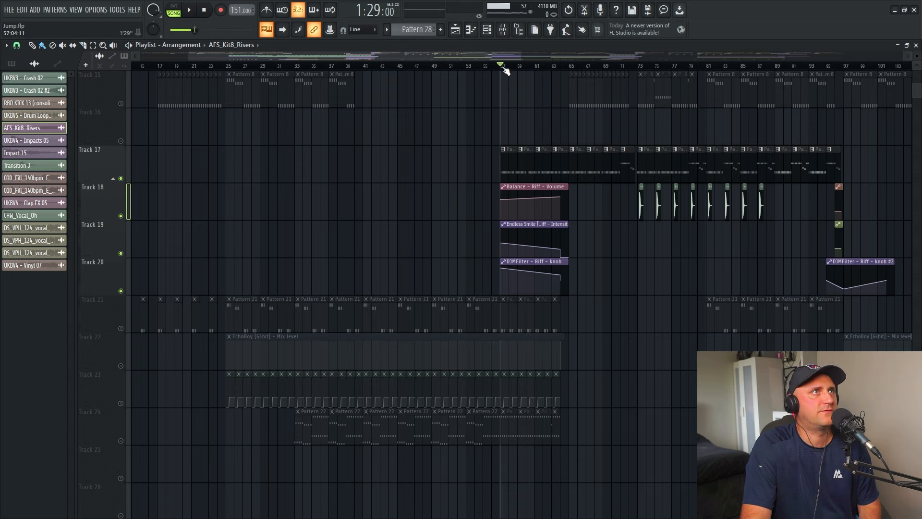
click(197, 9)
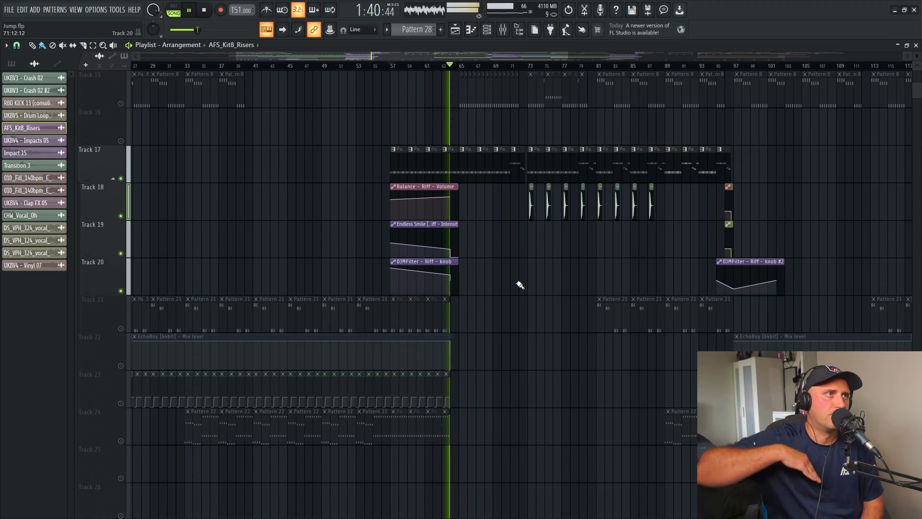
click(211, 16)
Unmute every playlist track and play the full arrangement from around bar 62 into the drop
click(120, 329)
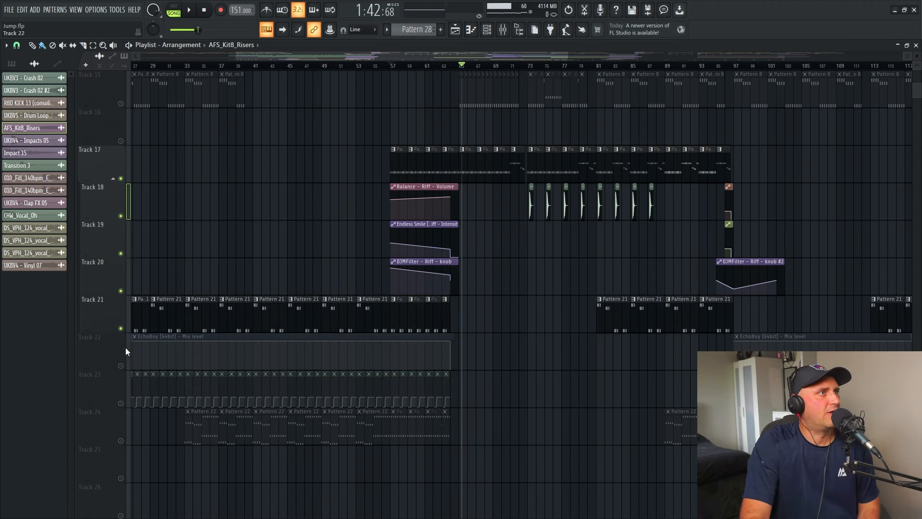
click(121, 366)
right_click(121, 368)
right_click(121, 367)
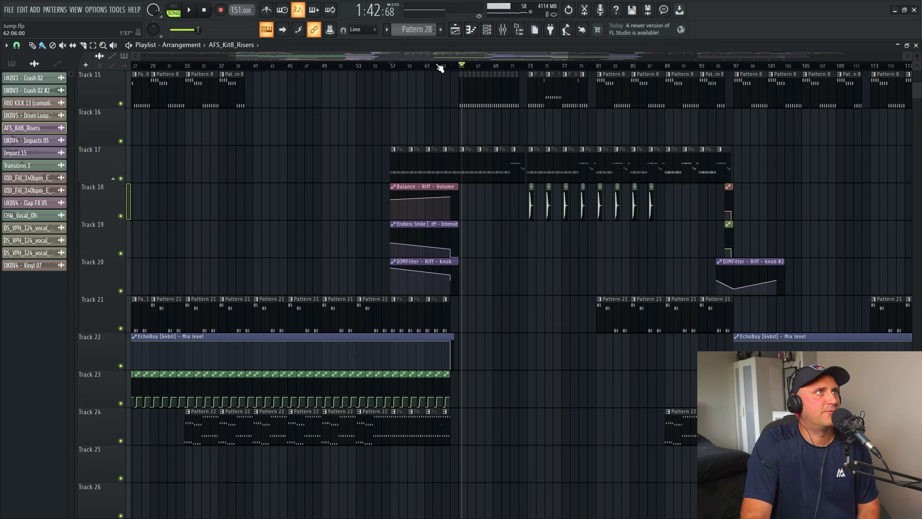
click(195, 12)
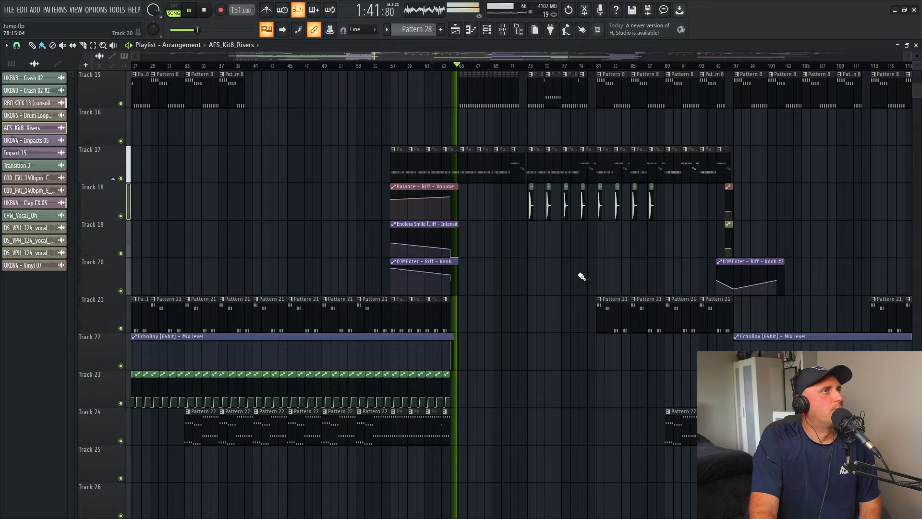
click(202, 14)
Solo Track 12's bar 64 fill and clap effect, and enable the accompanying automation on Tracks 9, 10, 13 and 14
scroll(481, 330, up, 5)
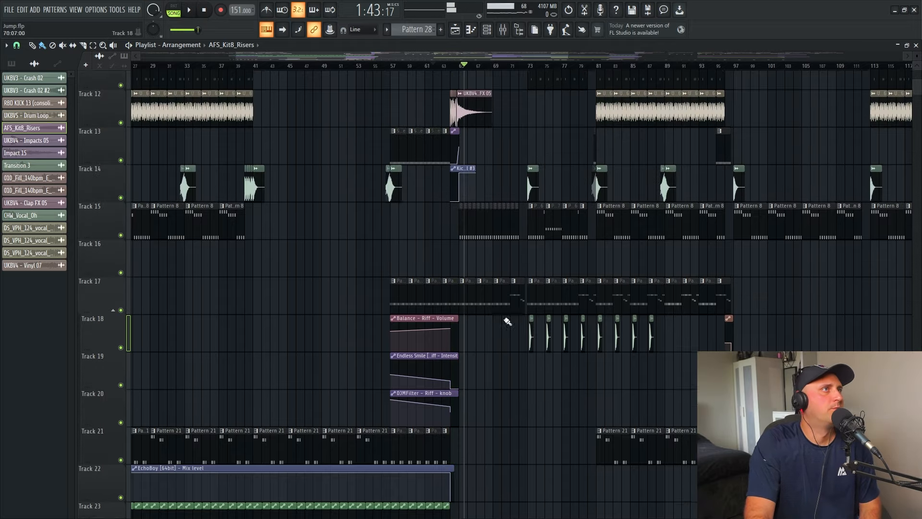
drag(569, 55, 394, 57)
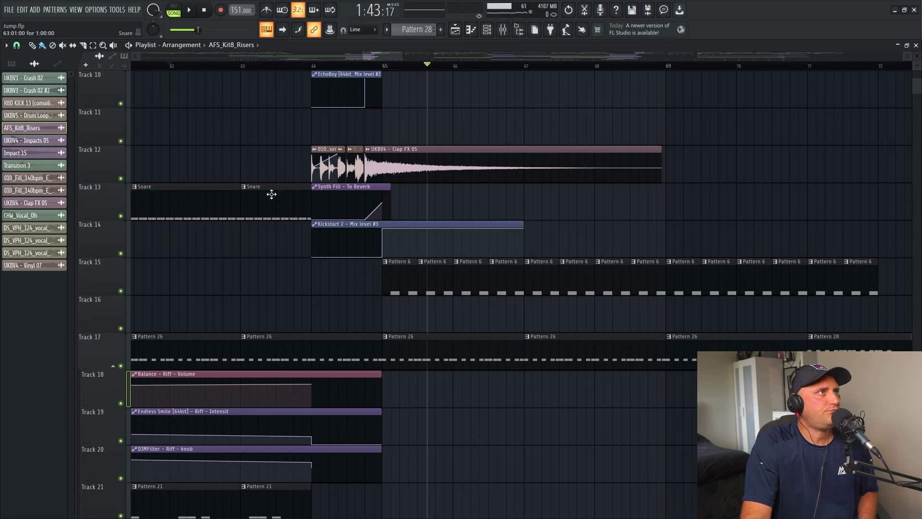
right_click(126, 178)
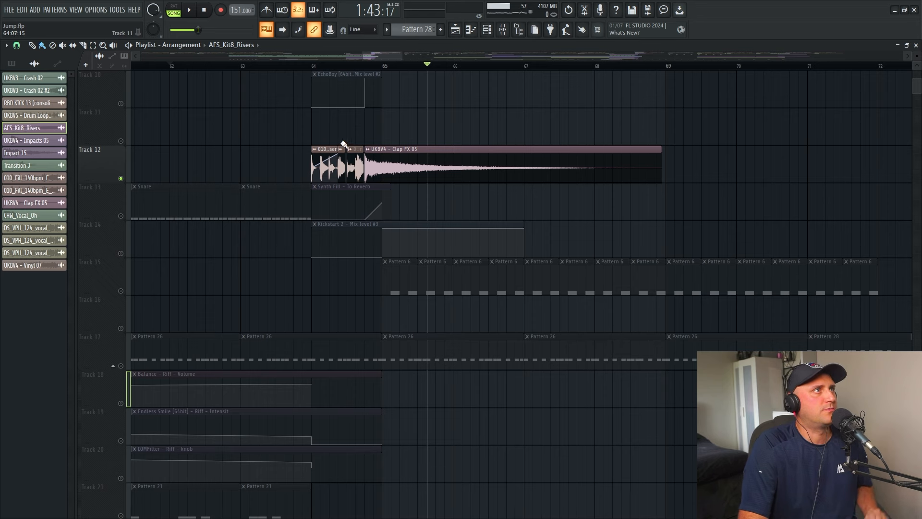
click(122, 219)
click(121, 254)
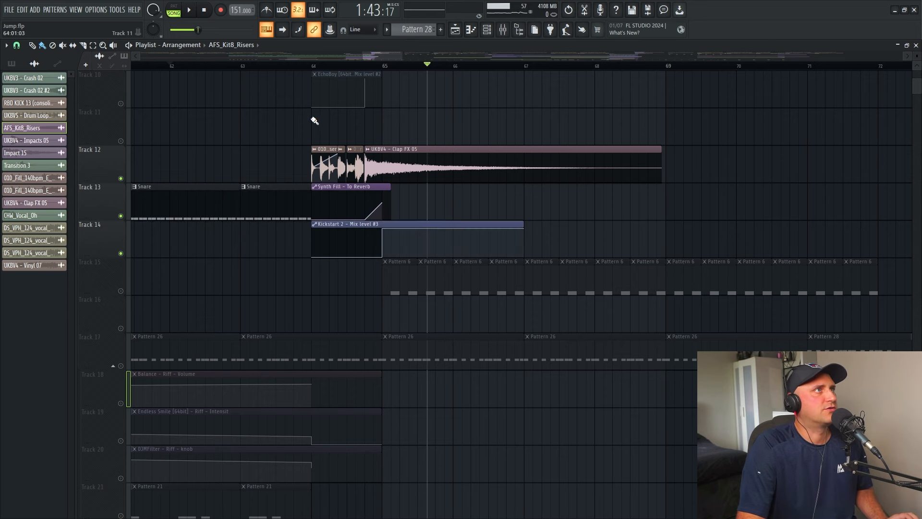
scroll(294, 142, up, 2)
click(120, 178)
click(121, 140)
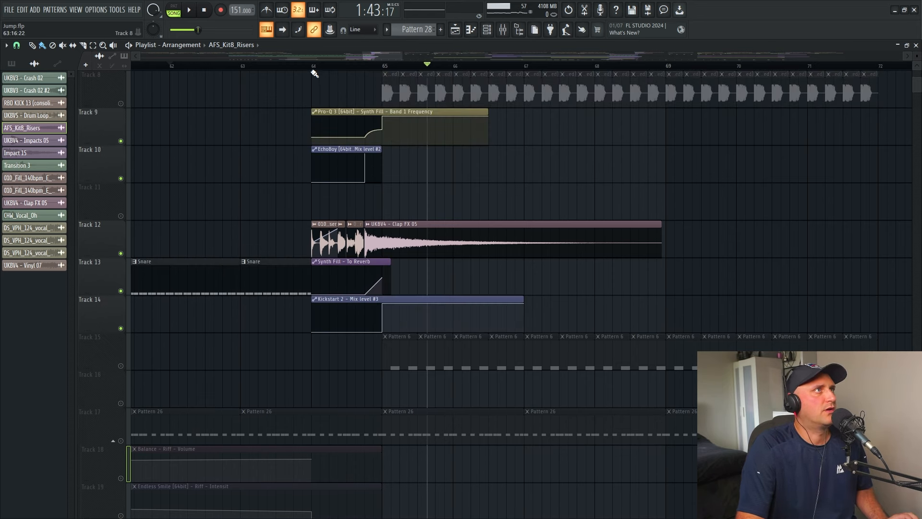
Select bars 64 to 69, play the synth fill, and inspect the 010_Fill_140bpm clip's settings
drag(313, 72, 664, 98)
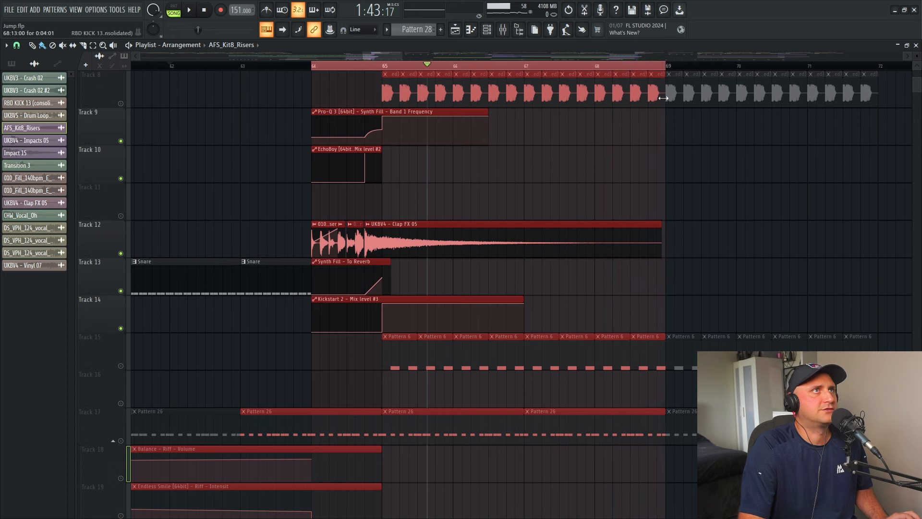
key(space)
click(315, 66)
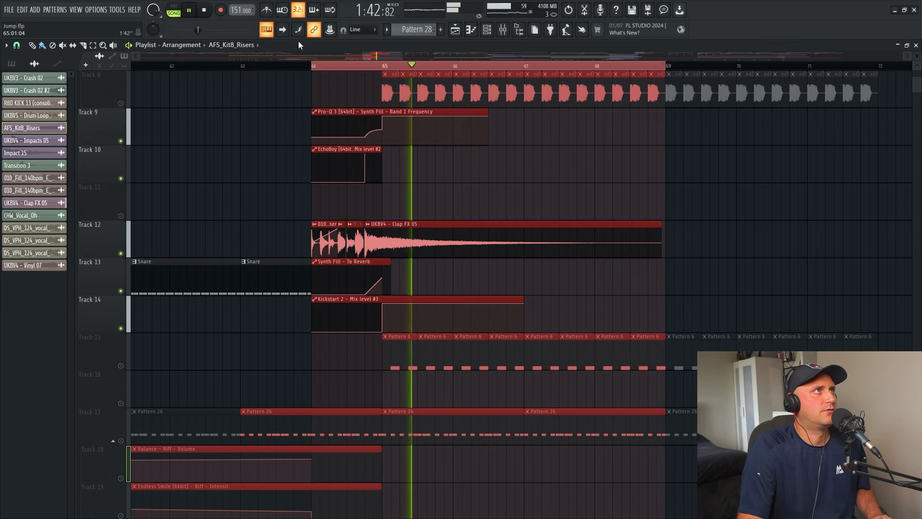
key(space)
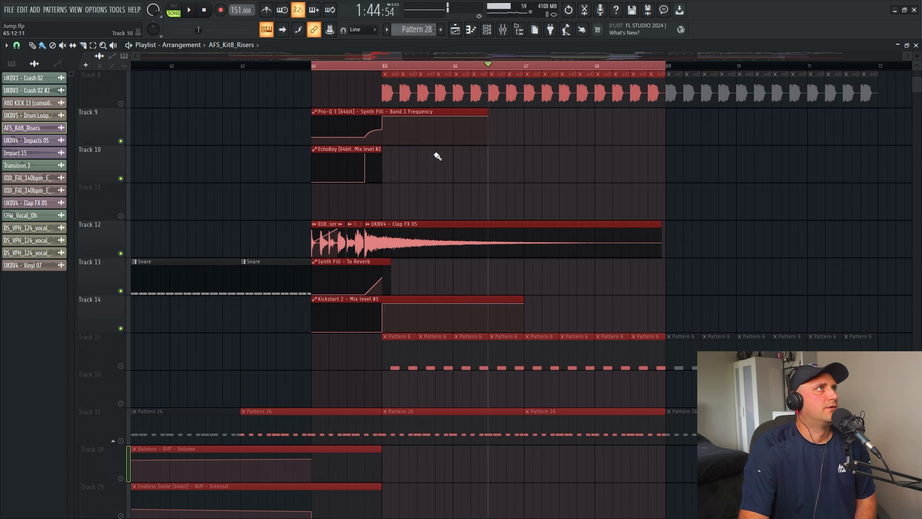
double_click(329, 234)
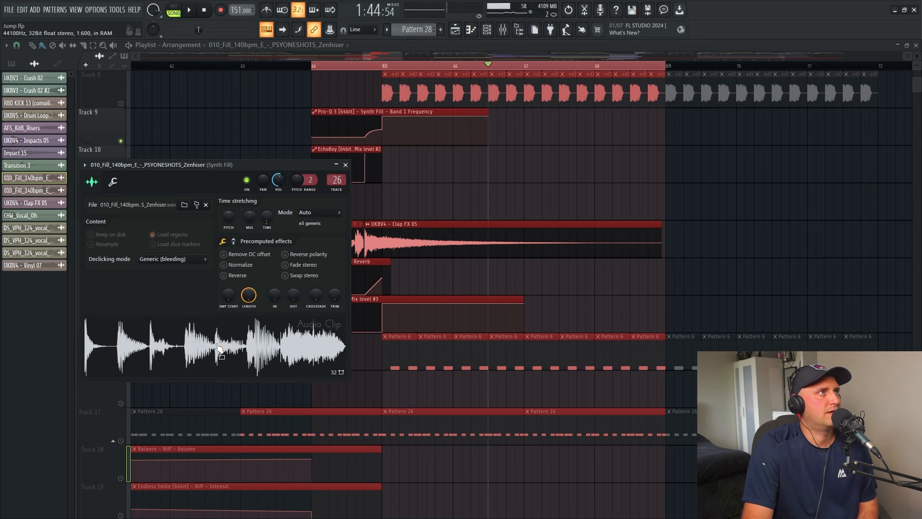
click(474, 174)
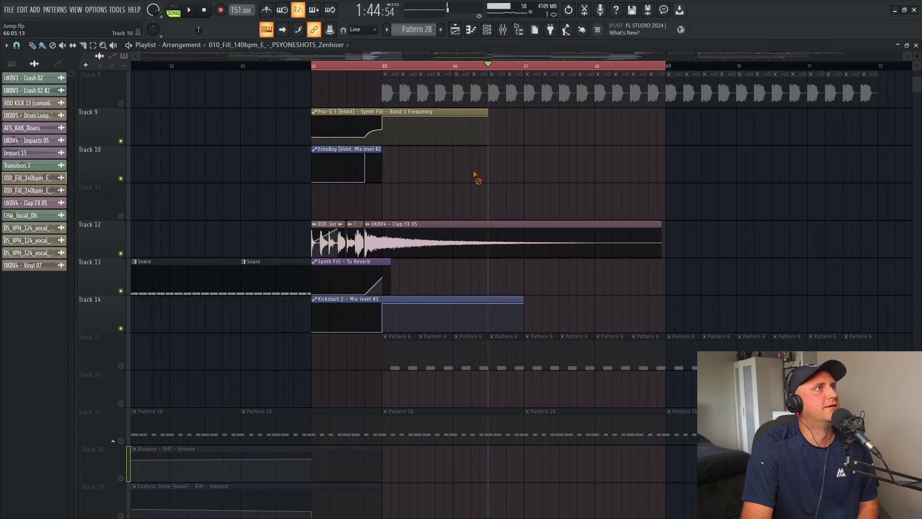
Solo Track 12, re-enable Tracks 9, 10, 13 and 14, and replay the fill from bar 64
ctrl+click(121, 254)
click(121, 140)
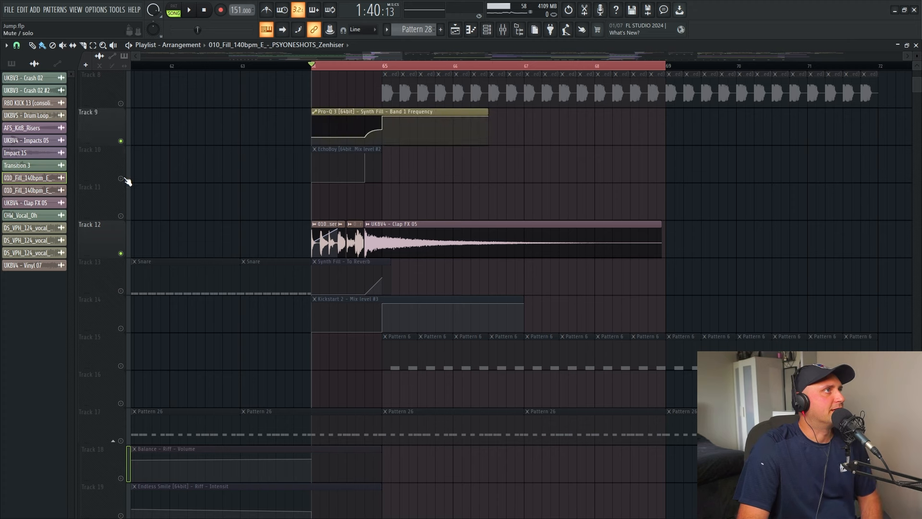
click(121, 178)
click(121, 291)
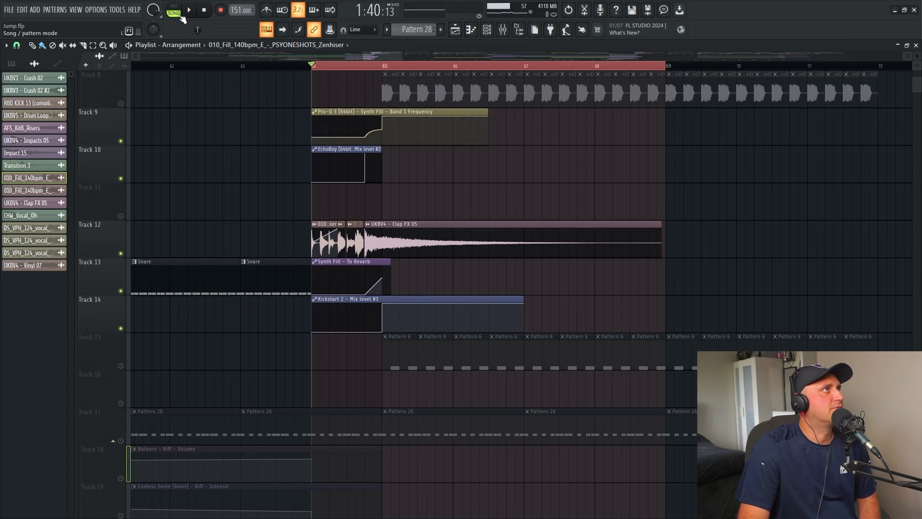
key(space)
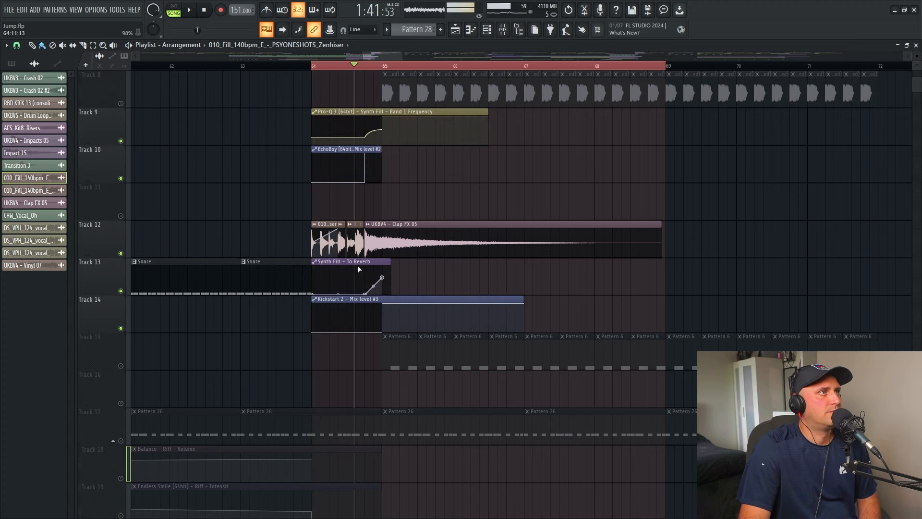
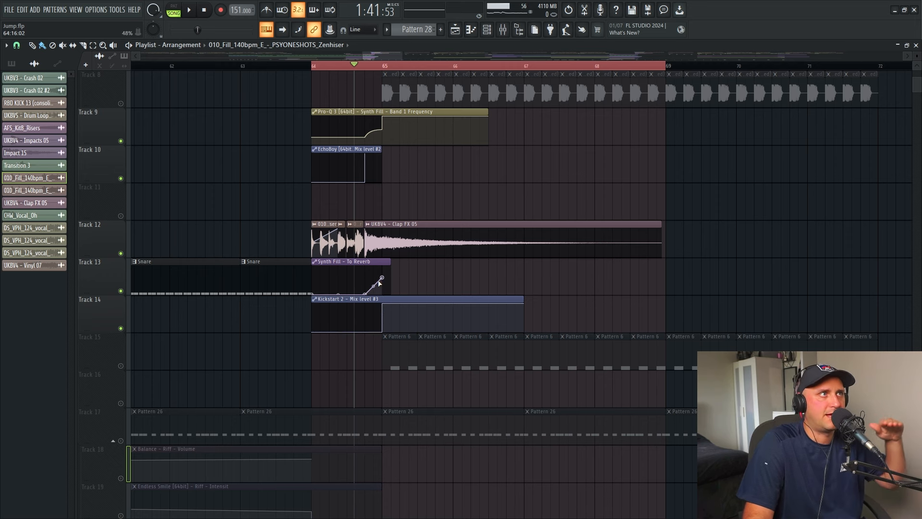
Mute Track 14's Kickstart 2 automation, replay the fill from bar 64 without it, and re-enable the track
click(120, 329)
click(317, 70)
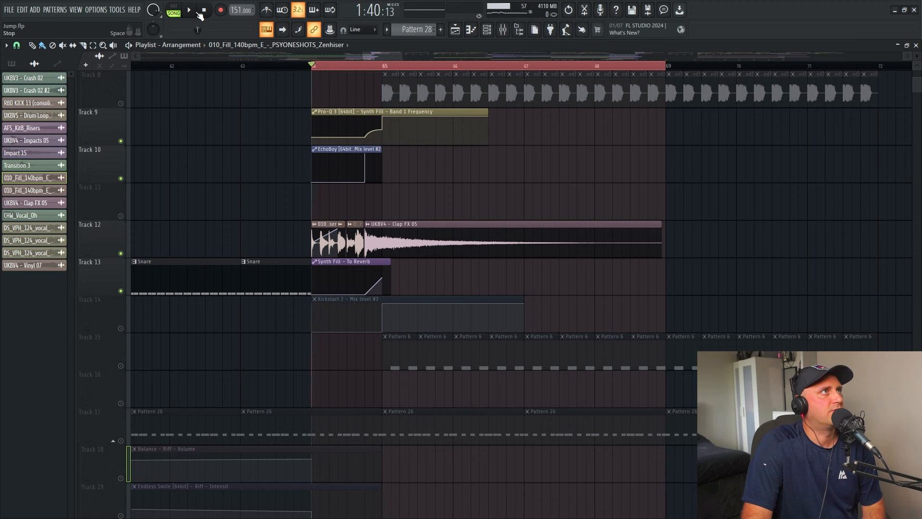
click(189, 10)
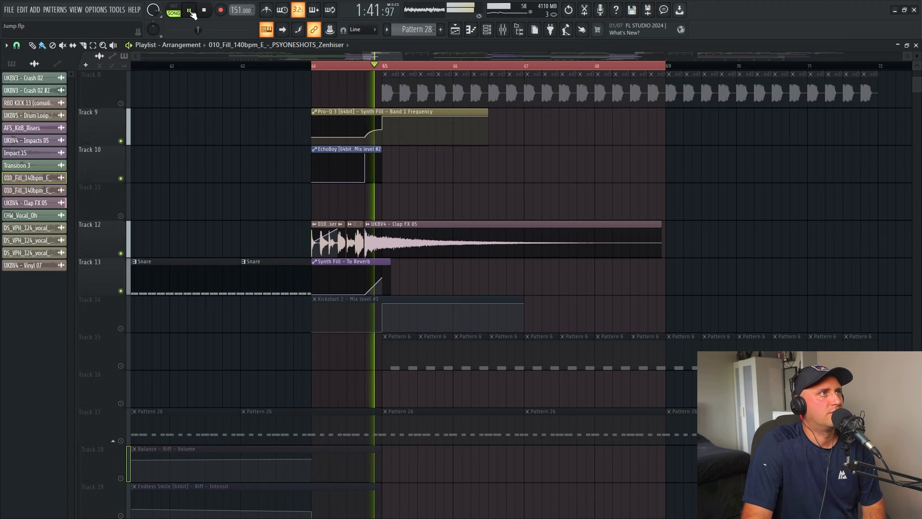
click(189, 10)
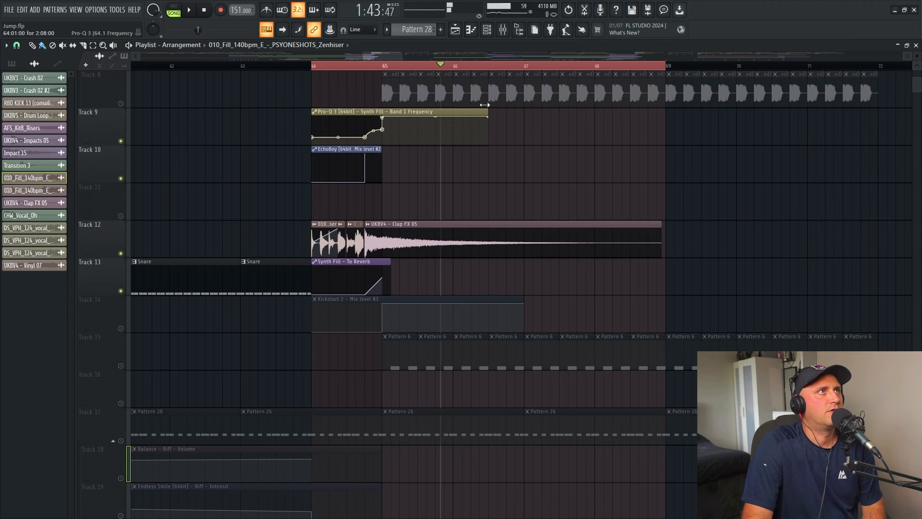
click(121, 328)
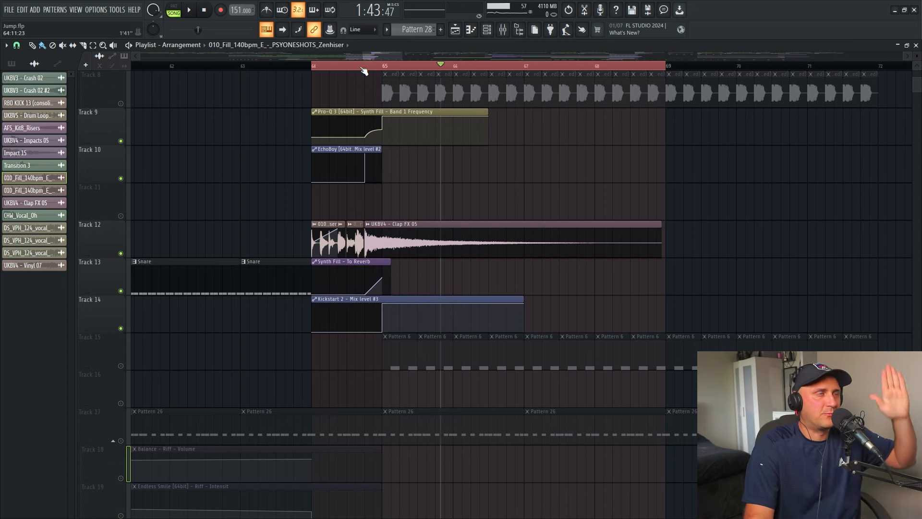
Toggle Track 12's solo to restore all tracks and play the full mix from bar 64
right_click(121, 253)
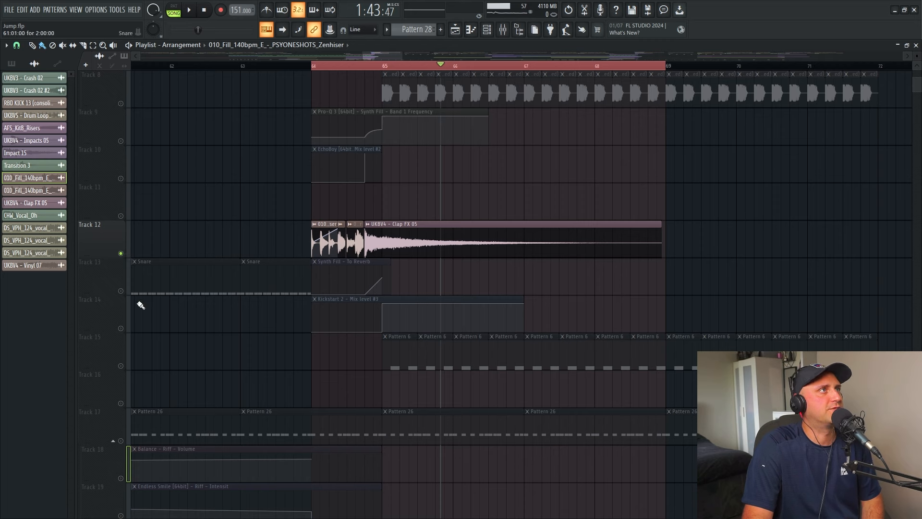
right_click(121, 254)
click(313, 66)
key(space)
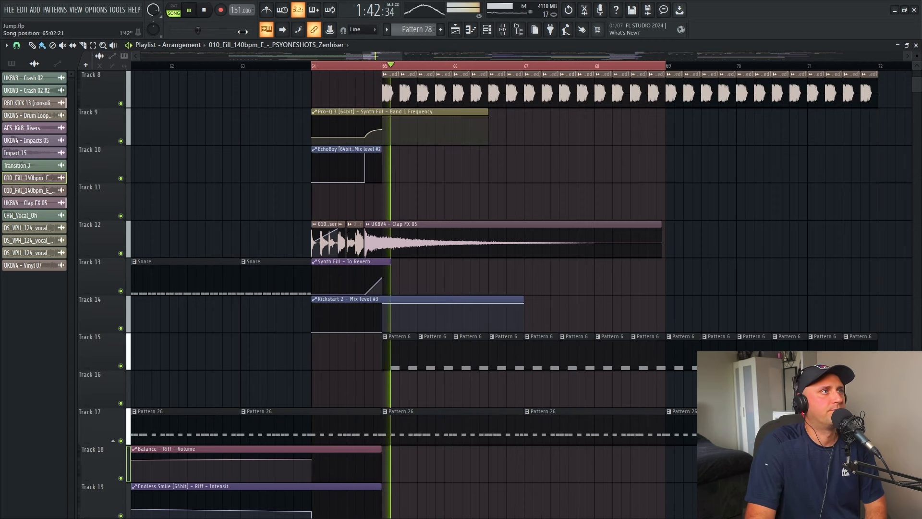
click(204, 10)
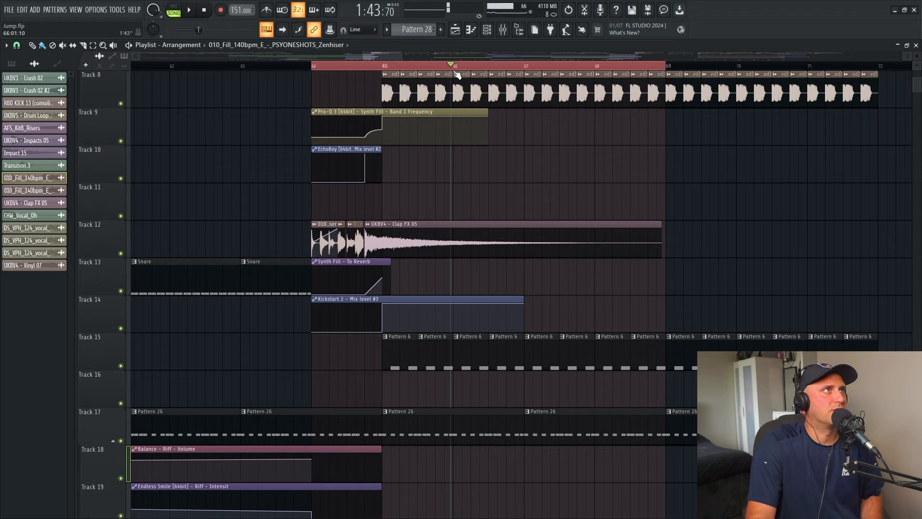
Select bars 93 to 113 in the arrangement, play that section, and clear the clip selection
drag(402, 57, 586, 63)
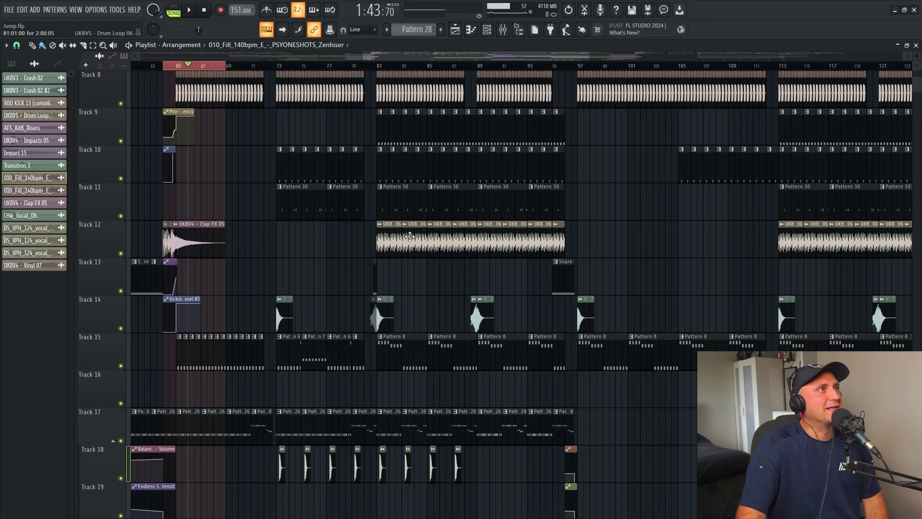
scroll(417, 106, down, 3)
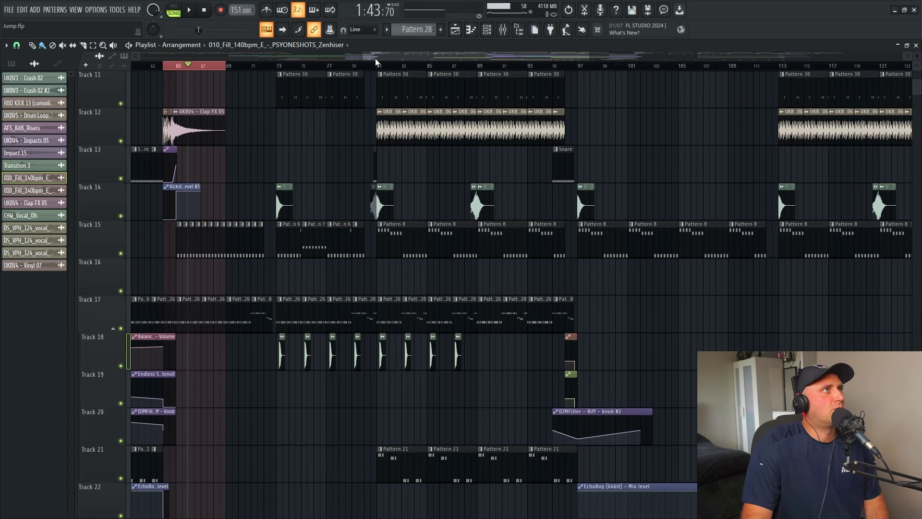
drag(380, 57, 451, 50)
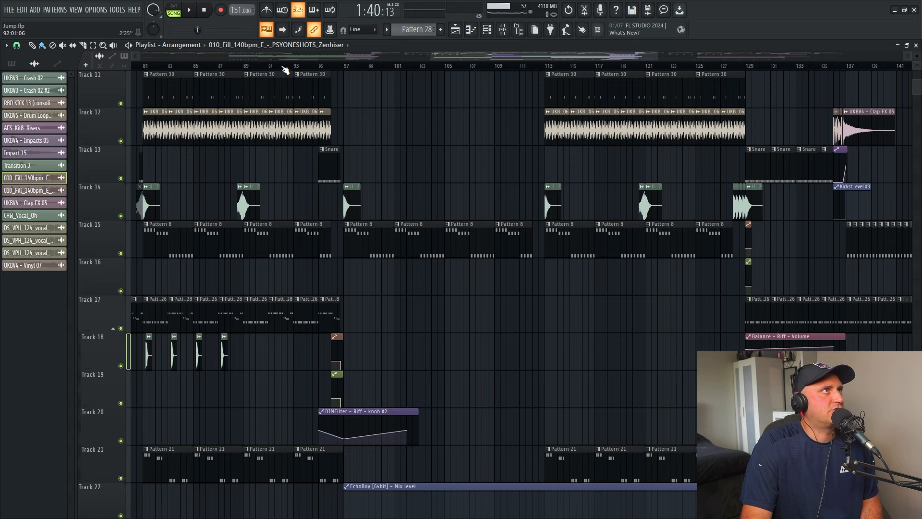
drag(296, 66, 529, 84)
key(space)
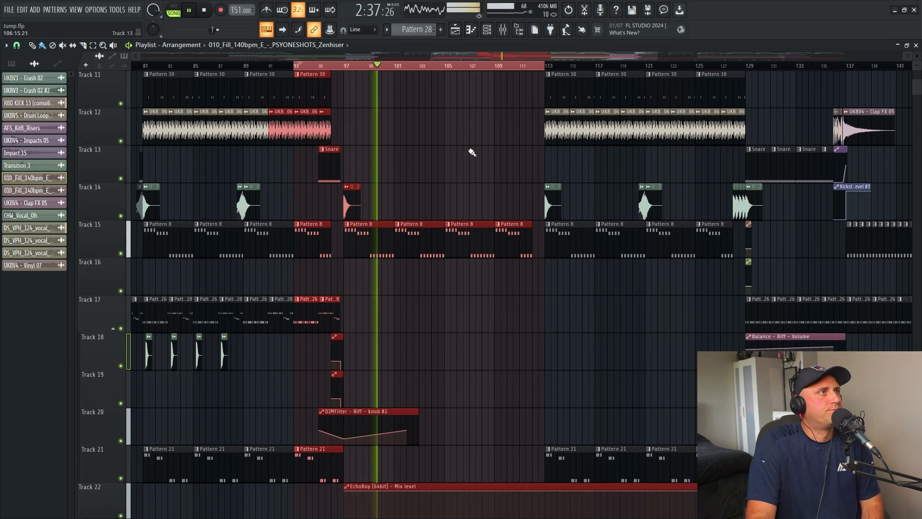
click(205, 11)
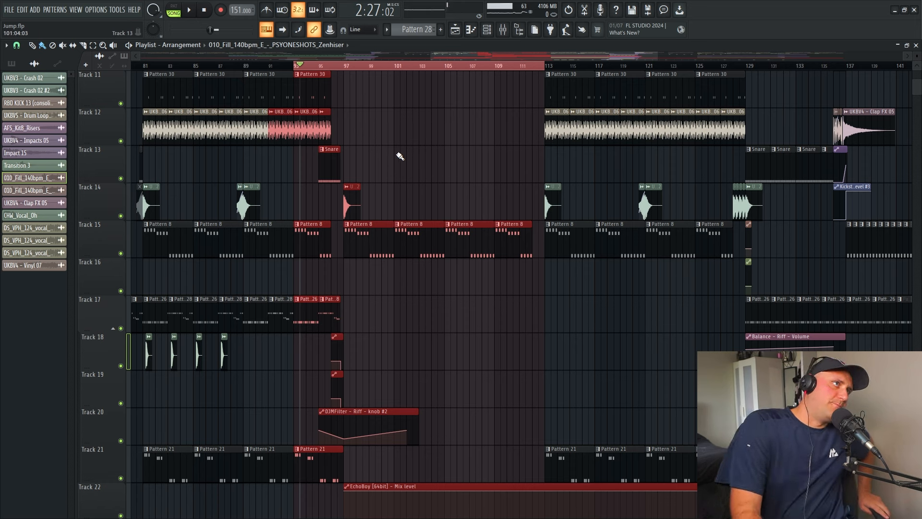
click(409, 210)
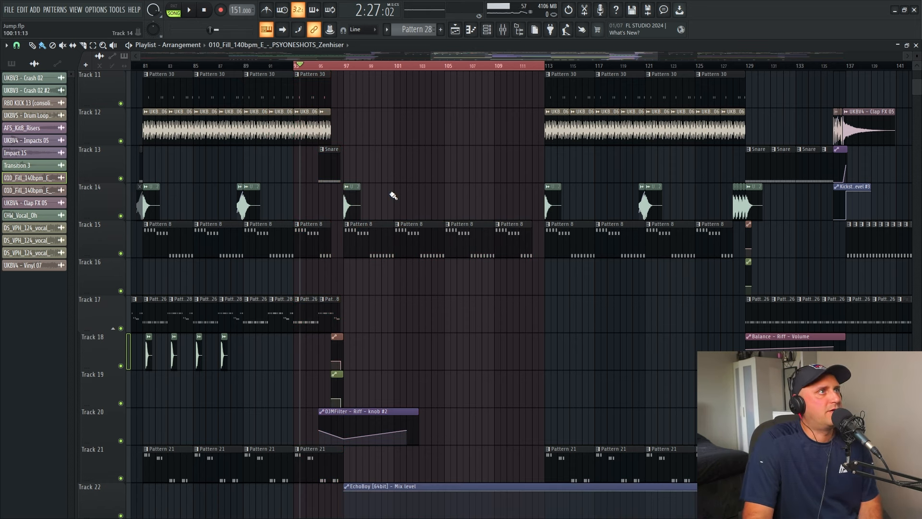
Open Track 25's Pattern 27 in the piano roll and play its Serum #9 notes
scroll(408, 191, down, 9)
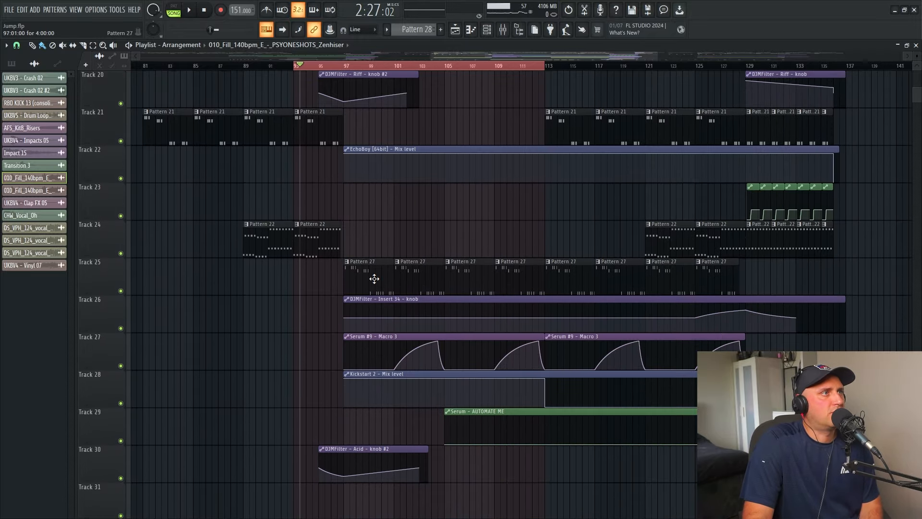
double_click(375, 279)
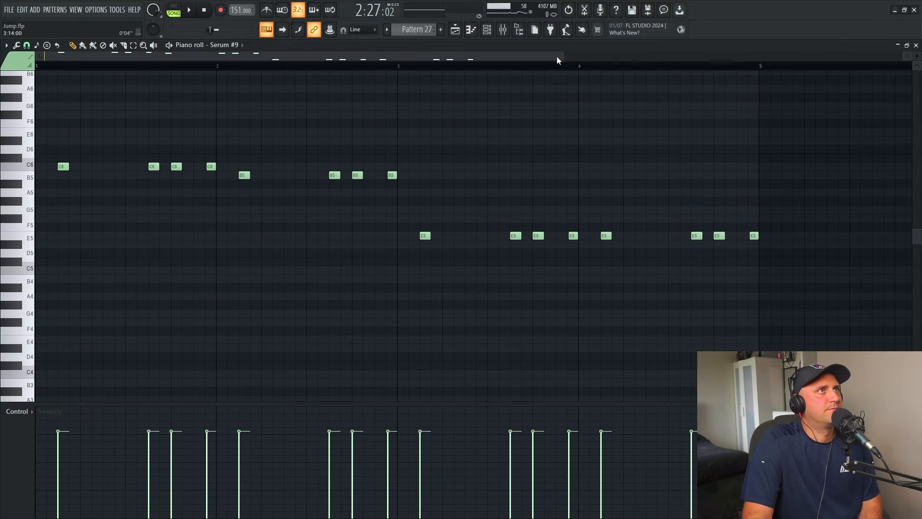
drag(557, 60, 807, 60)
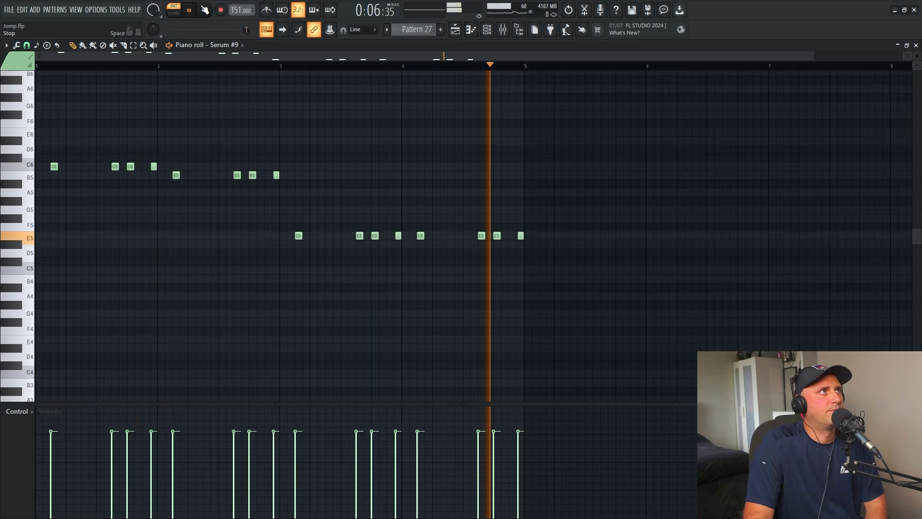
click(204, 10)
Open the Serum #9 synth from the channel rack and inspect its LD - Acid Meow preset and the preset packs
click(486, 29)
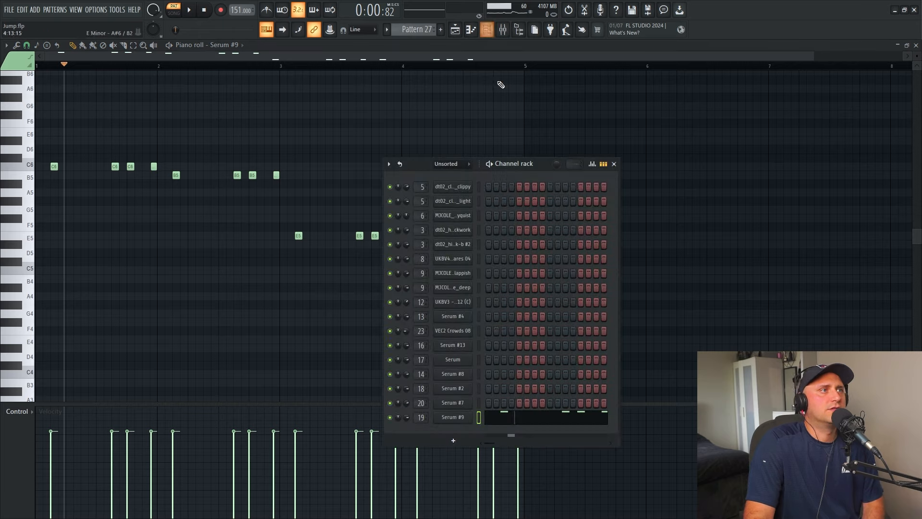
click(453, 417)
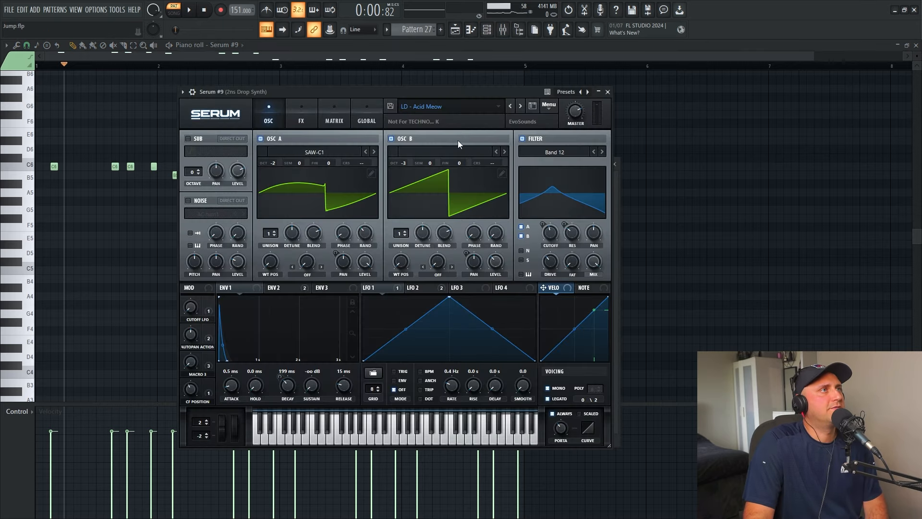
click(451, 107)
mouse_move(471, 134)
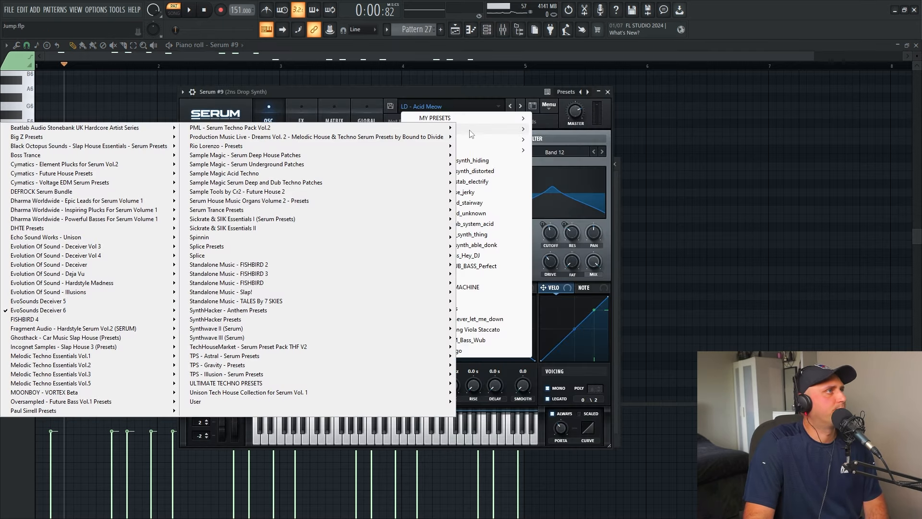
click(740, 306)
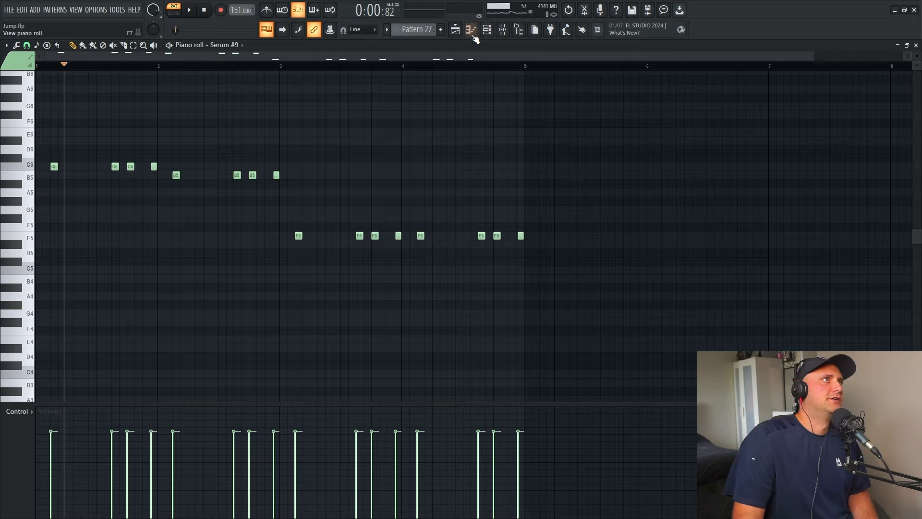
Return to the playlist, solo Track 25's Pattern 27, enable the automation on Tracks 26 to 28, and play from bar 97
click(455, 30)
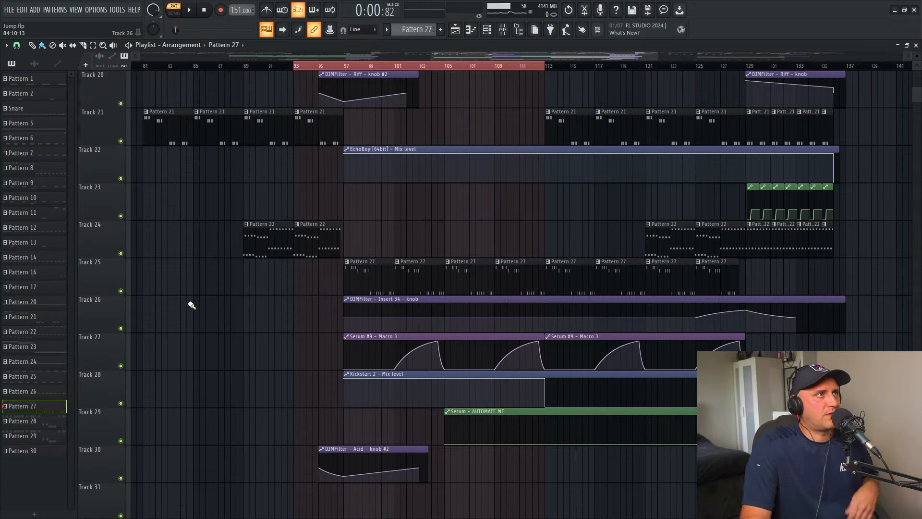
right_click(121, 291)
click(120, 328)
click(121, 366)
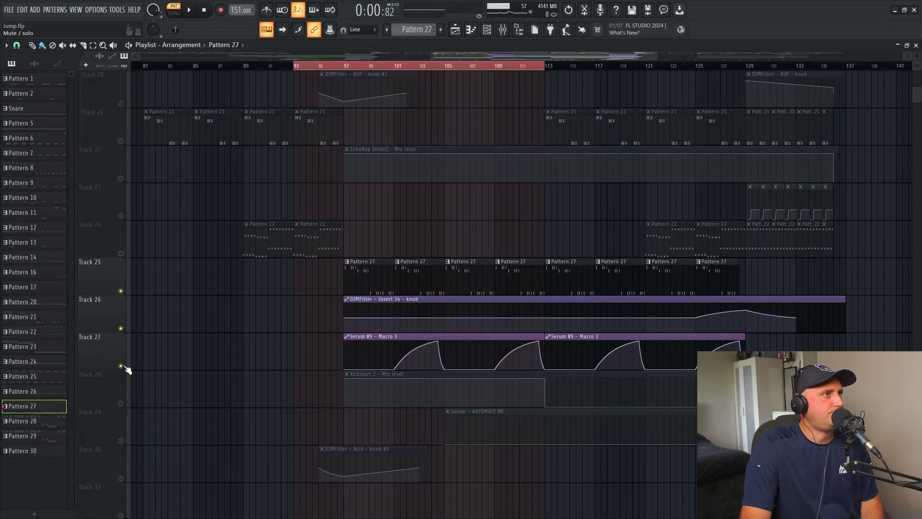
click(122, 403)
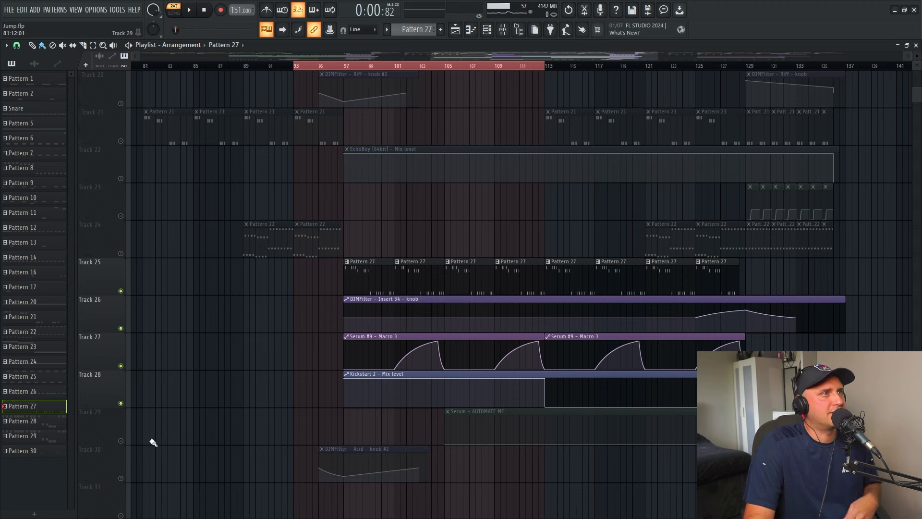
click(346, 66)
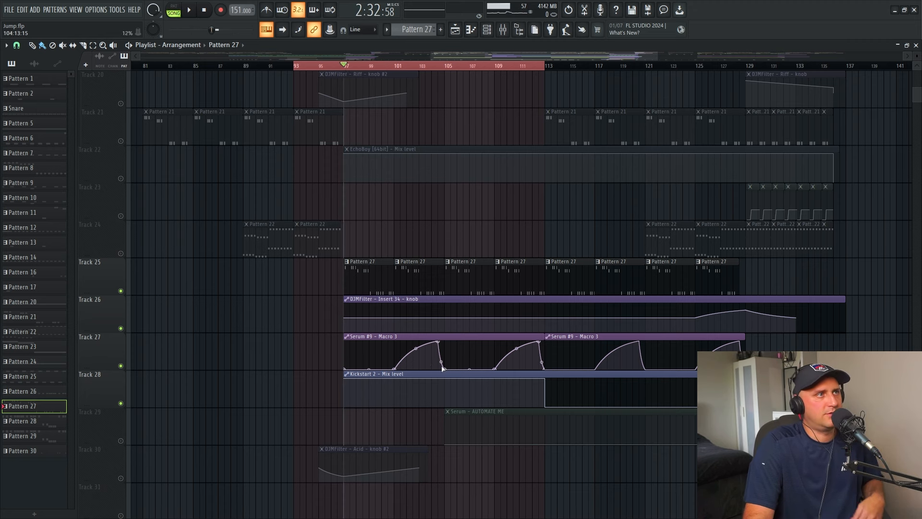
click(189, 11)
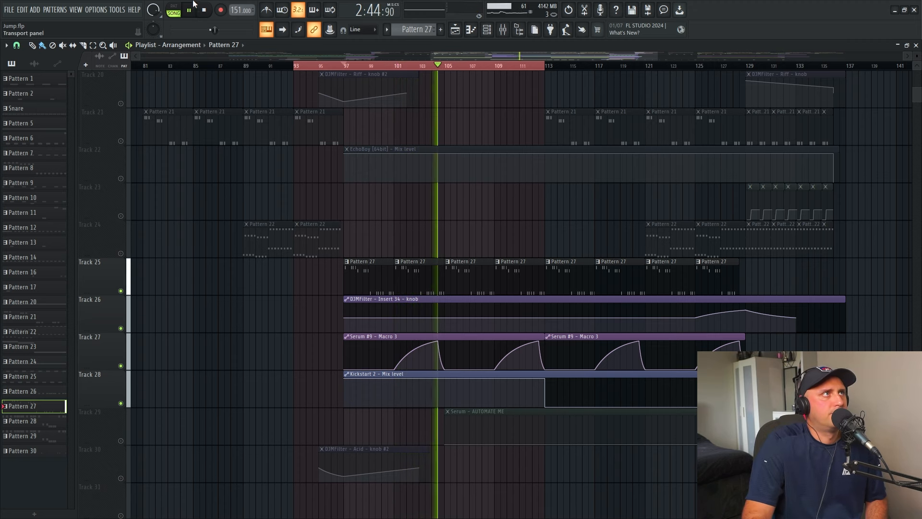
key(space)
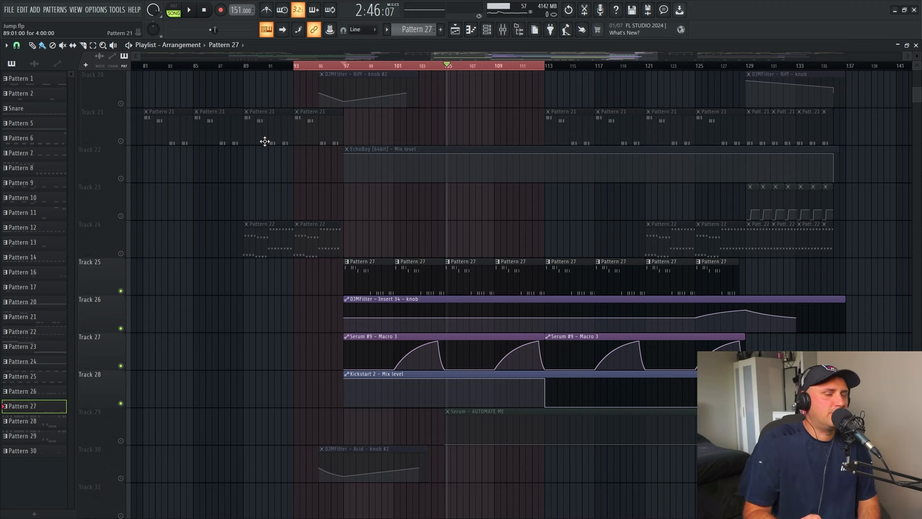
Enable the vocal clips on Tracks 44 and 45 and play them from bar 101
scroll(417, 237, up, 8)
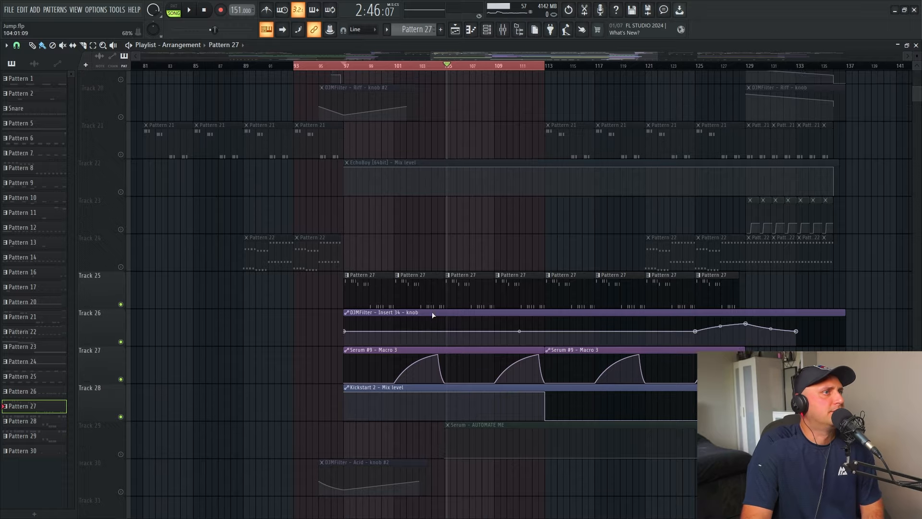
scroll(435, 314, down, 15)
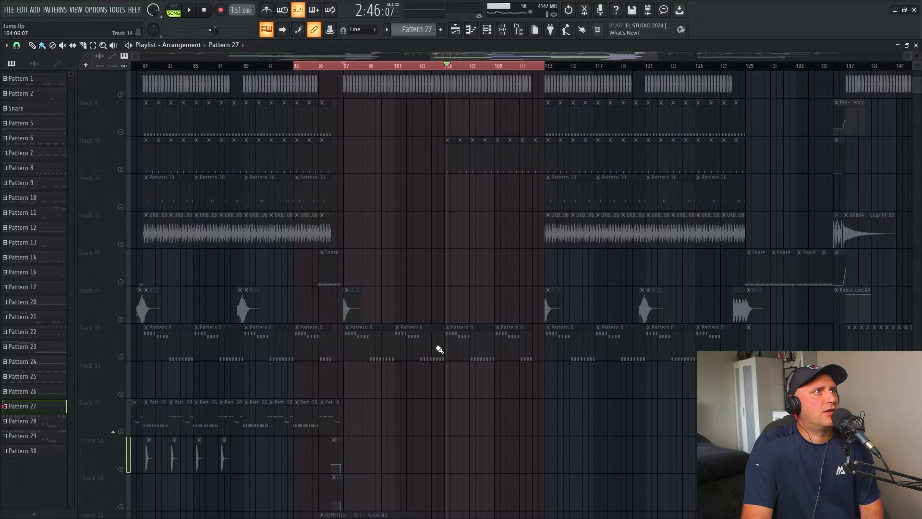
scroll(450, 385, down, 4)
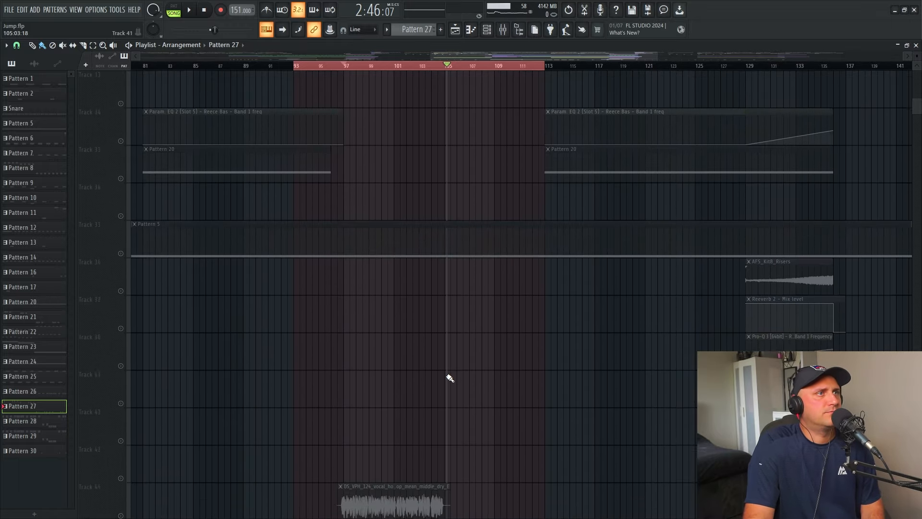
click(121, 328)
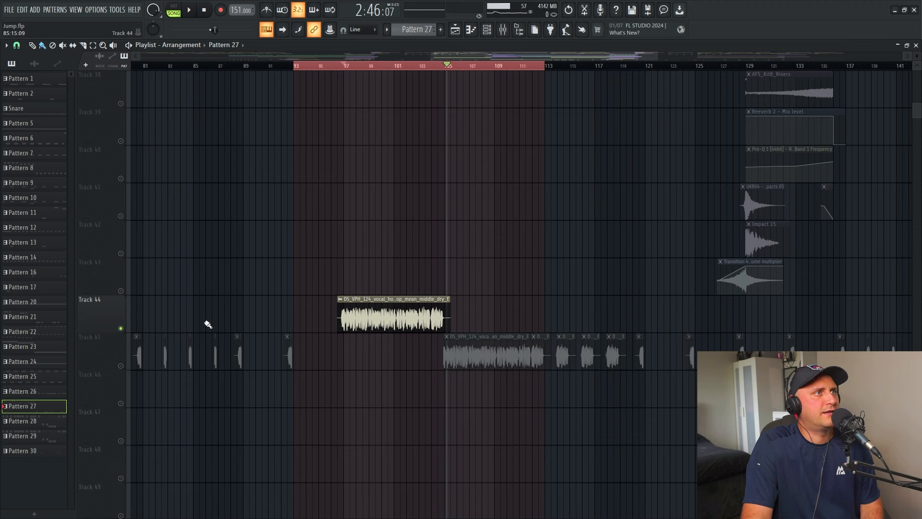
click(121, 366)
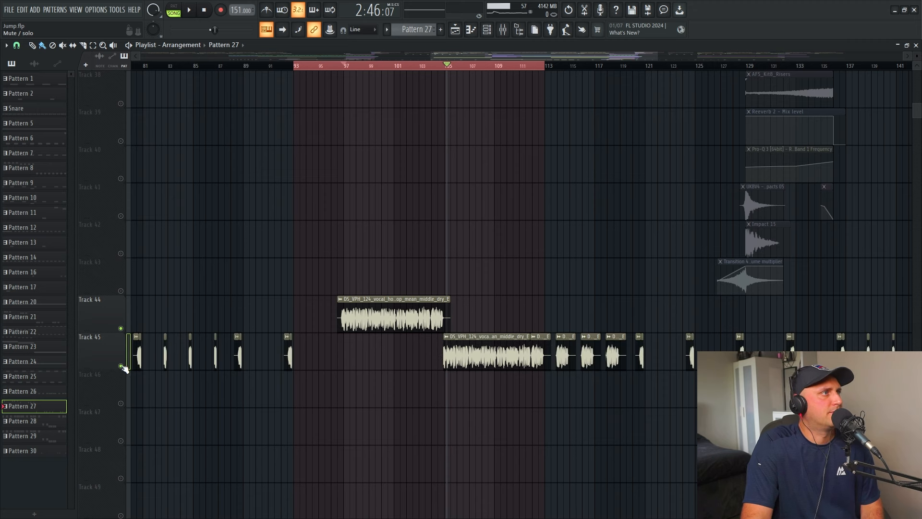
click(400, 71)
key(space)
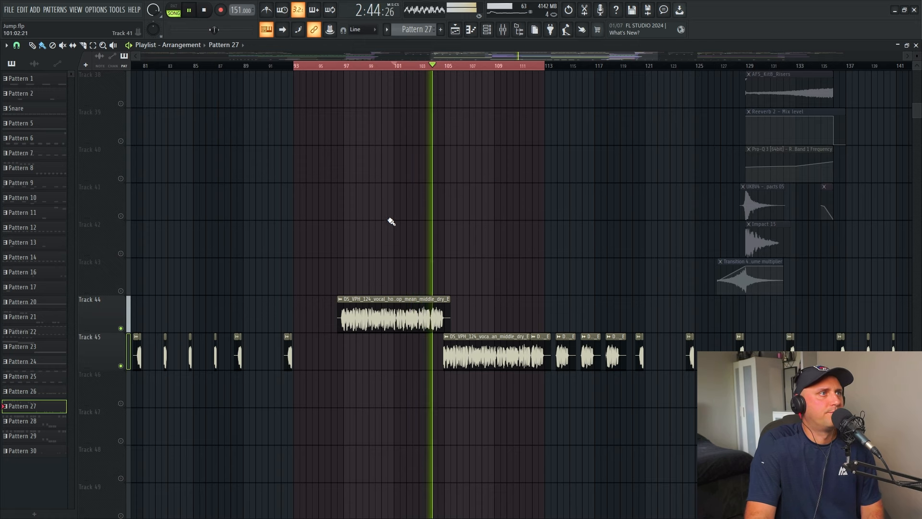
Restore all tracks during playback, review the section's synth, automation and drum layers, and pause the song
right_click(121, 329)
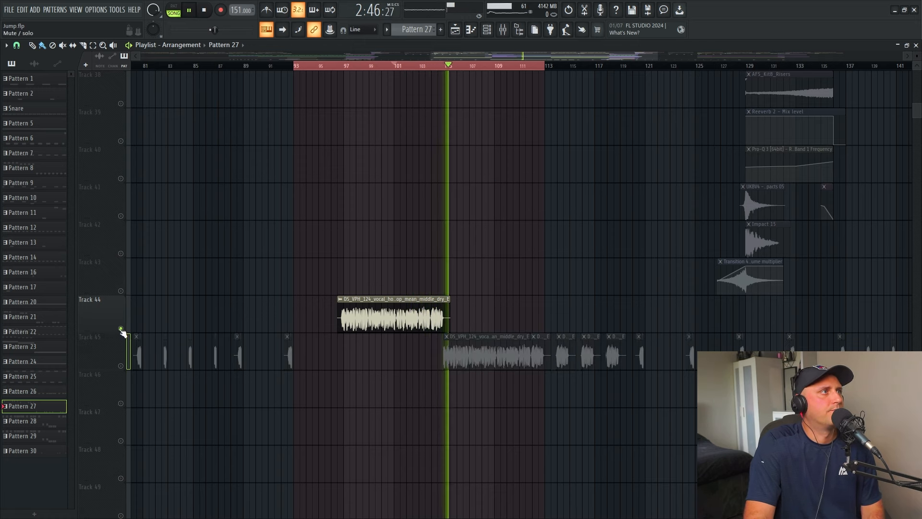
right_click(121, 329)
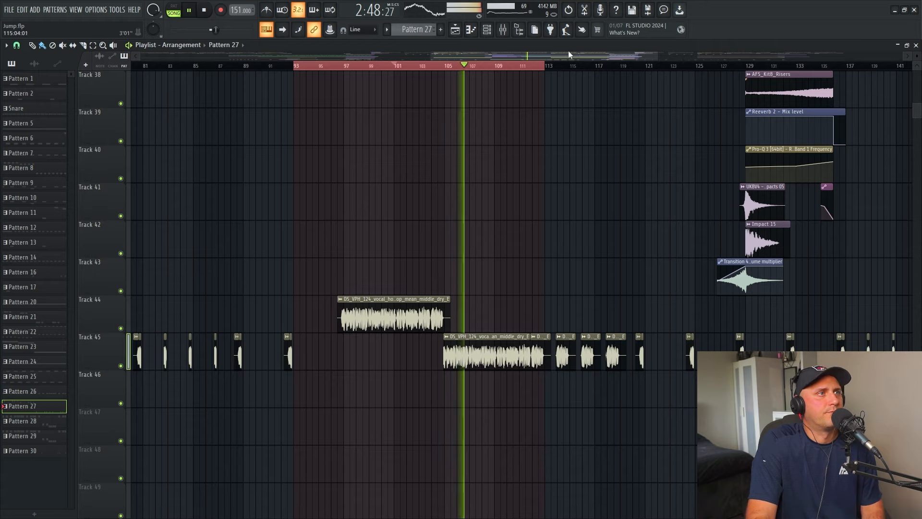
drag(525, 57, 540, 57)
scroll(499, 311, up, 8)
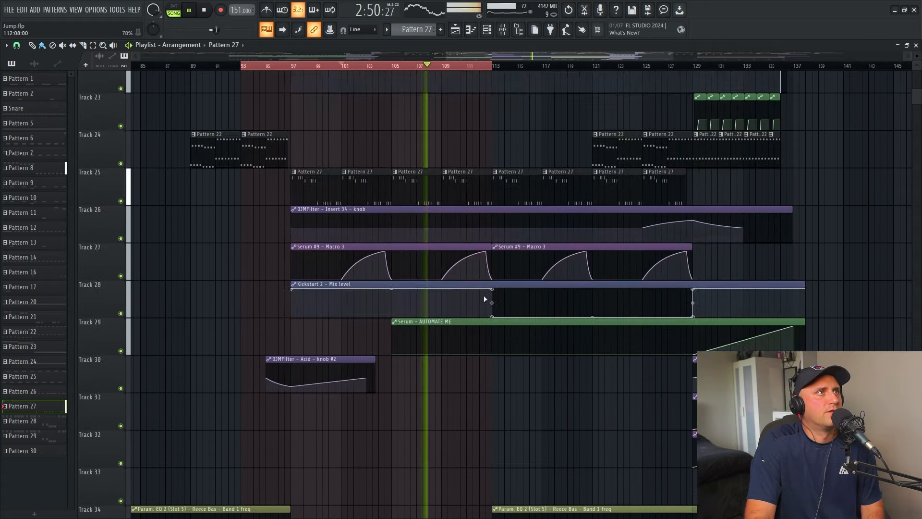
scroll(471, 290, up, 7)
click(191, 11)
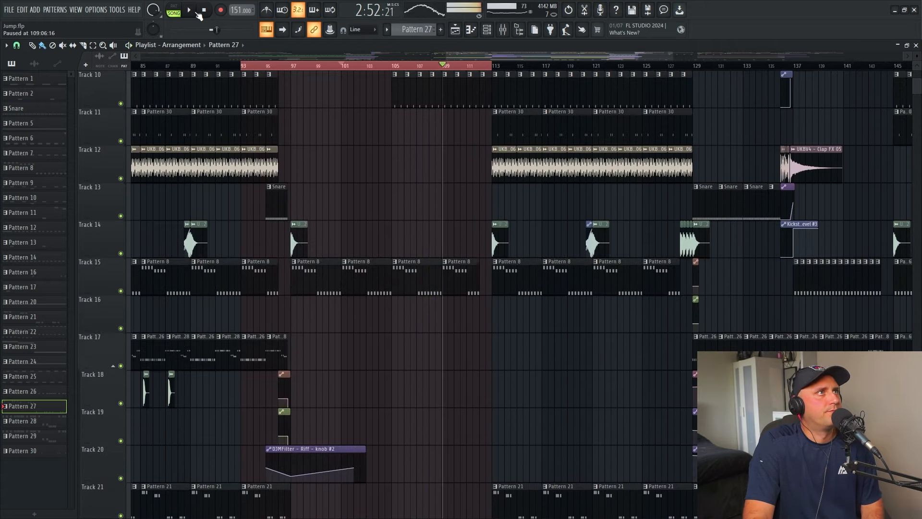
Resume full-mix playback near bar 109 and skip ahead to hear the section change at bar 113
scroll(423, 177, up, 2)
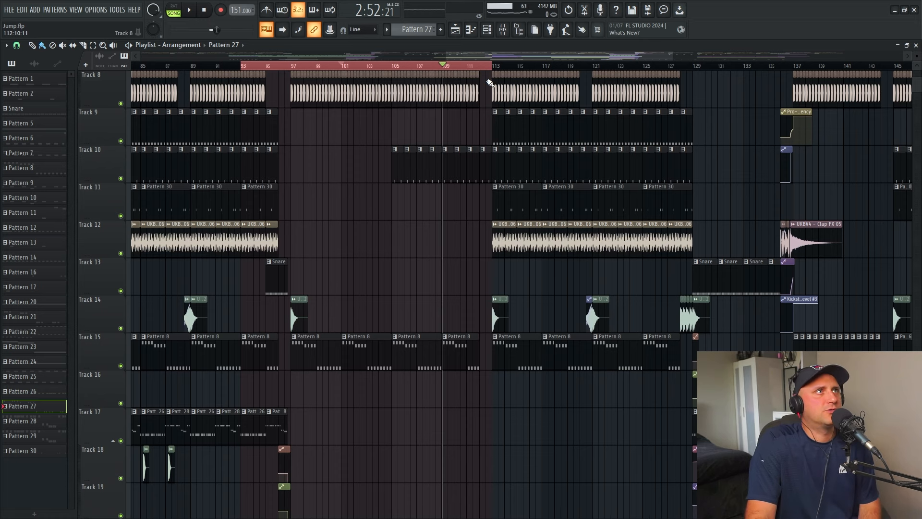
click(442, 68)
key(space)
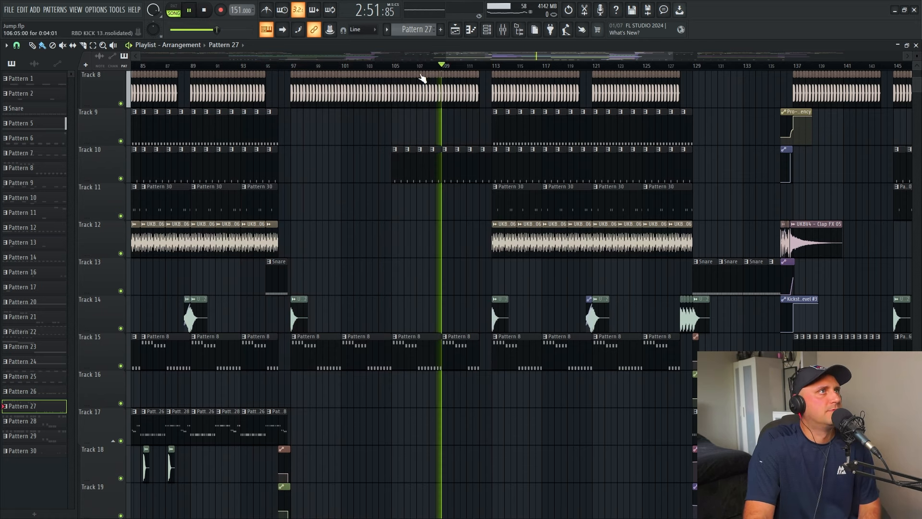
click(475, 66)
drag(627, 55, 655, 55)
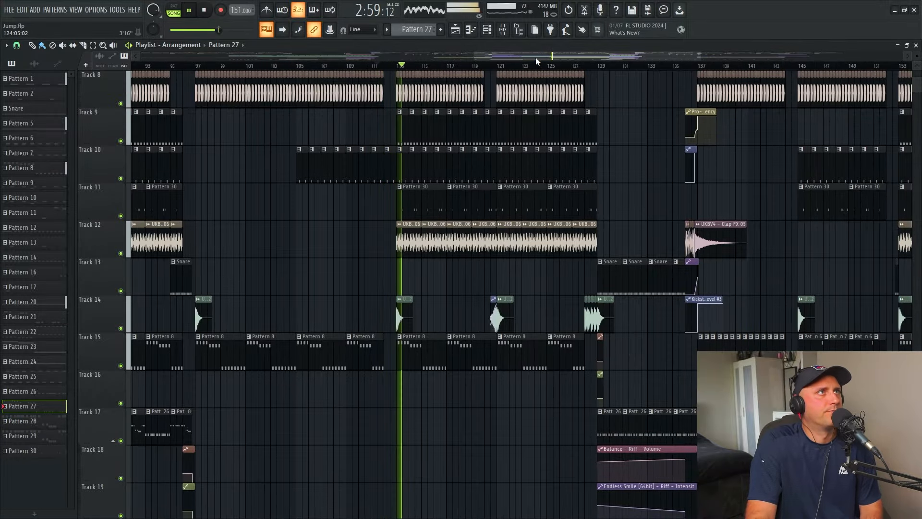
Review the synth and automation clips on Tracks 16 to 32 while the section from bar 113 plays, and pause near bar 123
drag(535, 56, 546, 56)
scroll(495, 262, down, 6)
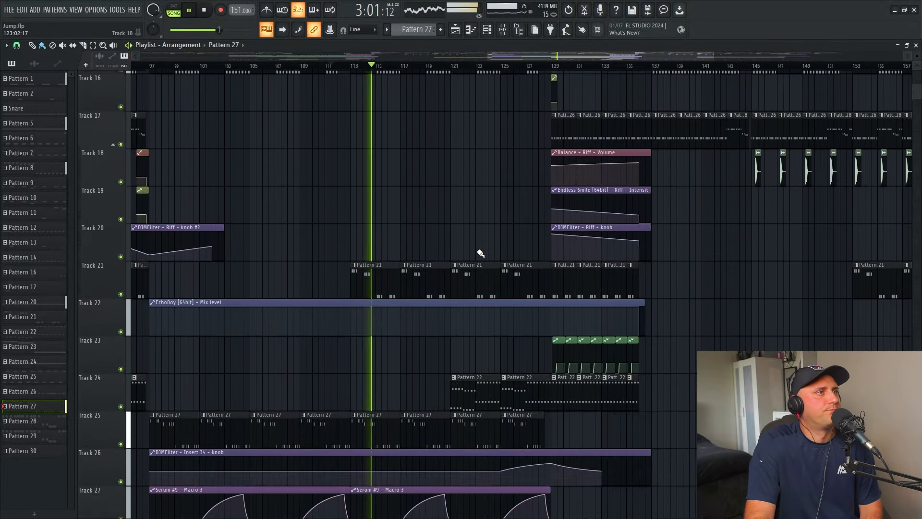
scroll(481, 253, down, 1)
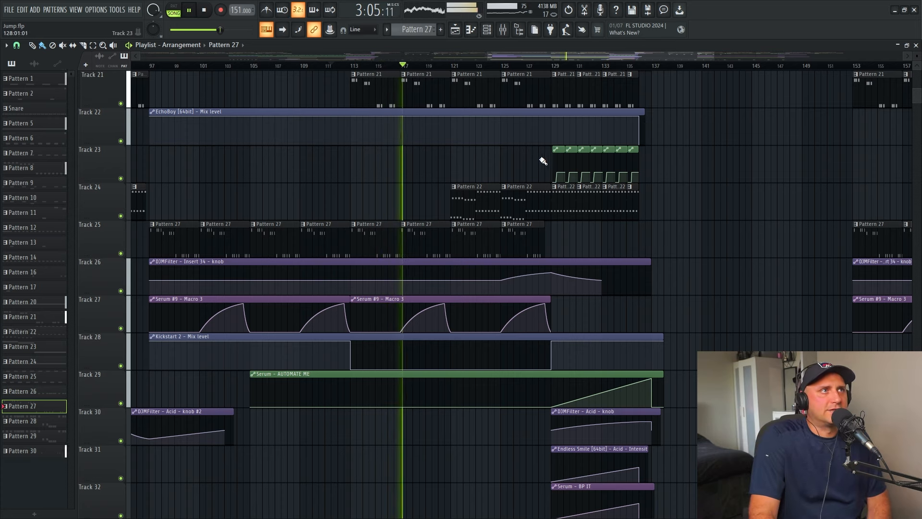
drag(521, 56, 537, 56)
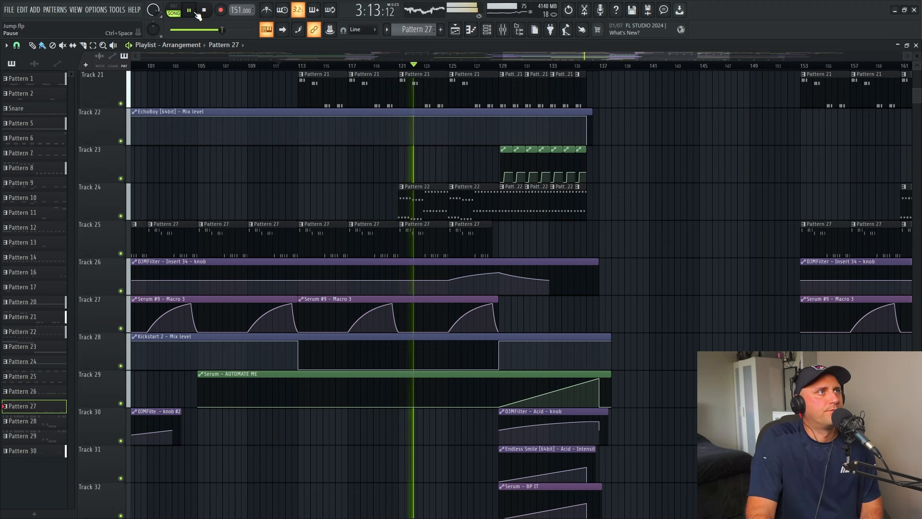
key(space)
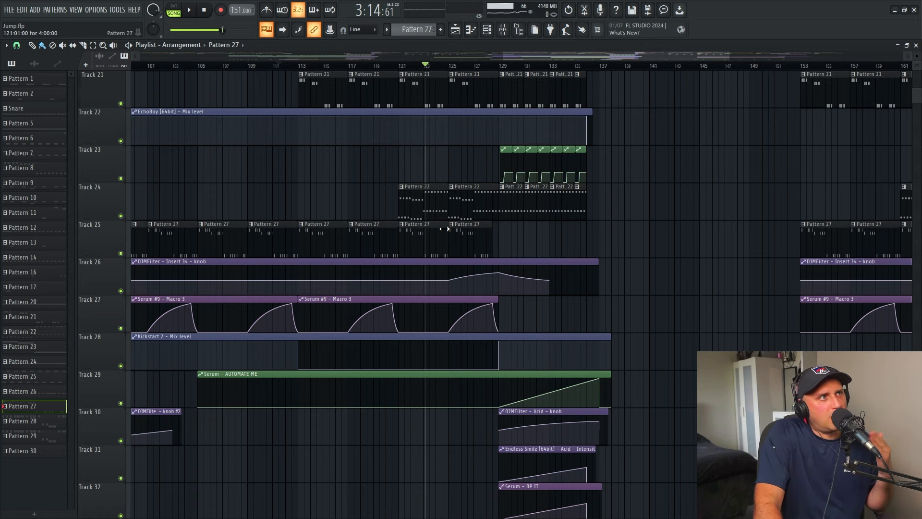
Inspect Pattern 27's Serum #9 notes in the piano roll and return to the playlist
double_click(326, 238)
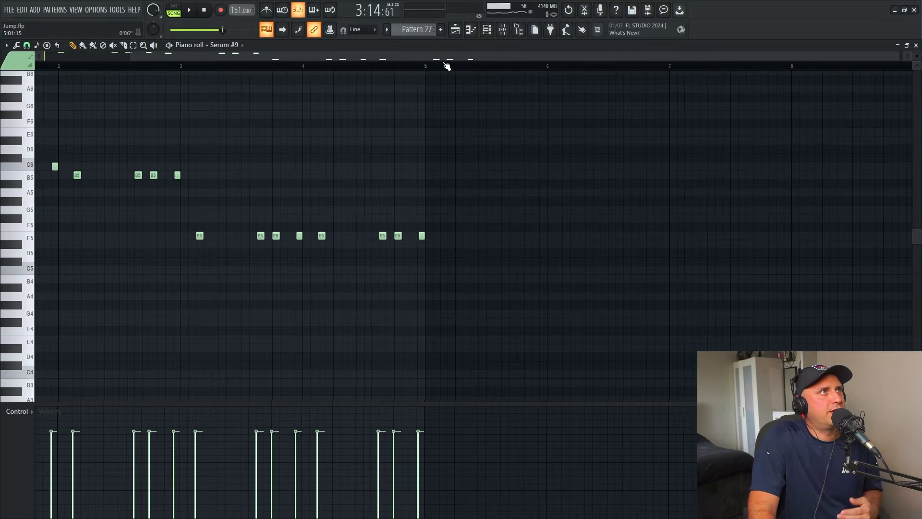
click(457, 30)
scroll(672, 274, up, 2)
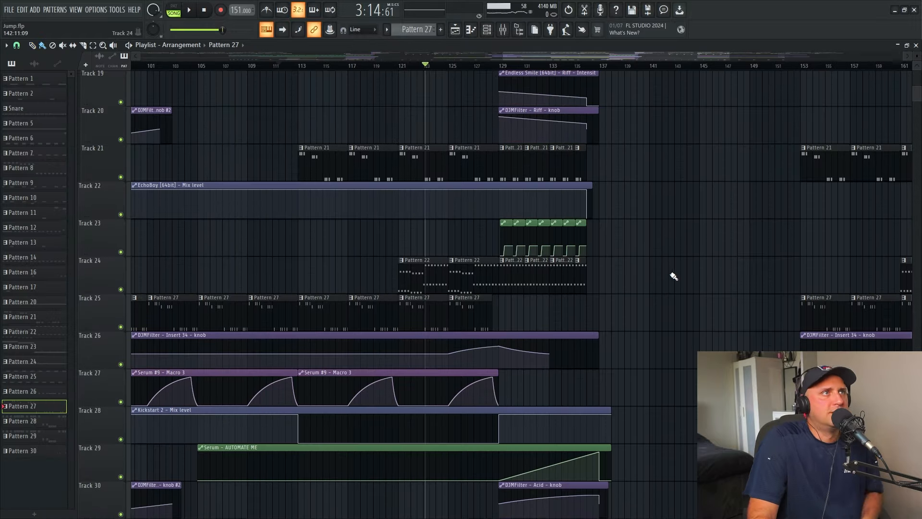
Zoom the playlist out to show bars 101 to 213, play the build-up from about bar 133, and pause near bar 137
drag(728, 55, 920, 83)
scroll(480, 310, up, 7)
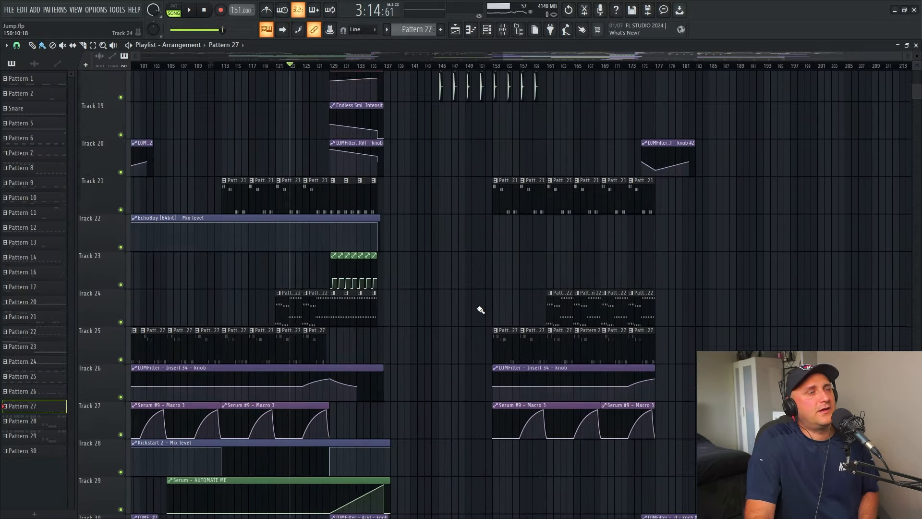
click(359, 66)
click(197, 10)
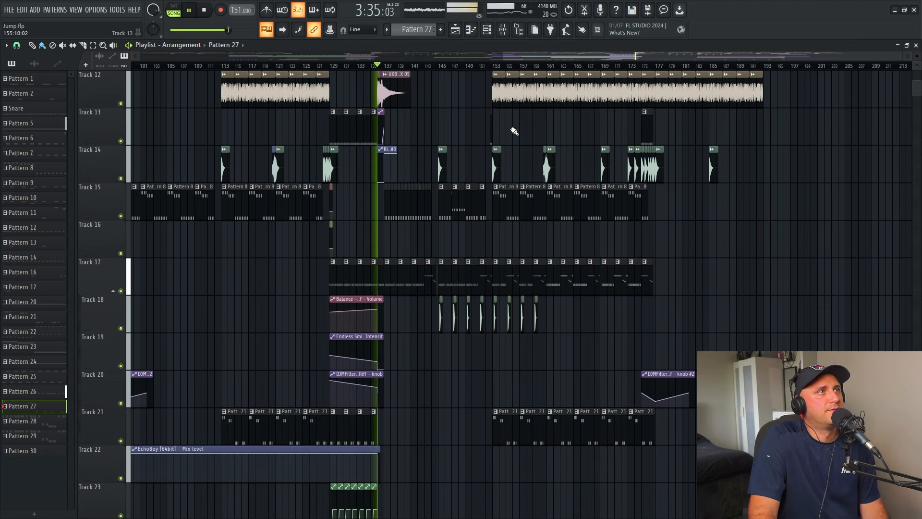
click(191, 10)
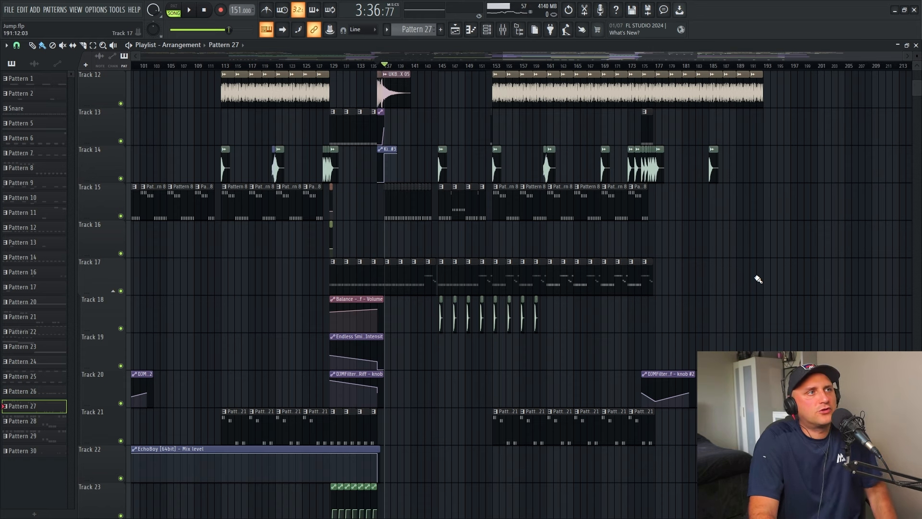
Go back to just before bar 97, play the start of that drop briefly, and pause
scroll(201, 140, down, 1)
scroll(280, 94, left, 3)
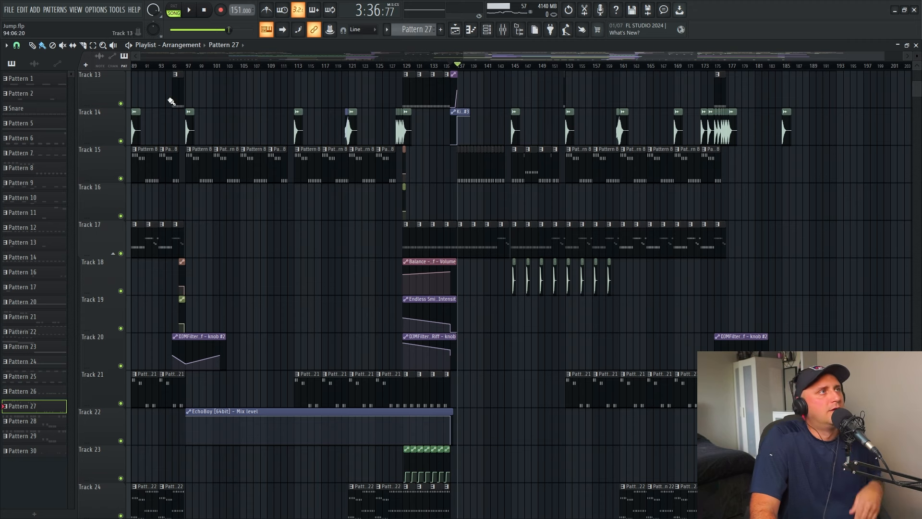
click(183, 65)
click(189, 10)
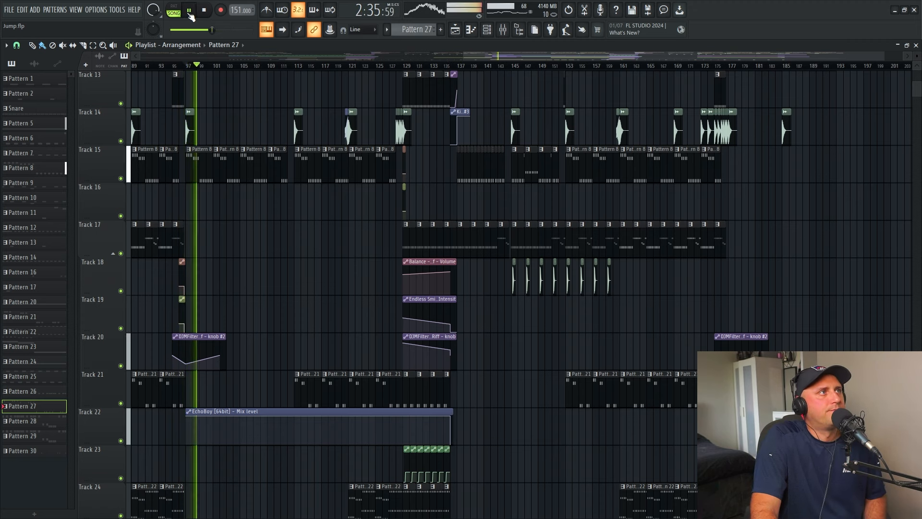
click(189, 11)
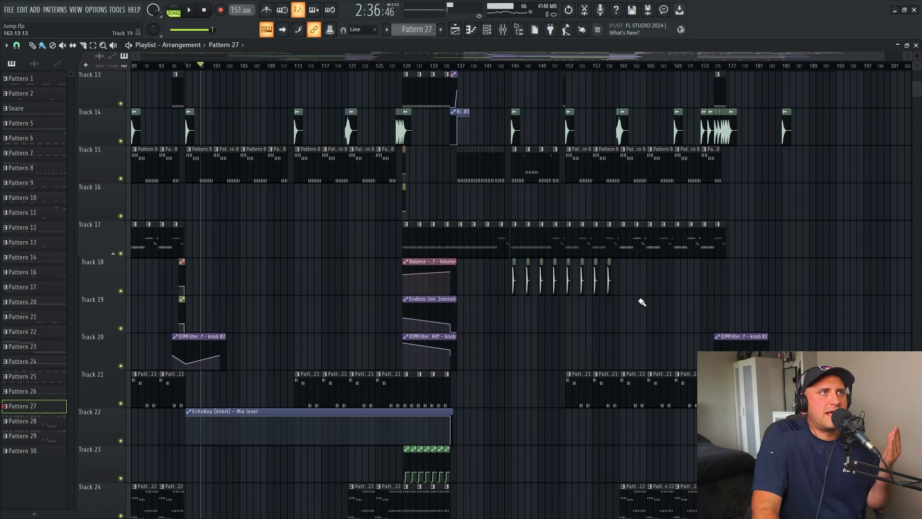
Play the drop entry from just before bar 137 for comparison and stop
click(518, 66)
click(457, 65)
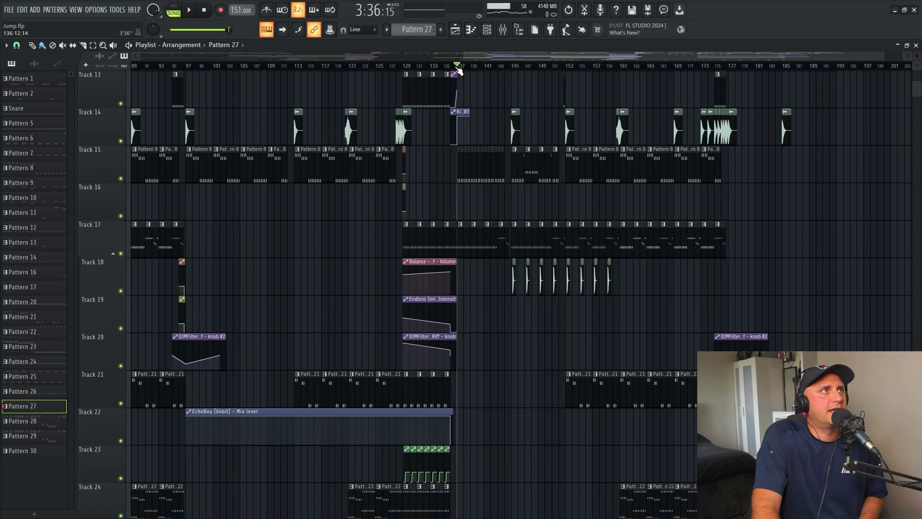
click(190, 10)
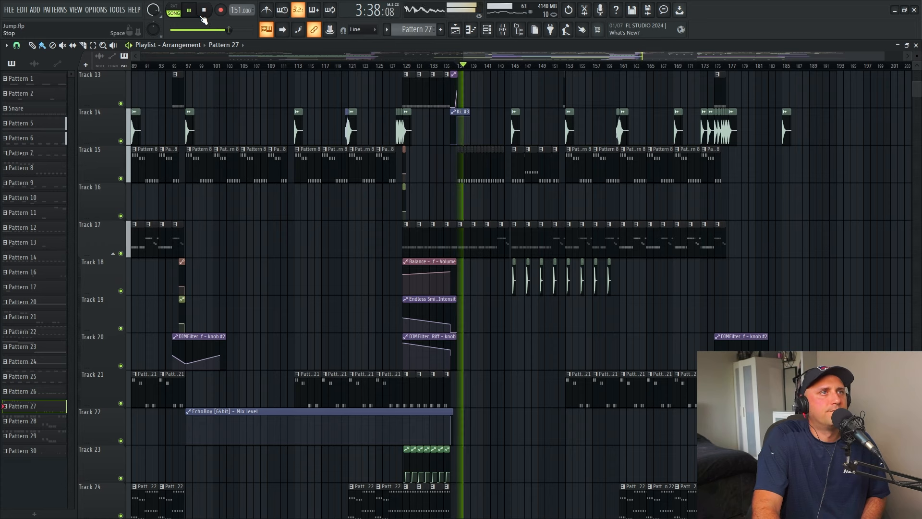
key(space)
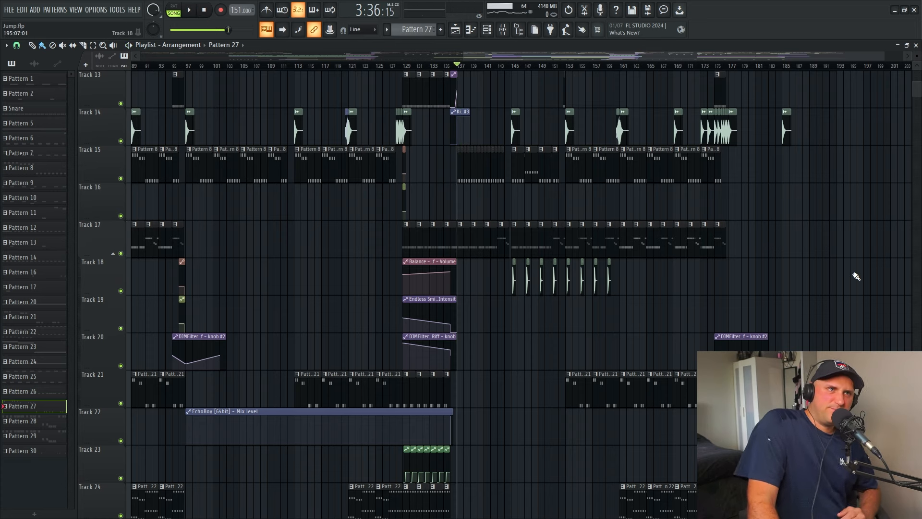
Shrink the playlist tracks into a compact overview of the arrangement and set the project tempo to 150 BPM
scroll(856, 276, down, 5)
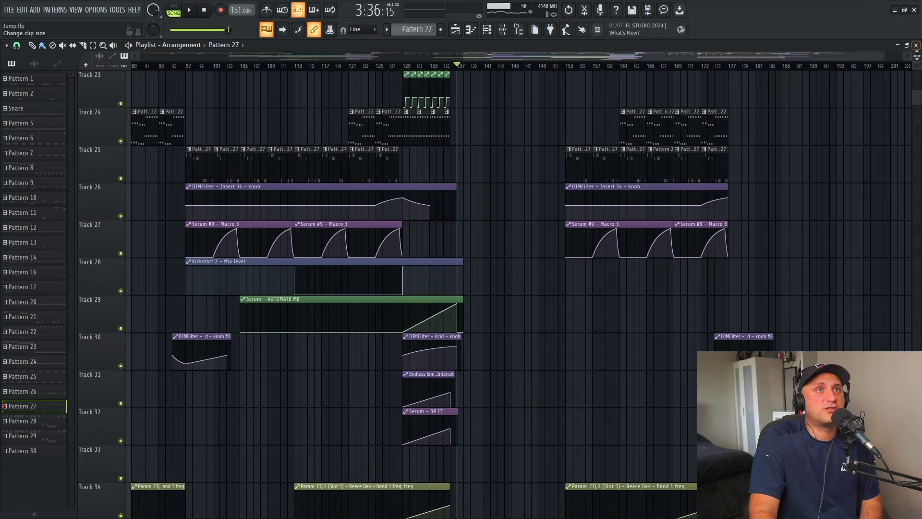
scroll(865, 308, down, 3)
scroll(864, 299, up, 8)
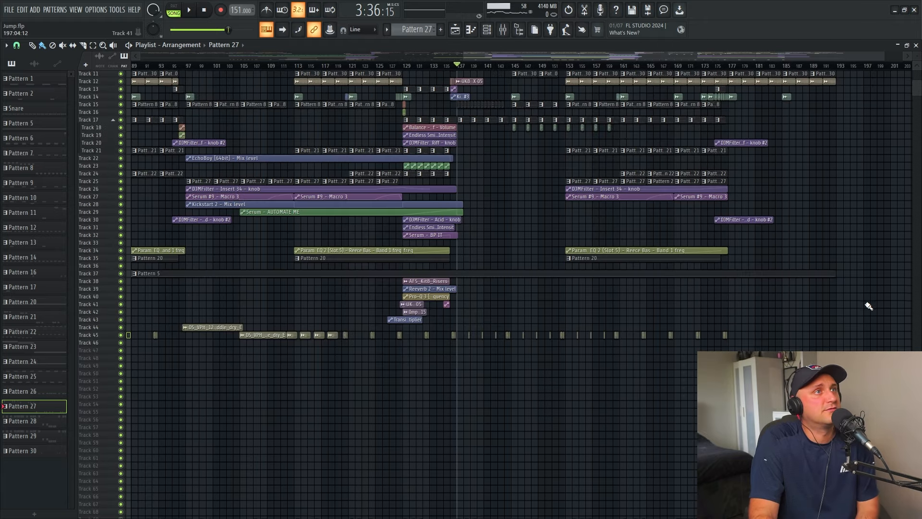
scroll(869, 306, up, 1)
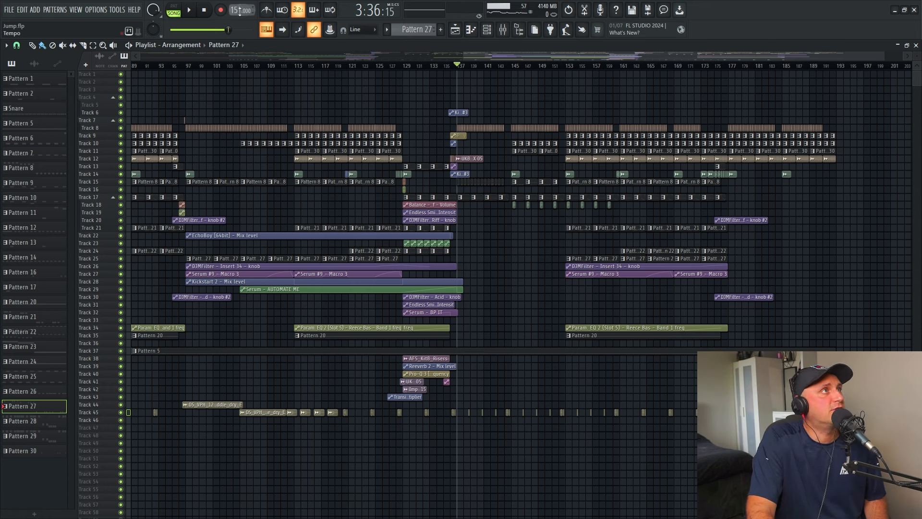
drag(240, 10, 240, 14)
click(506, 289)
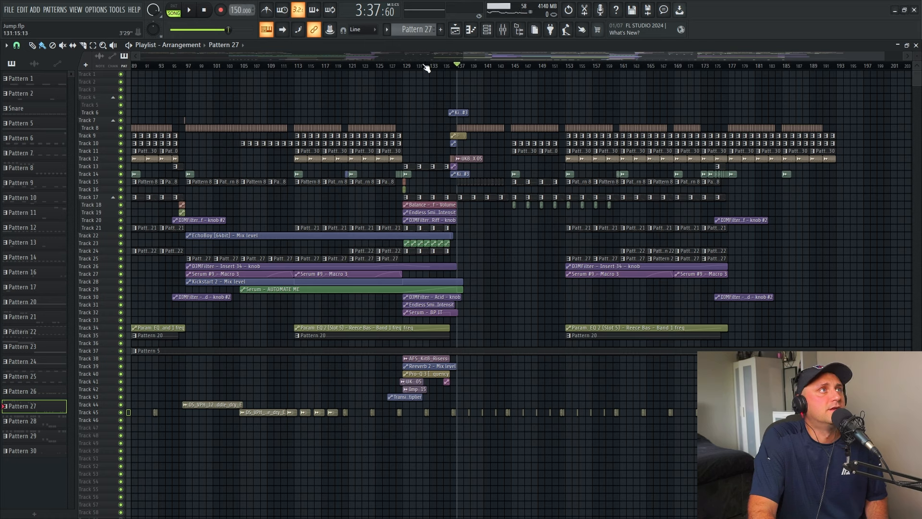
Play from about bar 129, audition the sections around bars 113, 121, 129 and 135, and pause
click(405, 68)
key(space)
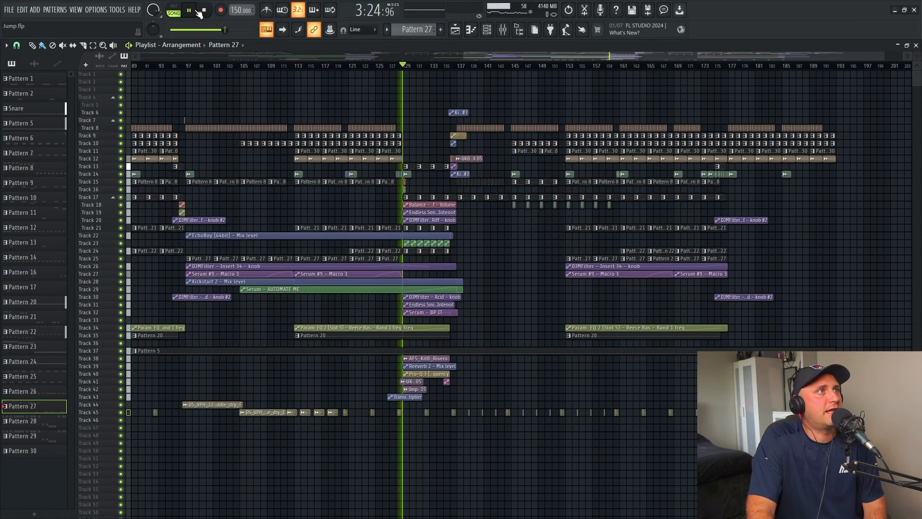
click(293, 68)
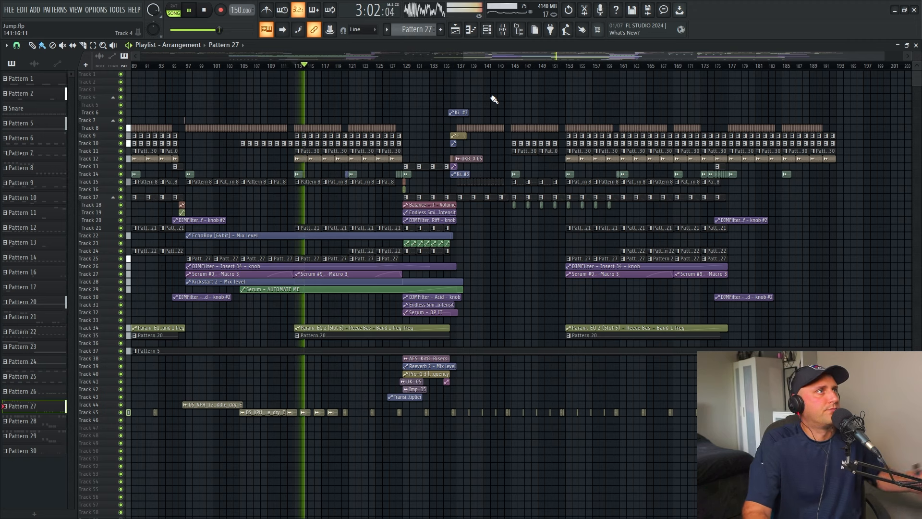
click(347, 68)
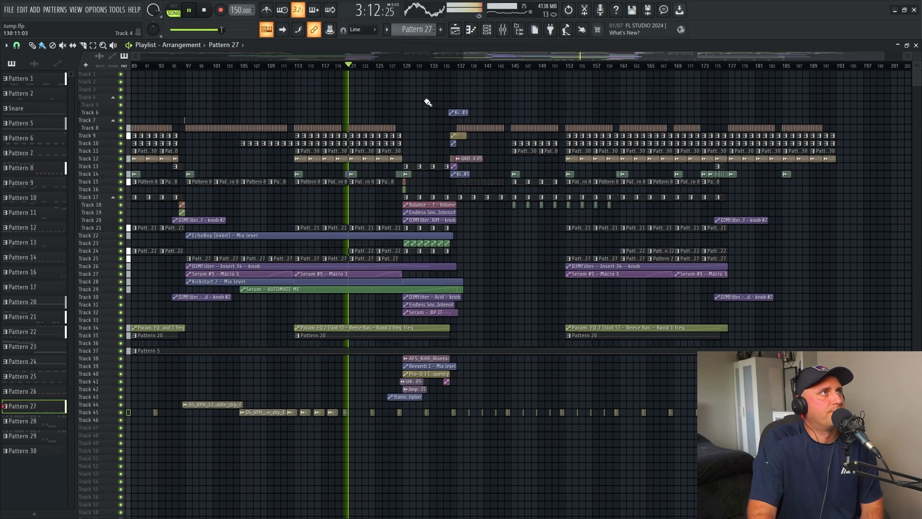
click(401, 68)
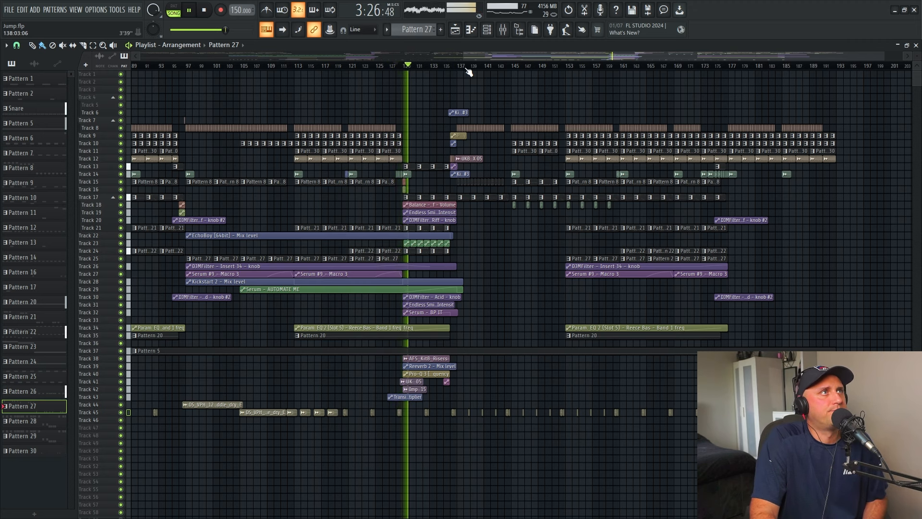
click(446, 68)
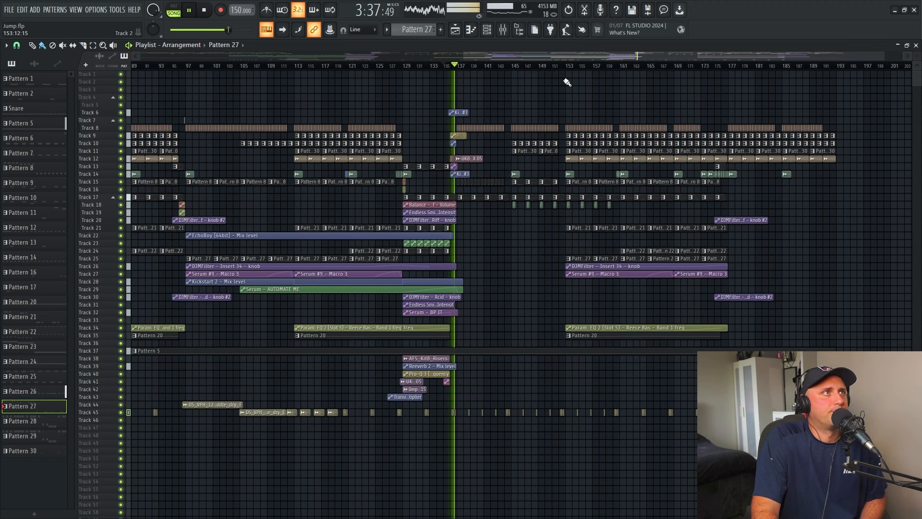
click(188, 11)
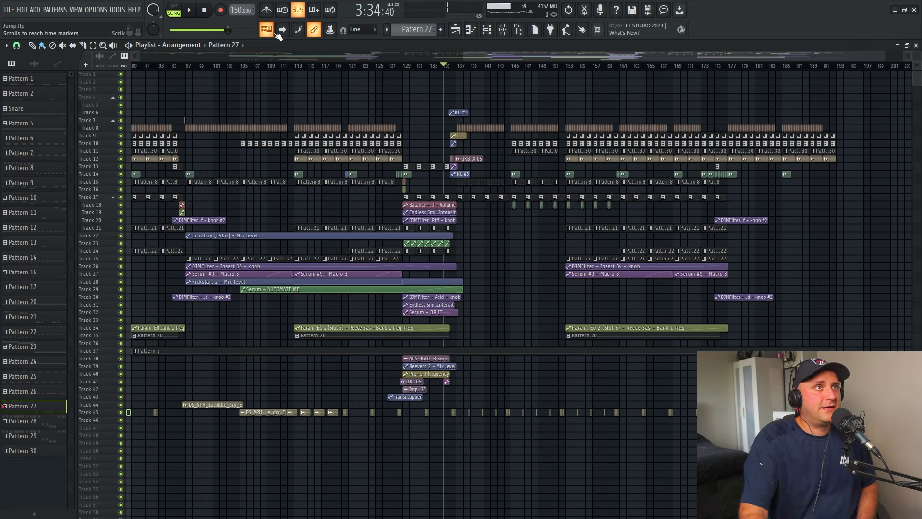
Place the playhead near bar 169, enlarge the tracks again, and examine the final section's drum, synth and automation clips
click(677, 65)
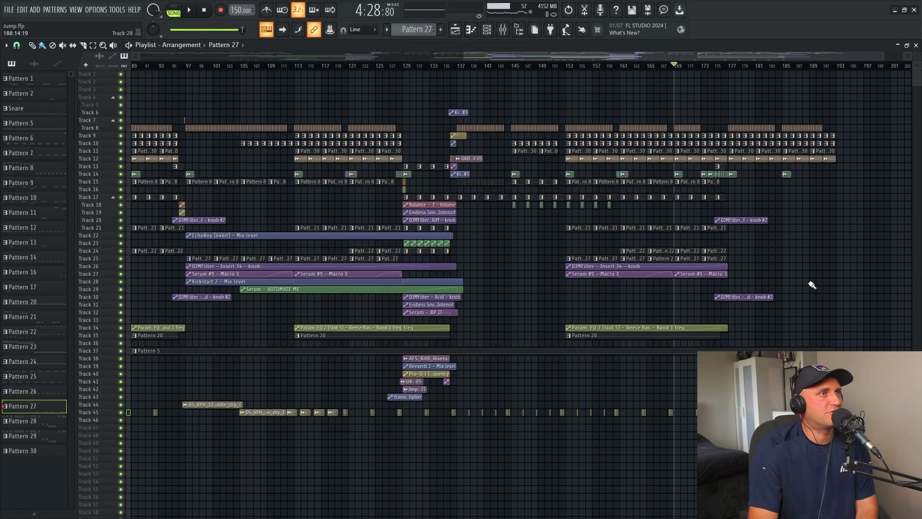
scroll(769, 326, down, 2)
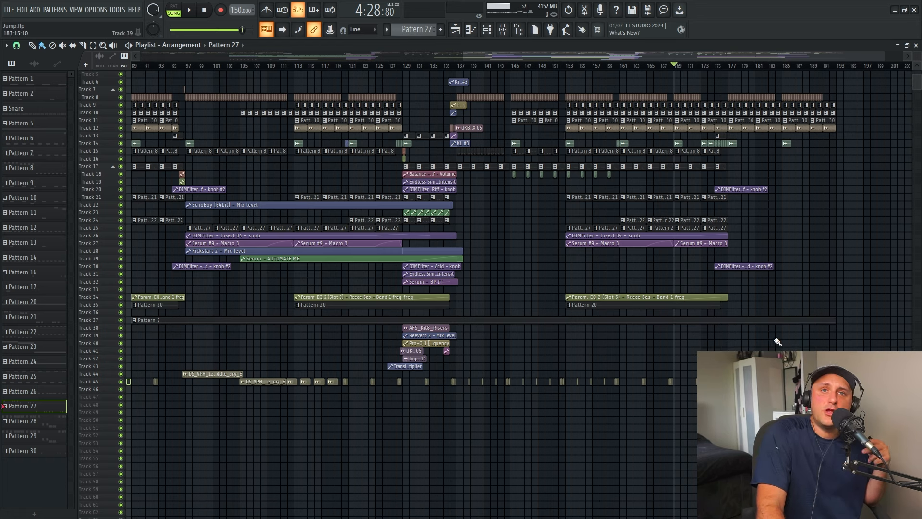
scroll(750, 343, up, 1)
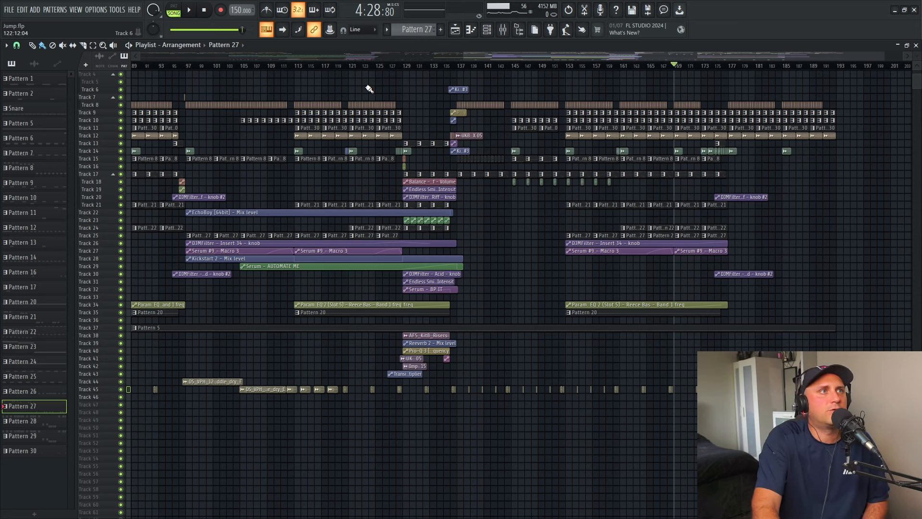
drag(917, 56, 917, 90)
scroll(820, 276, down, 5)
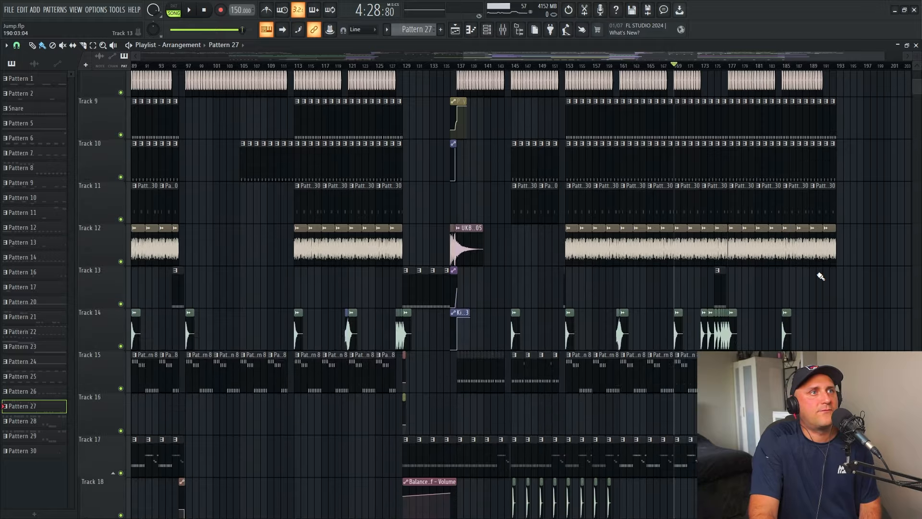
scroll(340, 321, down, 4)
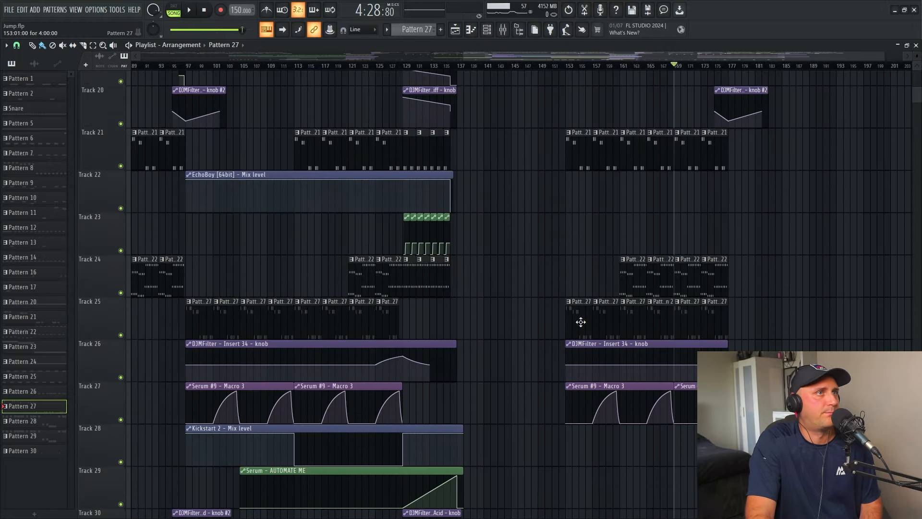
Play the final section from just before bar 153 and open the notes of Track 25's Pattern 27 clip
click(558, 65)
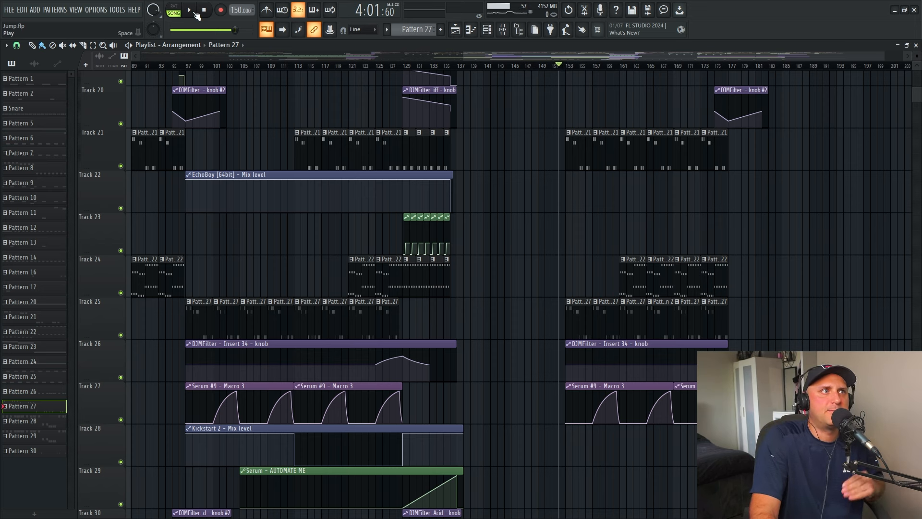
click(190, 11)
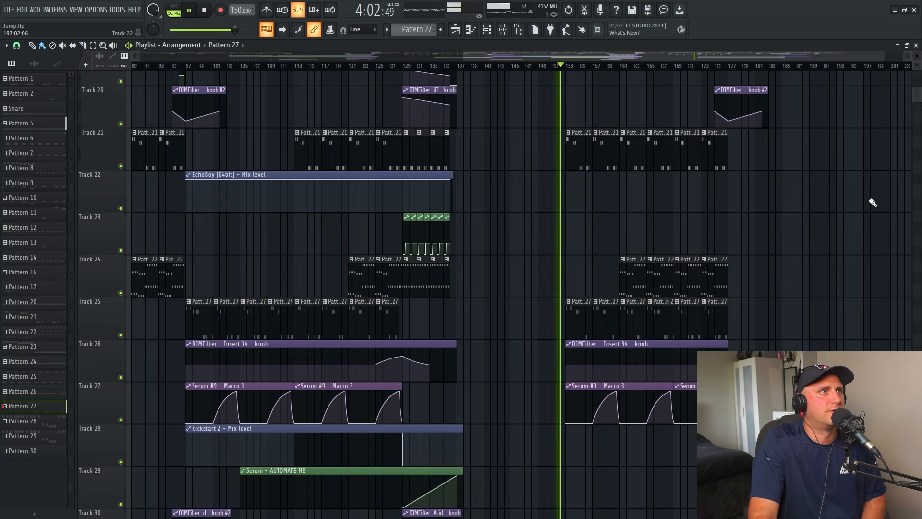
double_click(573, 318)
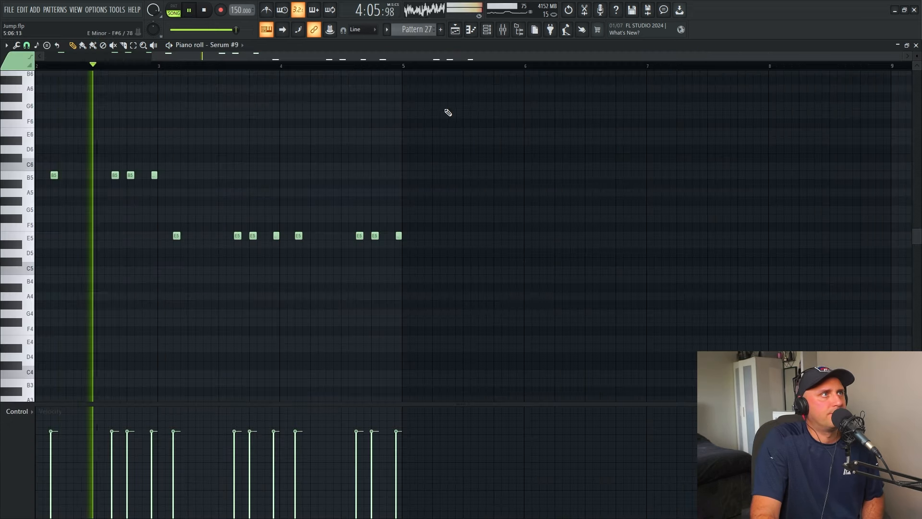
Return to the playlist, solo Track 25 briefly during playback, and restore all tracks
click(456, 30)
right_click(120, 335)
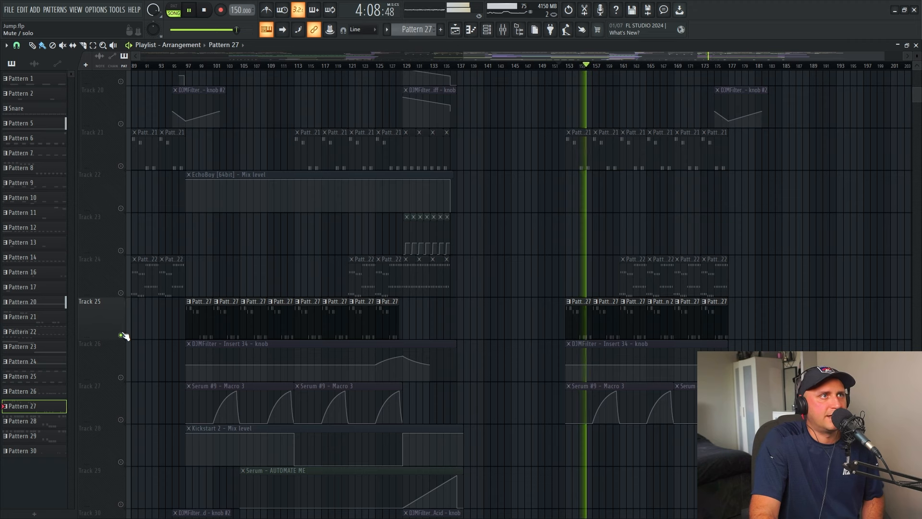
right_click(120, 335)
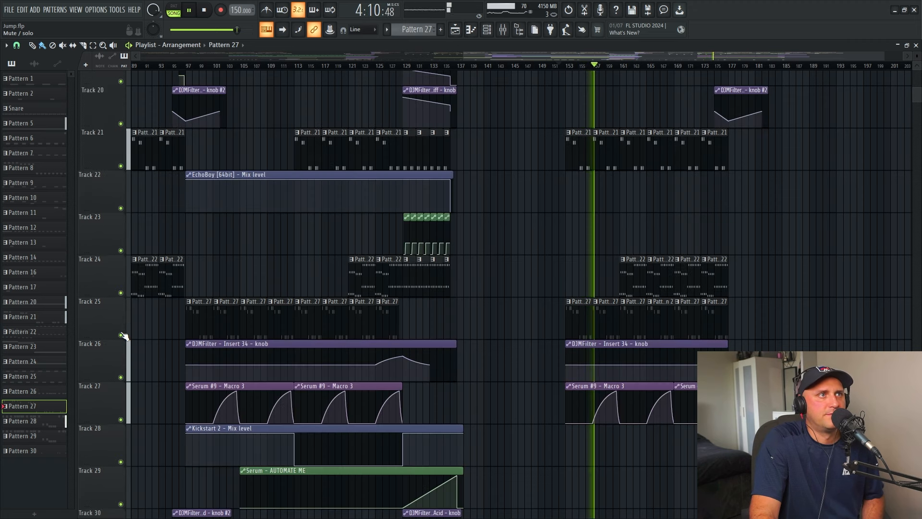
Stop playback, review the automation, bass and effects clips on the lower tracks, and fit the whole arrangement in view
click(203, 10)
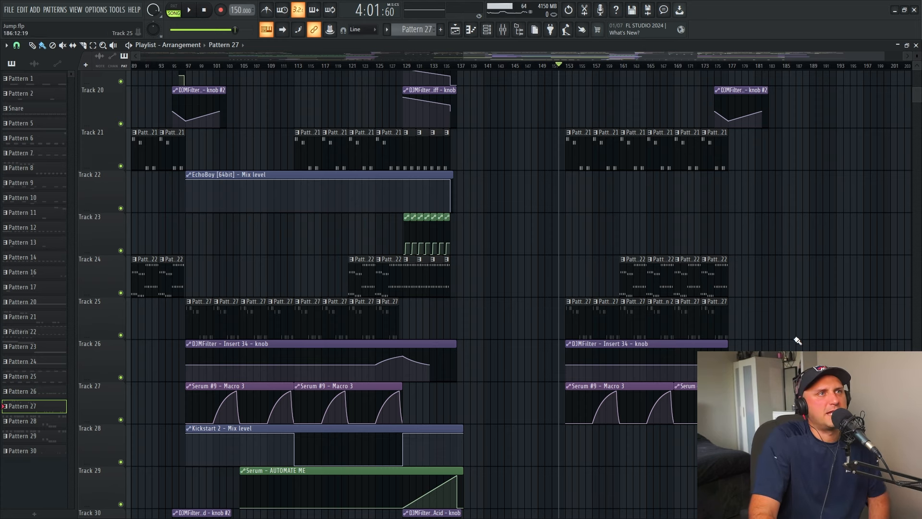
scroll(797, 340, down, 7)
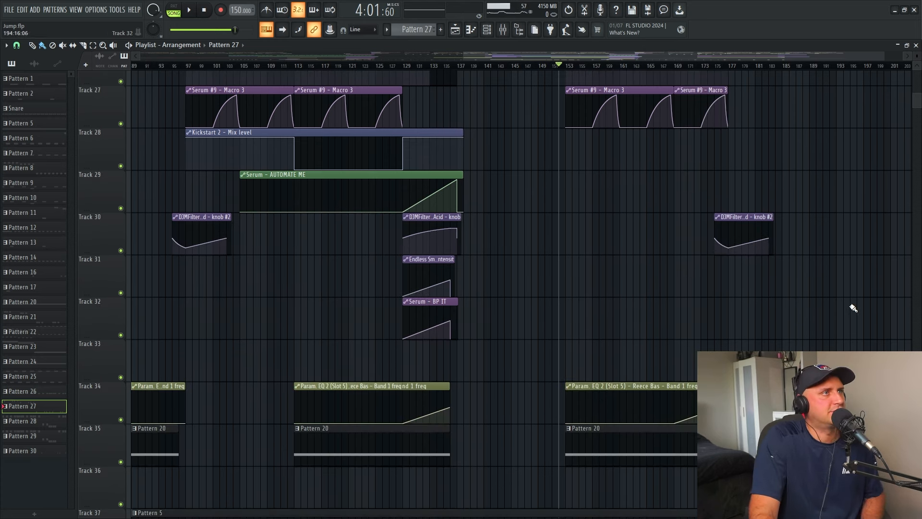
scroll(816, 298, down, 6)
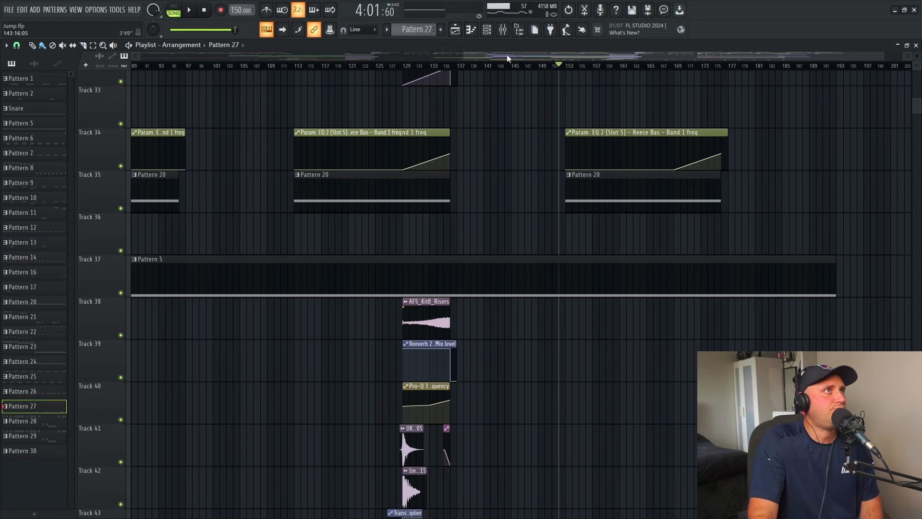
drag(506, 55, 164, 29)
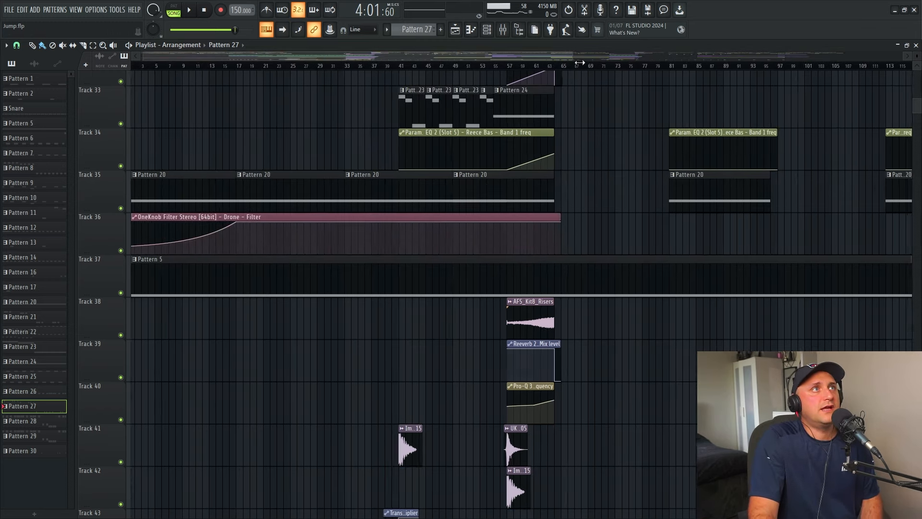
drag(561, 57, 918, 80)
scroll(857, 316, up, 18)
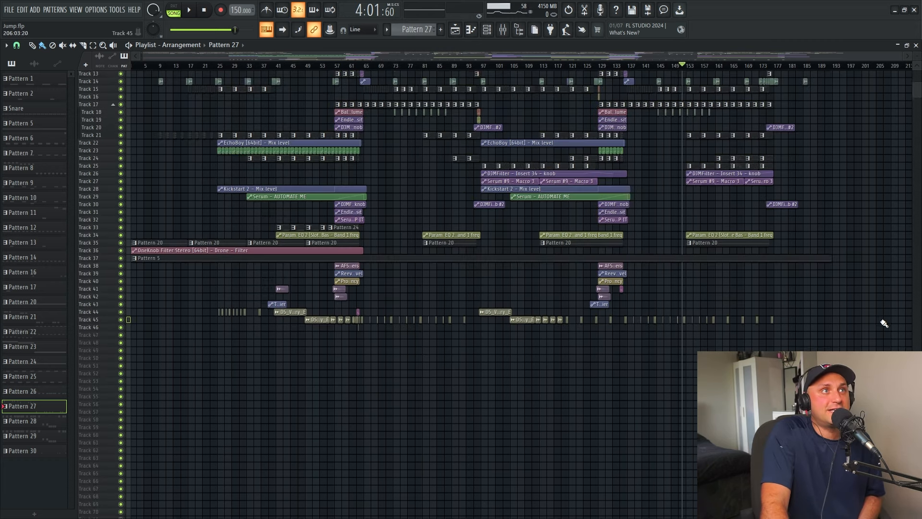
scroll(884, 322, up, 4)
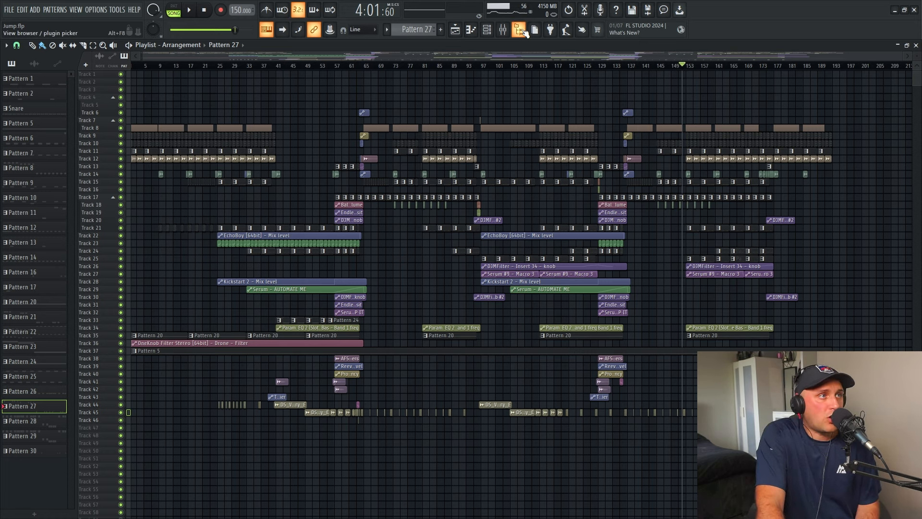
Show the mixer and inspect the low-cut band of the first Pro-Q 3 on the Master channel, then close the plugin
click(503, 29)
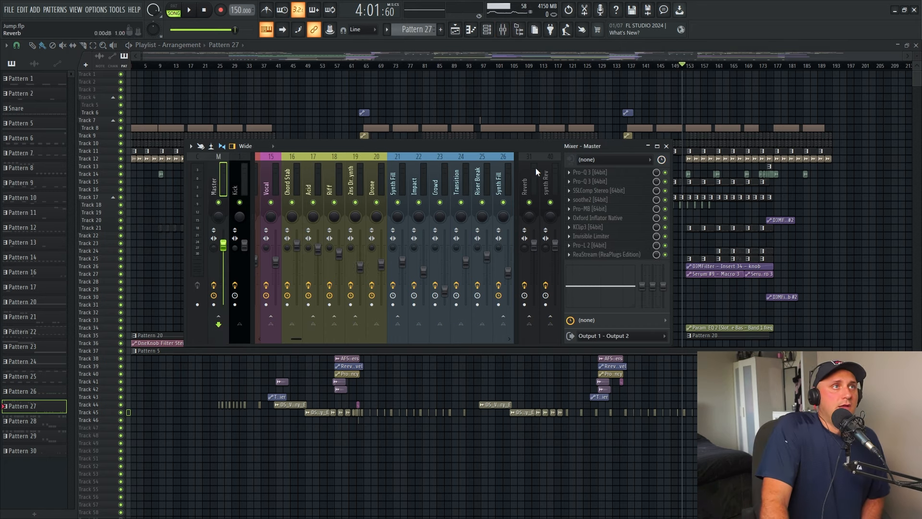
click(607, 173)
click(315, 313)
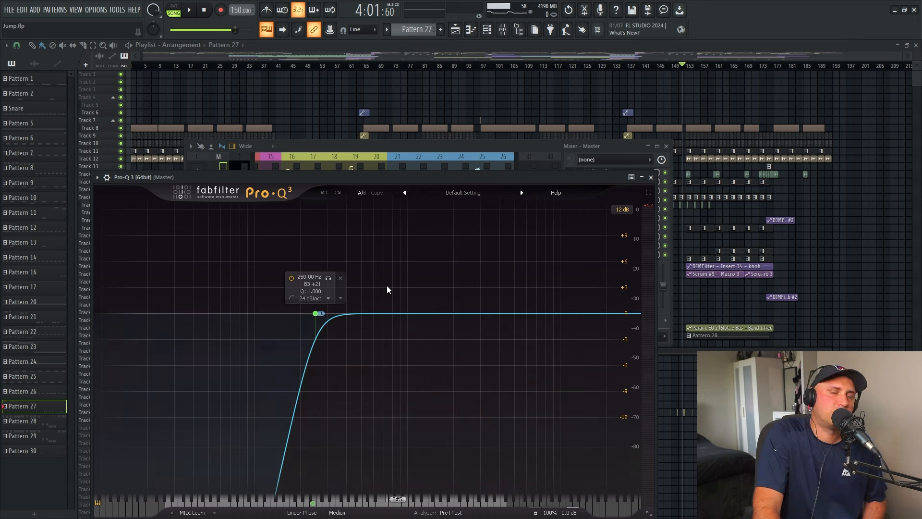
click(652, 177)
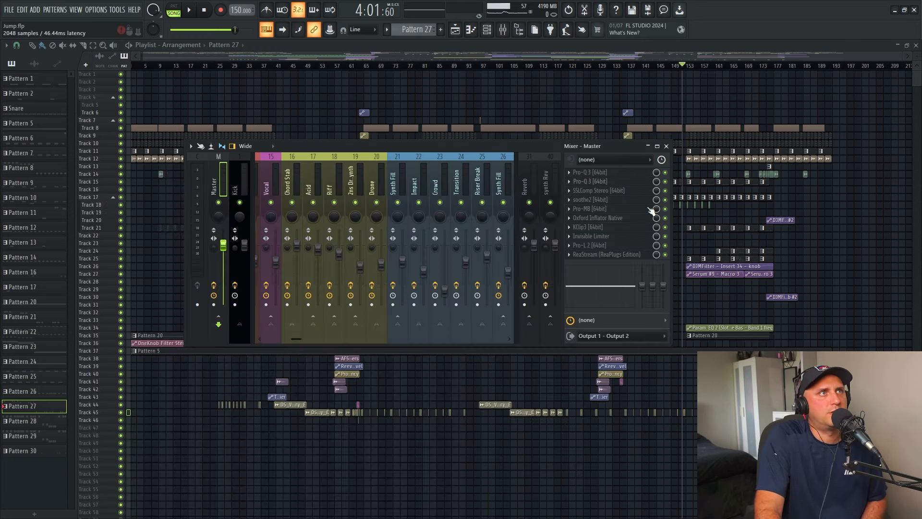
Set the display range of the Master's second Pro-Q 3 to 12 dB, review its EQ curve, and close it
click(603, 183)
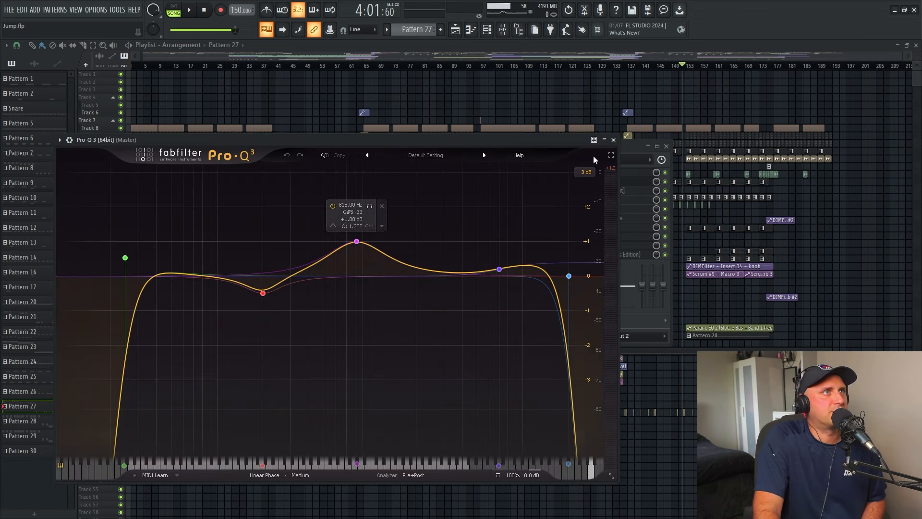
click(591, 173)
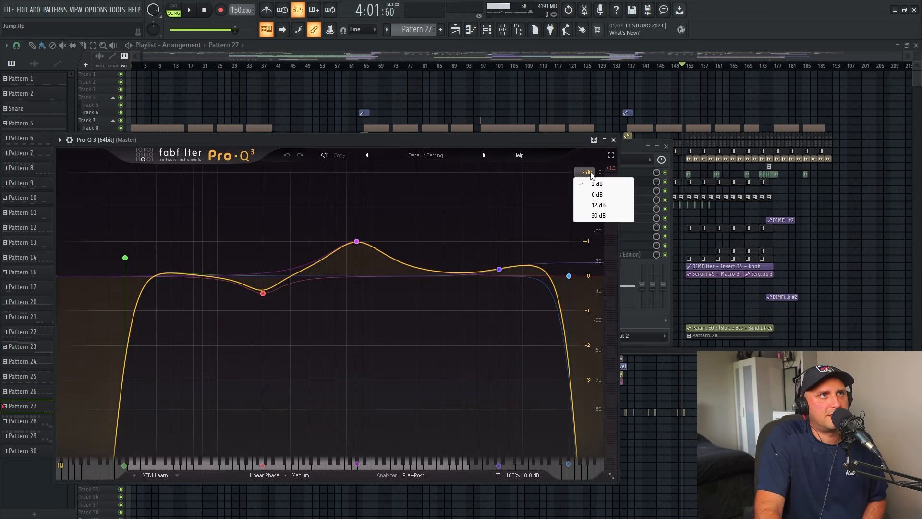
click(604, 207)
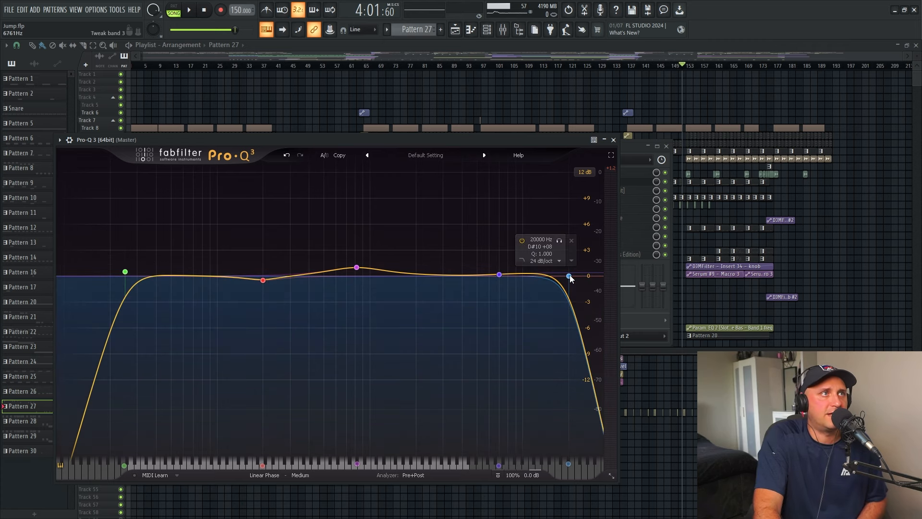
click(614, 140)
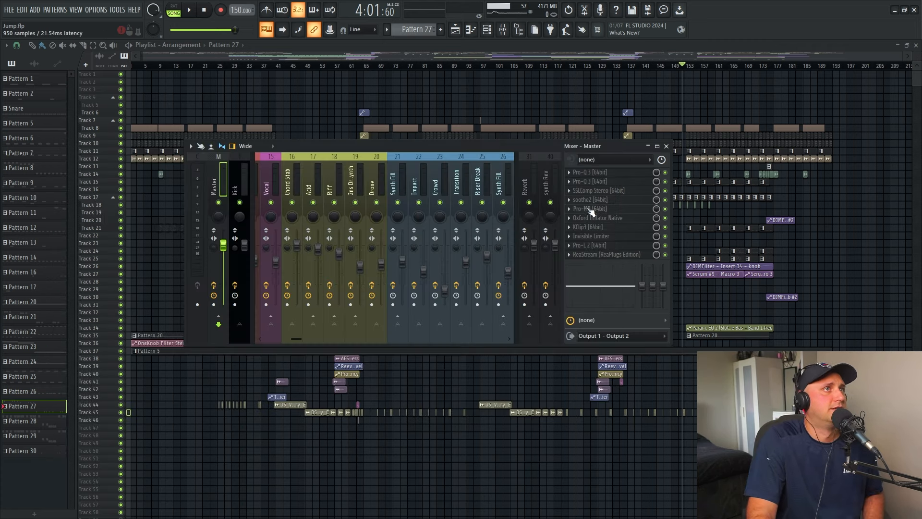
Inspect the Master's SSLComp Stereo ratio and threshold and the soothe2 de-essing settings, closing each plugin when done
click(598, 191)
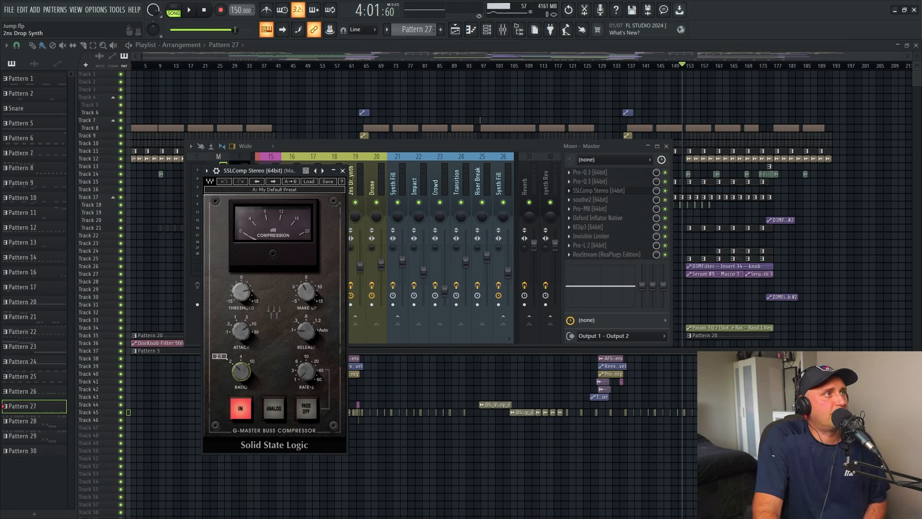
click(235, 371)
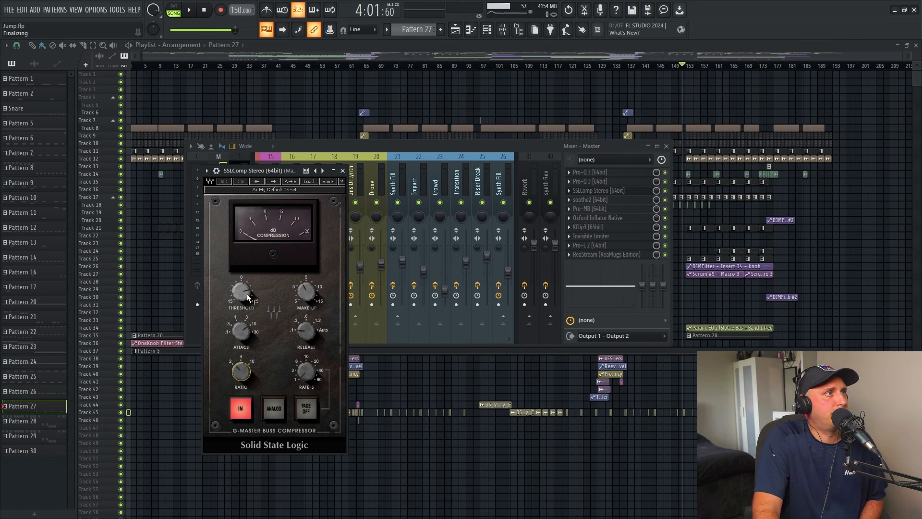
click(342, 170)
click(607, 203)
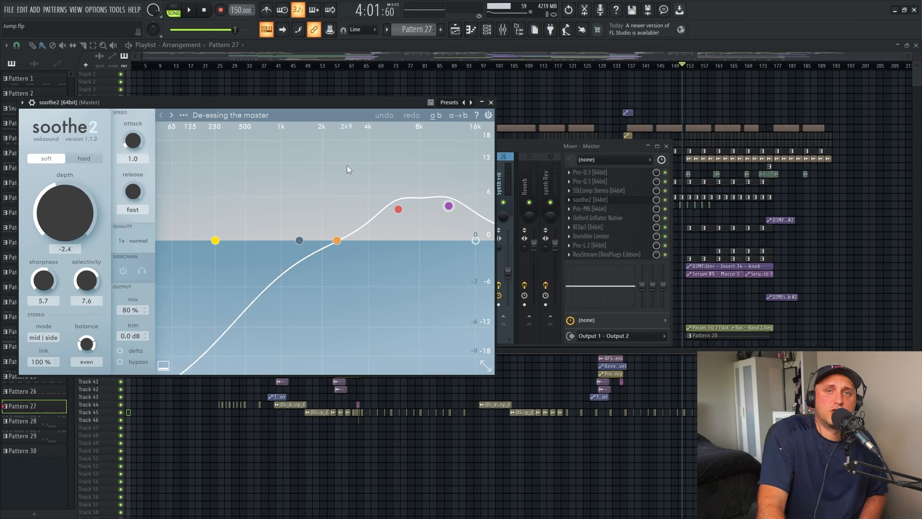
click(491, 103)
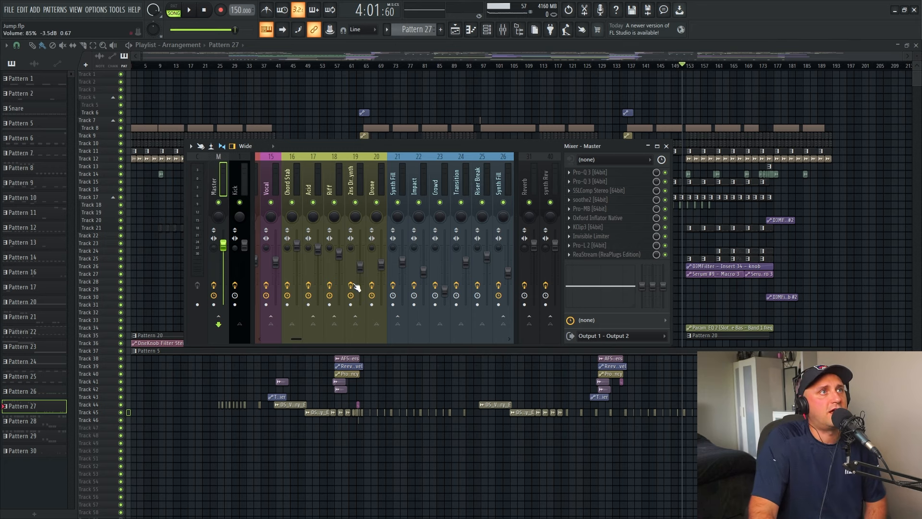
Inspect the Pro-MB multiband curve and the Oxford Inflator's effect and curve settings on the Master, closing both
click(609, 209)
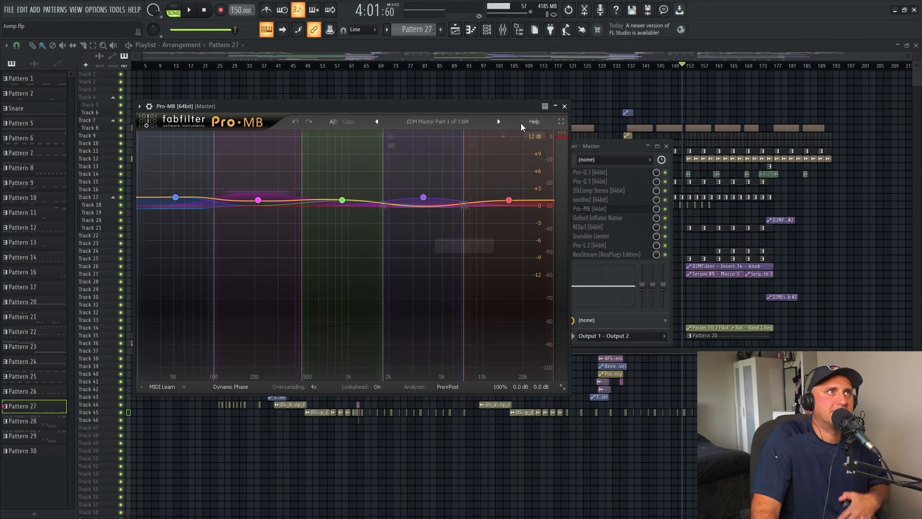
click(564, 106)
click(609, 220)
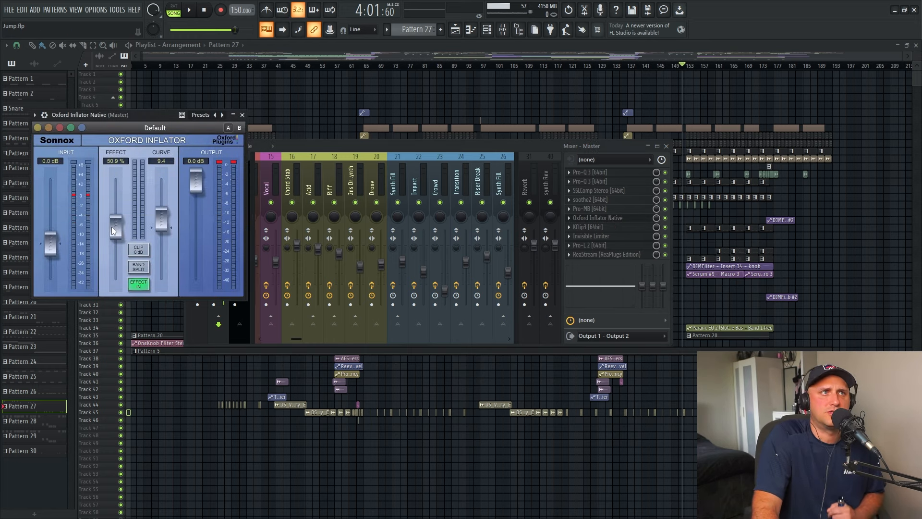
click(242, 115)
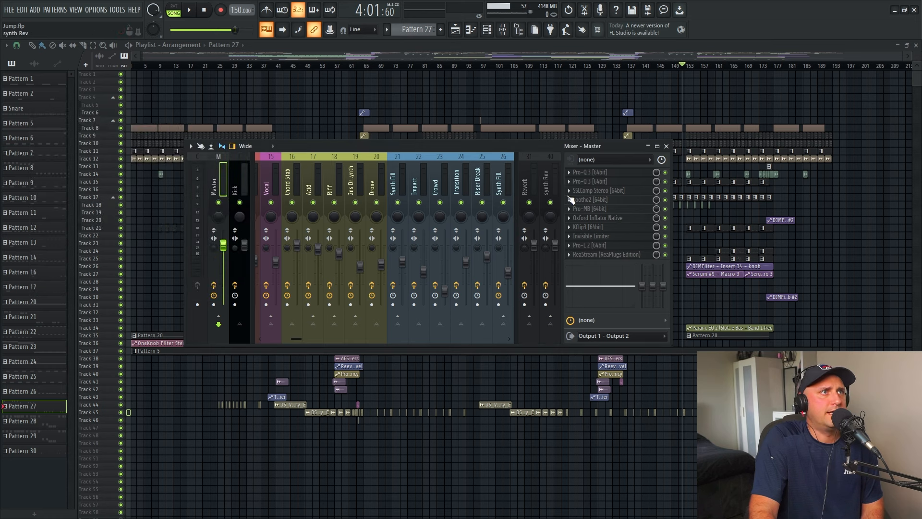
Inspect the KClip3 clipper settings and the Invisible Limiter gain settings on the Master, closing both
click(603, 229)
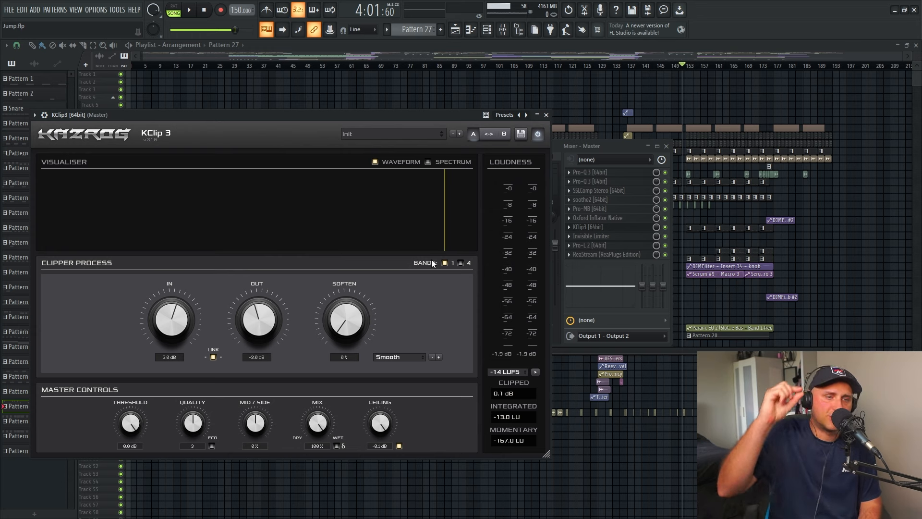
click(547, 115)
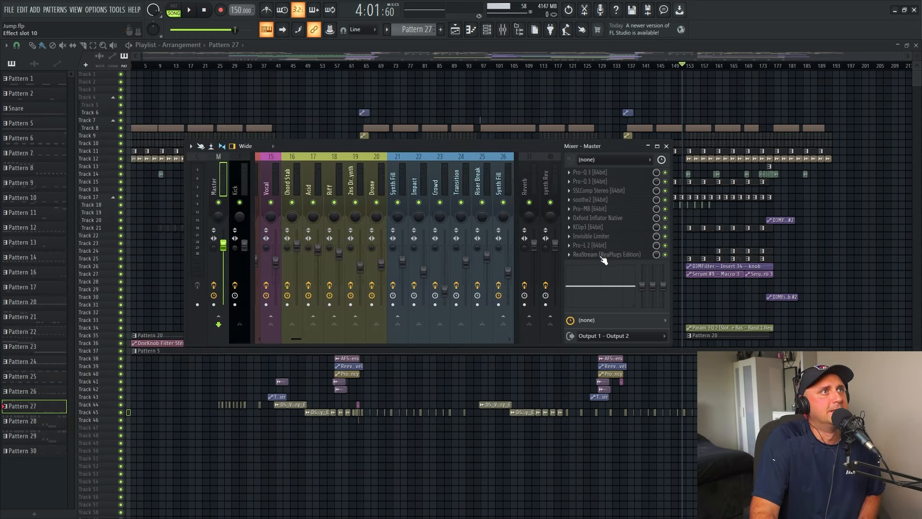
click(597, 237)
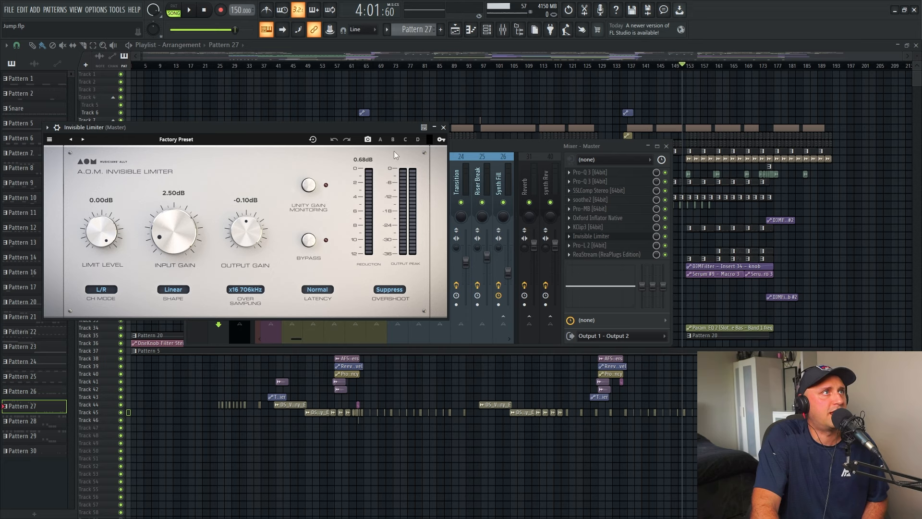
click(443, 127)
Inspect the Master's Pro-L 2 gain and limiting settings, then close the plugin and the mixer
click(594, 245)
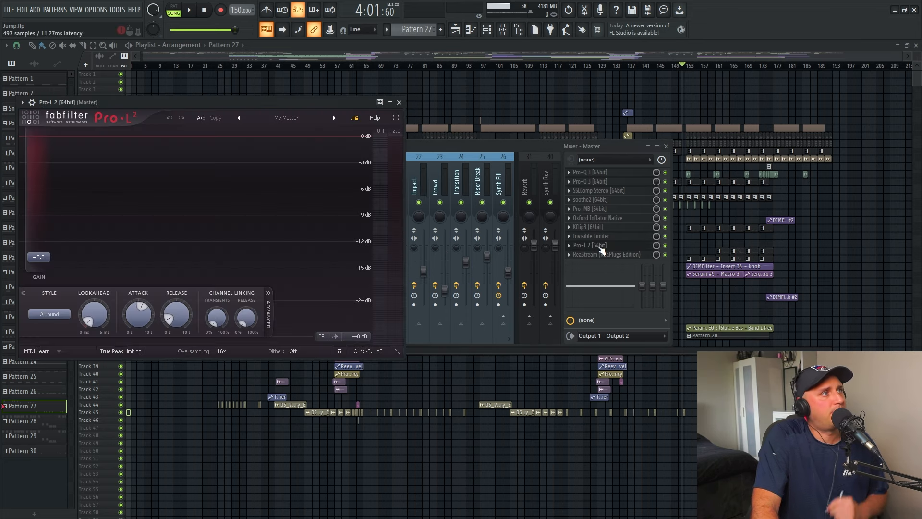
drag(269, 103, 401, 97)
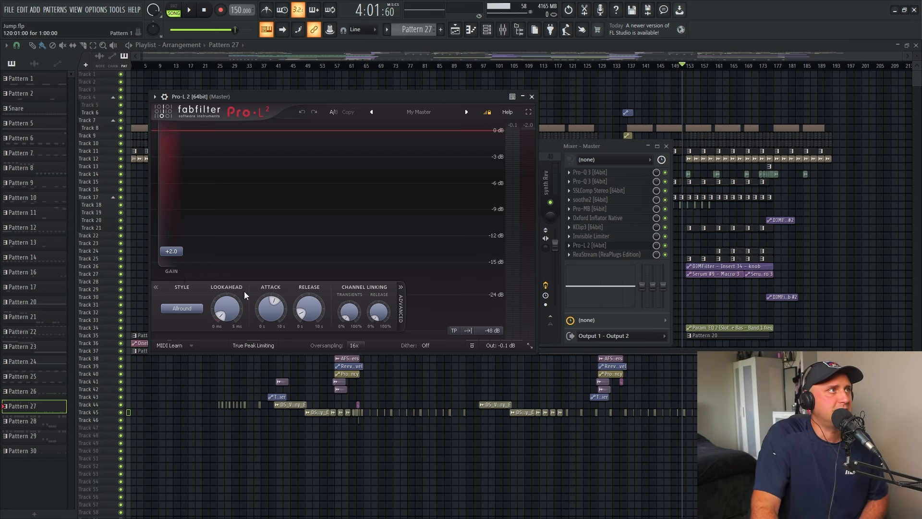
mouse_move(174, 257)
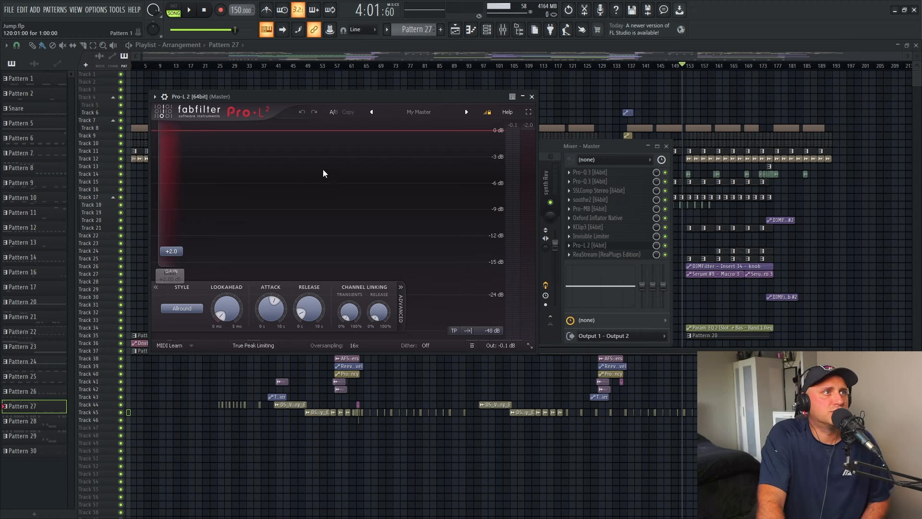
click(532, 96)
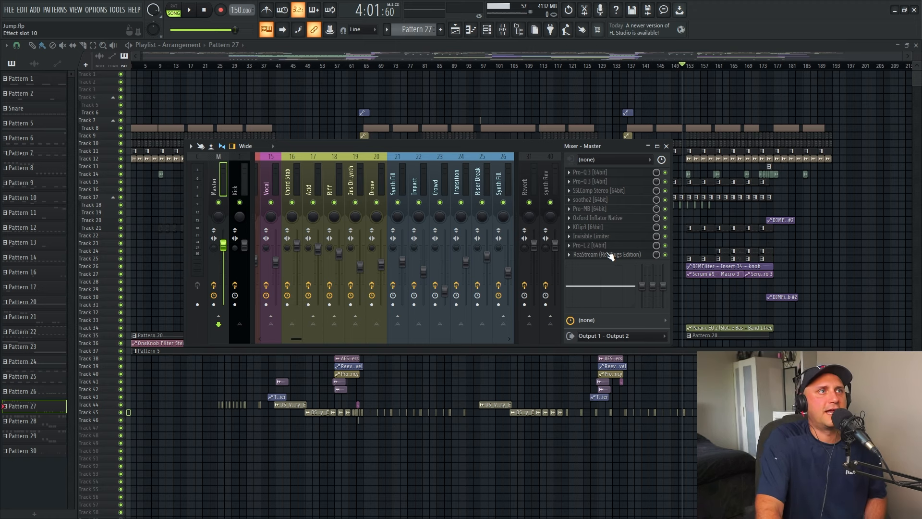
click(667, 146)
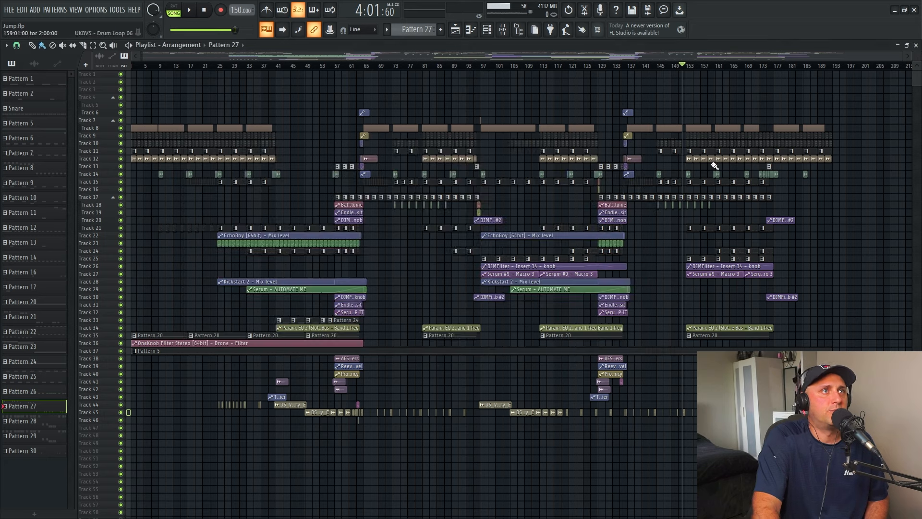